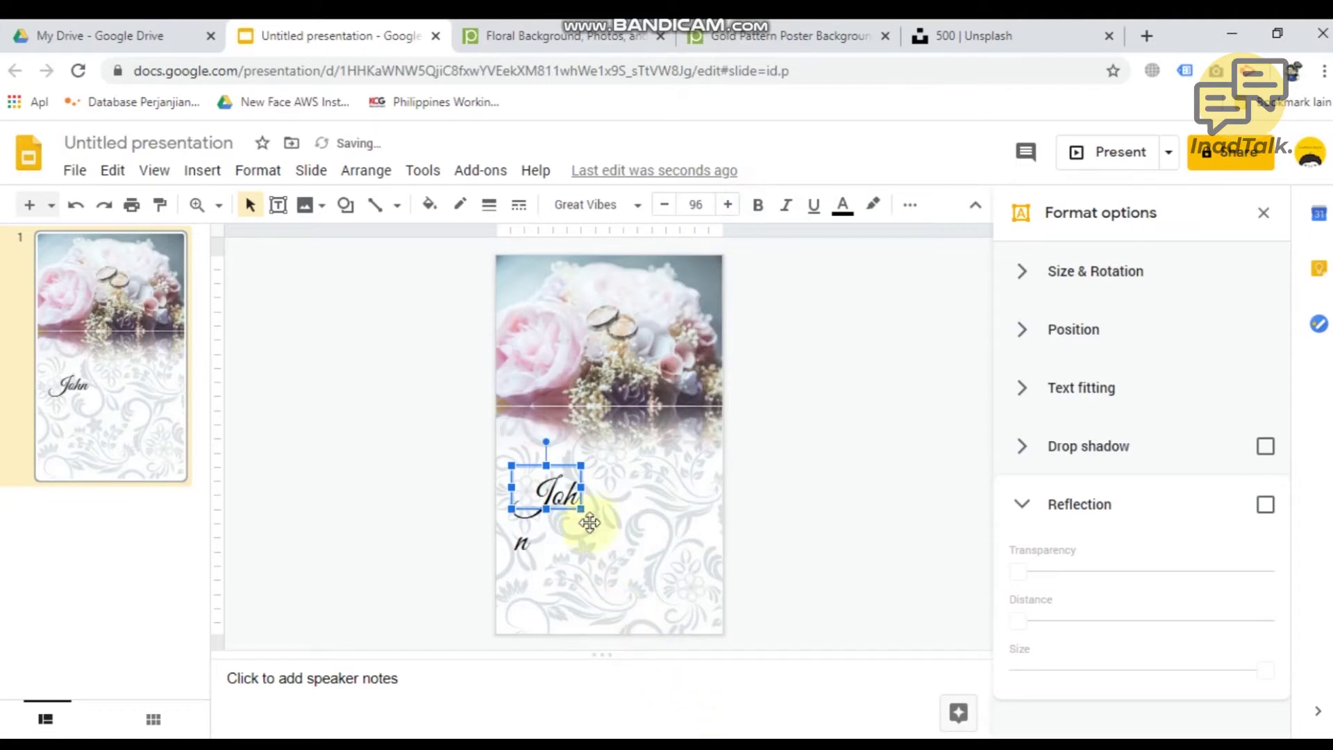
Step: Widen the groom's name text box so the name fits on one line, and place a copy of it beside the original
drag(602, 492, 576, 509)
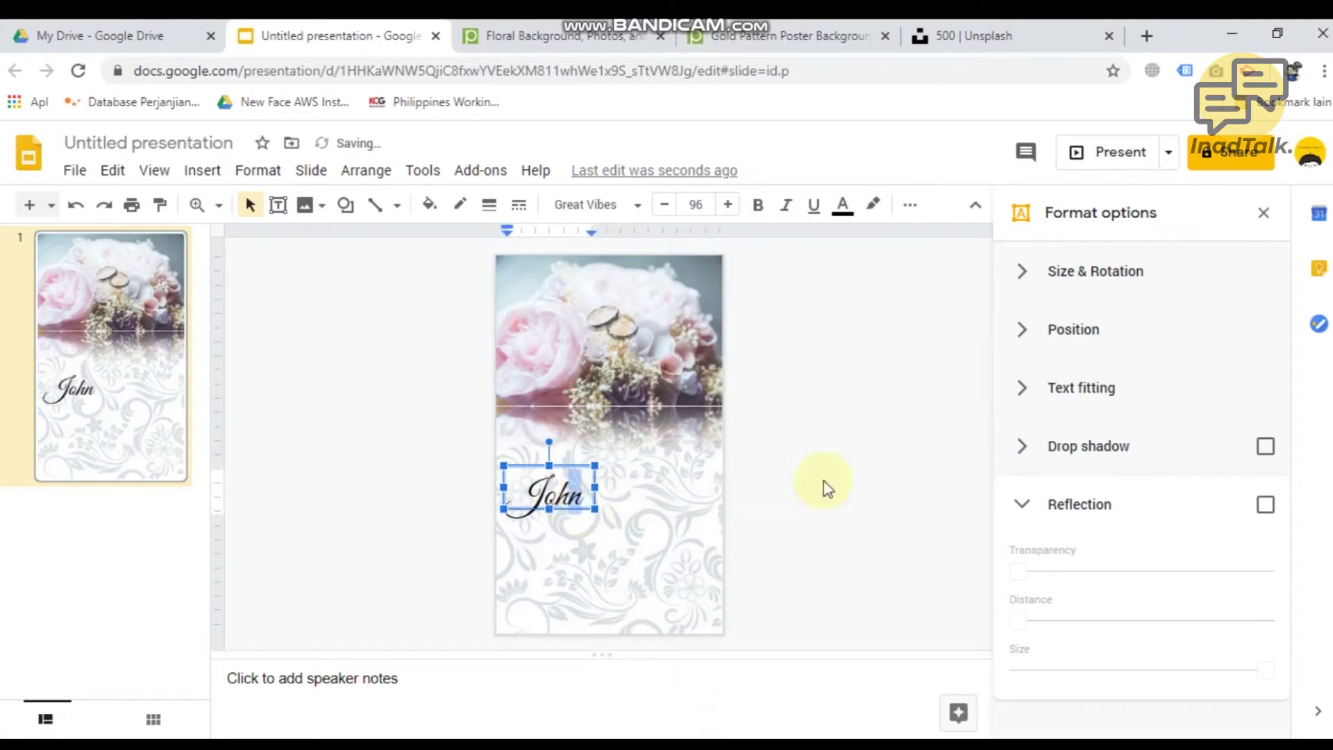
click(719, 514)
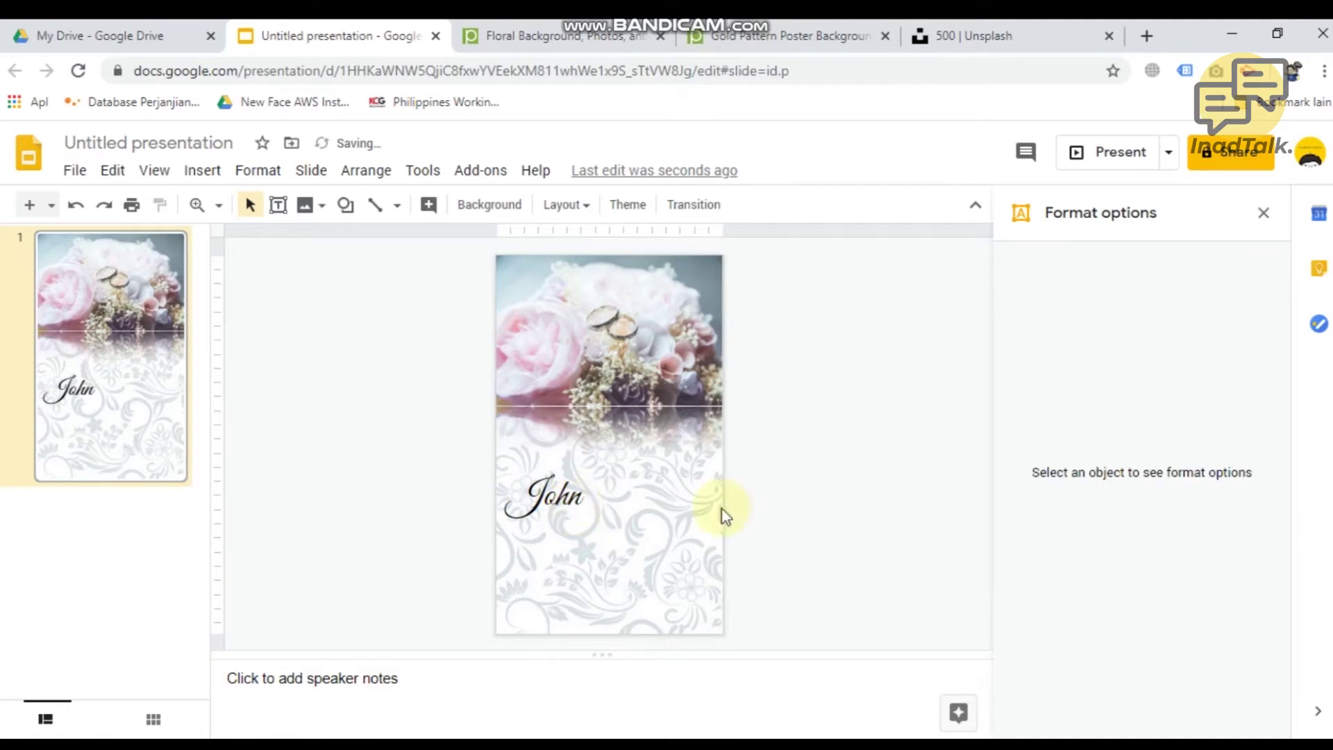
click(569, 507)
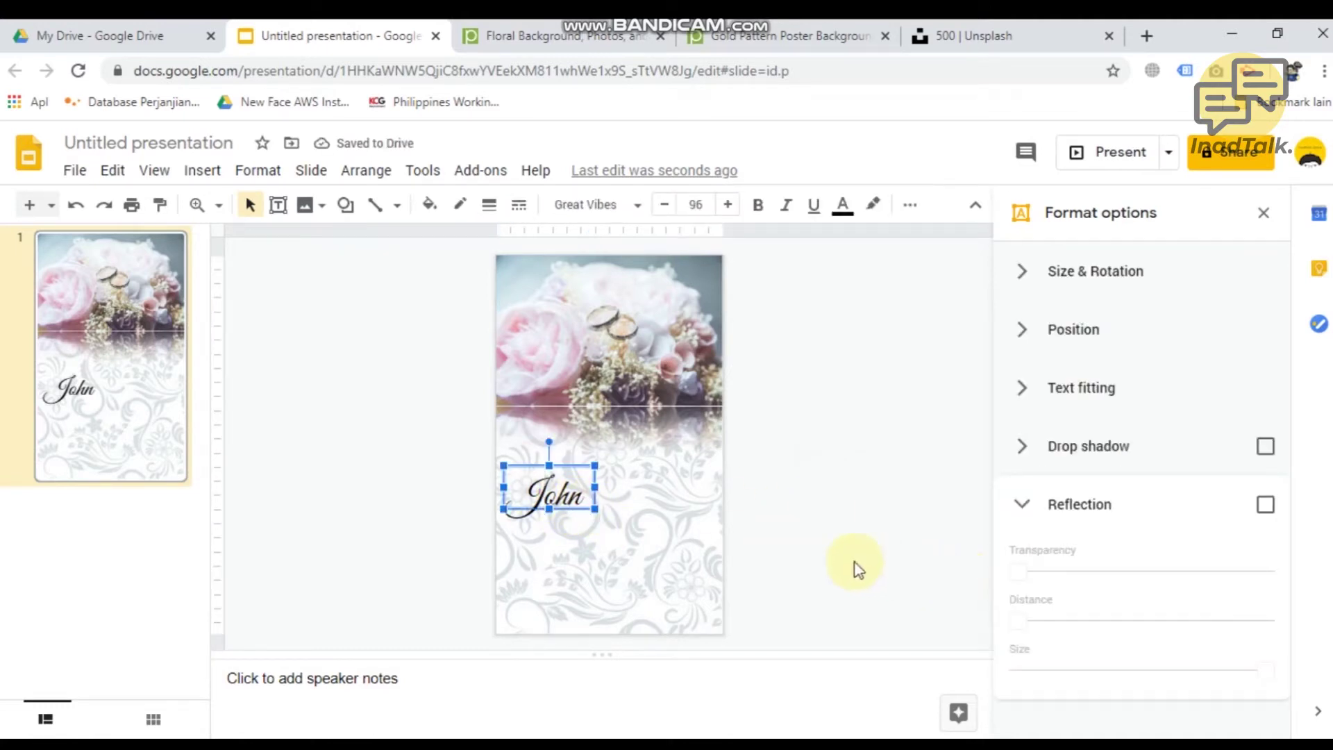
click(558, 539)
key(ctrl+v)
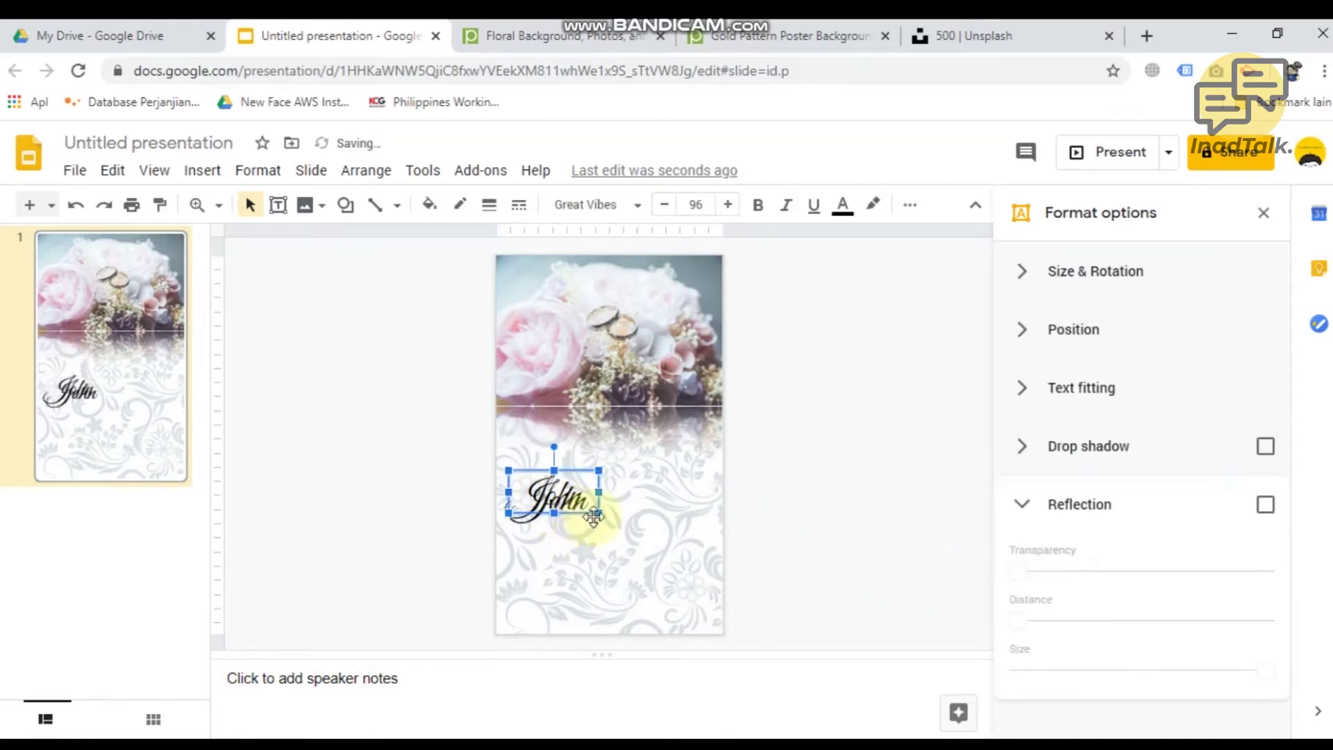
drag(594, 517, 706, 508)
Step: Replace the text of the copied name box with the bride's name
double_click(677, 493)
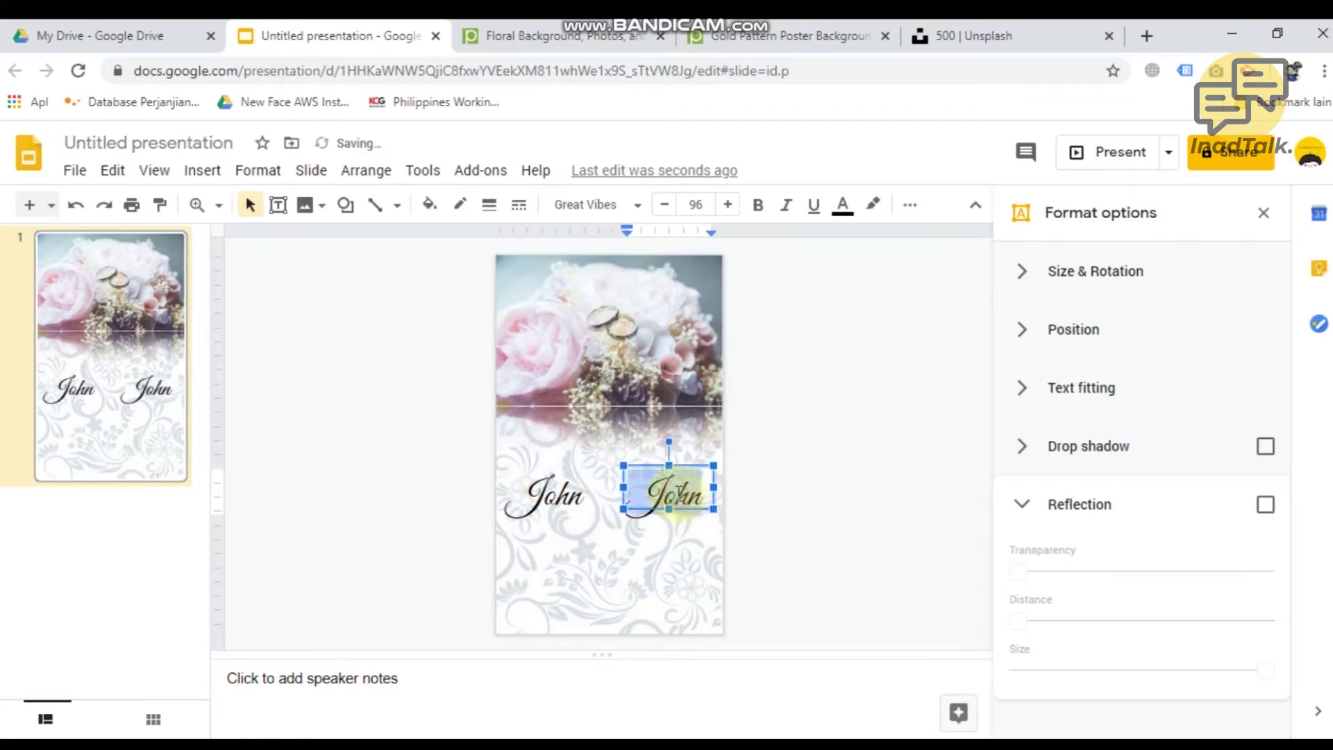
text(Anna)
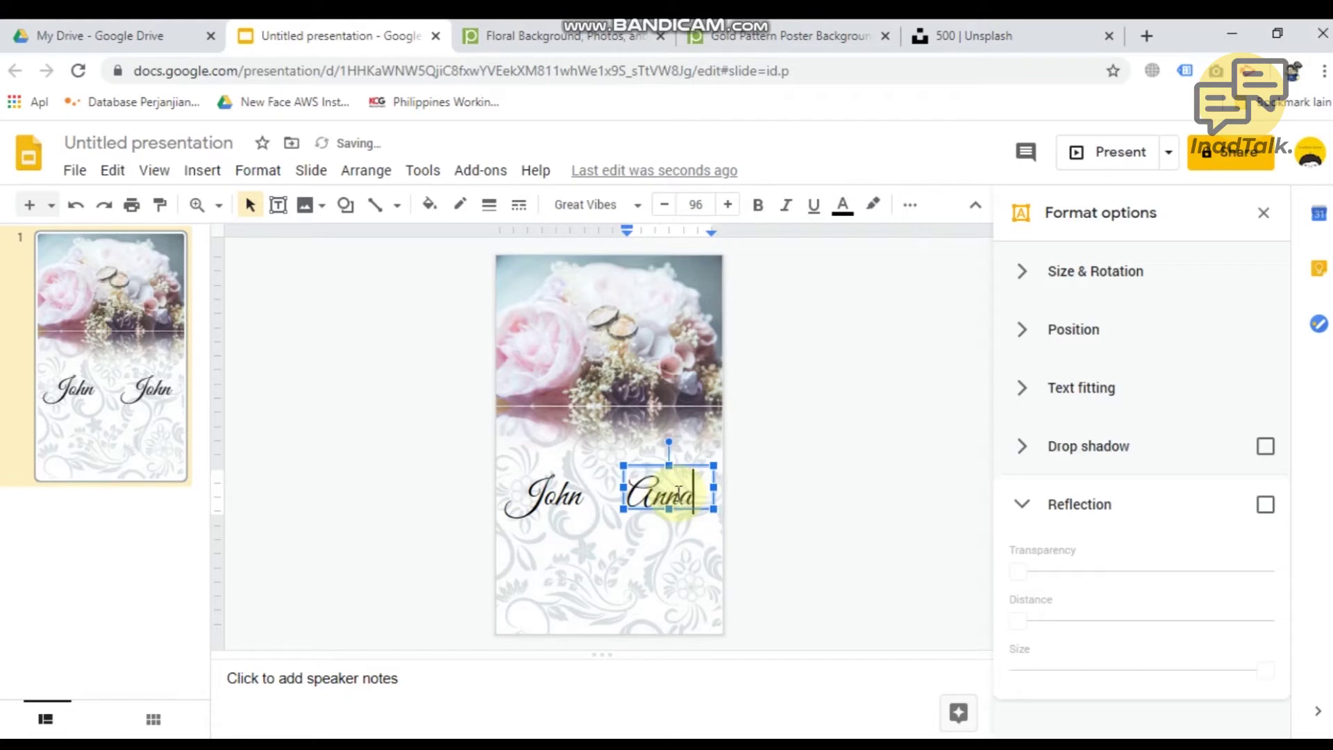
key(BackSpace)
key(BackSpace)
key(BackSpace)
key(BackSpace)
text(Ro)
click(853, 542)
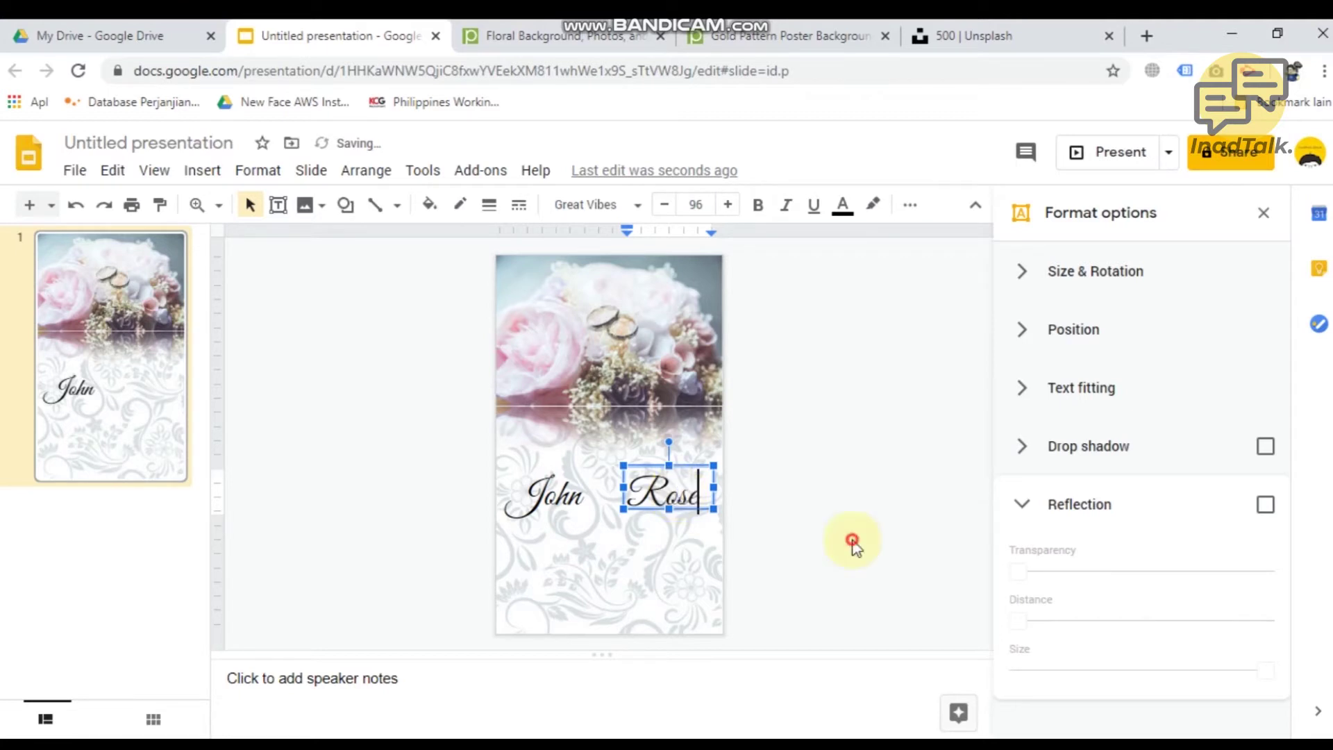
Step: Shift the bride's name slightly toward the card's right edge, level with the groom's name
click(680, 506)
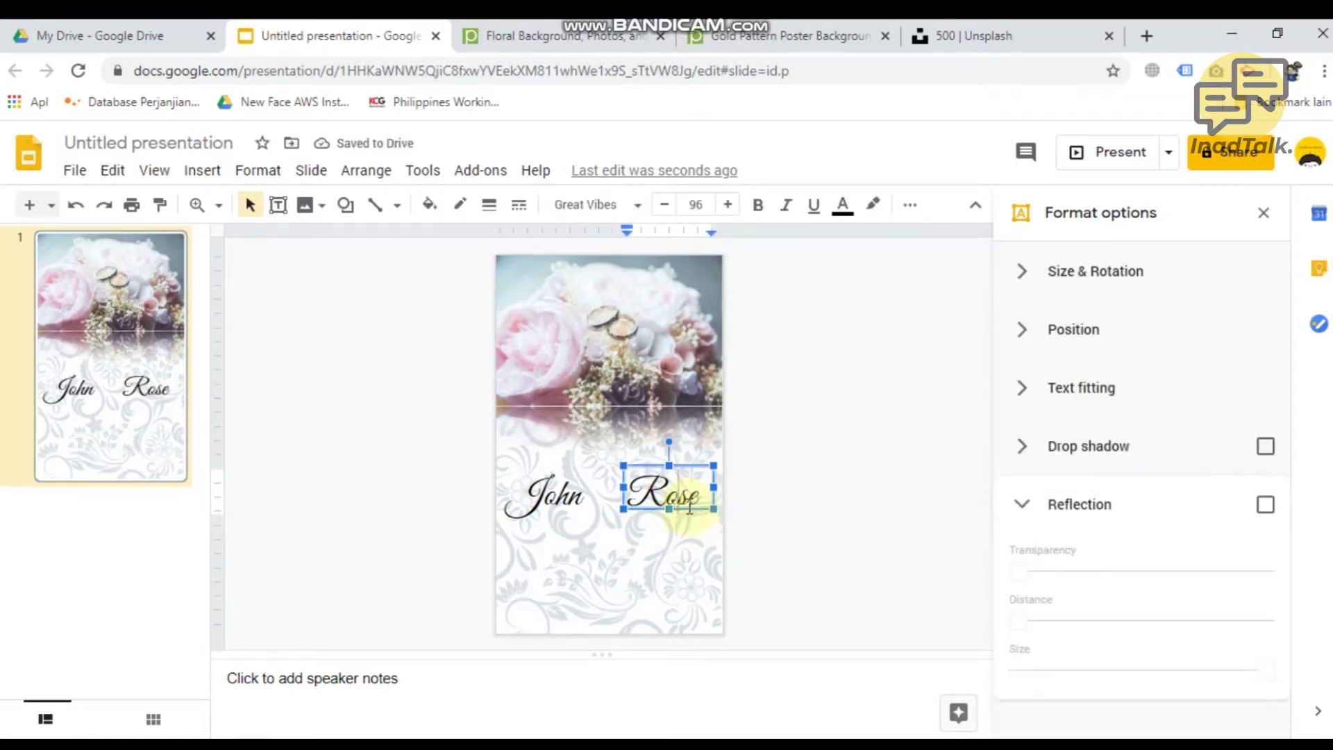
drag(702, 509, 710, 509)
click(799, 526)
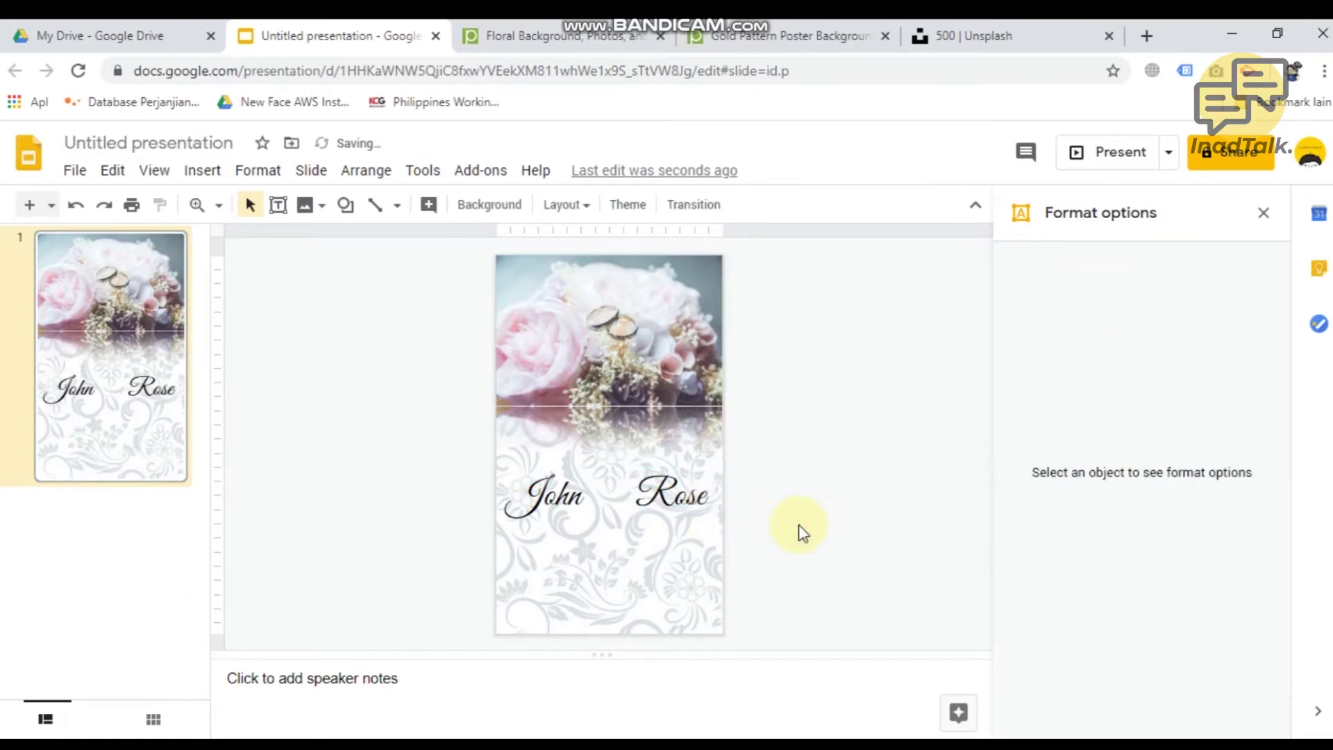
Step: Add a text box with "&" below the two names, in Great Vibes at font size 96
click(277, 204)
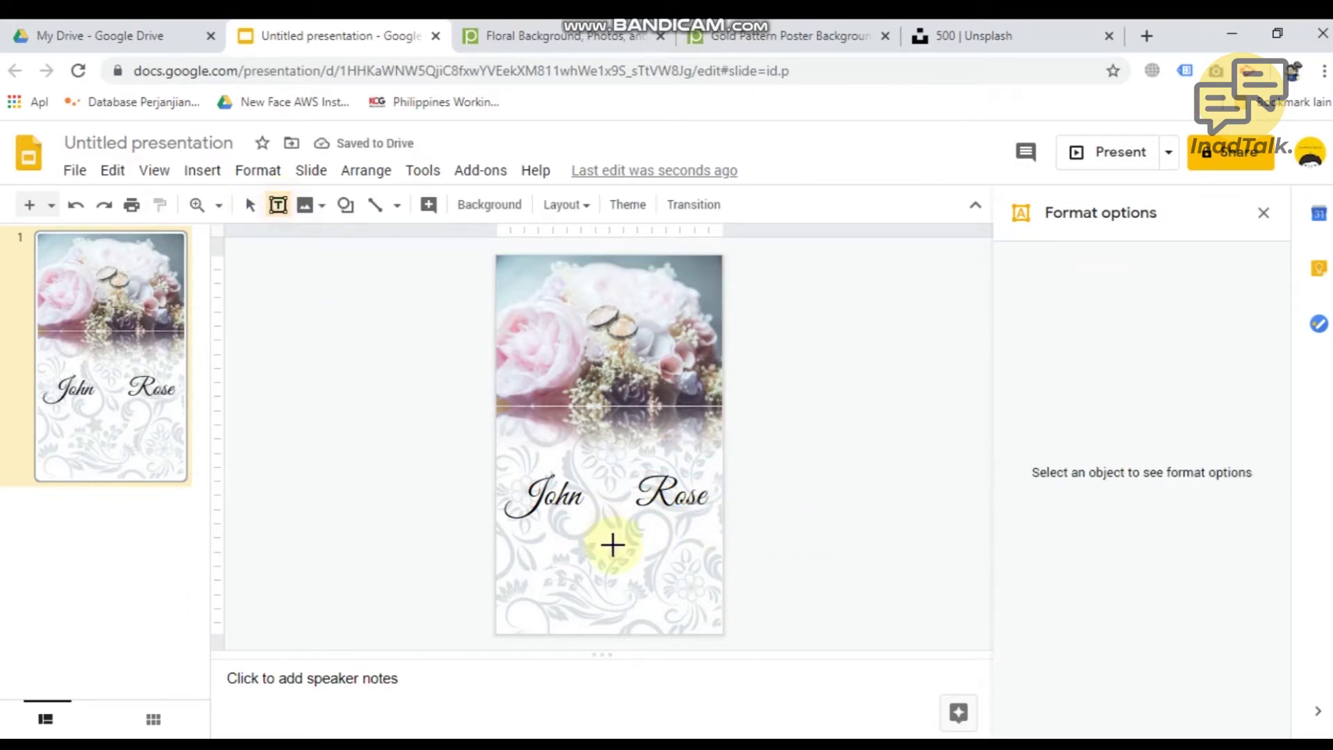
drag(599, 550, 783, 573)
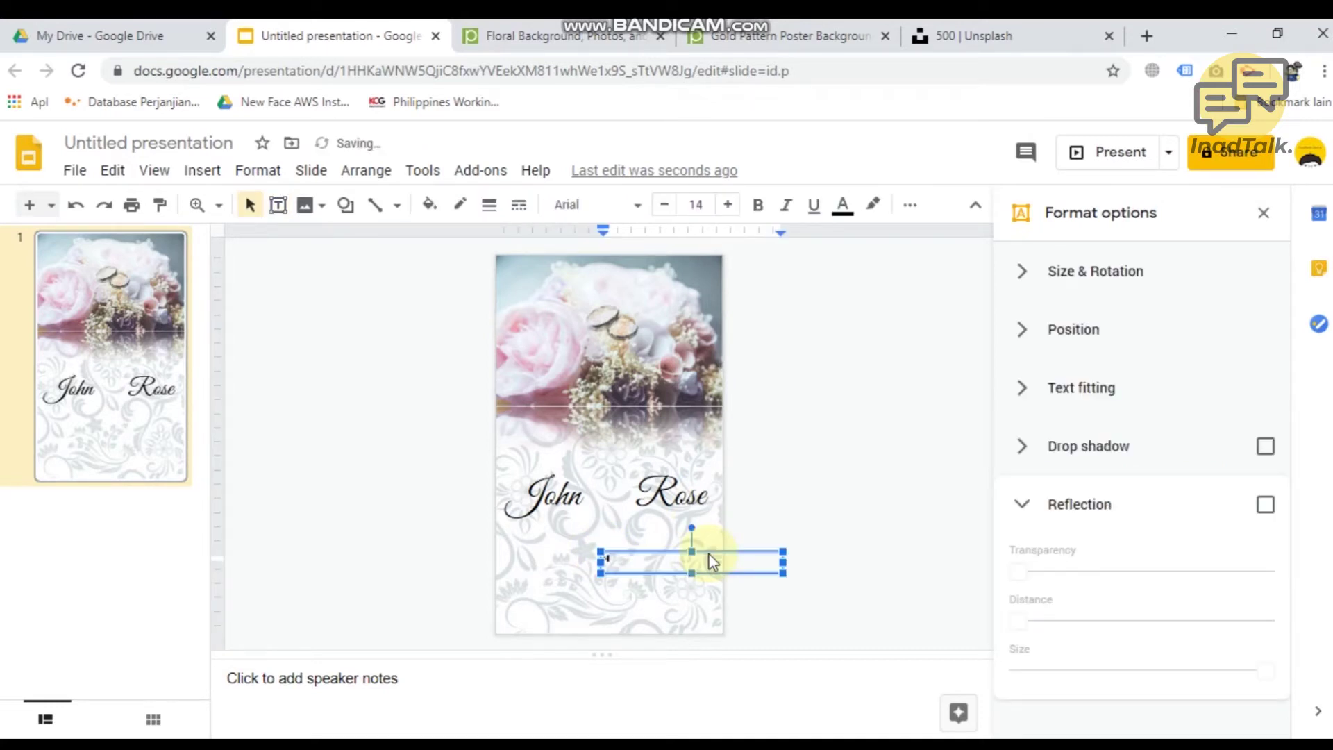
click(702, 204)
click(702, 717)
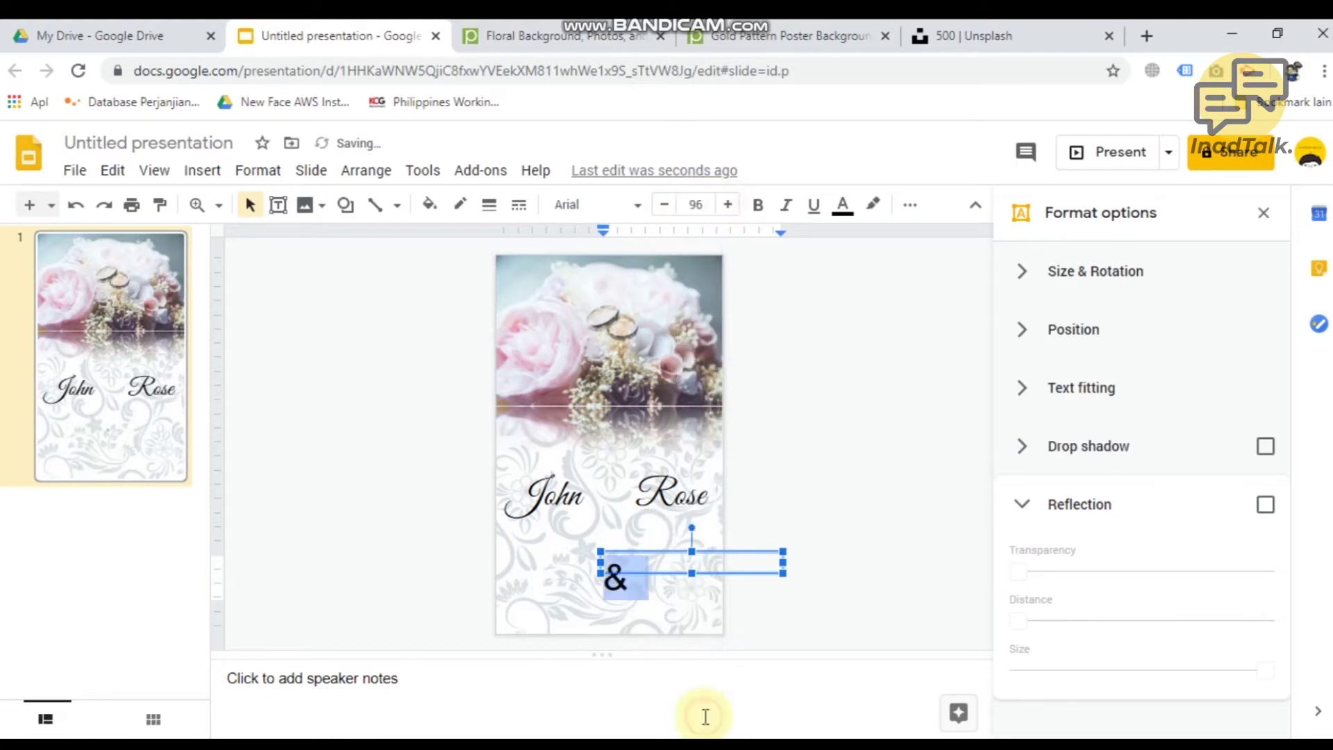
click(635, 207)
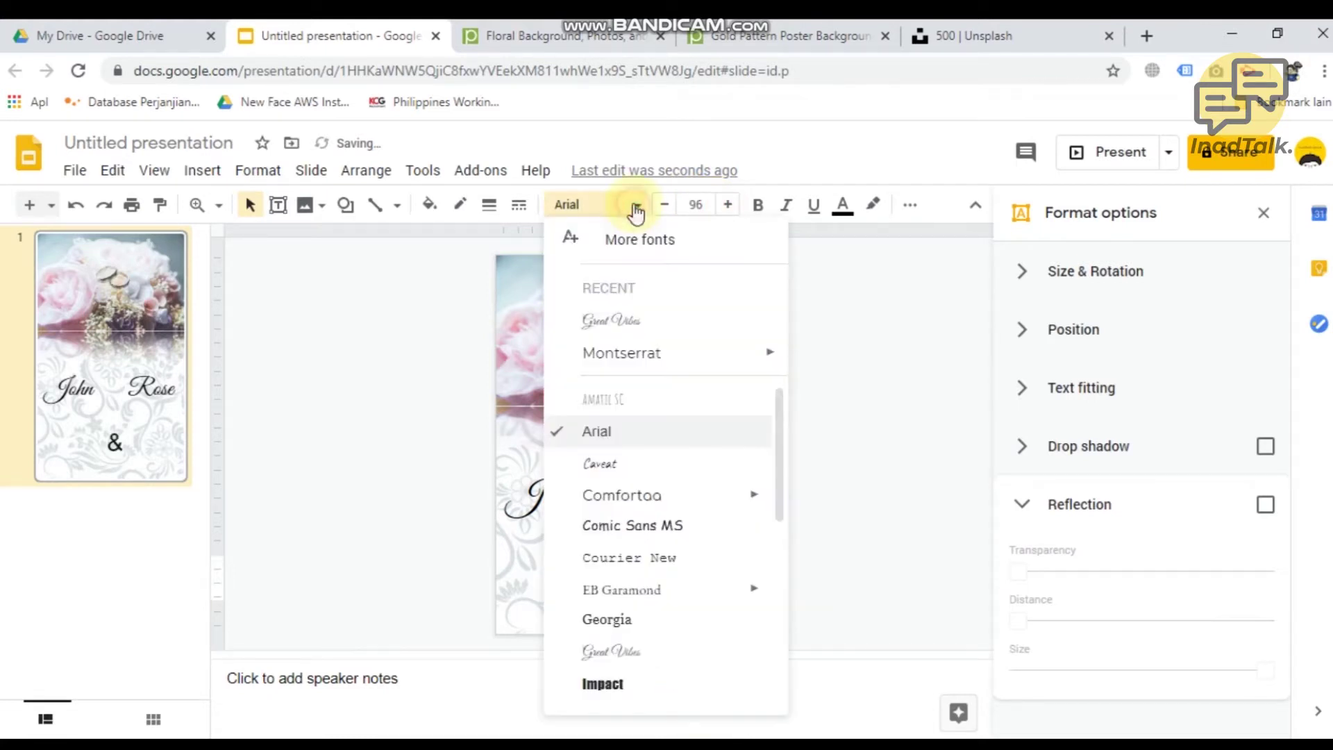
click(619, 320)
Step: Narrow the ampersand's text box to fit the character and centre-align its text
drag(784, 562, 636, 592)
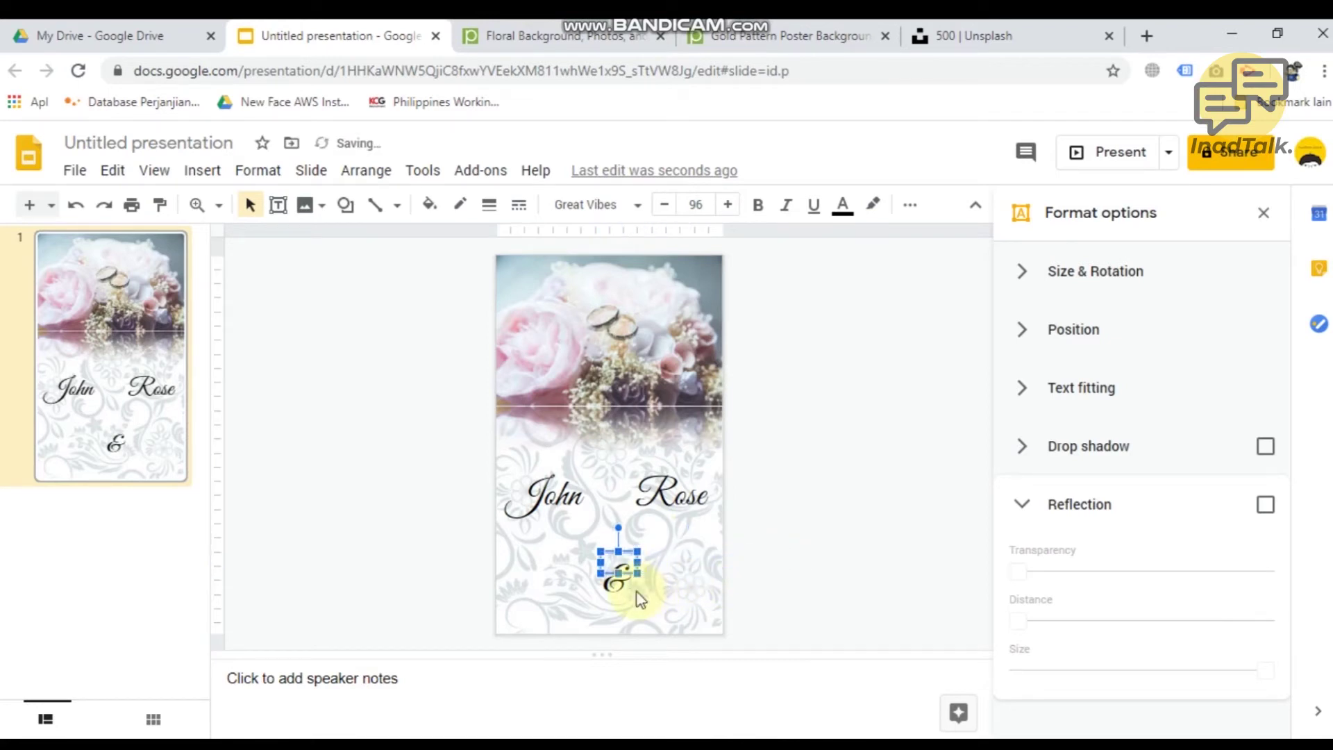
click(910, 205)
click(512, 243)
click(522, 272)
click(618, 574)
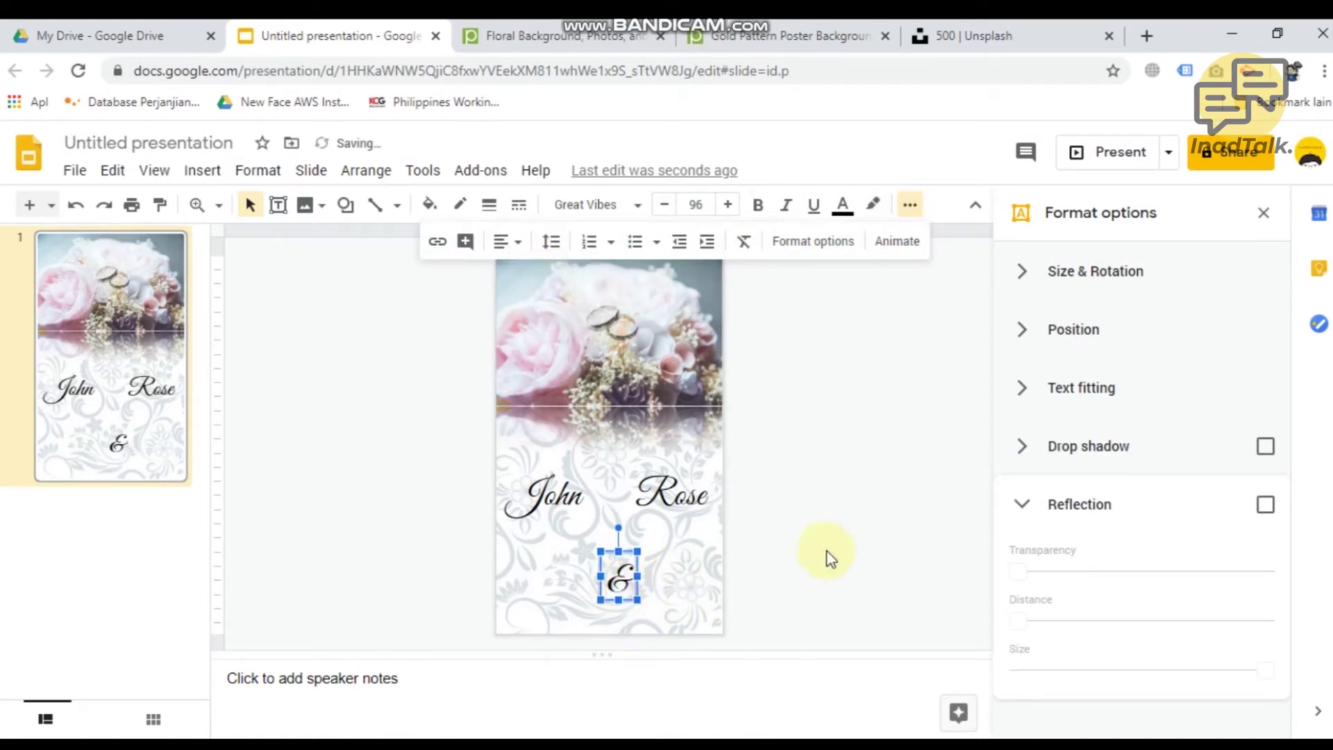
click(943, 561)
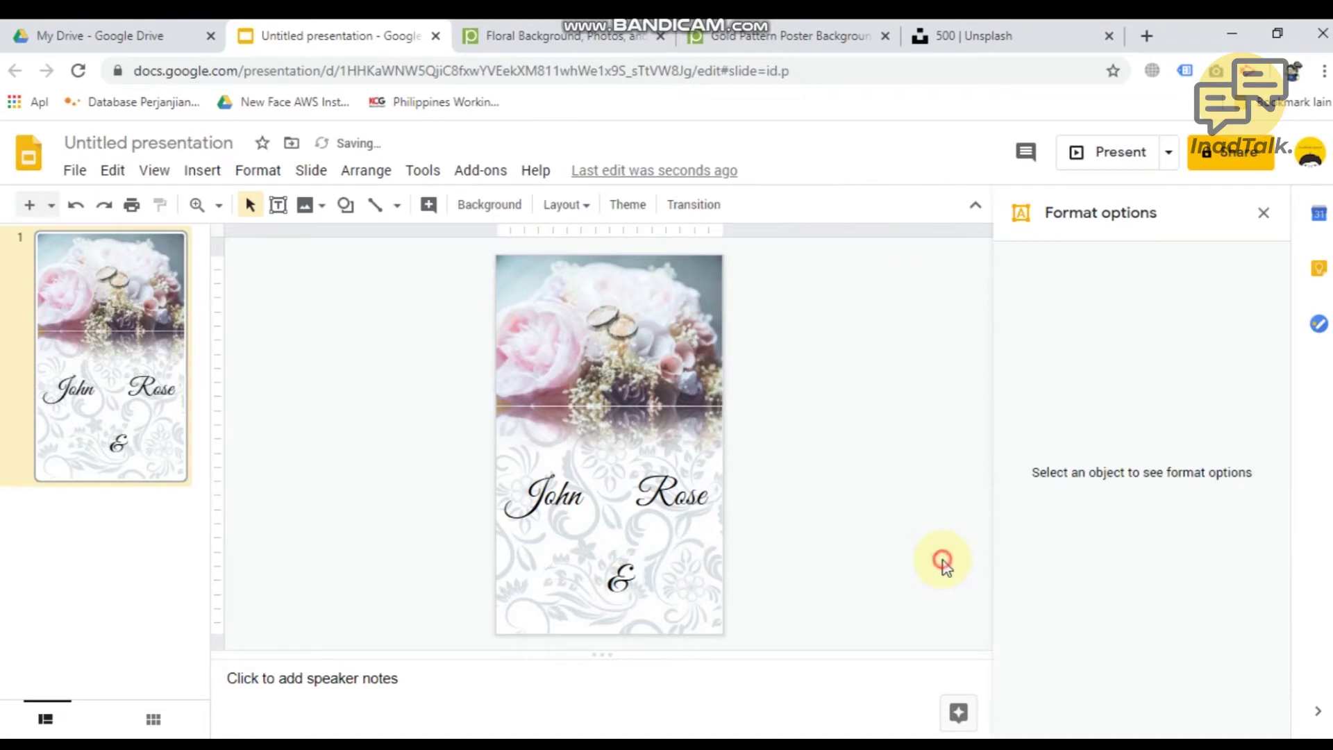
Step: Move the ampersand up between the two names and nudge it slightly toward the groom's name
click(634, 593)
drag(637, 587, 630, 515)
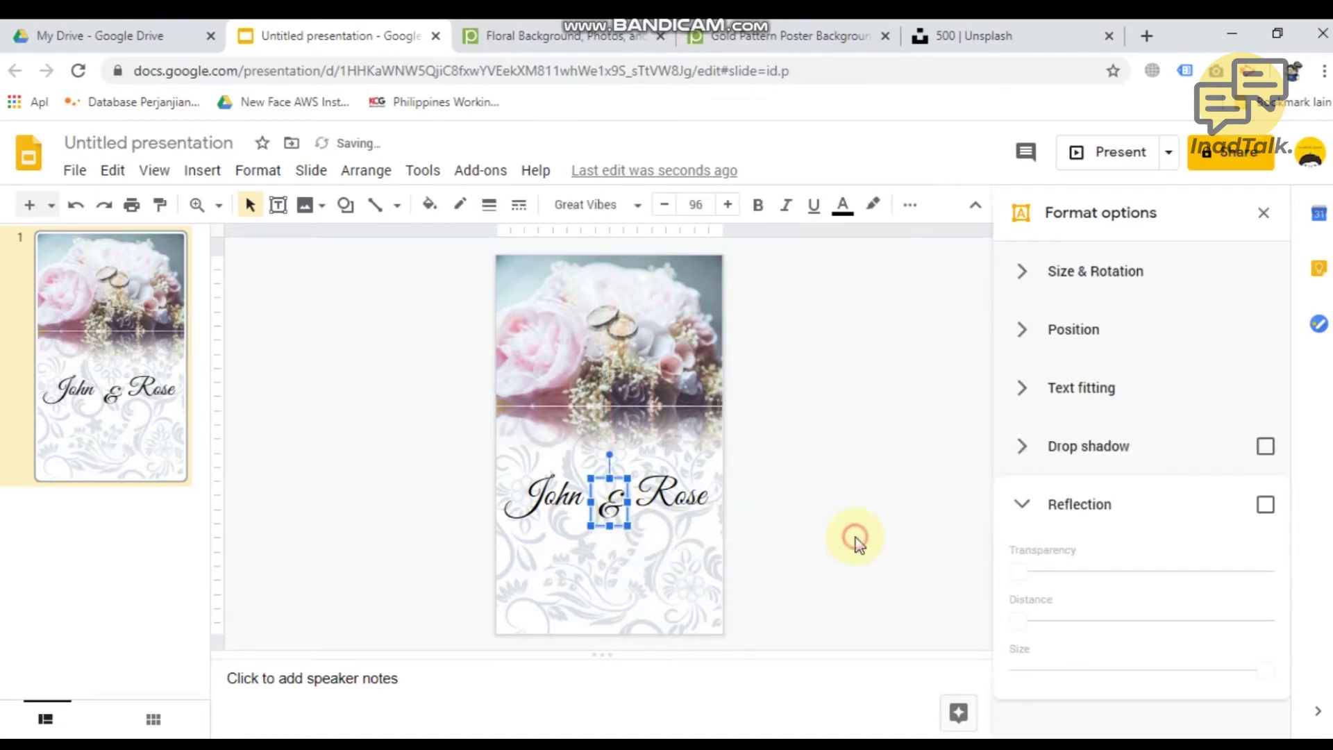
click(711, 542)
click(609, 509)
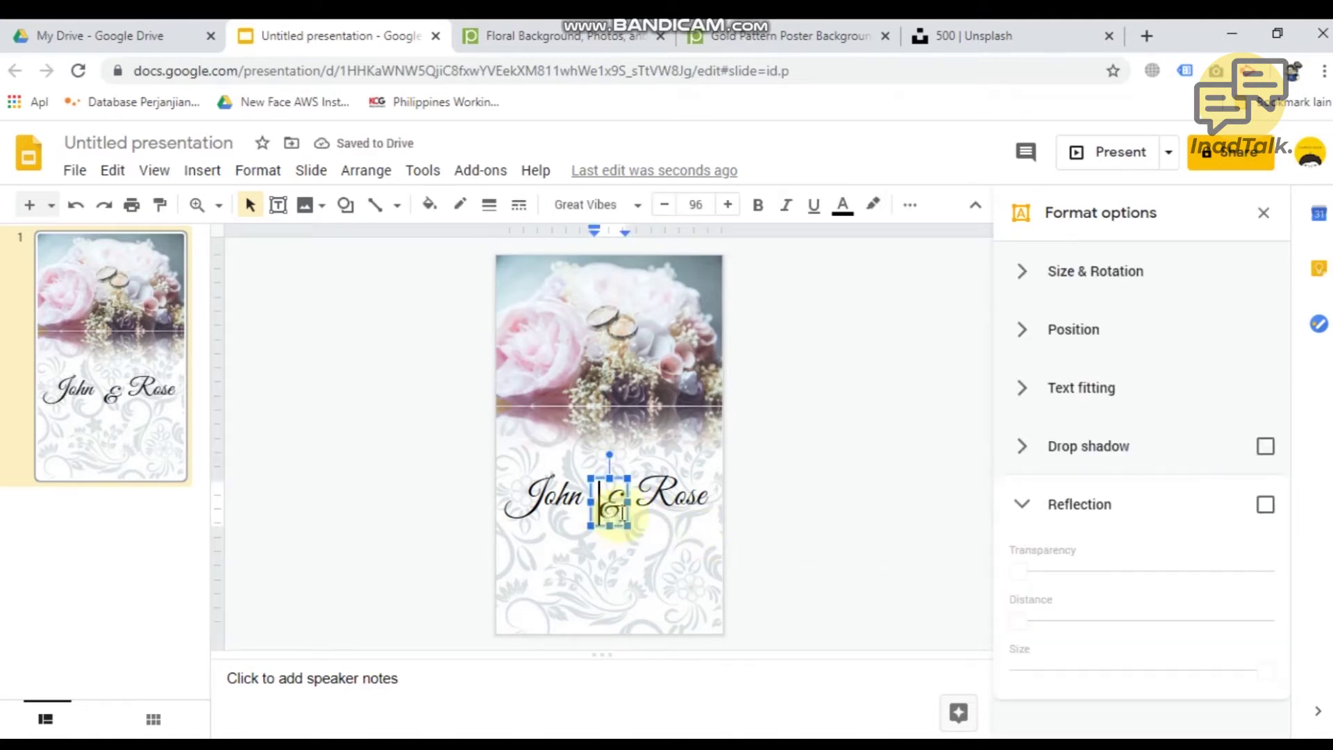
click(627, 513)
key(Left)
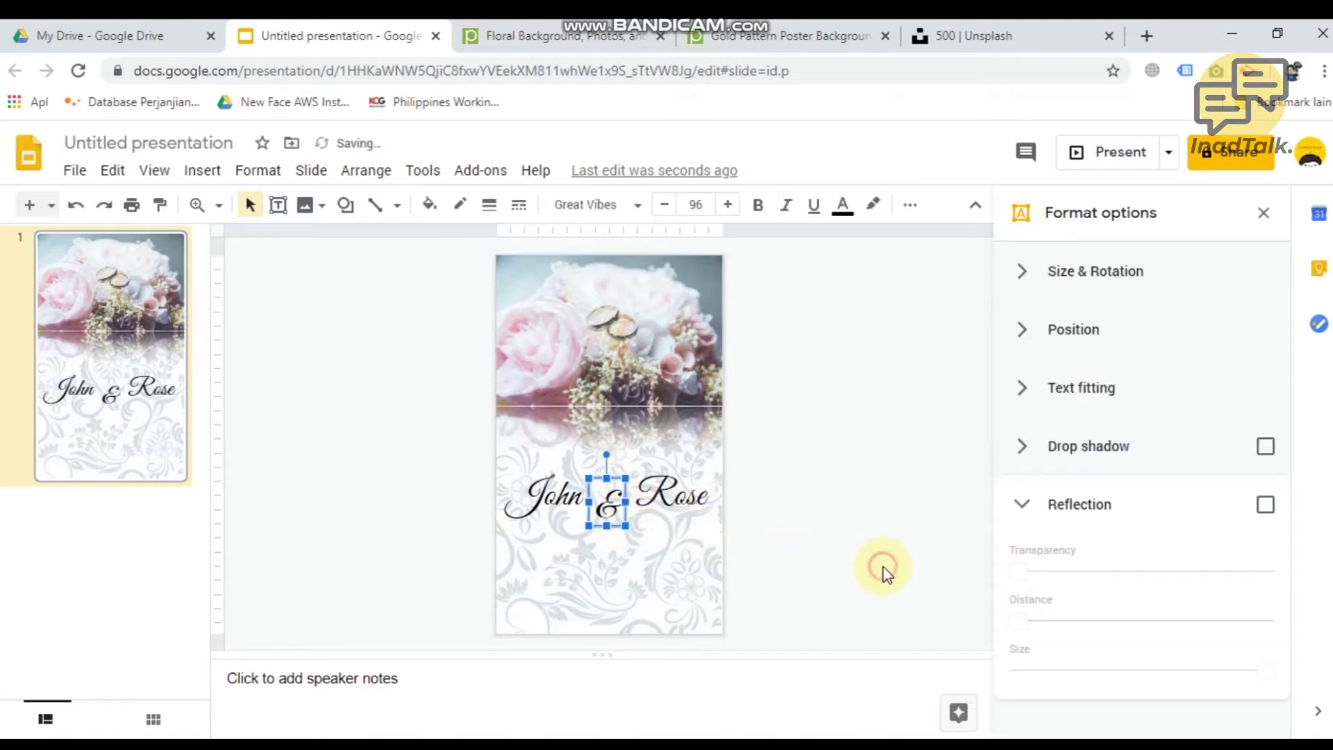
click(884, 570)
Step: Increase the transparency of the floral pattern background image to nearly three quarters of the range
click(646, 577)
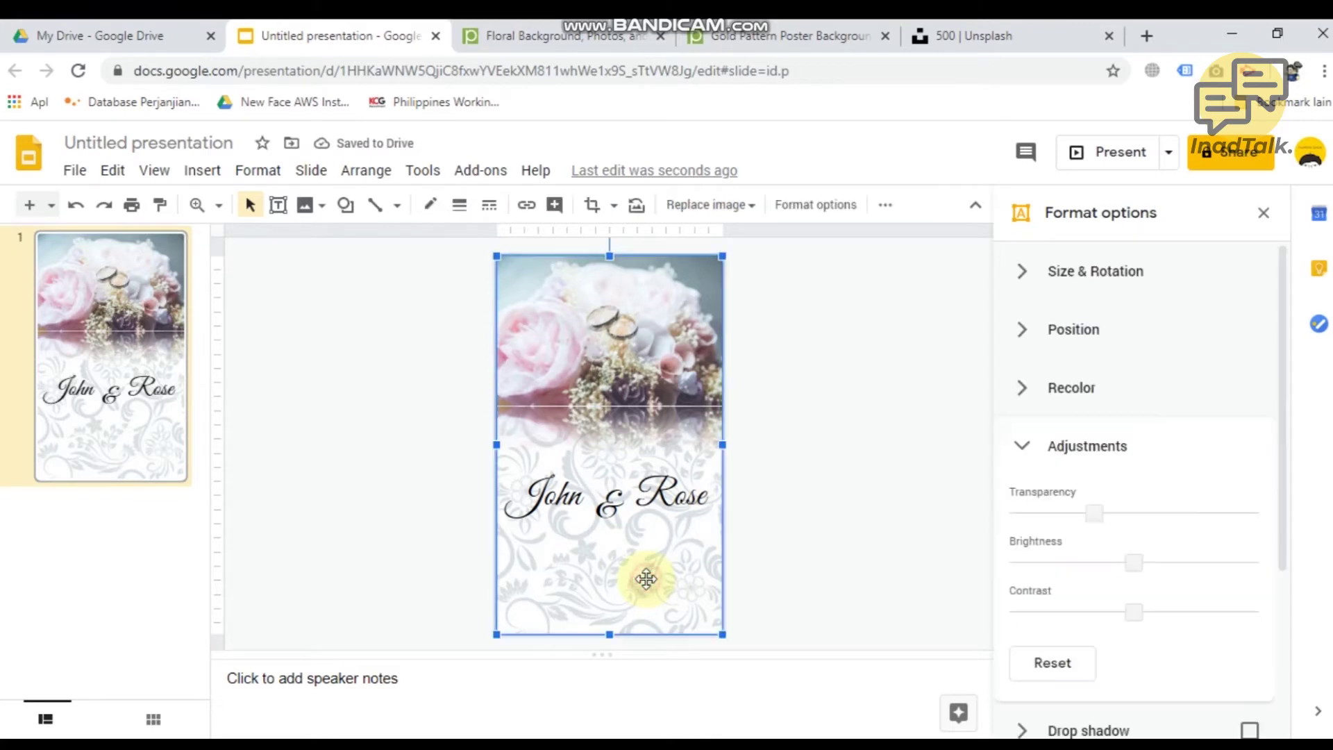
drag(1097, 512, 1180, 514)
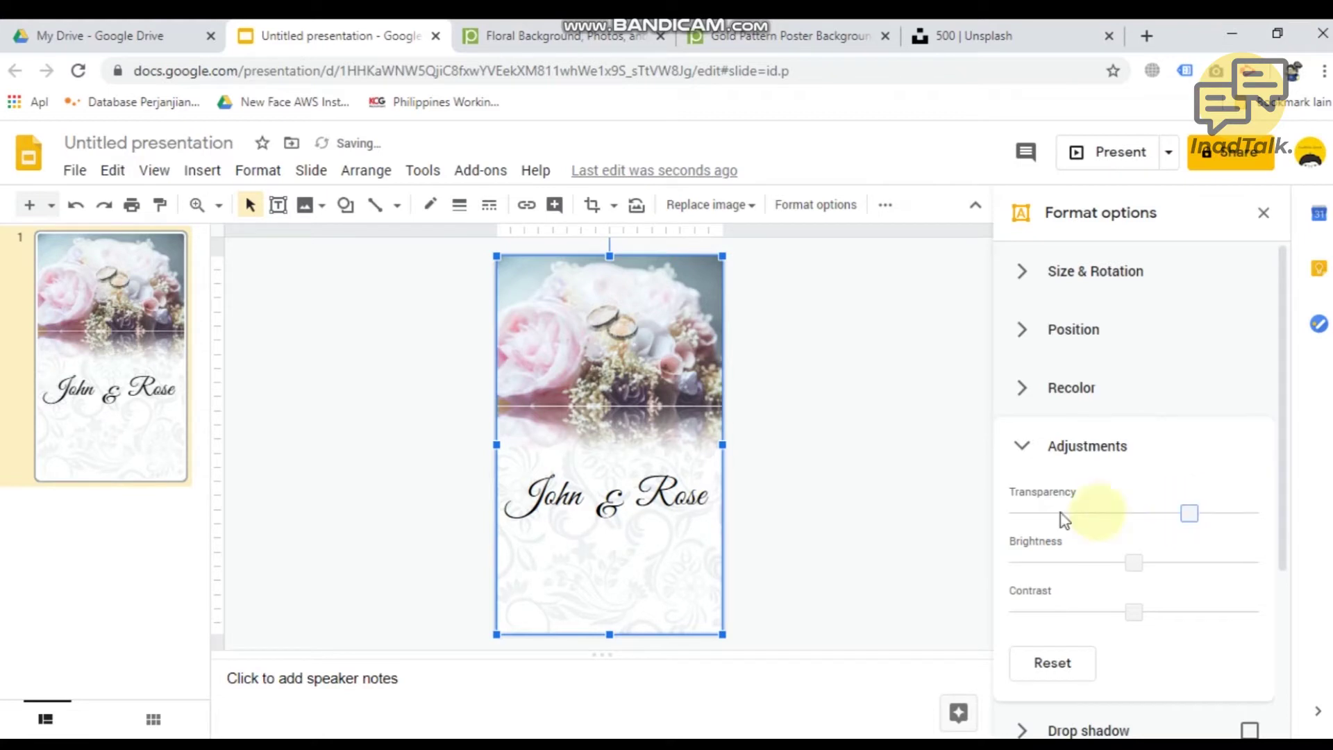
click(801, 530)
Step: Fine-tune the ampersand's position by shifting it a little closer to the groom's name
click(618, 522)
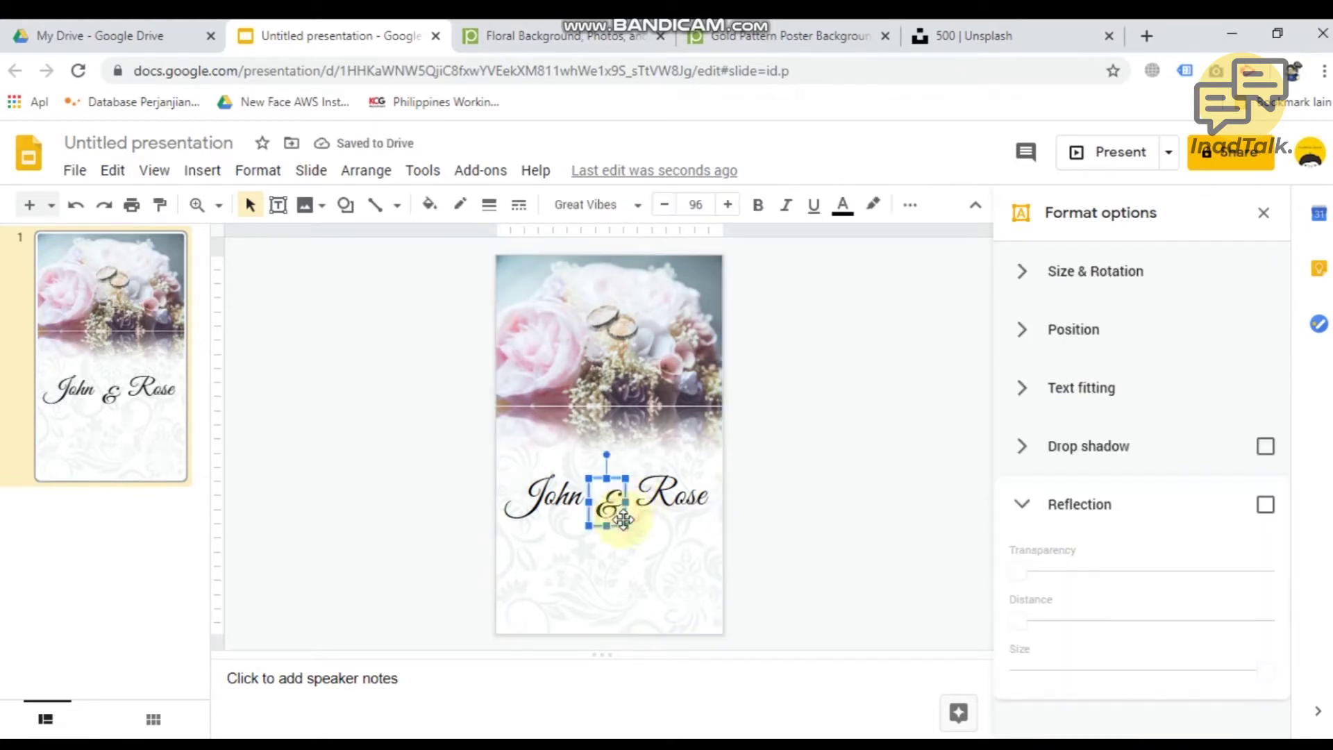
drag(624, 511, 621, 511)
click(855, 548)
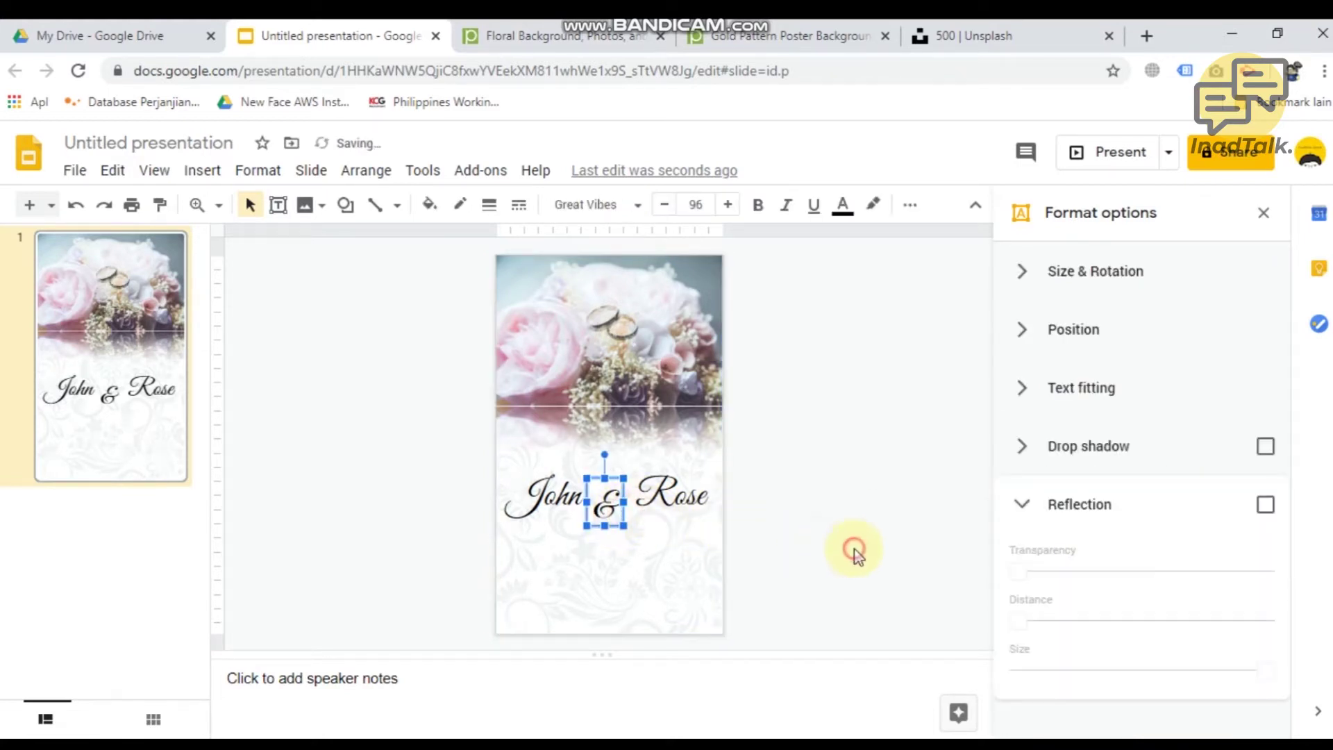
click(851, 462)
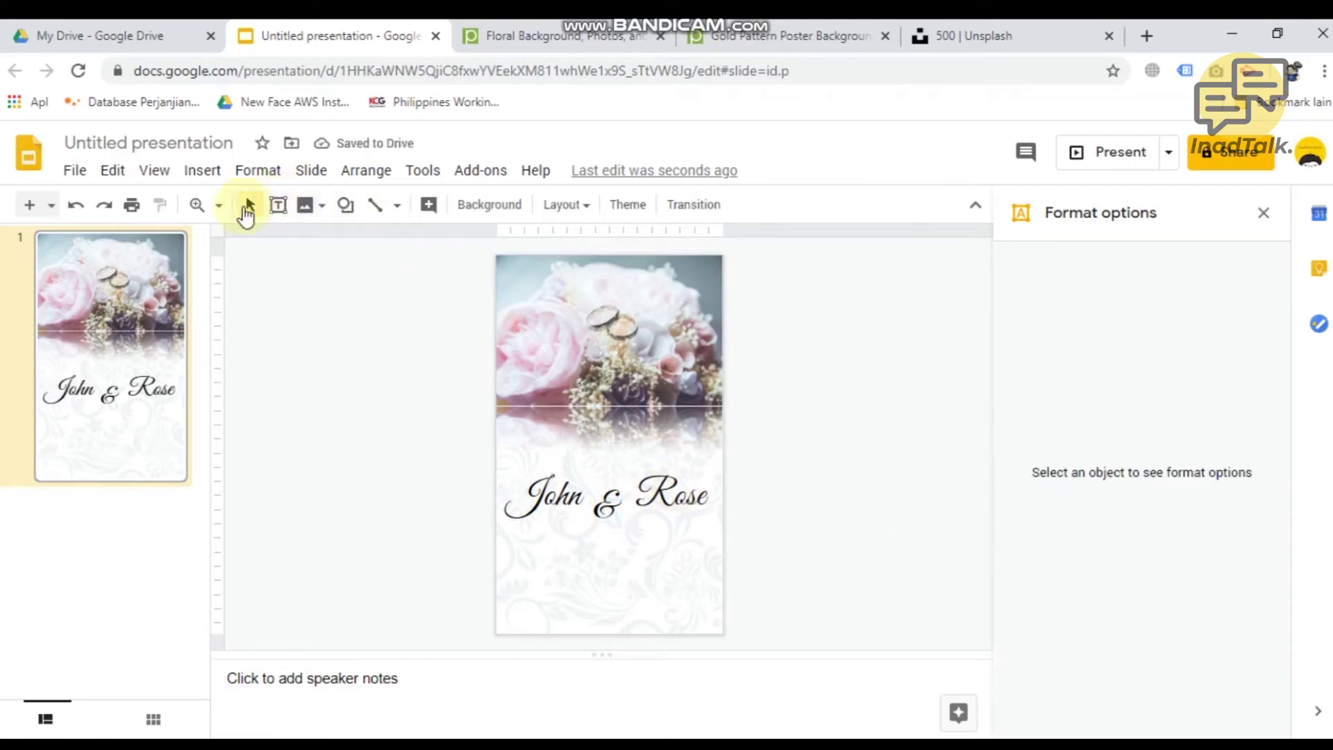
Step: Add a text box reading "23 Juni 2020" below the names and set its font to Georgia
click(277, 205)
drag(551, 550, 727, 583)
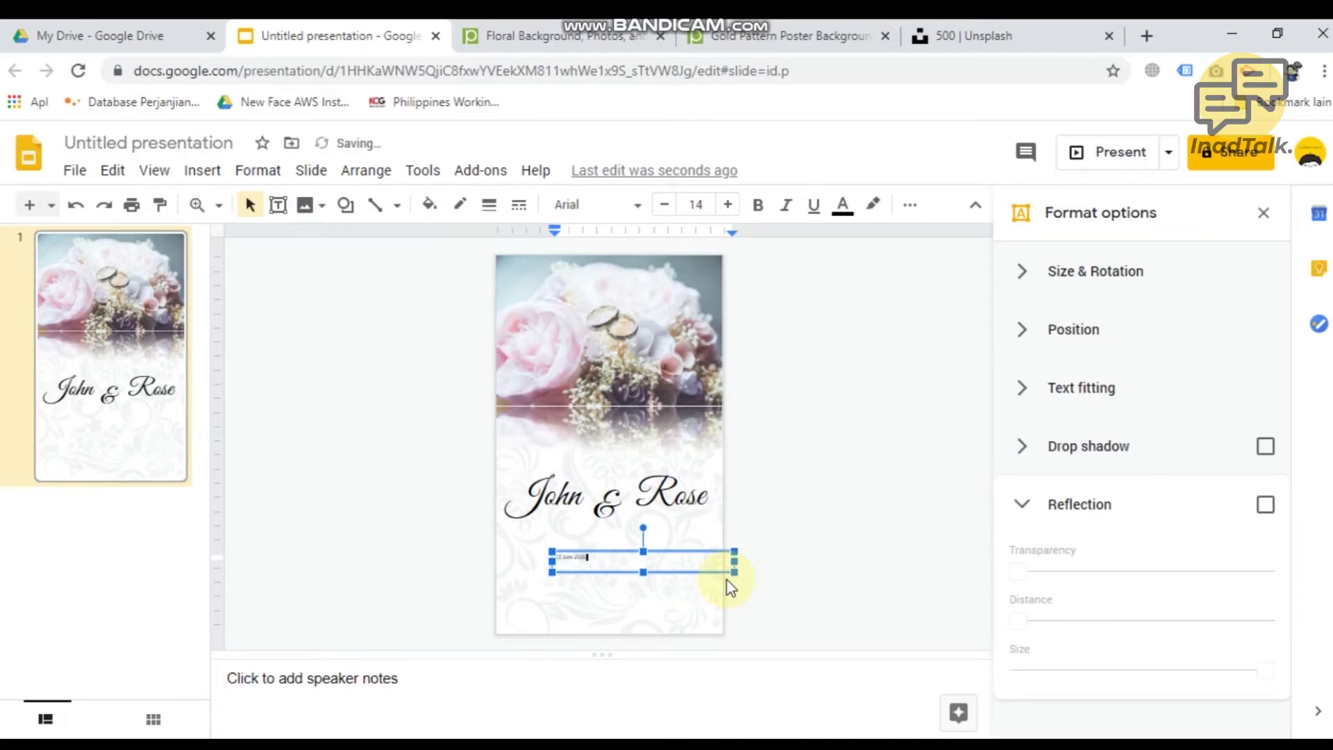
click(635, 210)
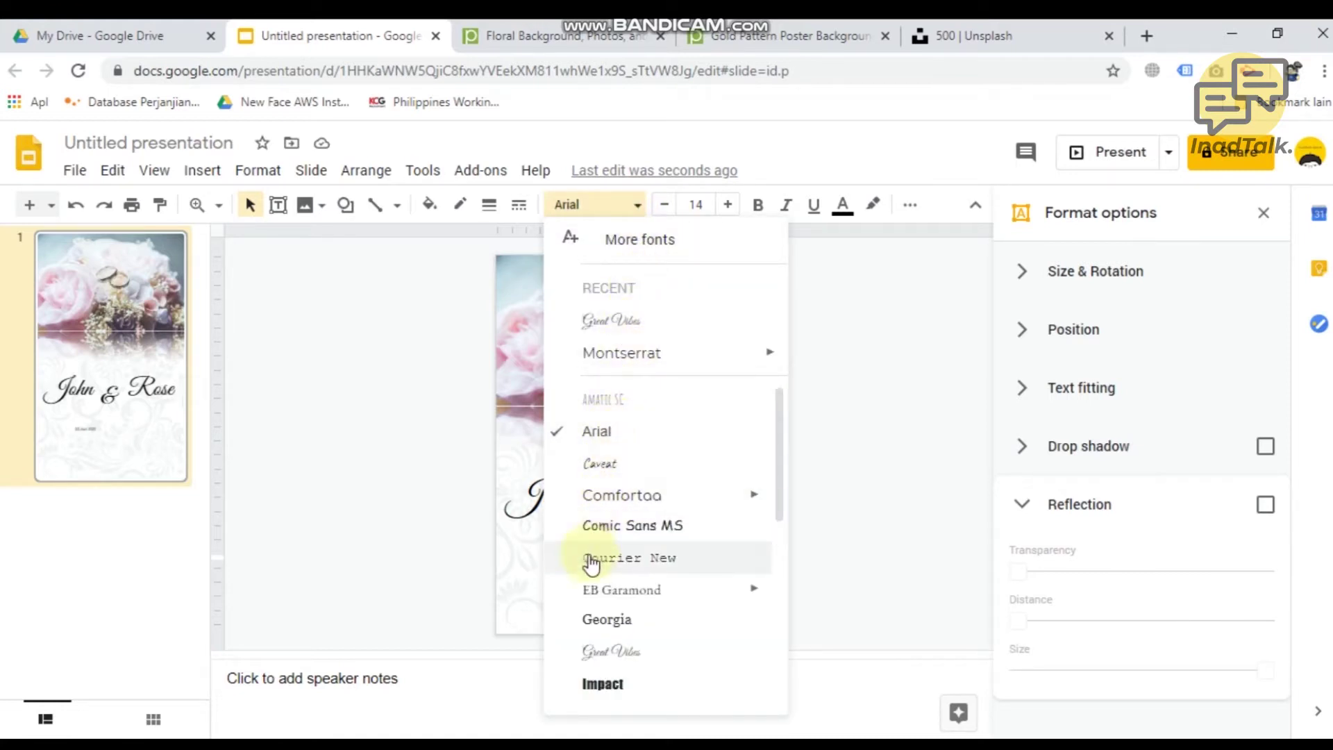
click(611, 620)
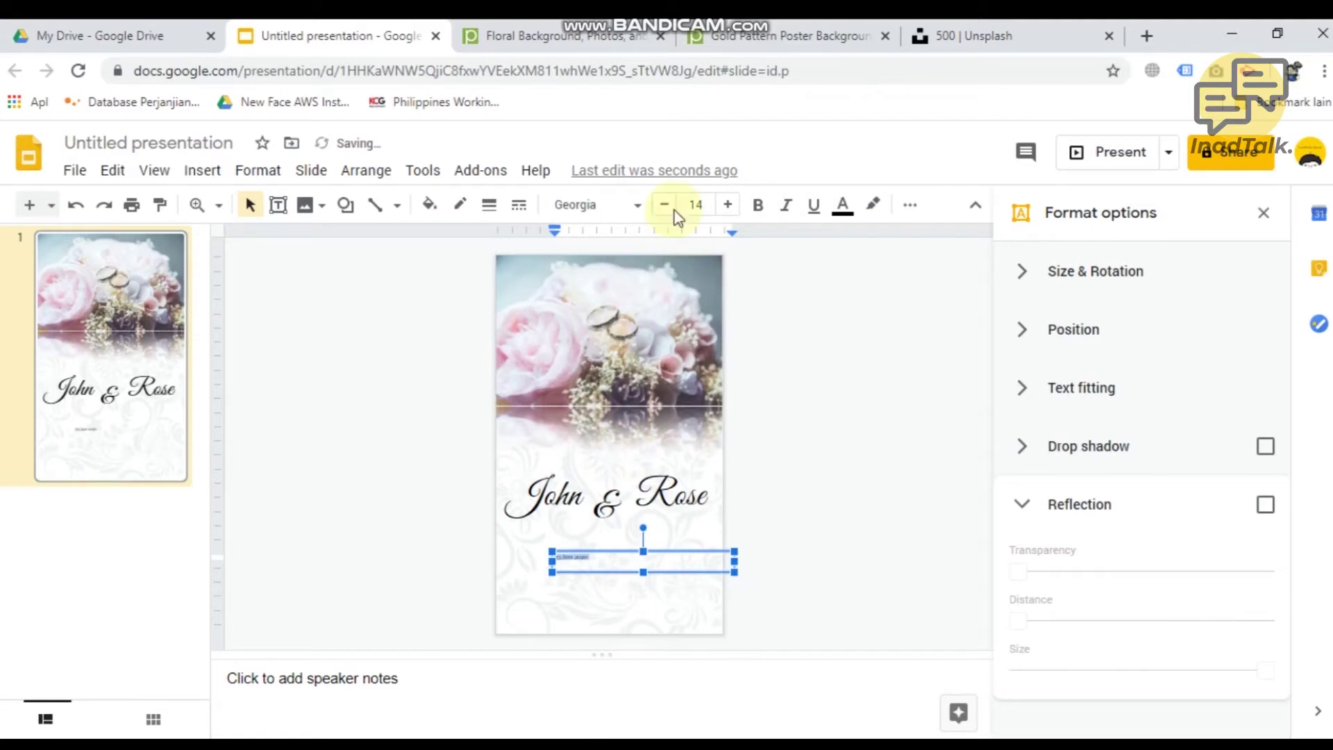
Step: Set the font size of the date text to 48
click(705, 205)
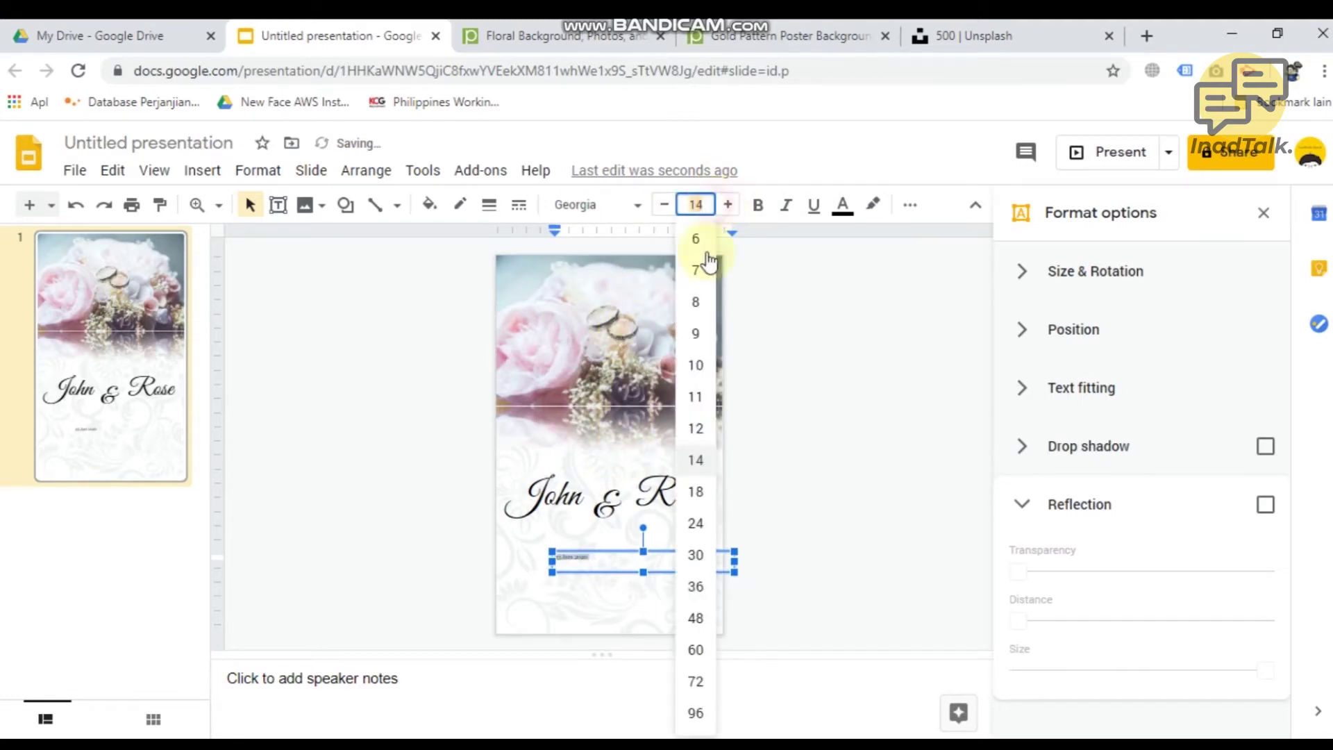
click(693, 680)
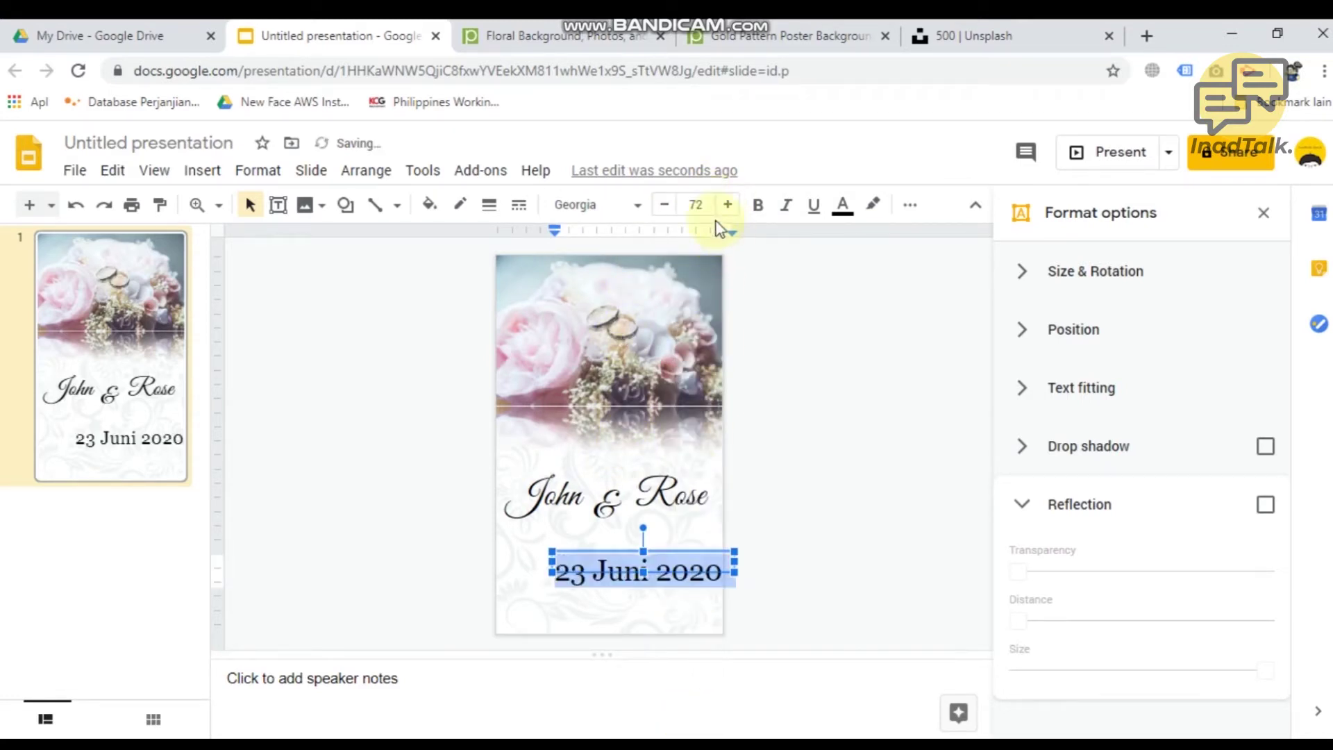
click(701, 205)
click(695, 618)
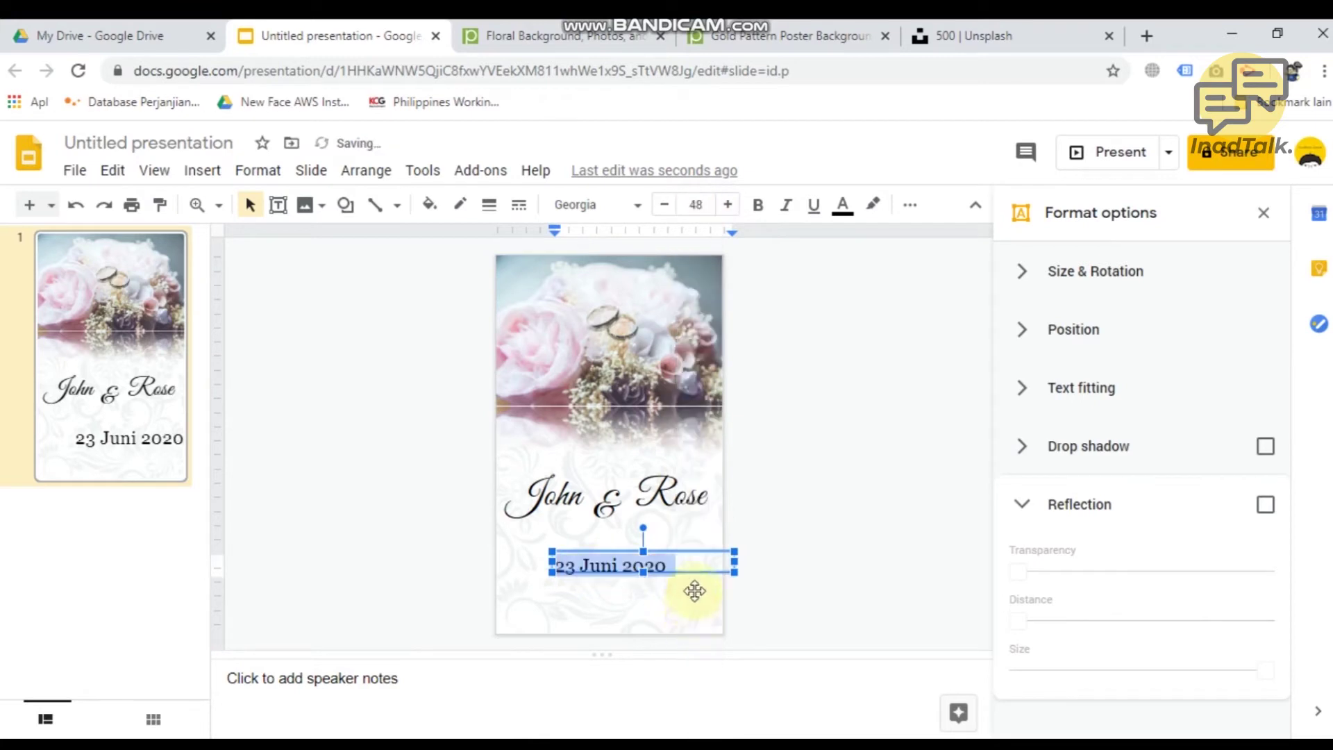
Step: Narrow the date's text box to fit its text and centre-align the date inside it
click(733, 565)
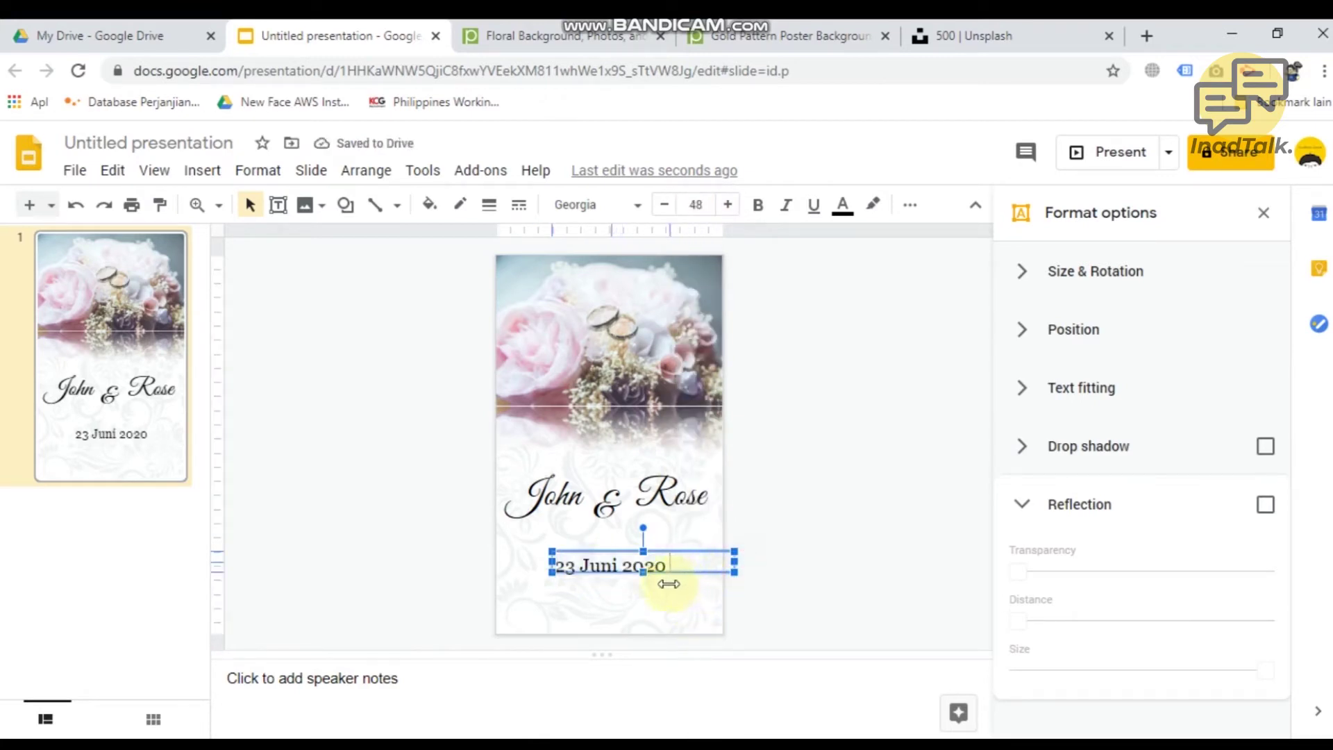
drag(664, 584, 668, 585)
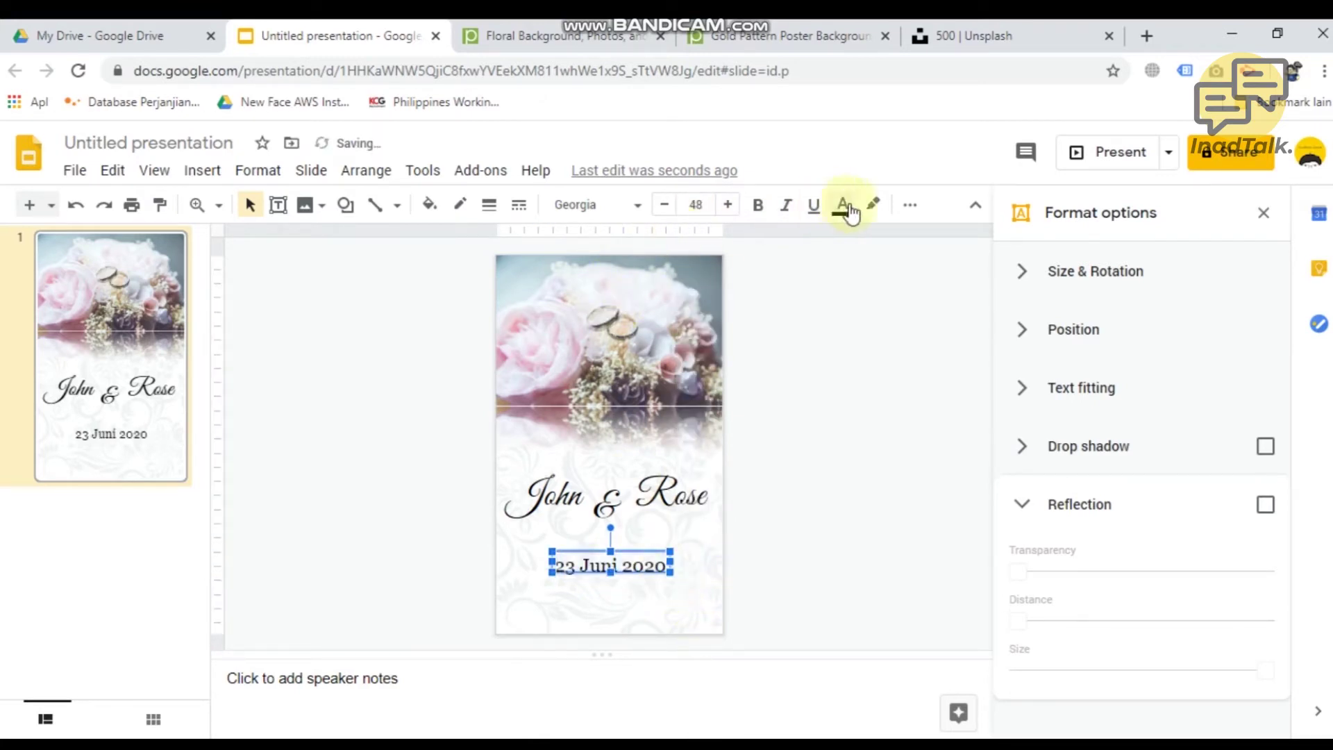
click(910, 205)
click(513, 243)
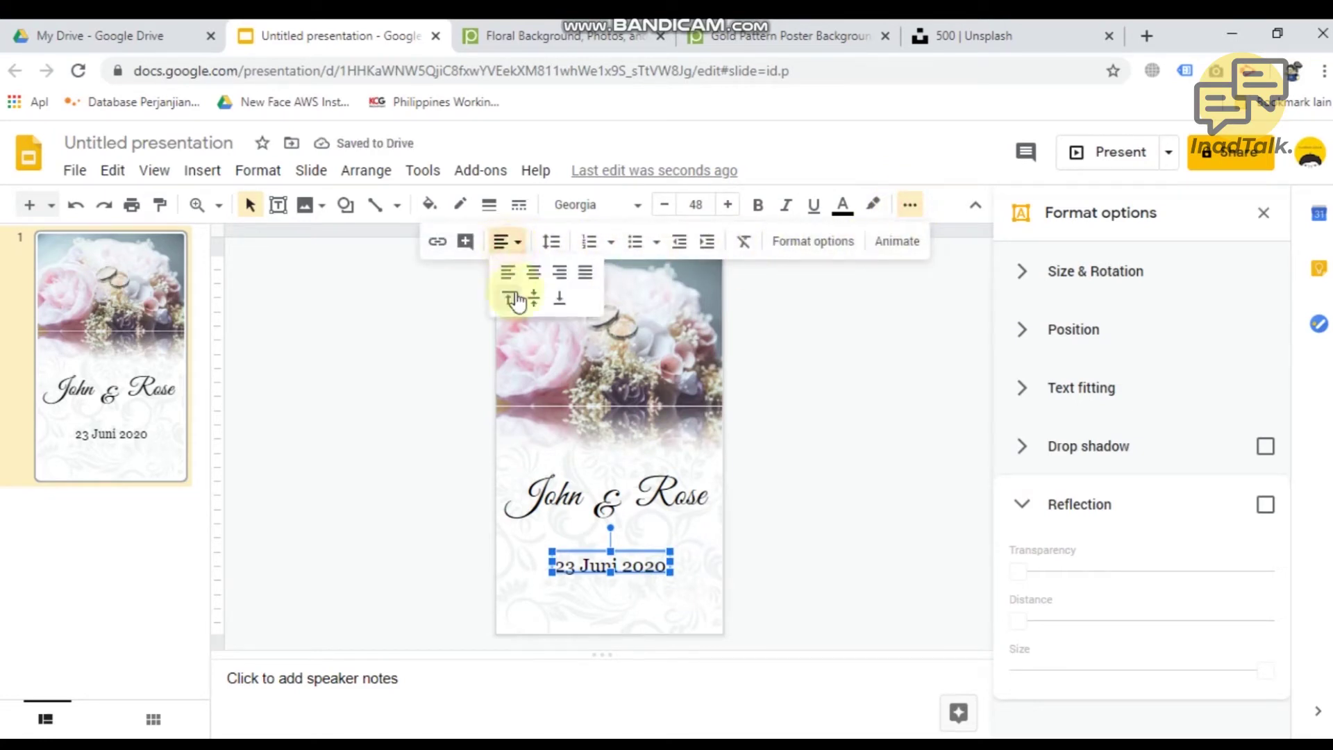
click(542, 276)
click(628, 571)
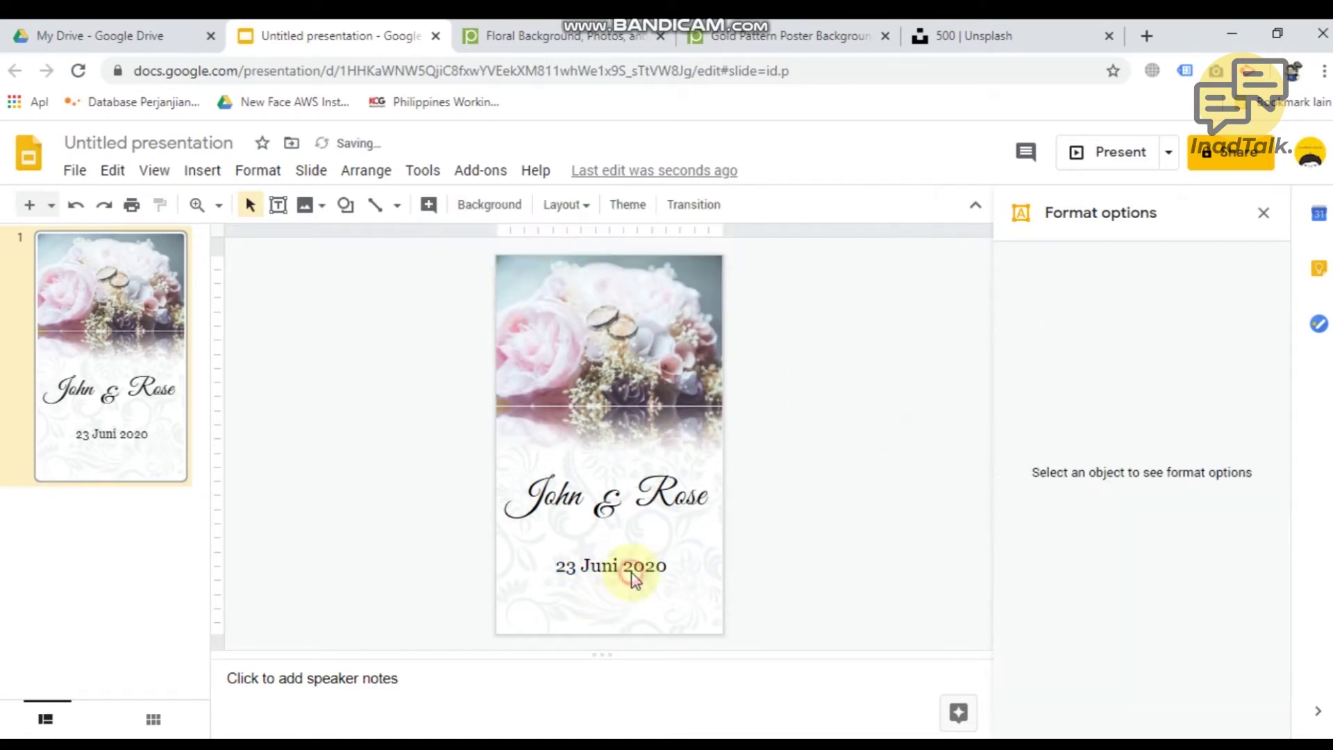
Step: Centre the date's text box horizontally on the page
click(634, 568)
right_click(616, 571)
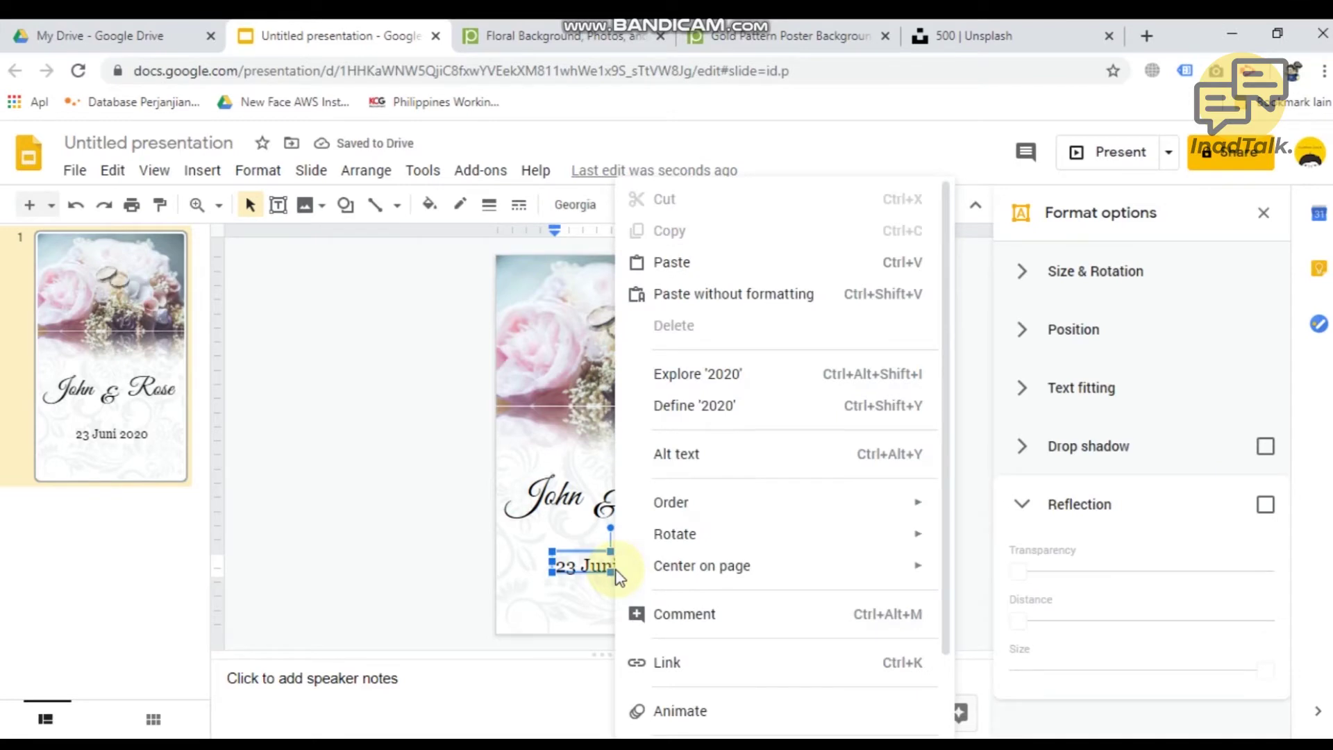
mouse_move(707, 564)
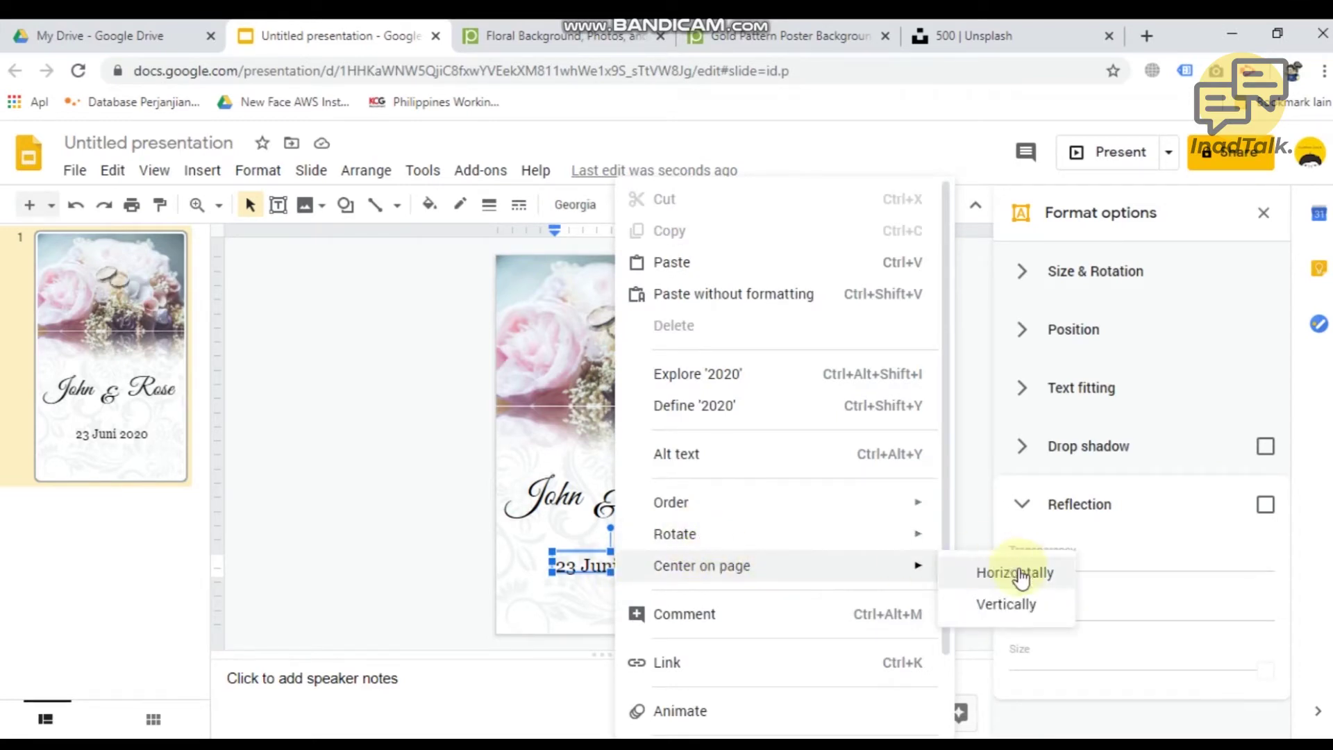
click(1018, 574)
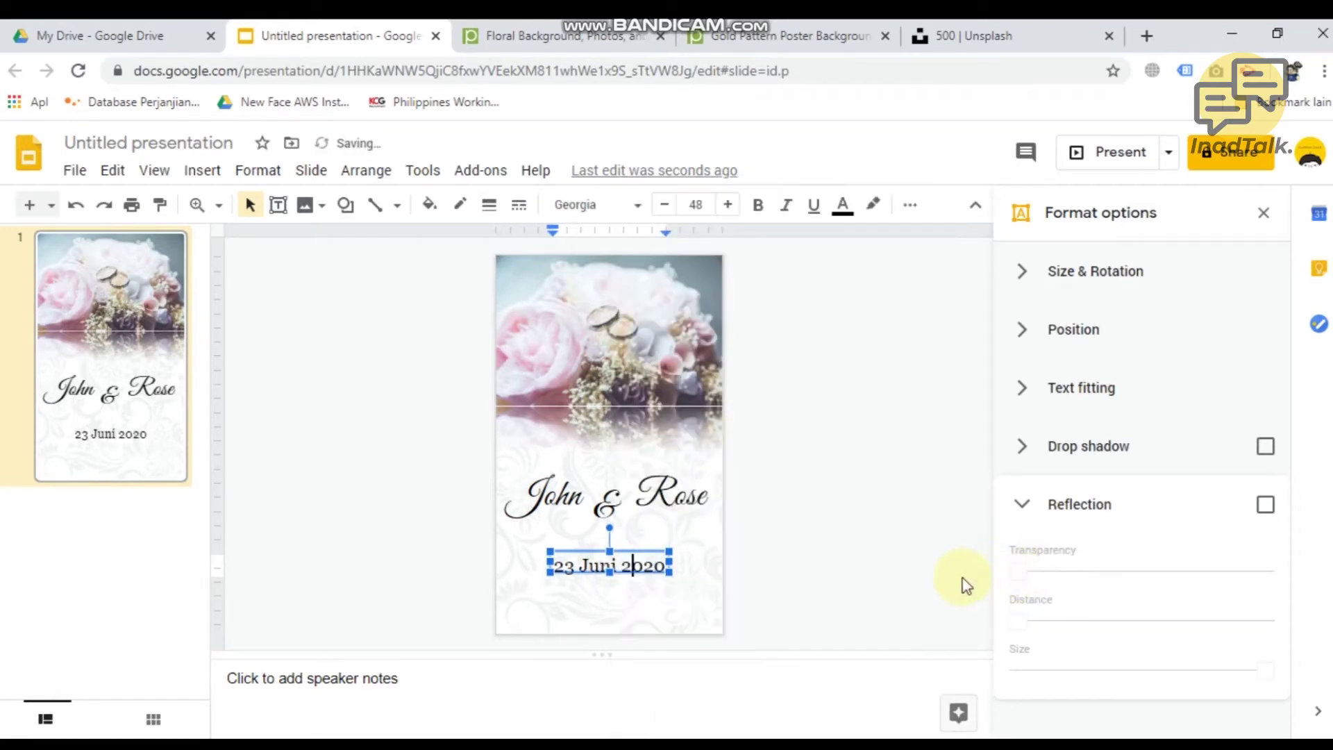
Step: Nudge the date's text box upward so it sits closer beneath the couple's names
click(638, 569)
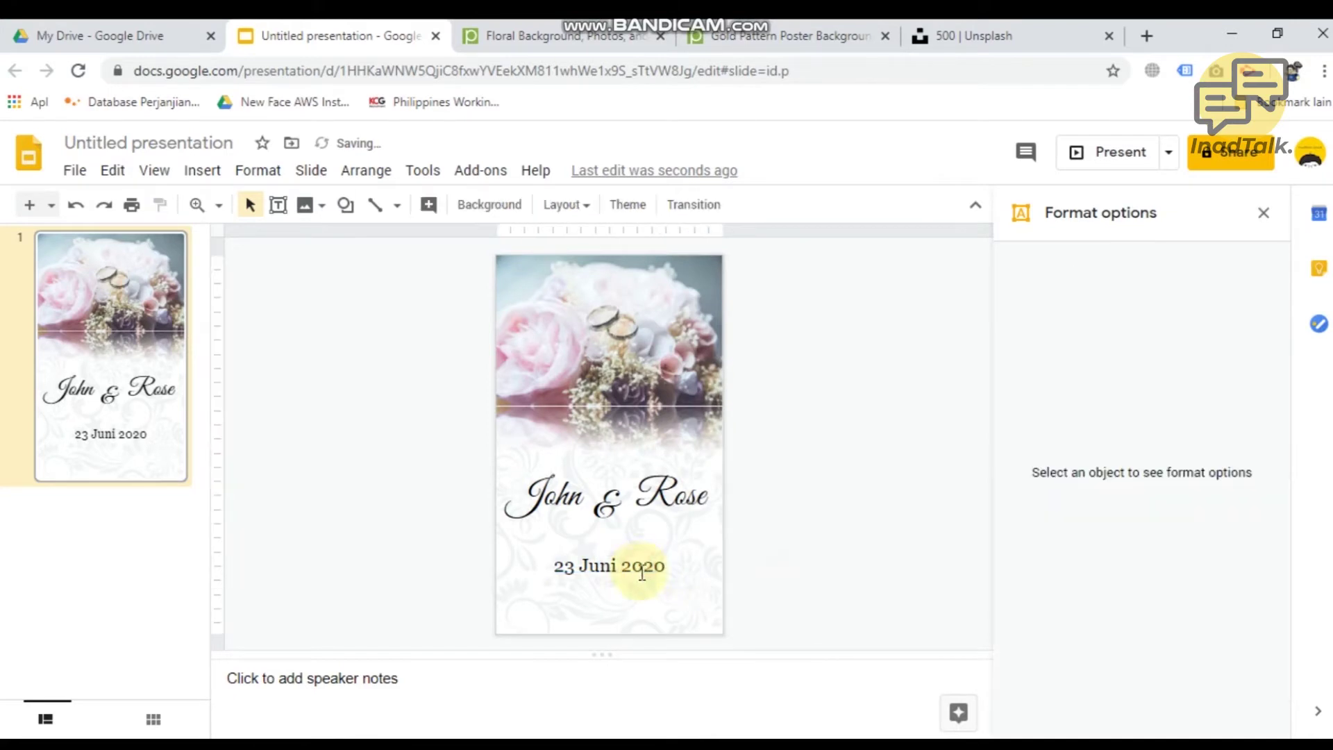
click(629, 580)
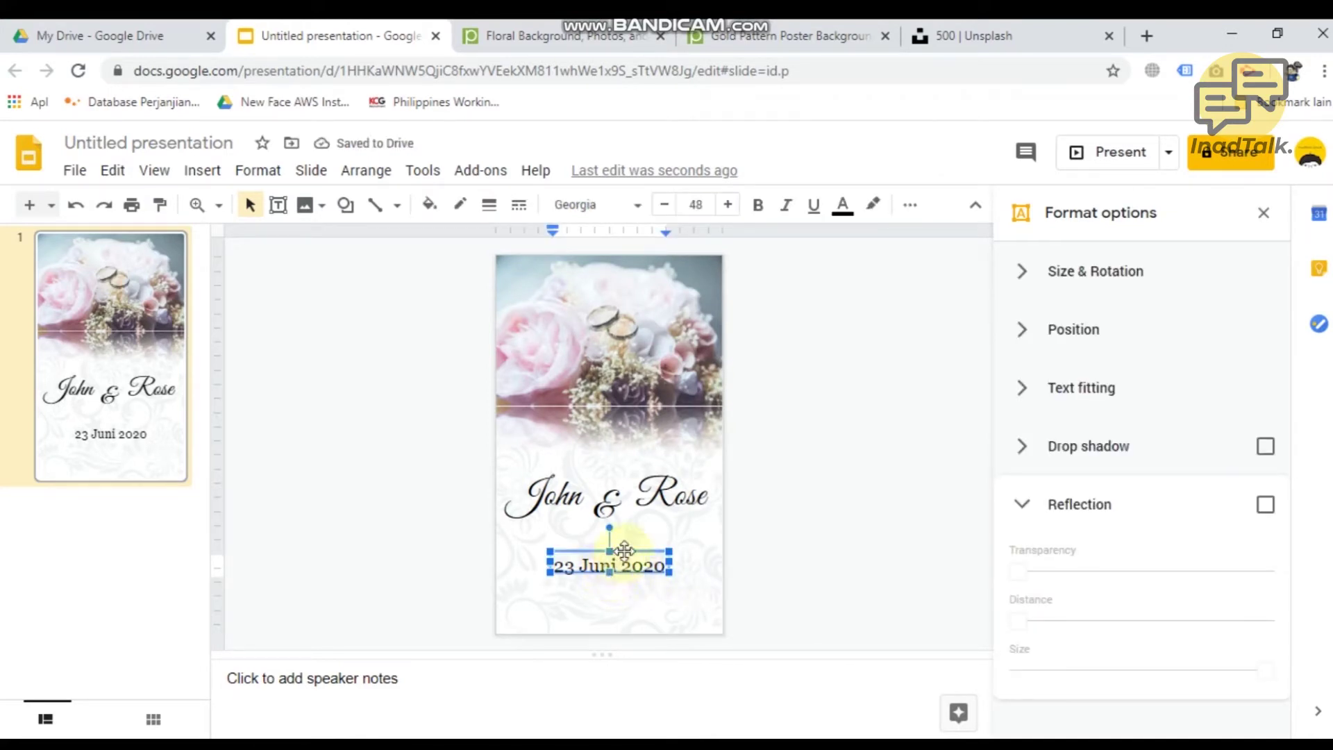
key(Escape)
key(Up)
key(Up)
key(Up)
key(Up)
key(Up)
key(Up)
key(Up)
key(Up)
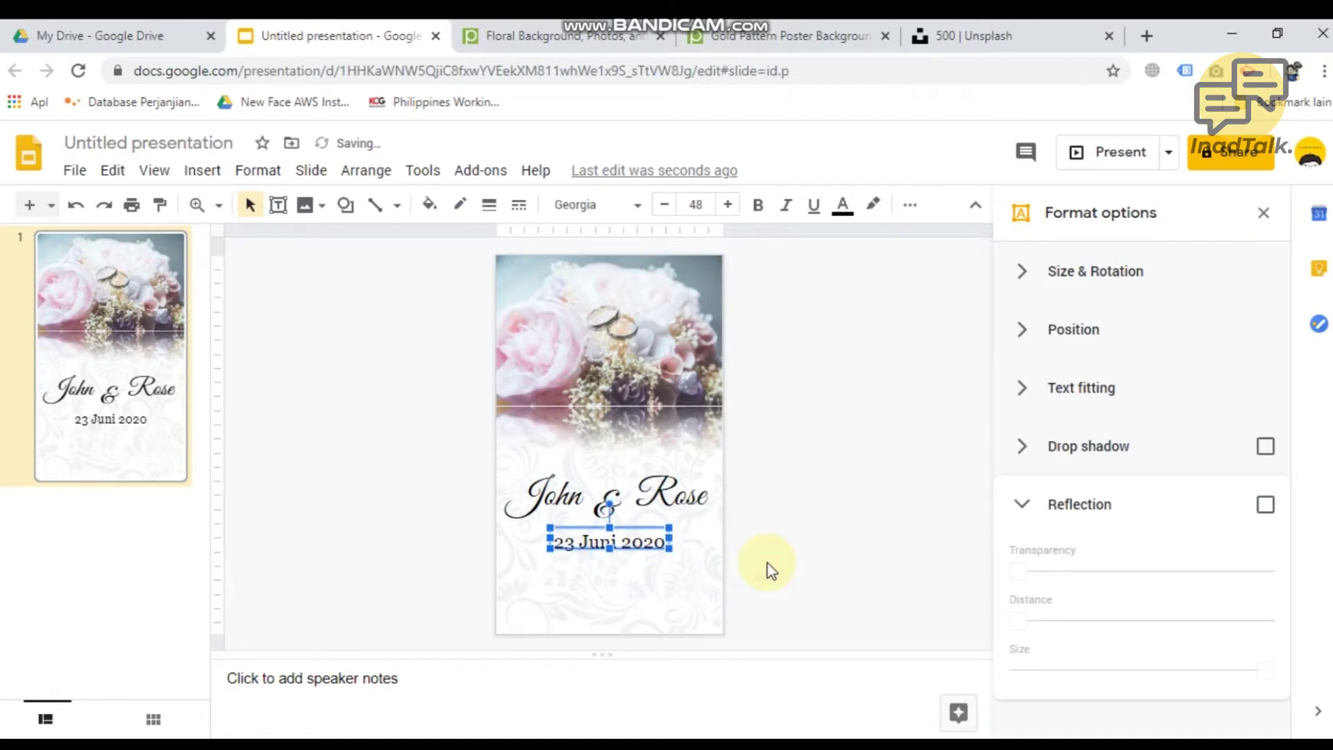
click(764, 569)
Step: Add the venue "Graha Kartika Ballroom" on a new line below the date in the same text box
click(664, 543)
click(655, 544)
key(Return)
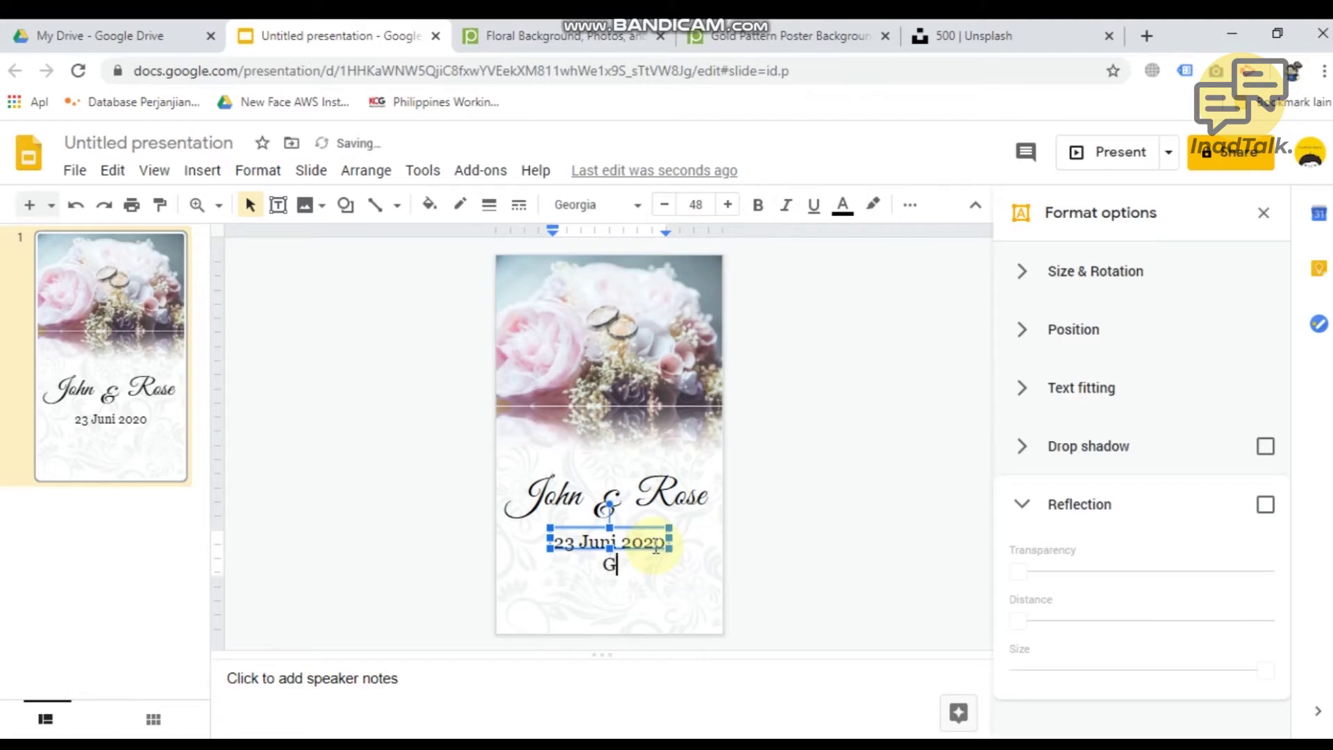
text(Graha Karika)
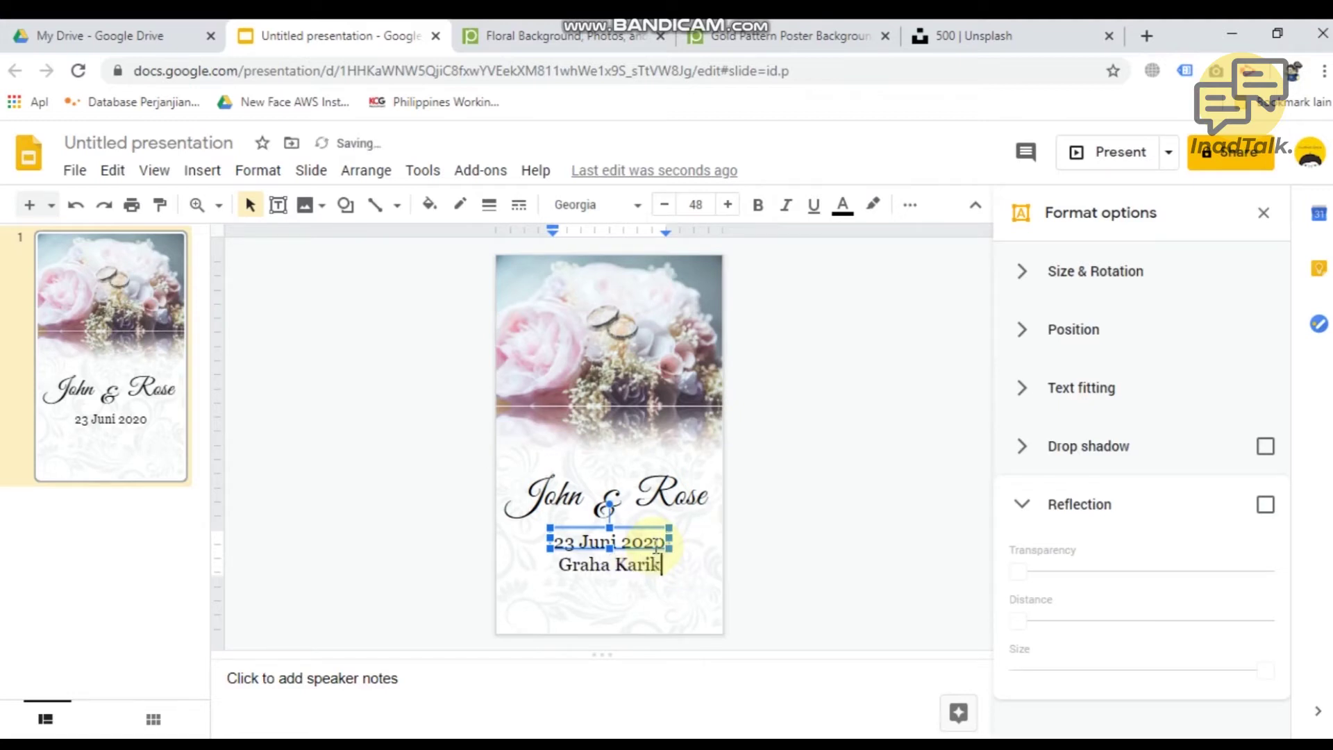
key(BackSpace)
key(BackSpace)
key(BackSpace)
text(tika Ba)
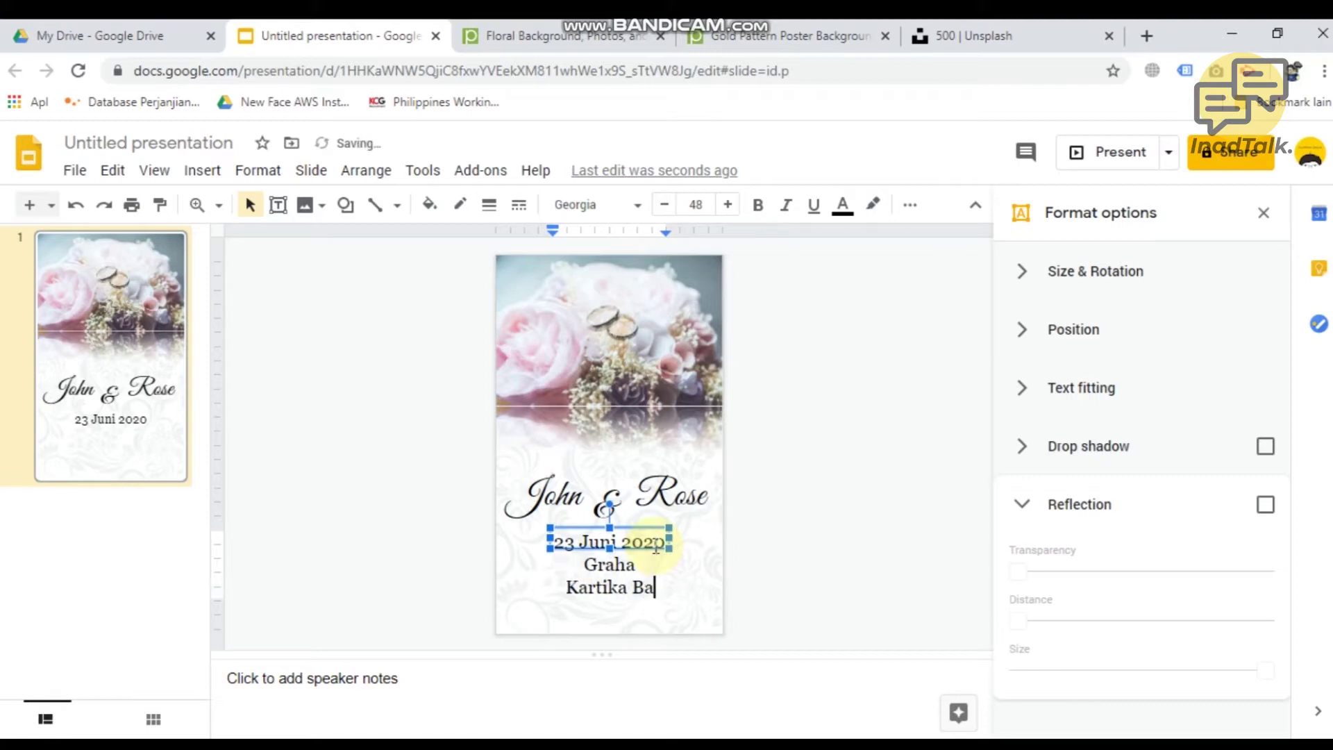
text(llroom)
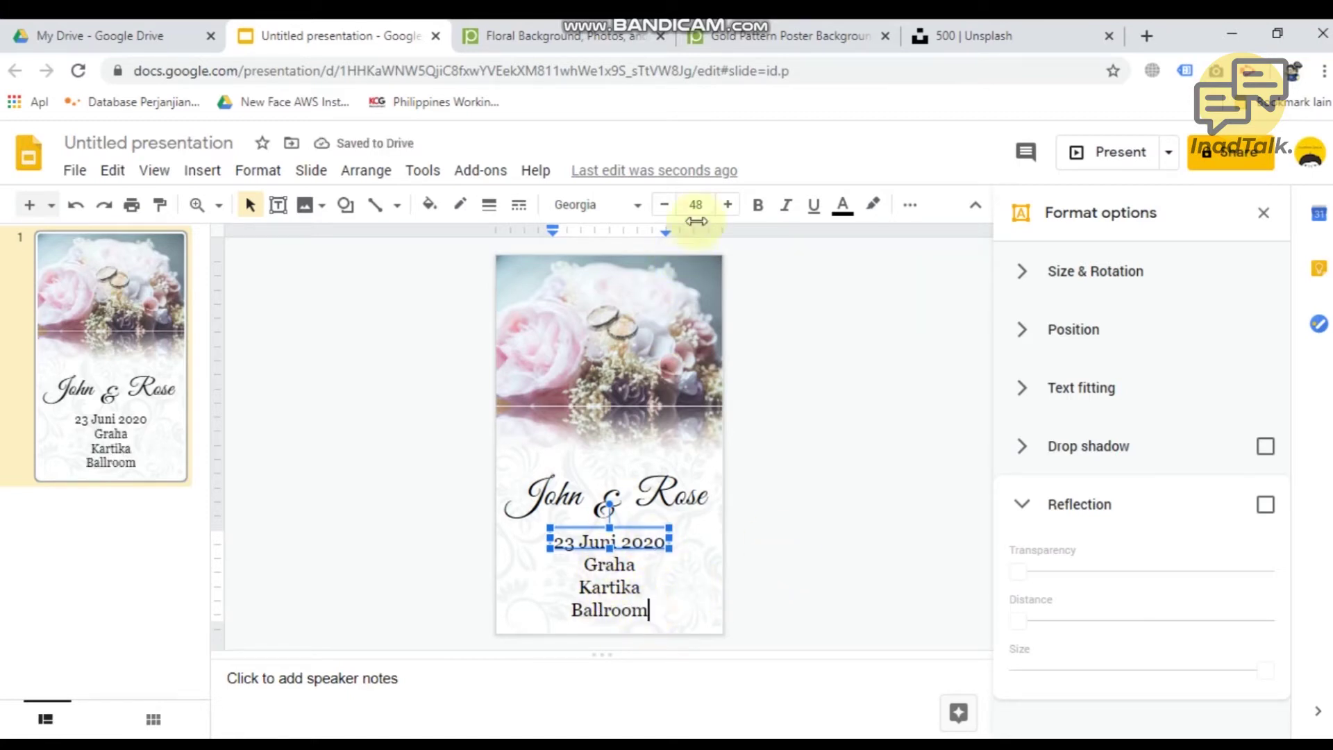
Step: Set the font size of all the date and venue text to 30
click(665, 205)
click(696, 204)
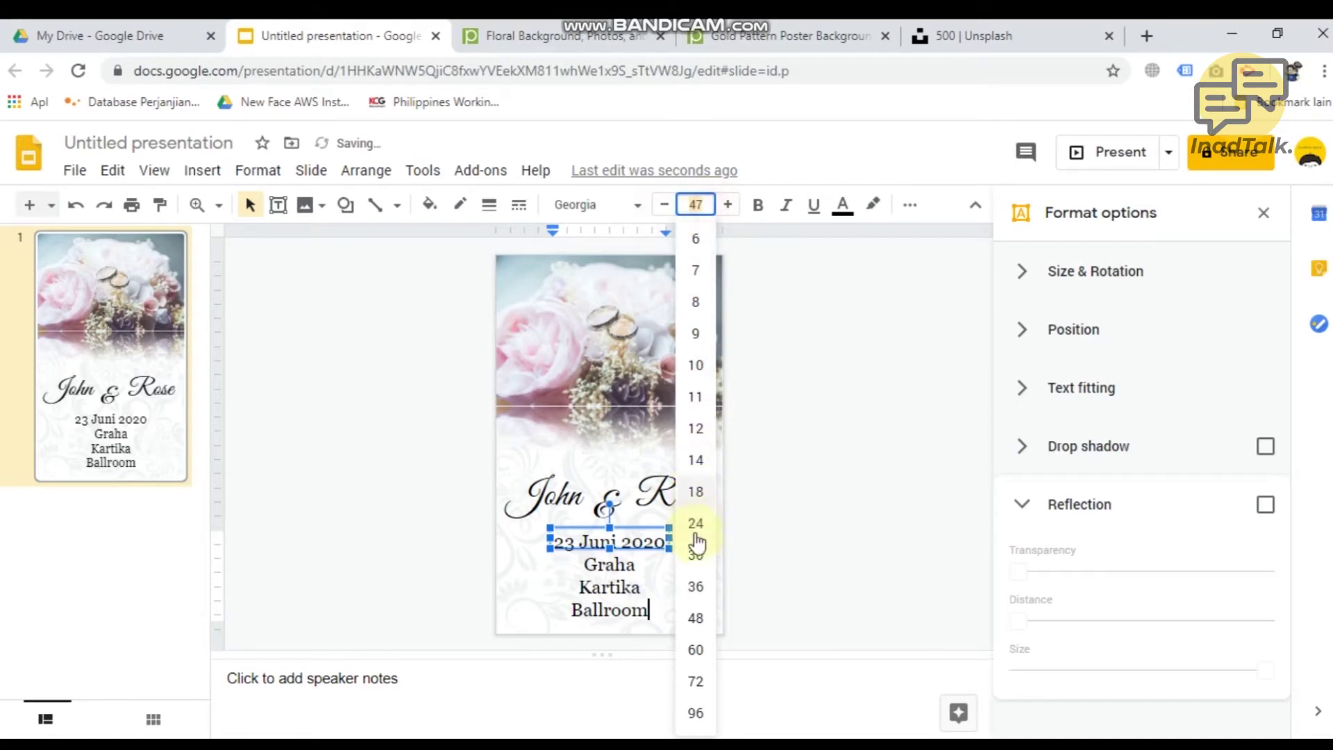
click(695, 555)
key(ctrl+a)
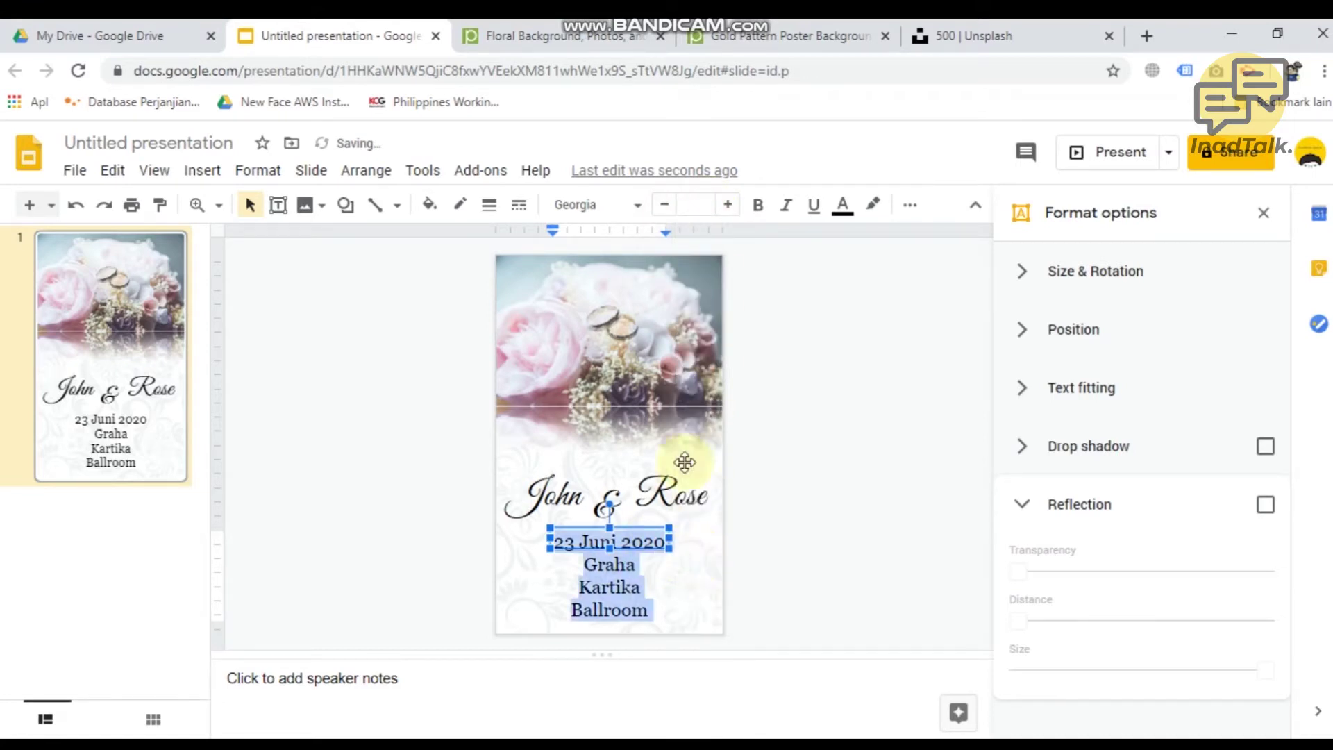
click(705, 204)
click(696, 555)
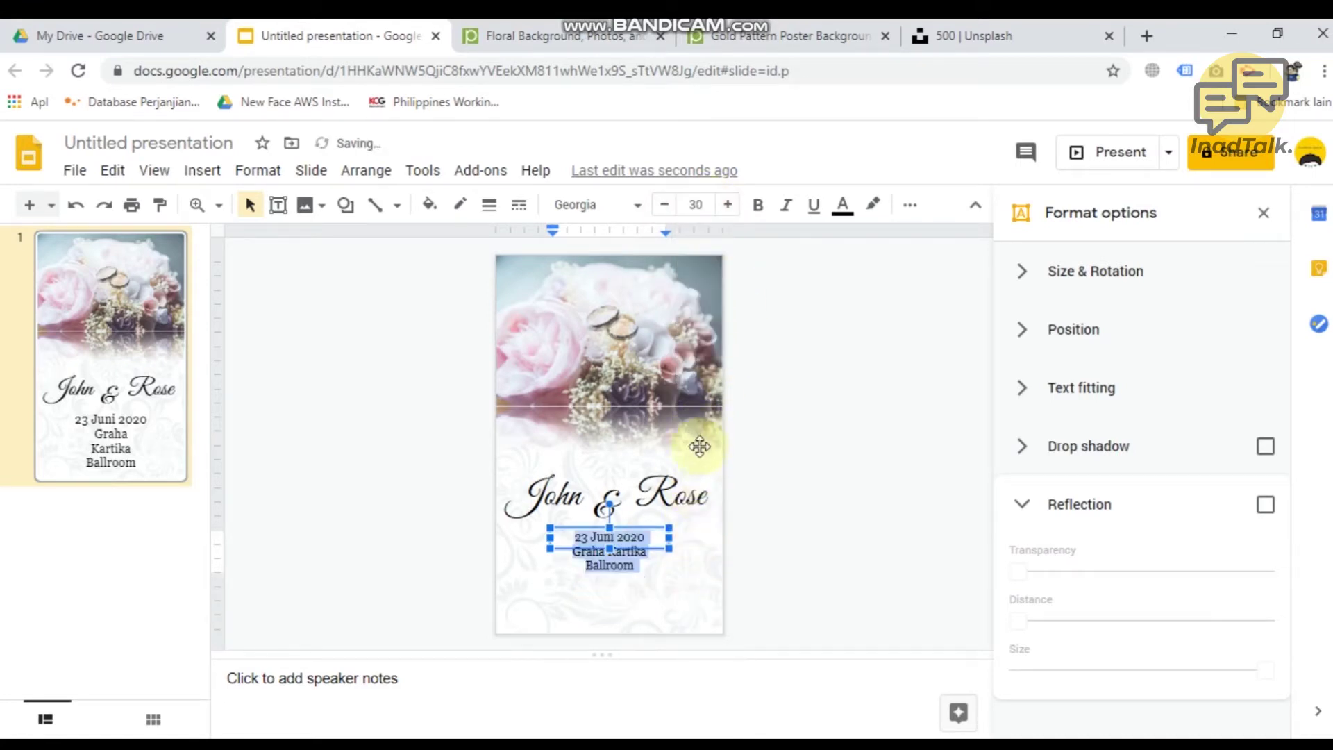
Step: Widen the date and venue text box to the card's full width and extend its lower edge to enclose both lines
drag(672, 541, 723, 539)
drag(551, 535, 492, 538)
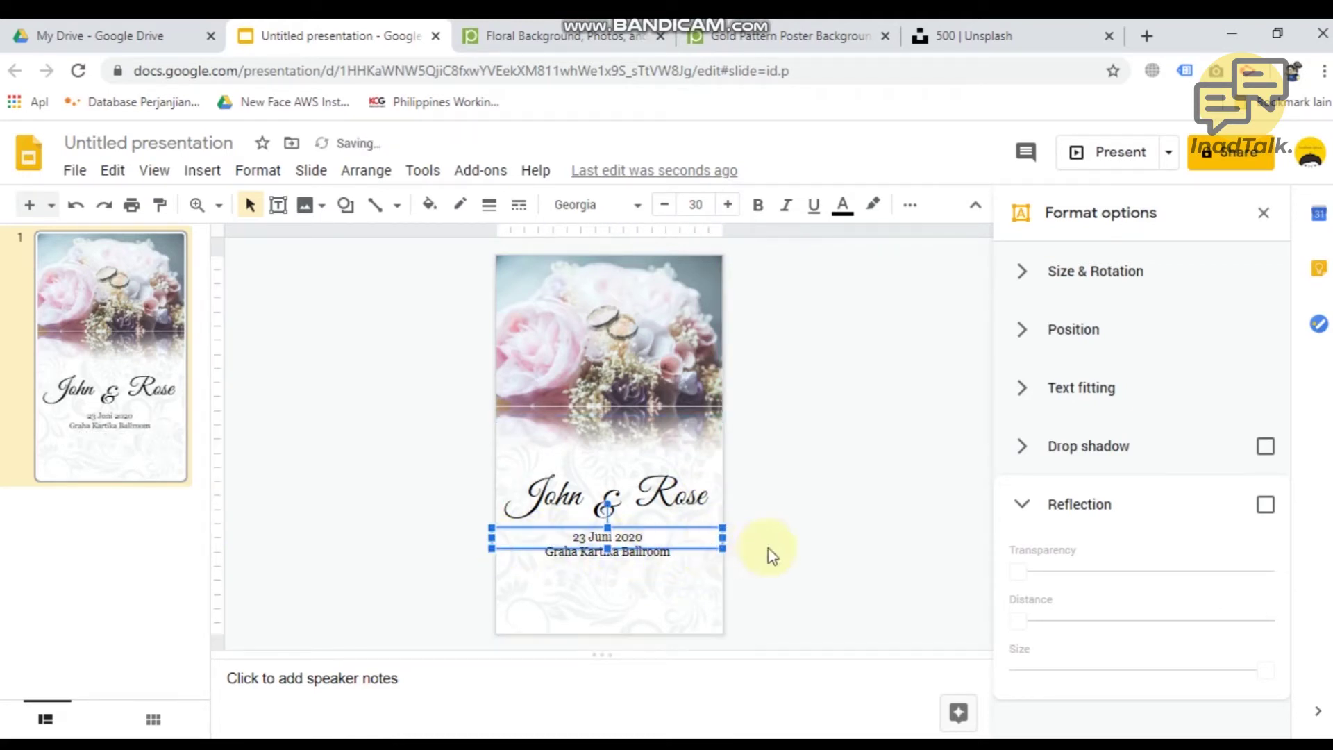
drag(608, 549, 607, 570)
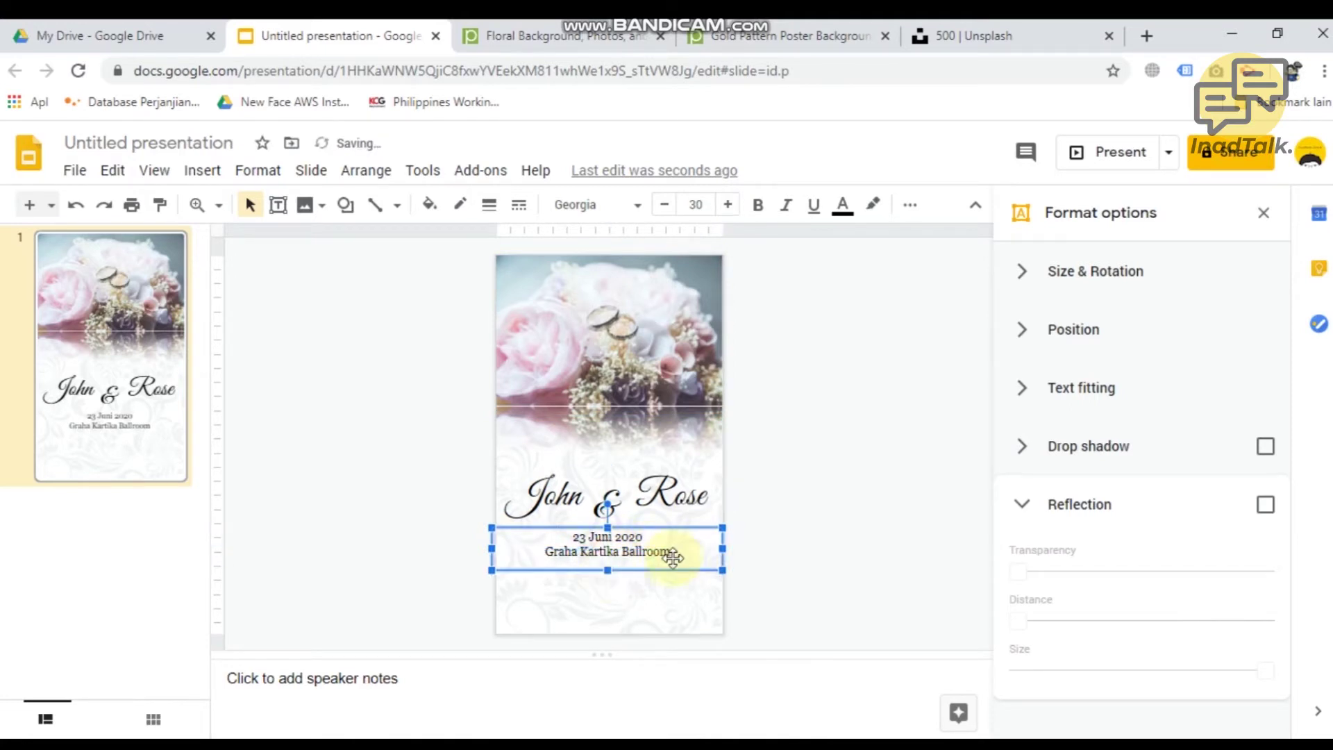
Step: Add "Surabaya" as a third line below the venue name
click(684, 554)
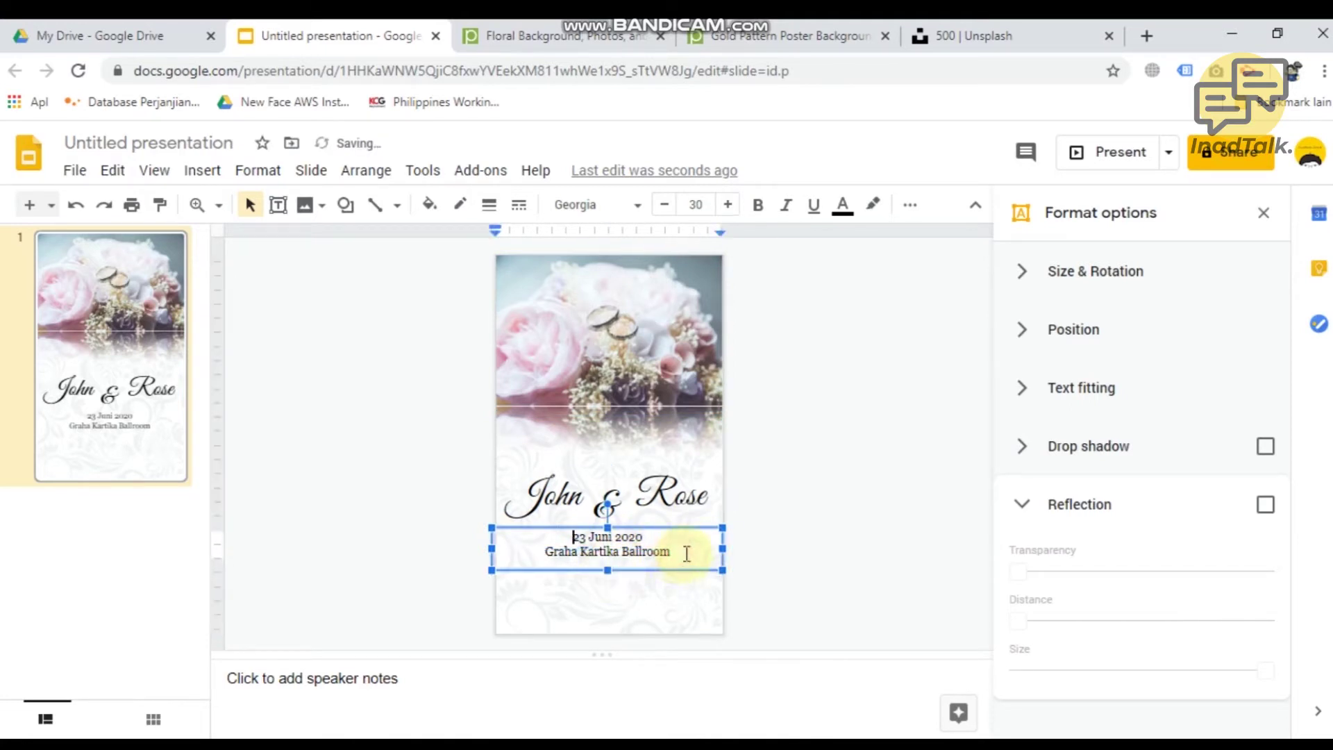
click(808, 561)
click(707, 567)
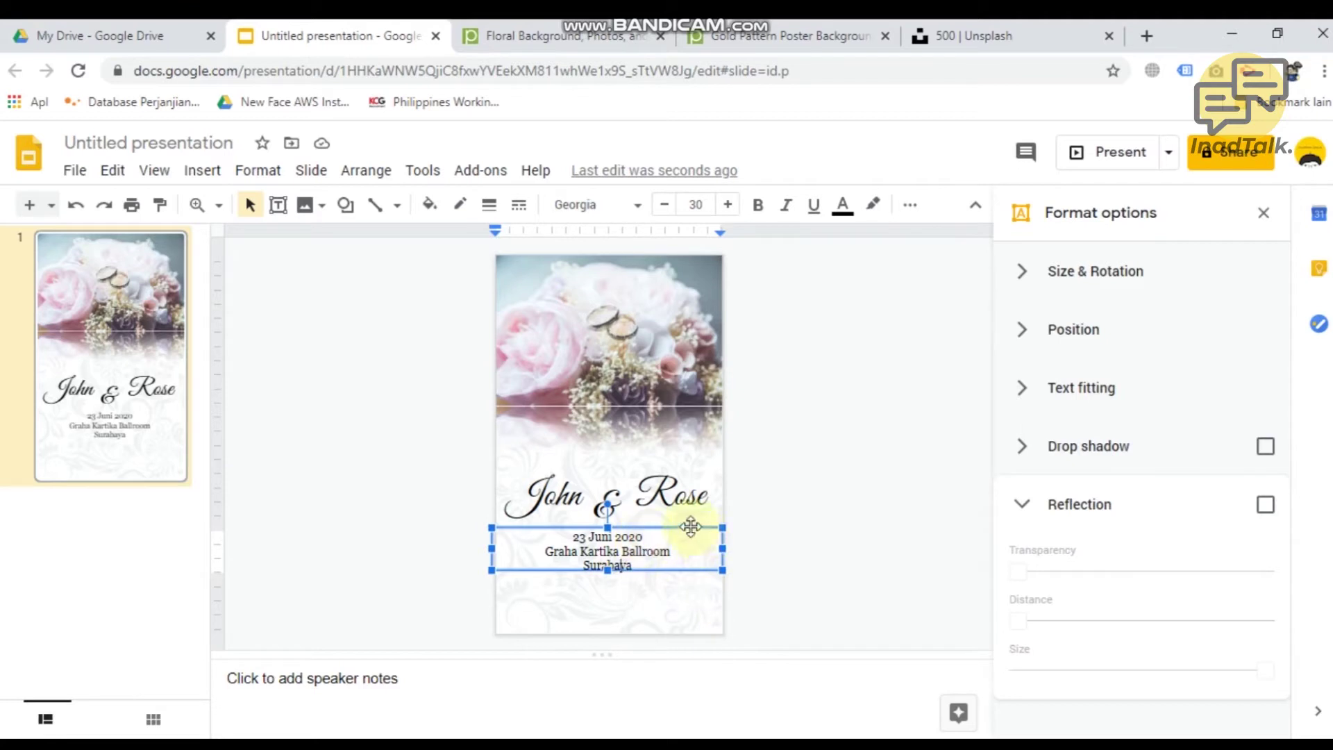
Step: Examine the date and venue text box's position and text fitting options, including indentation and padding
click(1027, 387)
scroll(1108, 527, down, 2)
scroll(1107, 524, down, 1)
scroll(1097, 514, up, 3)
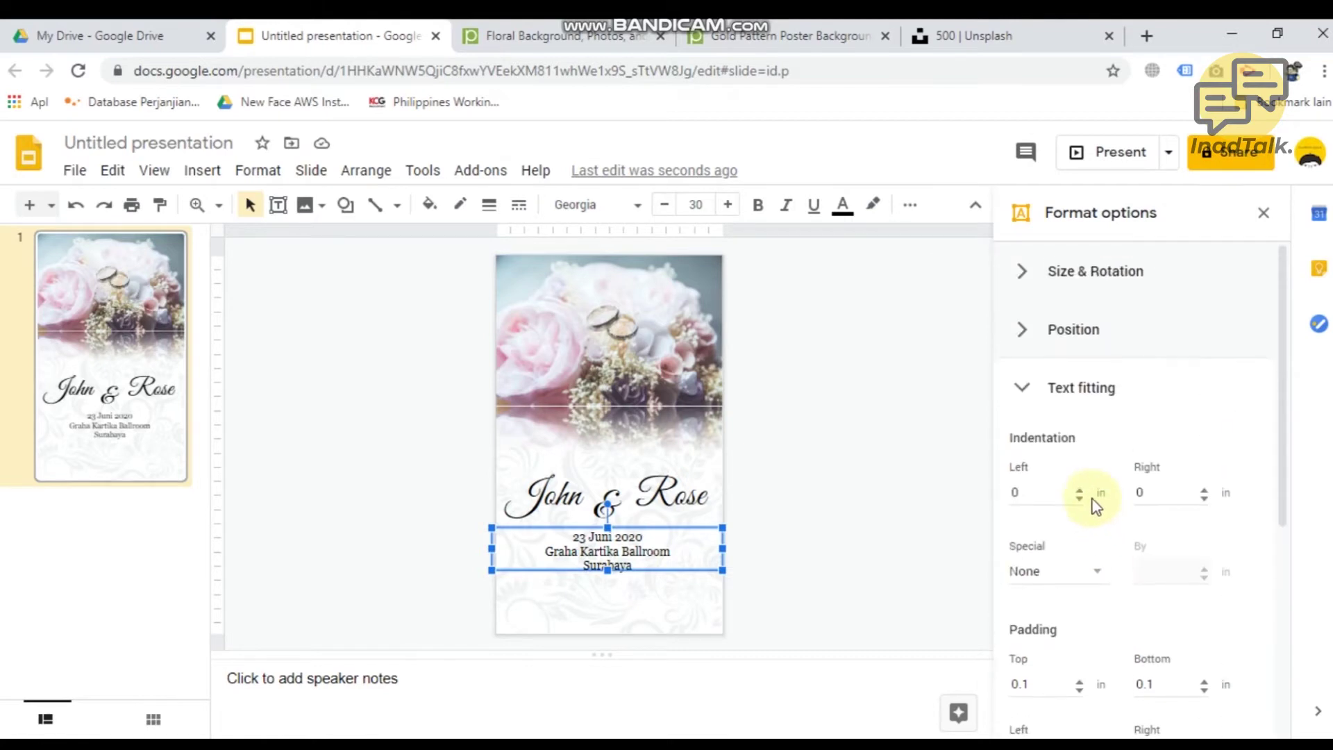
click(1026, 390)
click(1030, 344)
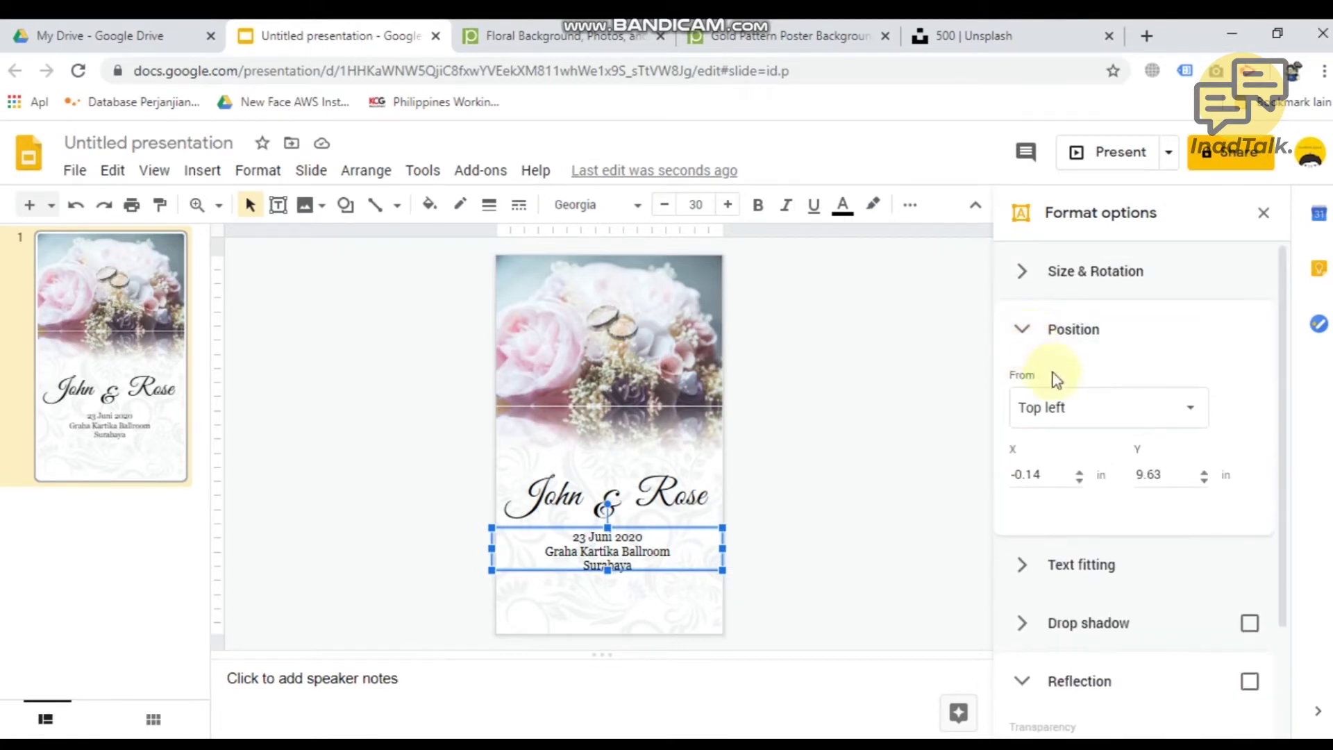
click(1024, 335)
click(1020, 387)
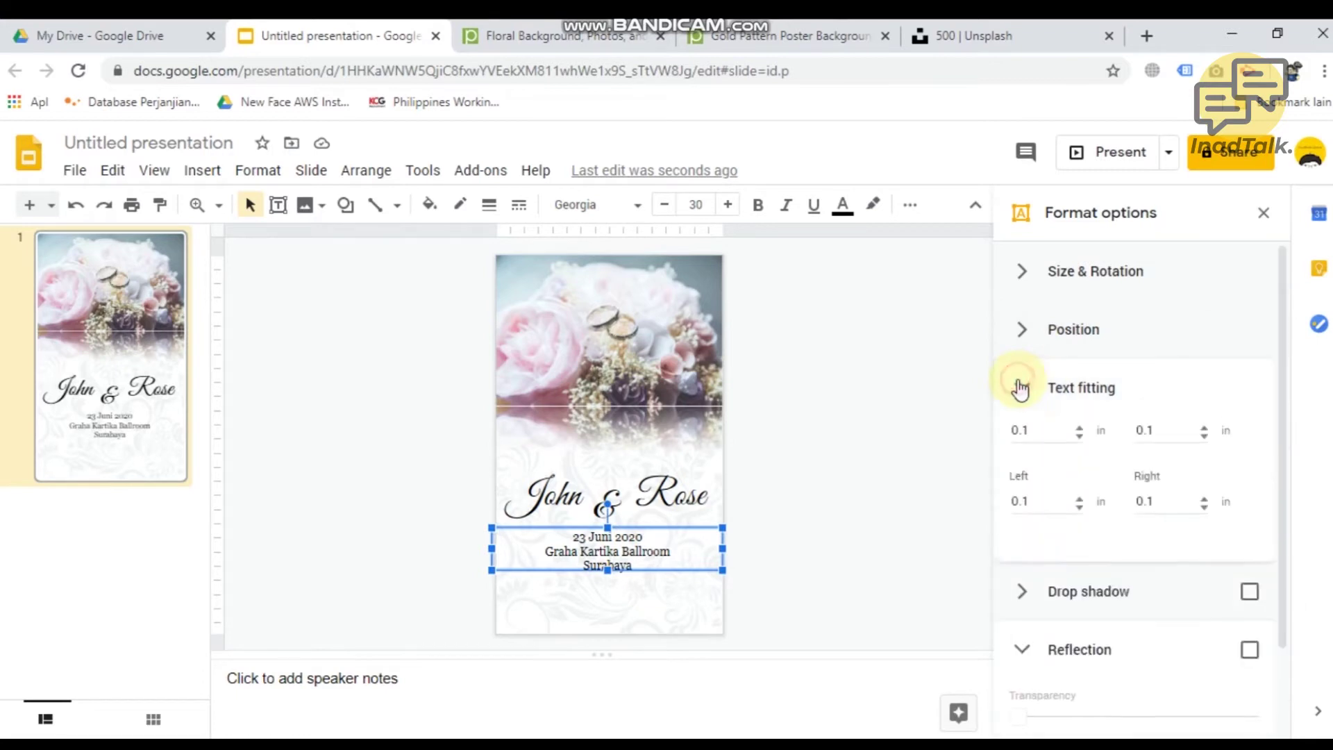
scroll(1111, 530, down, 2)
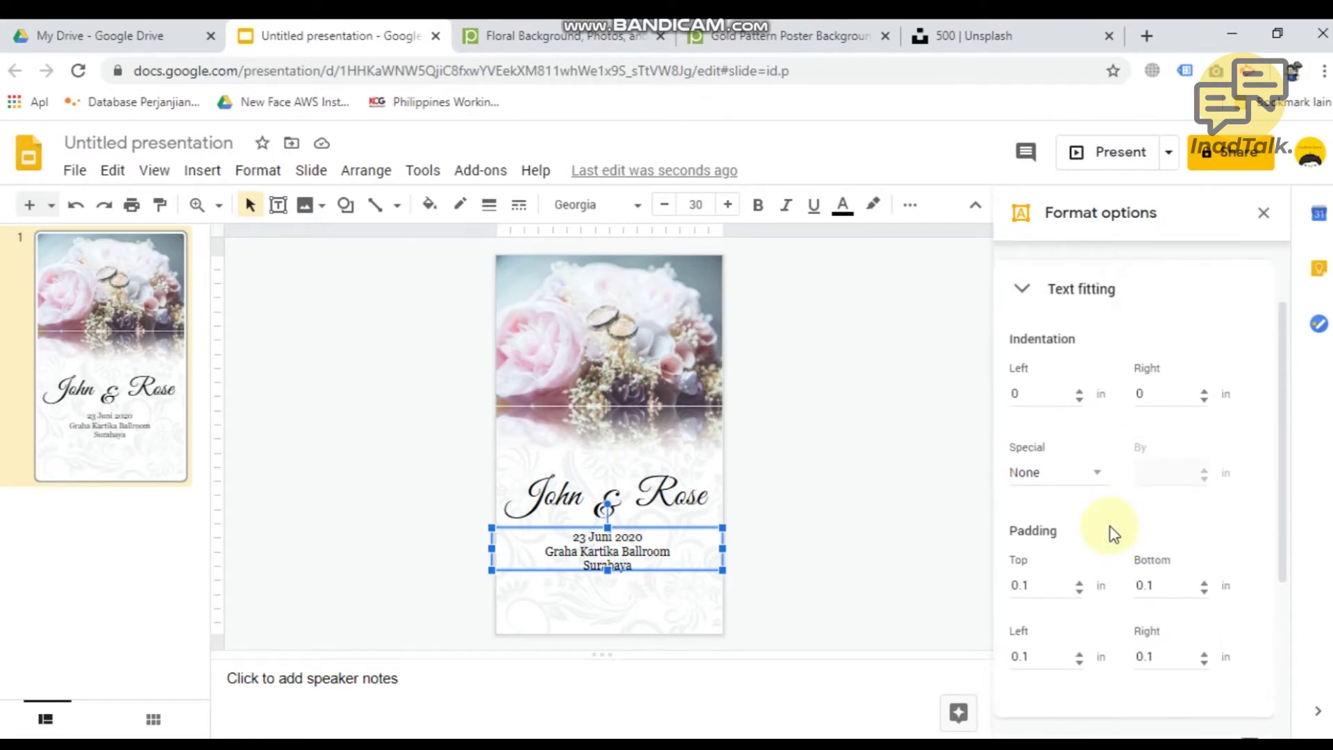
scroll(1106, 511, down, 3)
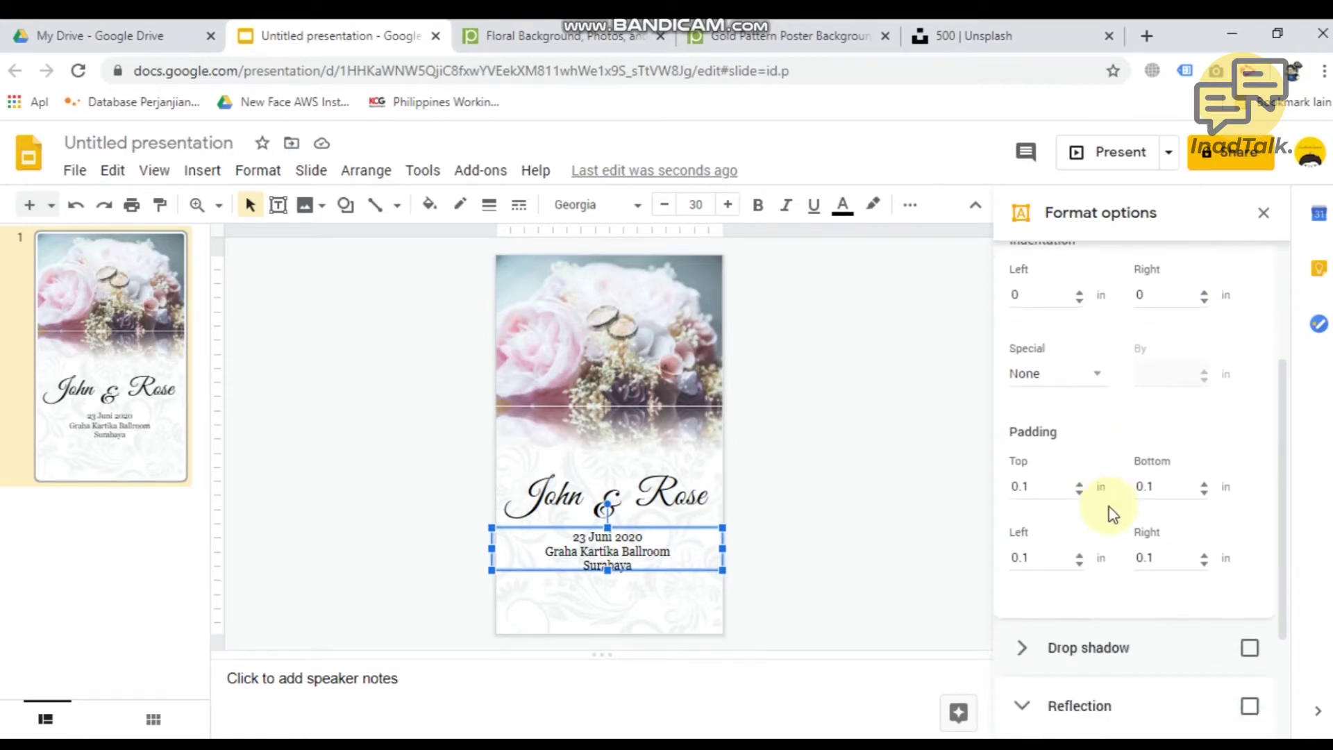
click(1021, 486)
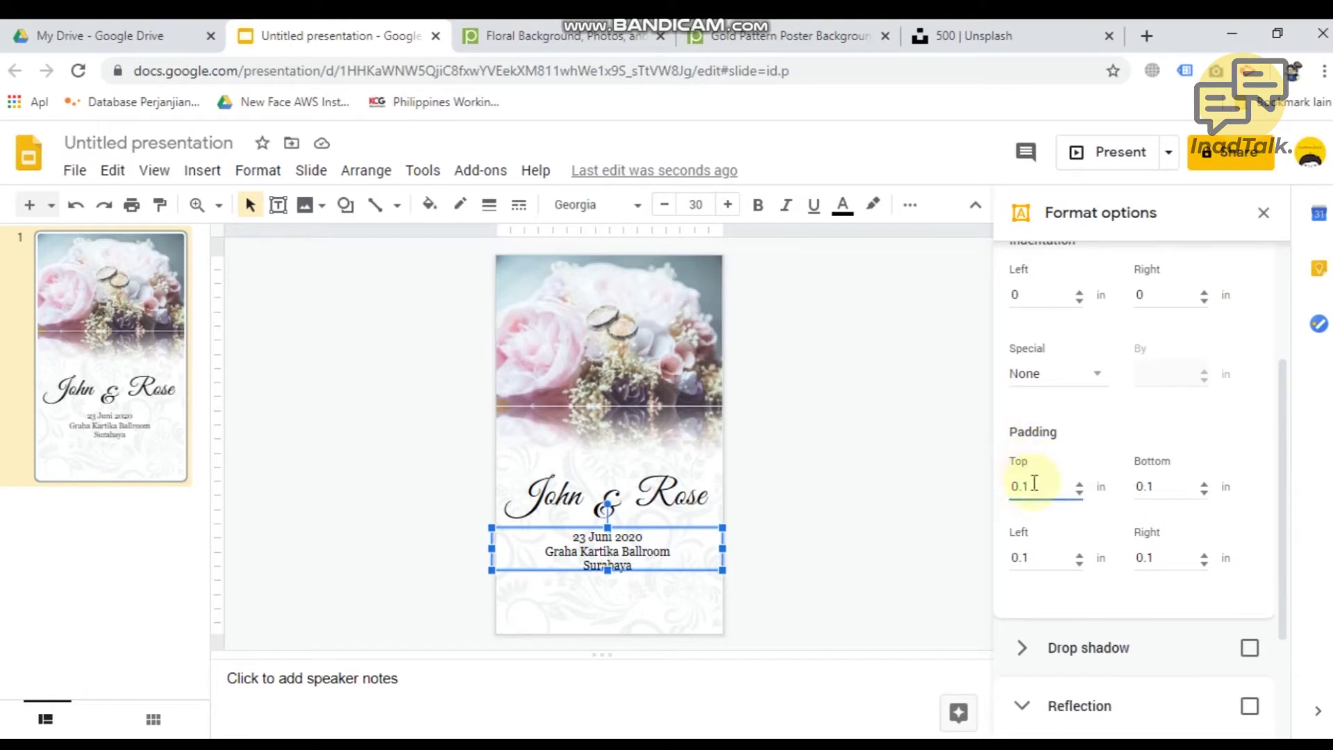
scroll(1095, 583, down, 3)
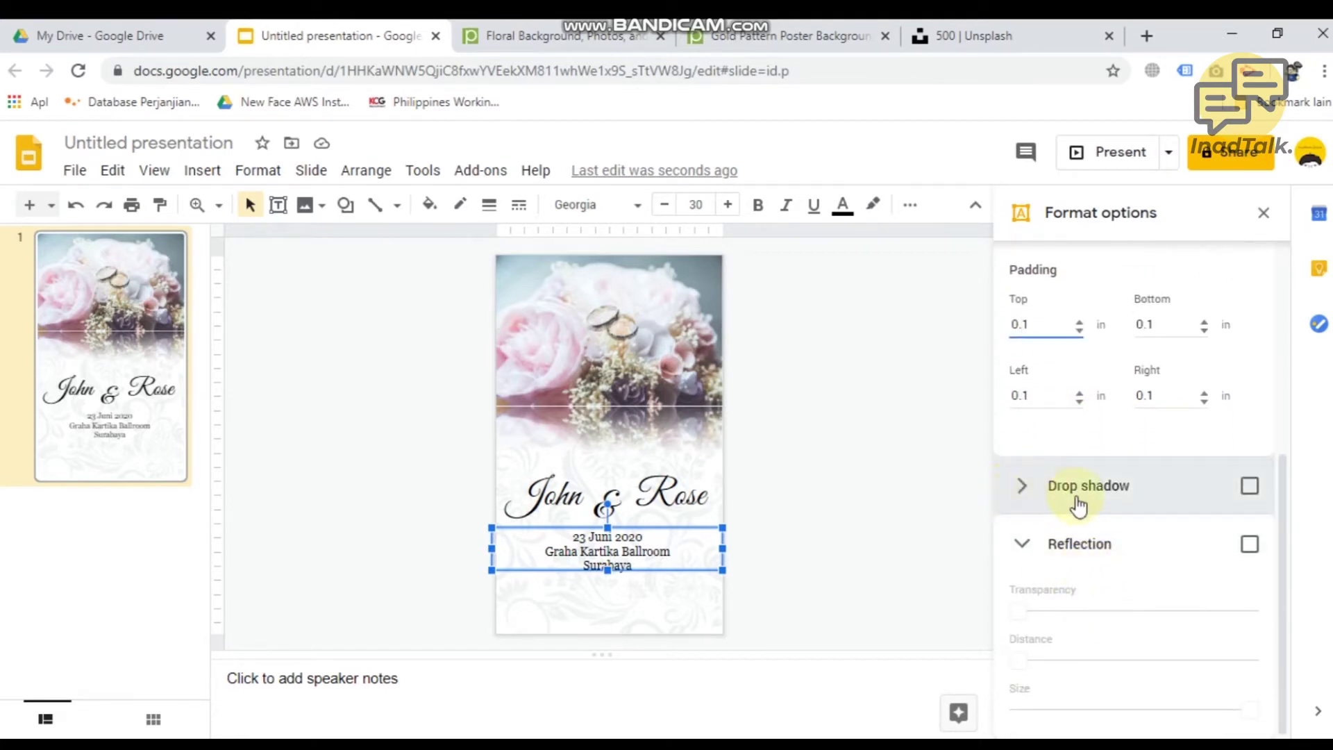
scroll(1111, 514, up, 5)
Step: Try a First Line special indentation on the date and venue text and set it back to None
click(1073, 572)
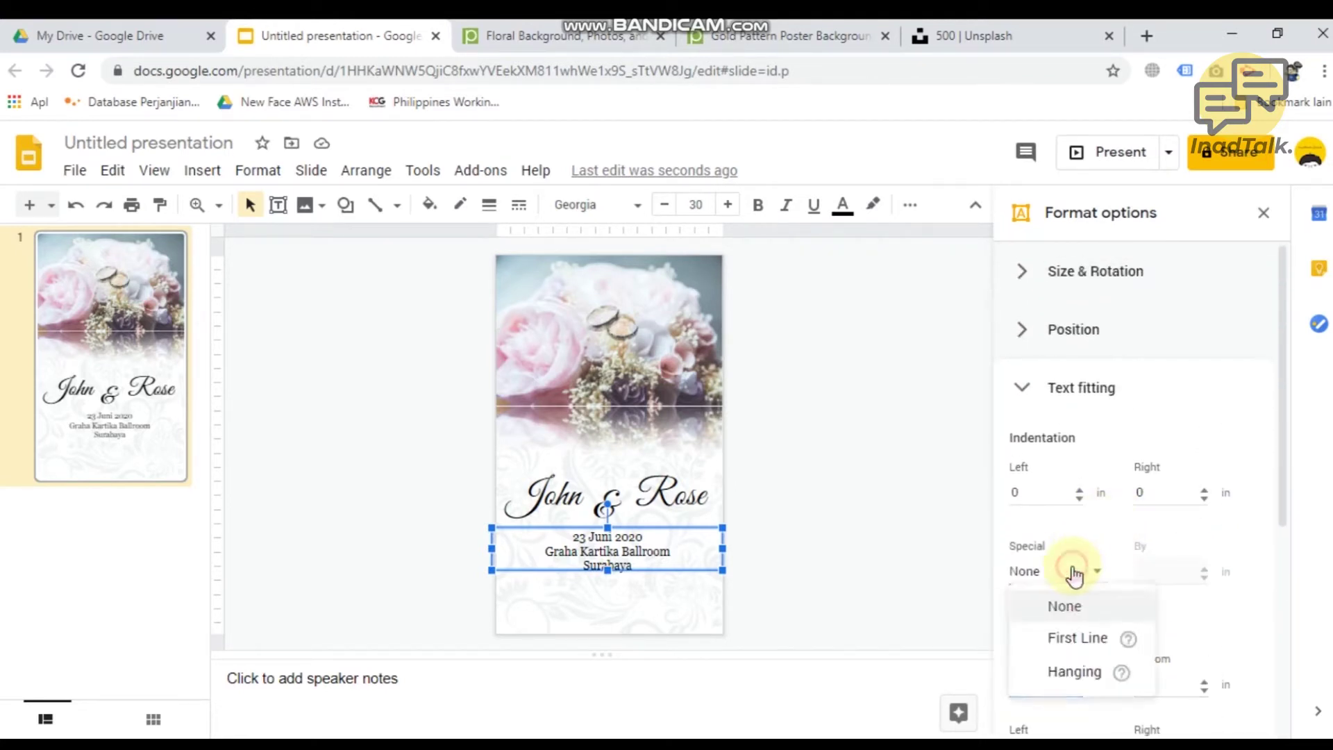
click(1078, 638)
click(1205, 571)
click(1204, 571)
click(1204, 570)
click(1205, 571)
click(1205, 570)
click(1205, 571)
click(1205, 576)
click(1205, 576)
click(1205, 576)
click(1205, 576)
click(1205, 577)
click(1205, 576)
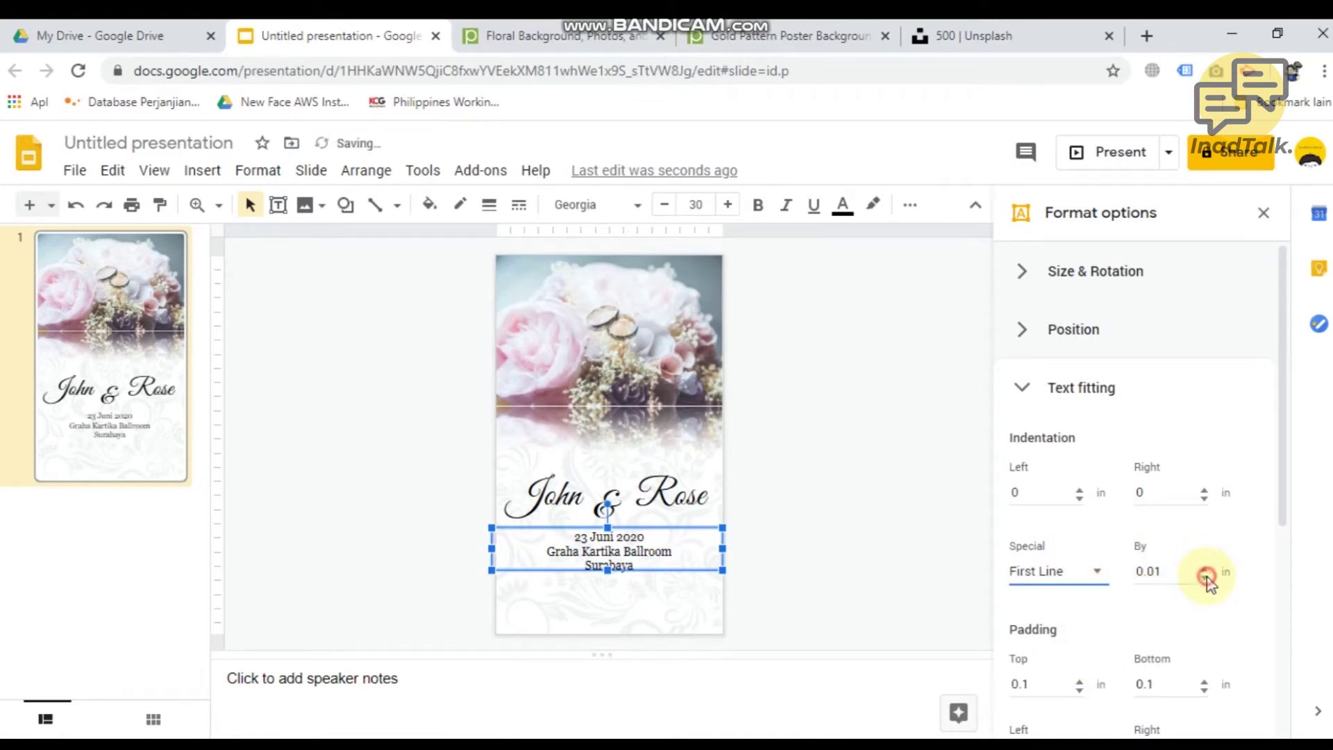
click(1050, 582)
click(1063, 604)
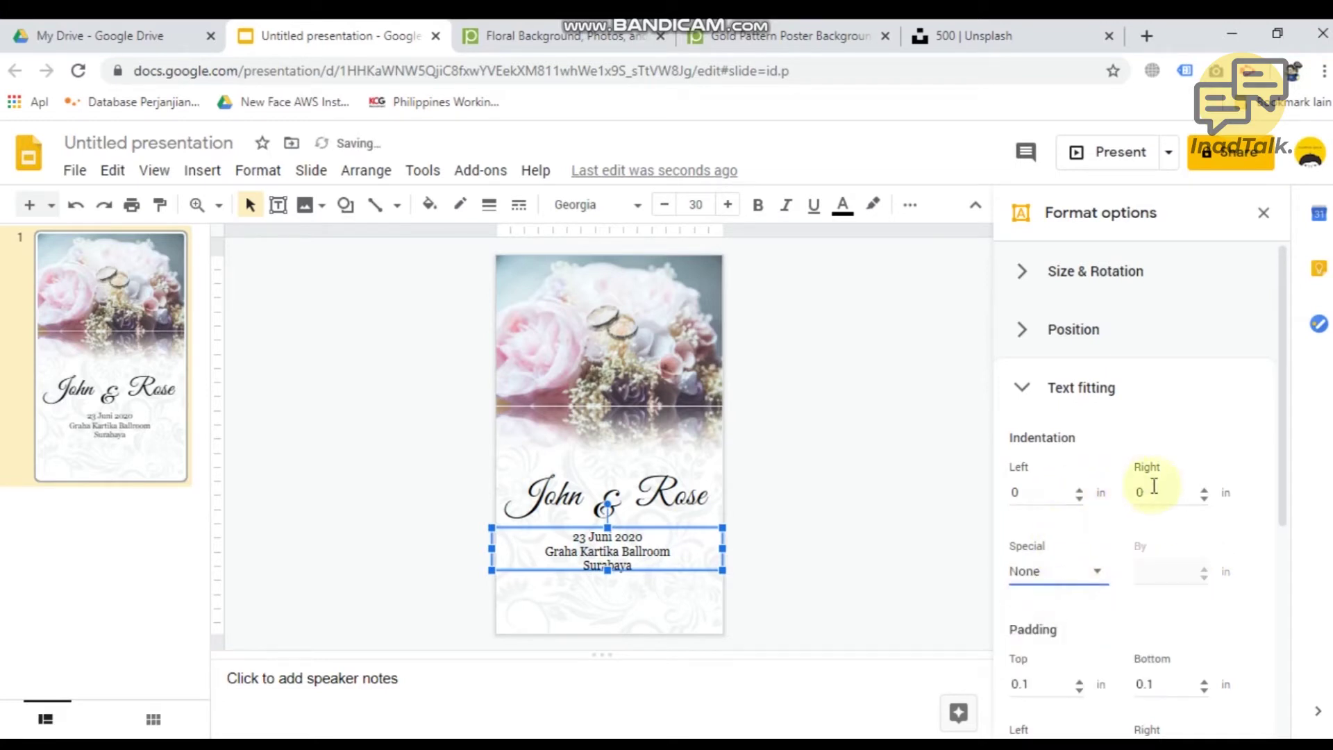
Step: Set the top padding of the date and venue text box to 0
scroll(1062, 536, down, 3)
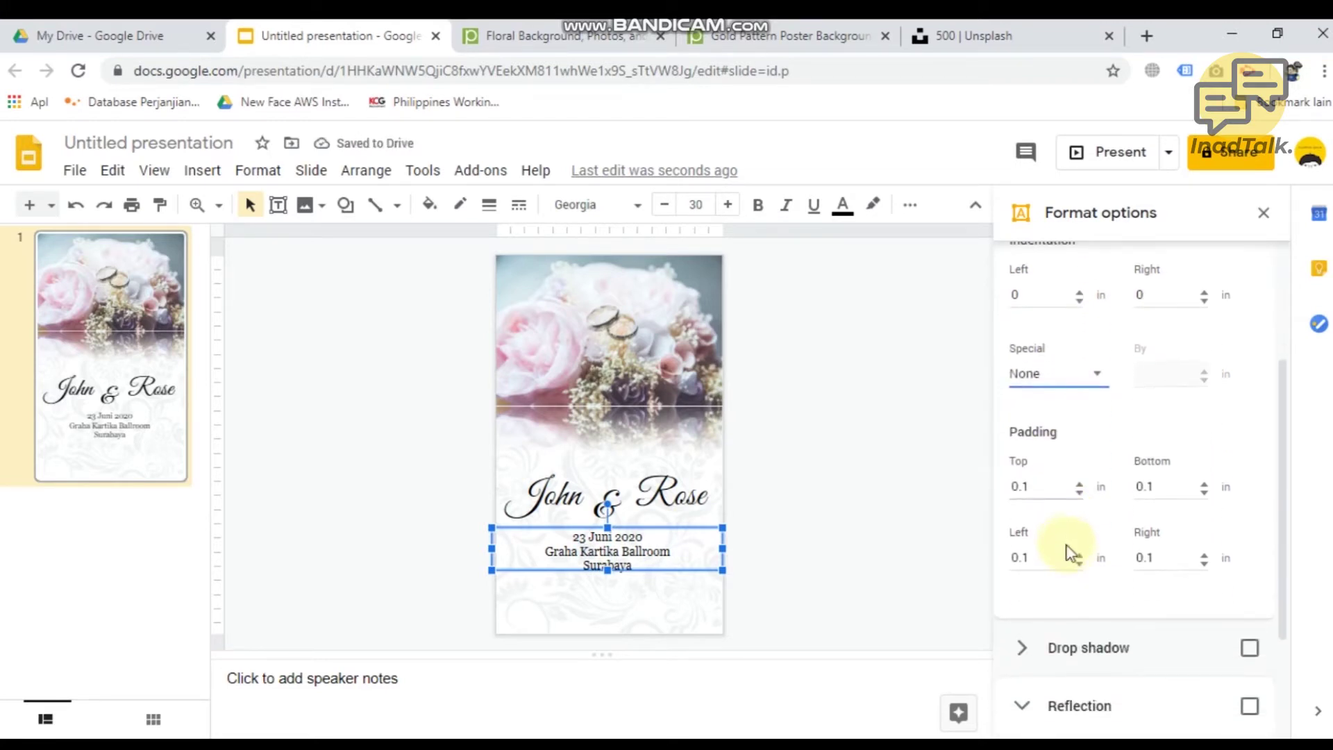
click(1079, 484)
click(1079, 483)
click(1079, 484)
click(1079, 483)
click(1079, 493)
click(1079, 493)
click(1079, 493)
click(1080, 493)
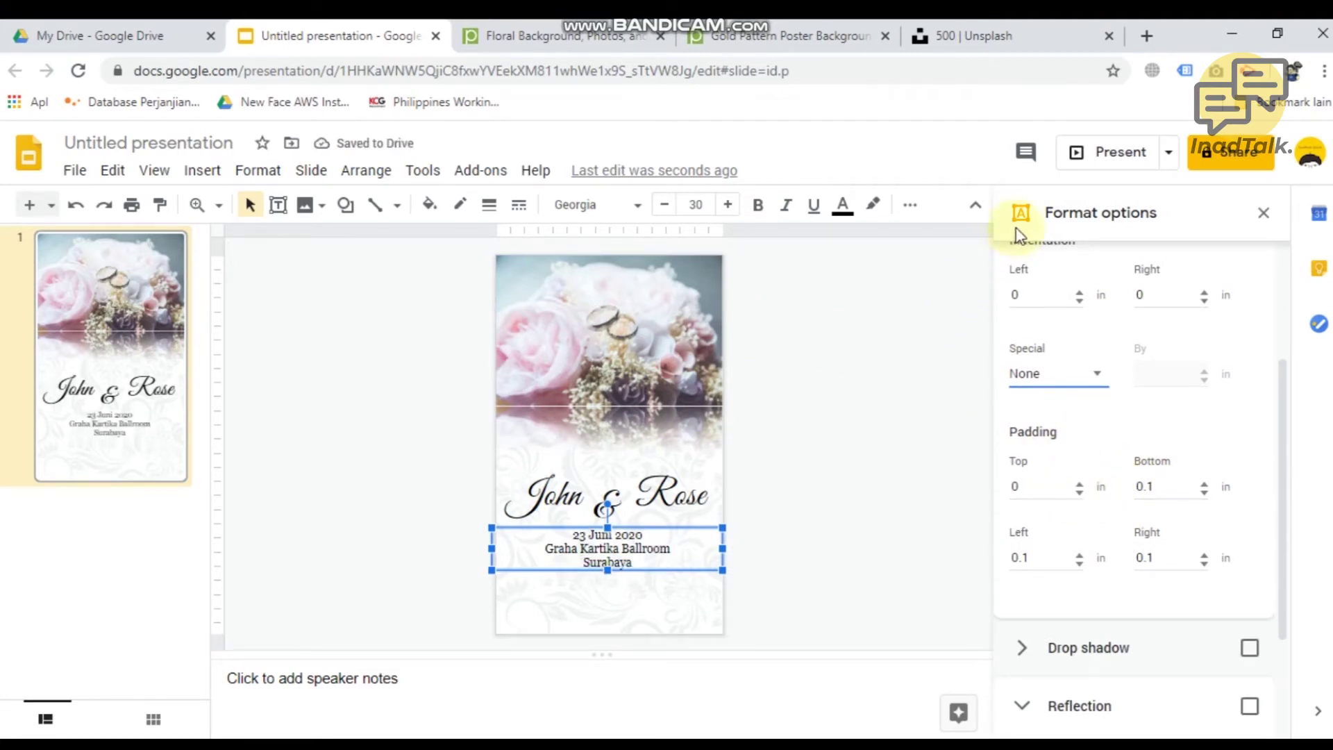
scroll(1027, 326, up, 5)
click(1020, 332)
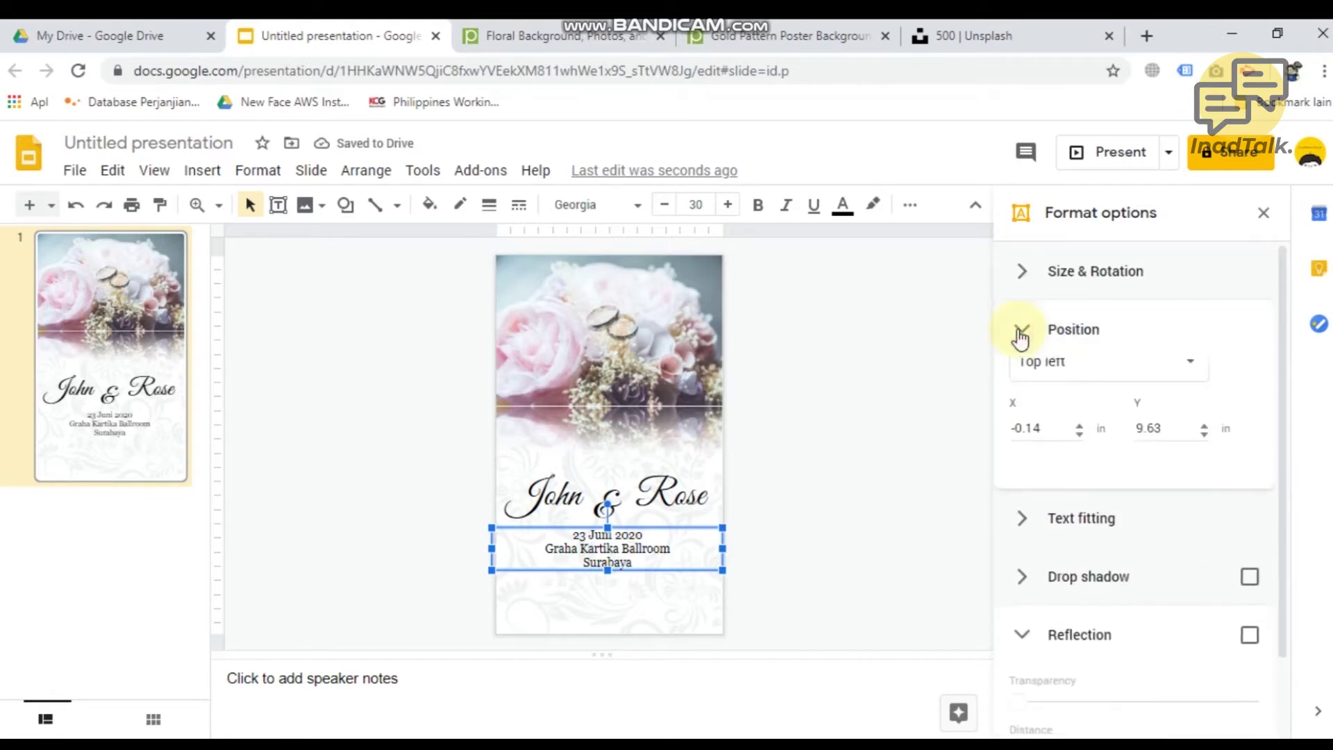
click(1020, 292)
click(1021, 274)
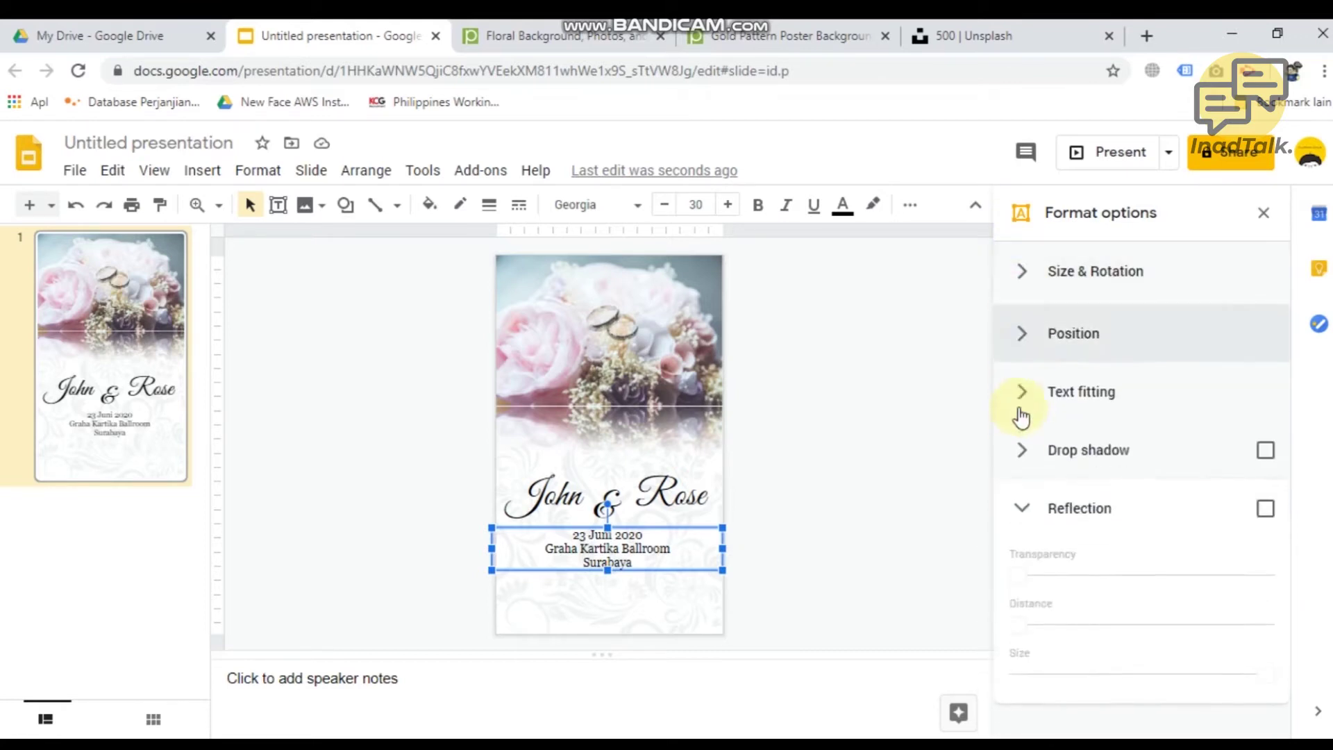
click(1020, 514)
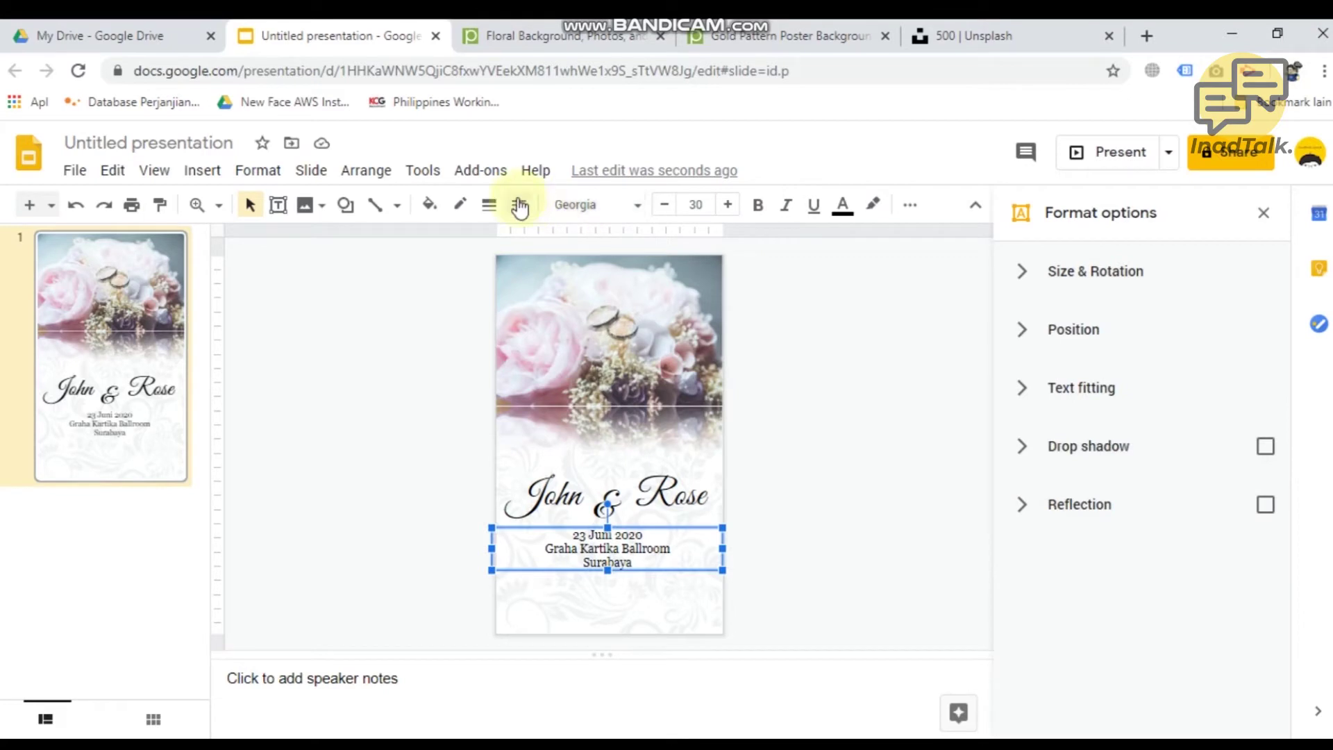
Step: Try line spacings of 1.15 and 1.5 on the date and venue text
click(910, 205)
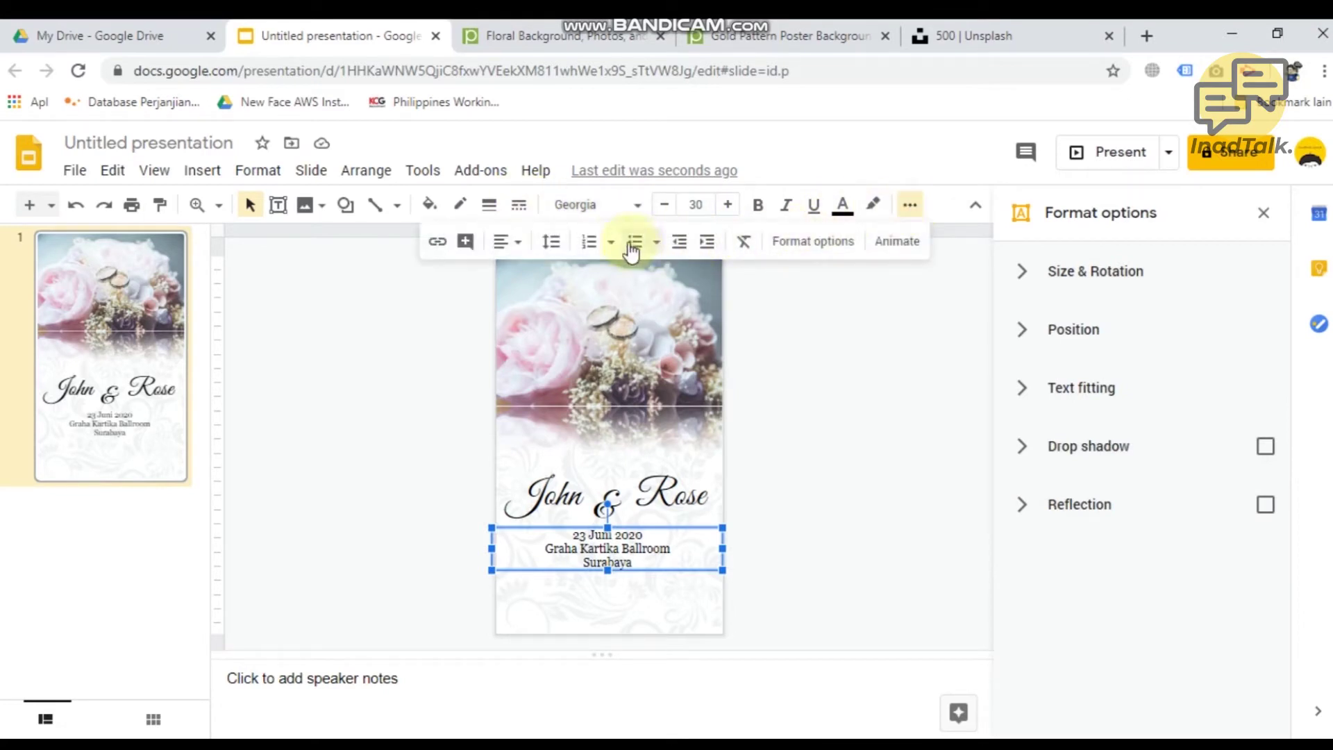
click(553, 244)
click(574, 320)
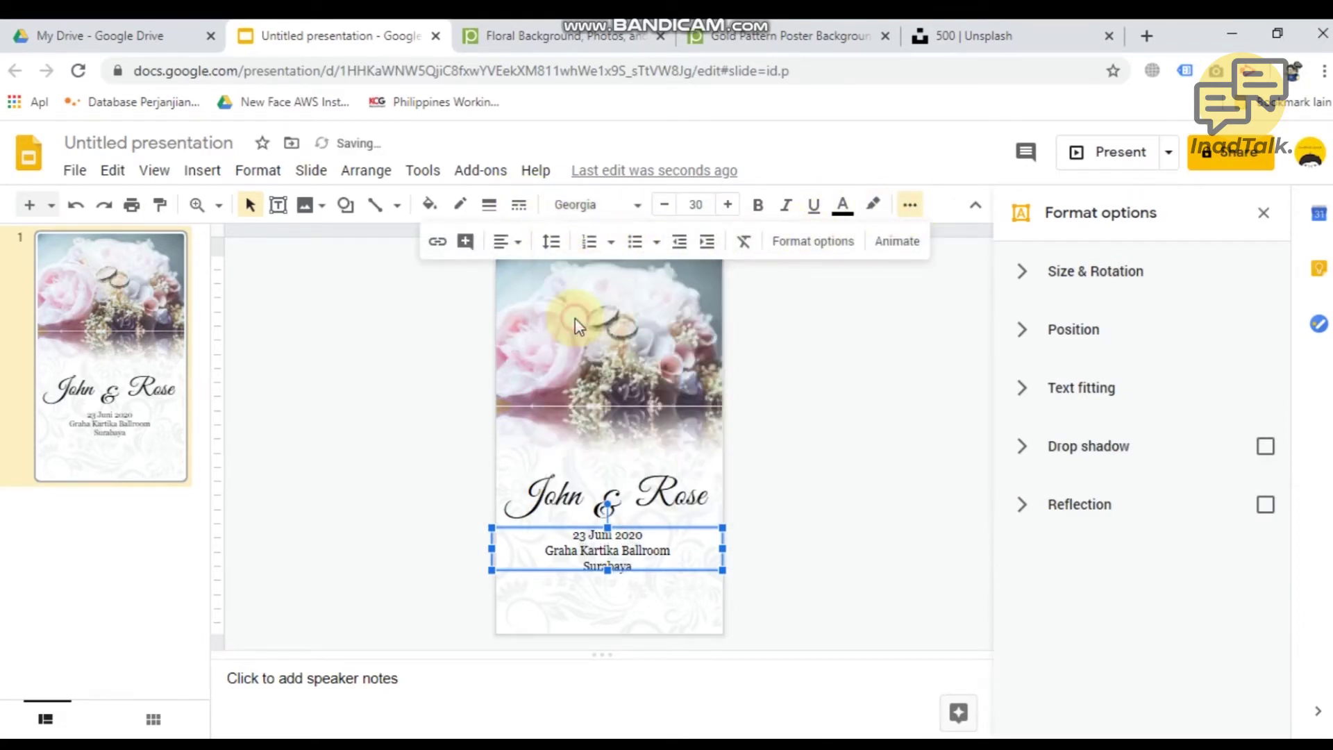
click(552, 242)
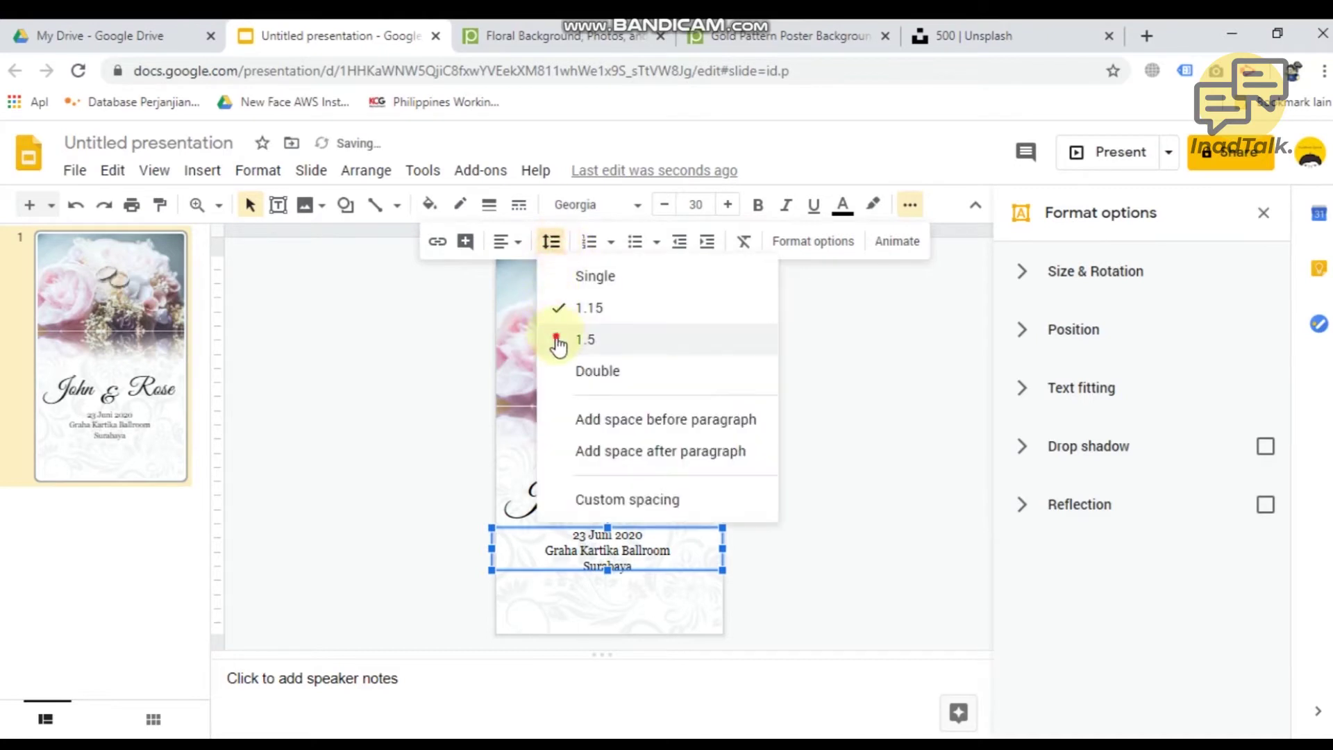
click(559, 342)
click(555, 240)
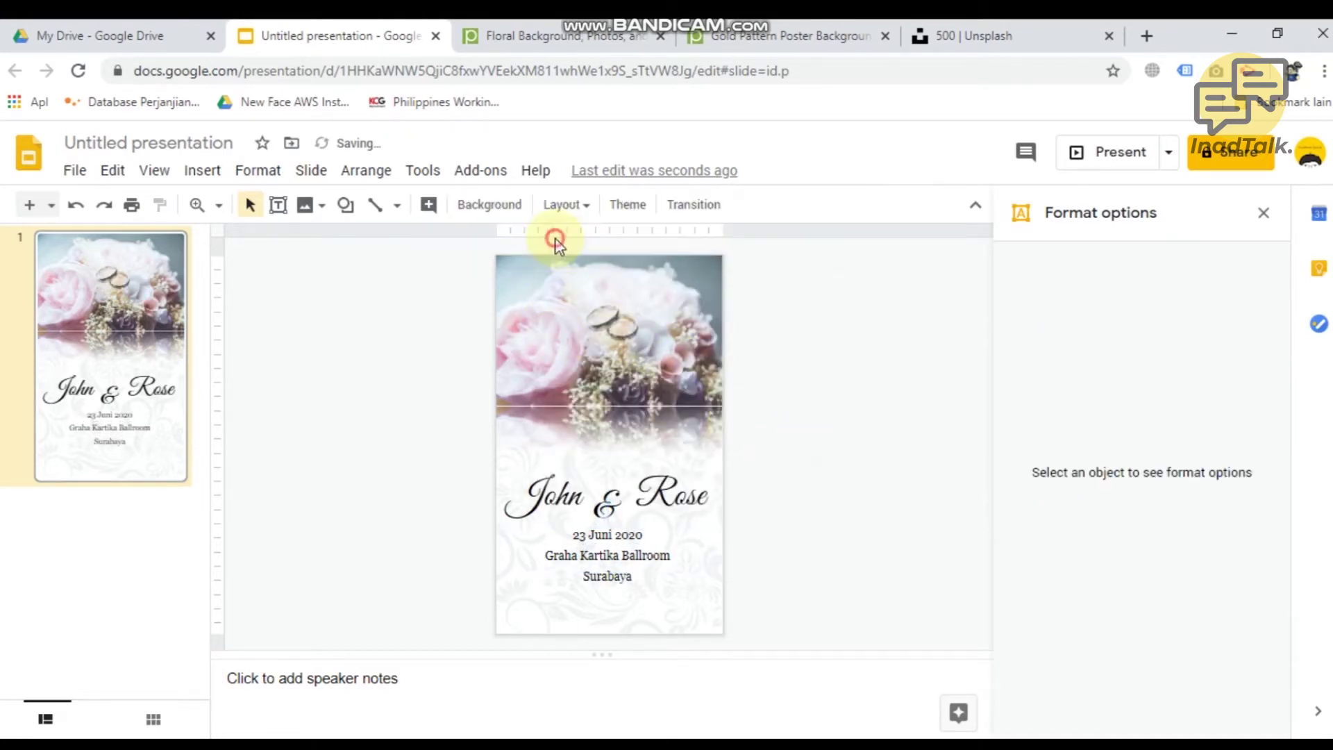
Step: Apply a custom line spacing of 1.3 to all lines of the date and venue text
click(623, 568)
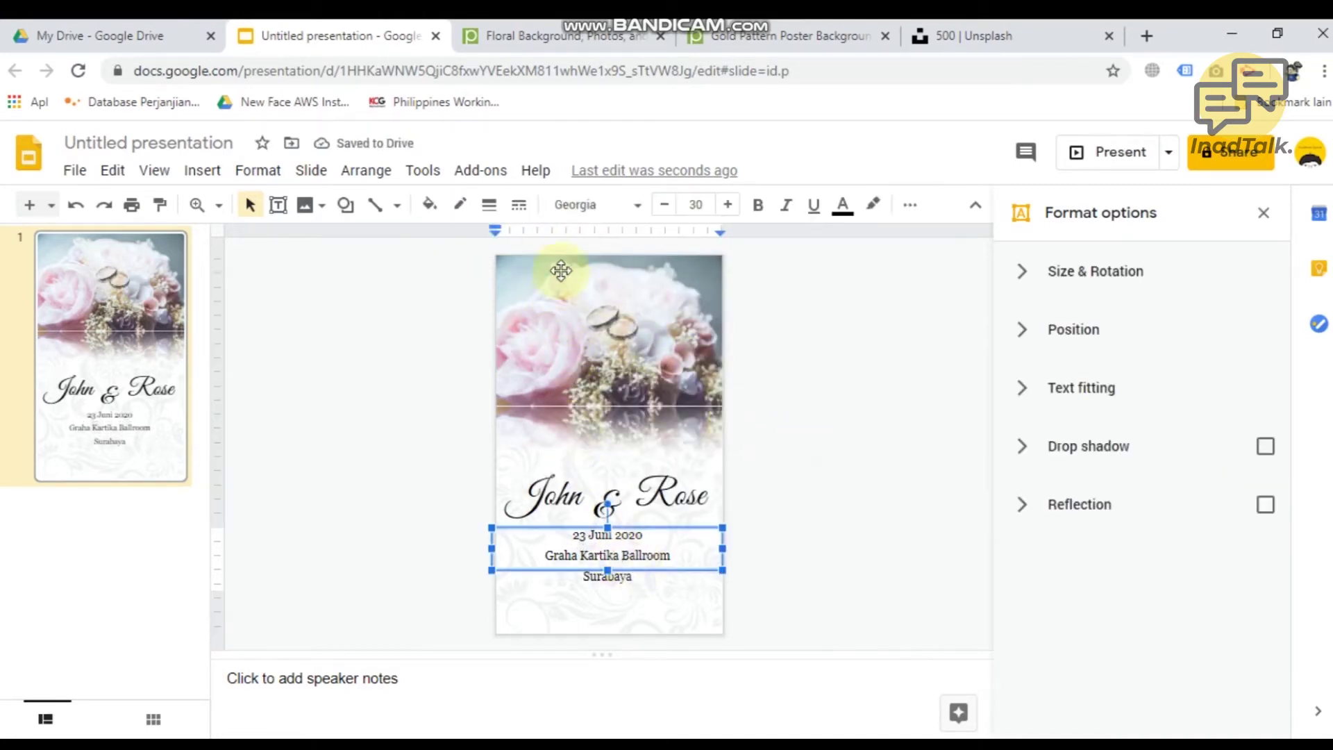
key(ctrl+a)
click(551, 242)
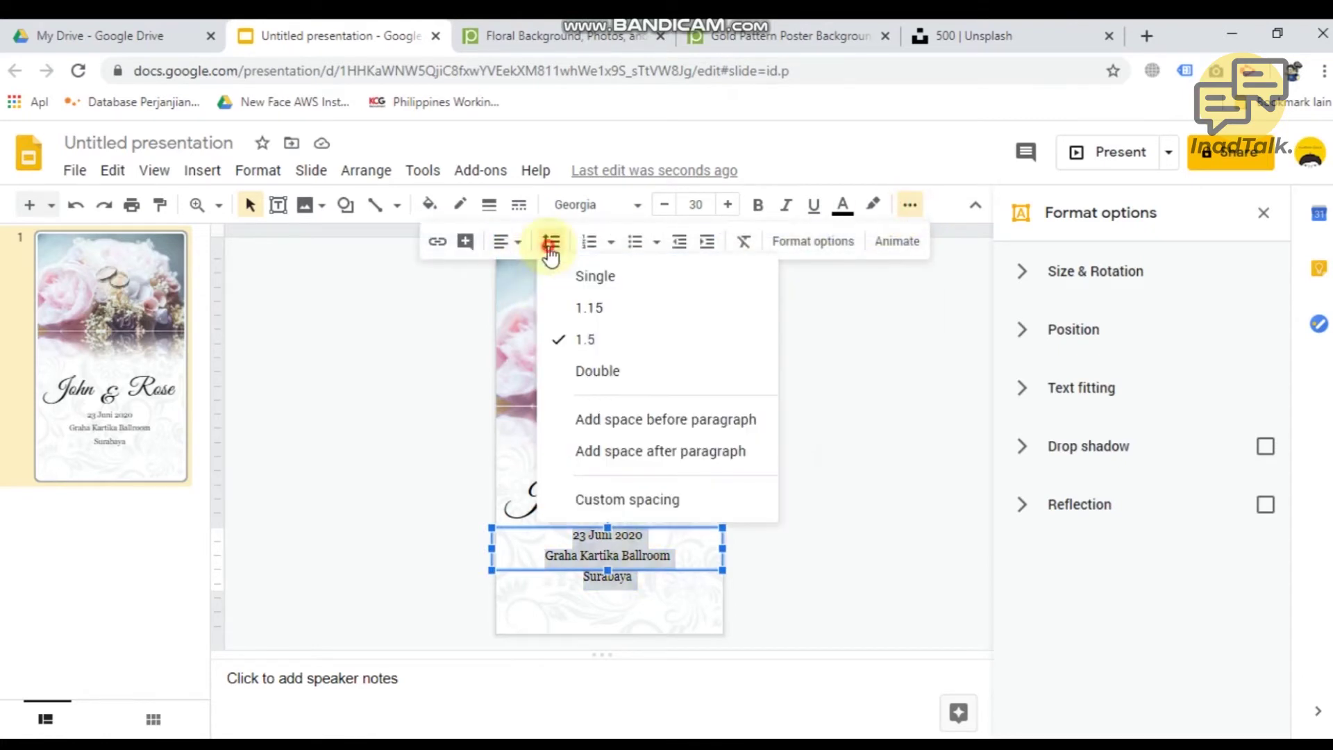
click(604, 500)
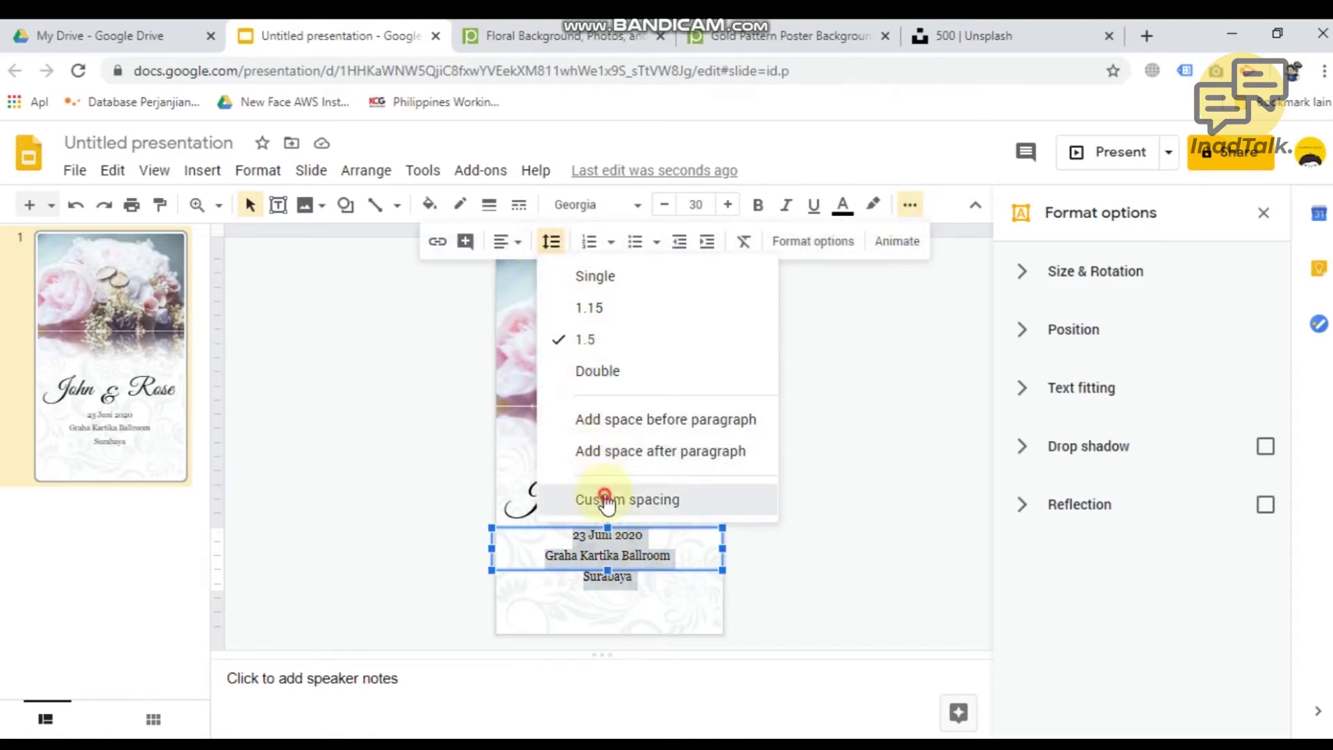
double_click(605, 392)
click(600, 390)
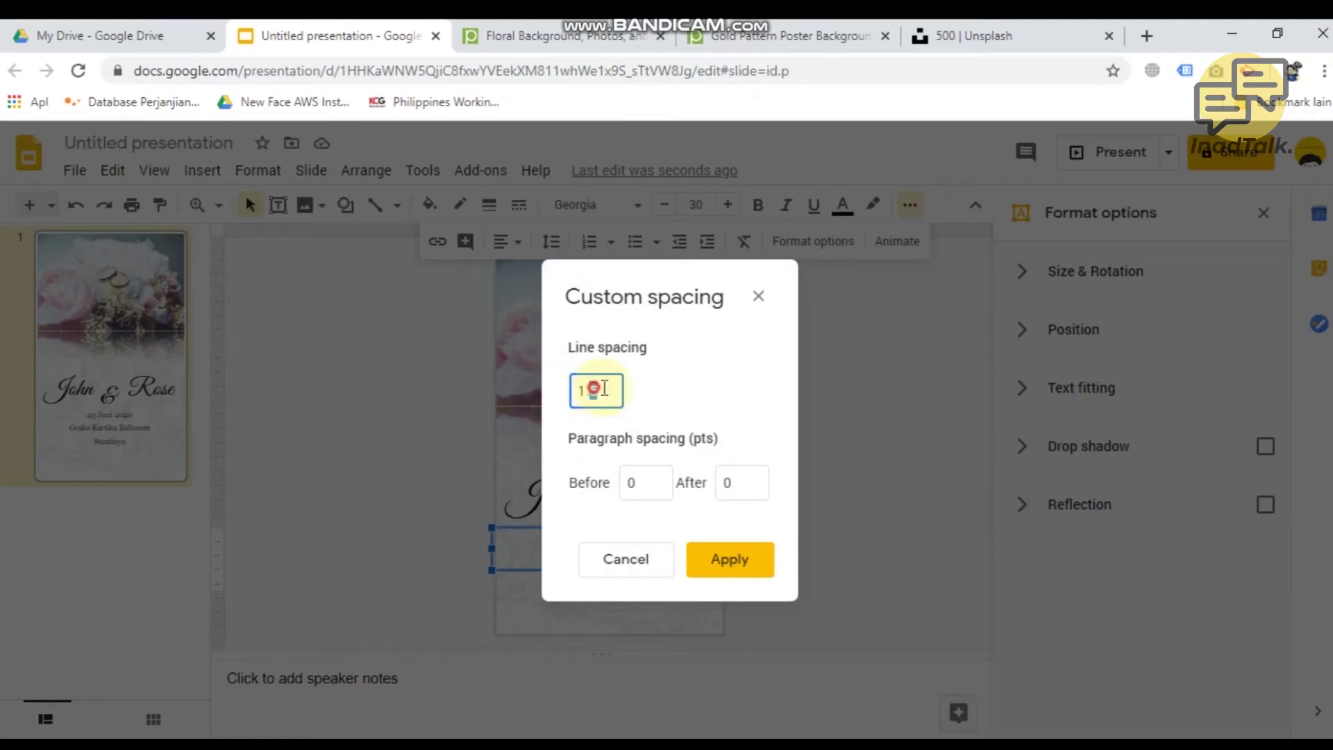
text(3)
click(722, 558)
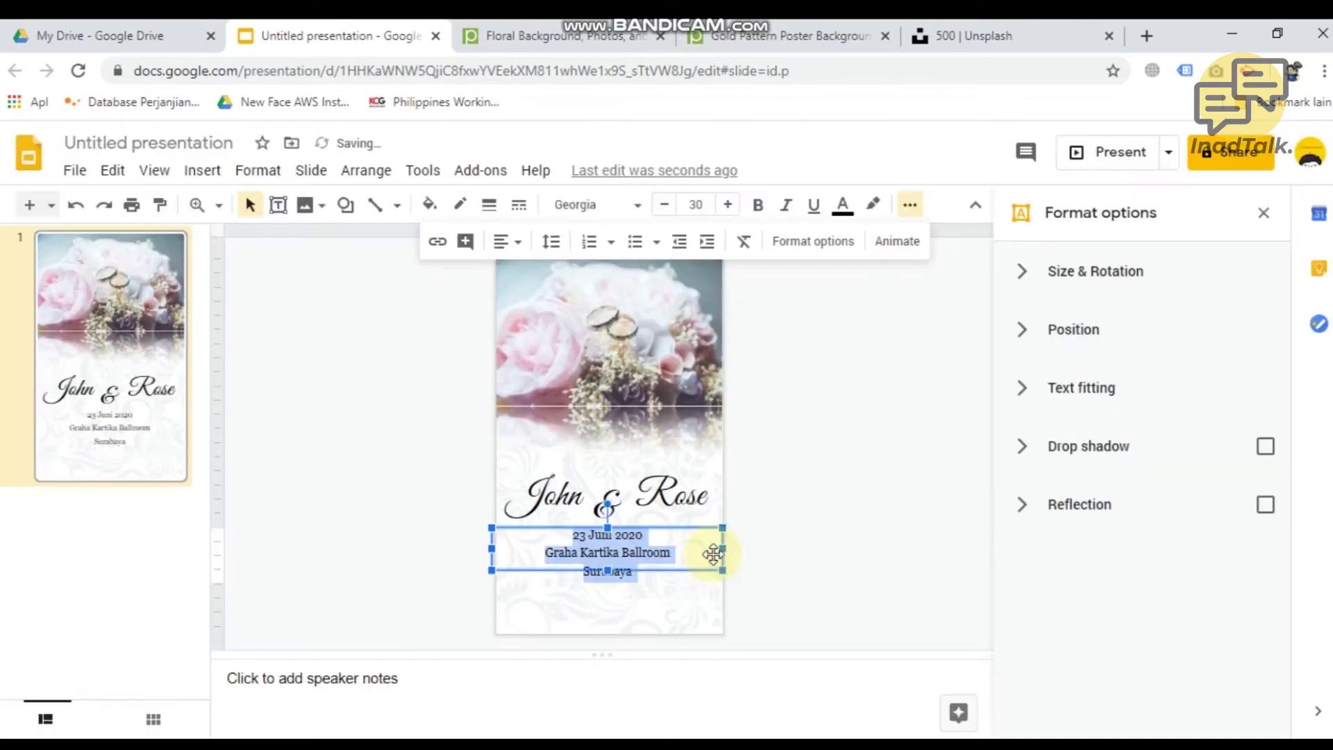
click(832, 560)
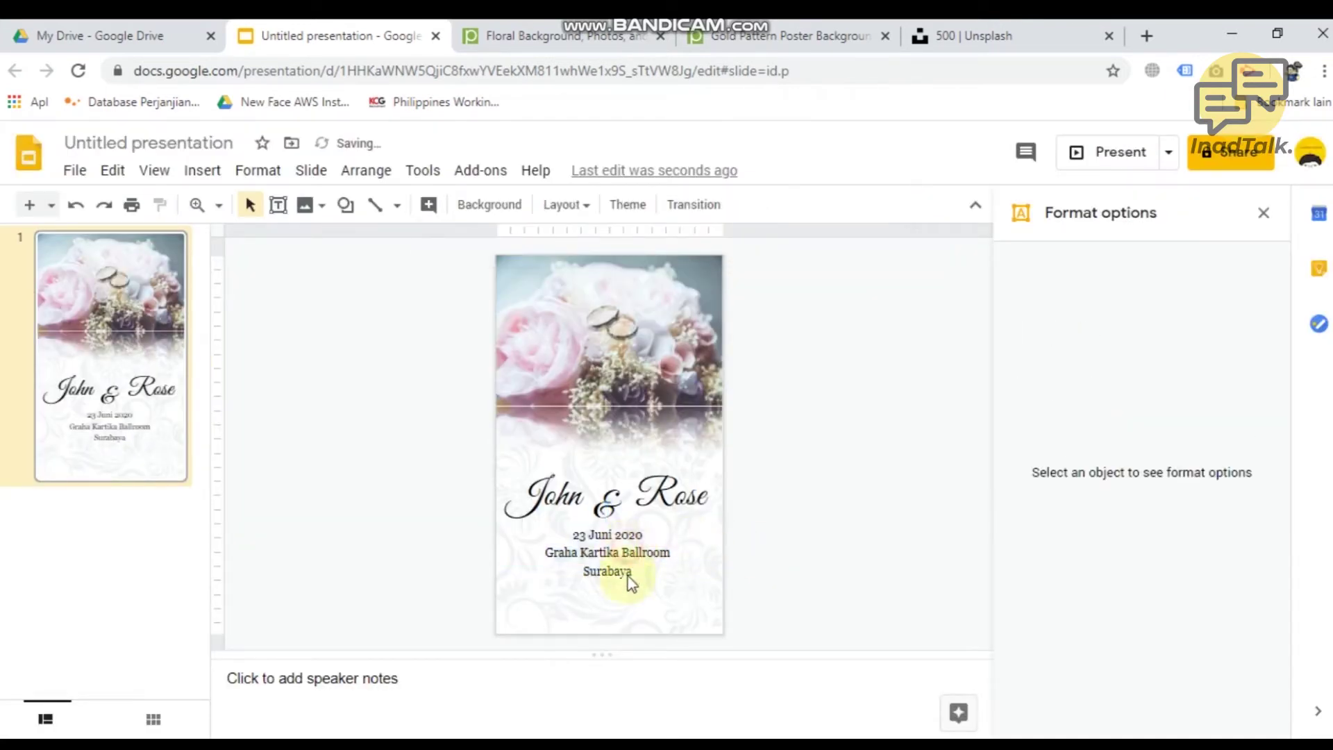
Step: Nudge the date and venue text box slightly right so it sits centered below the couple's names
click(632, 552)
click(640, 527)
key(Up)
key(Up)
key(Up)
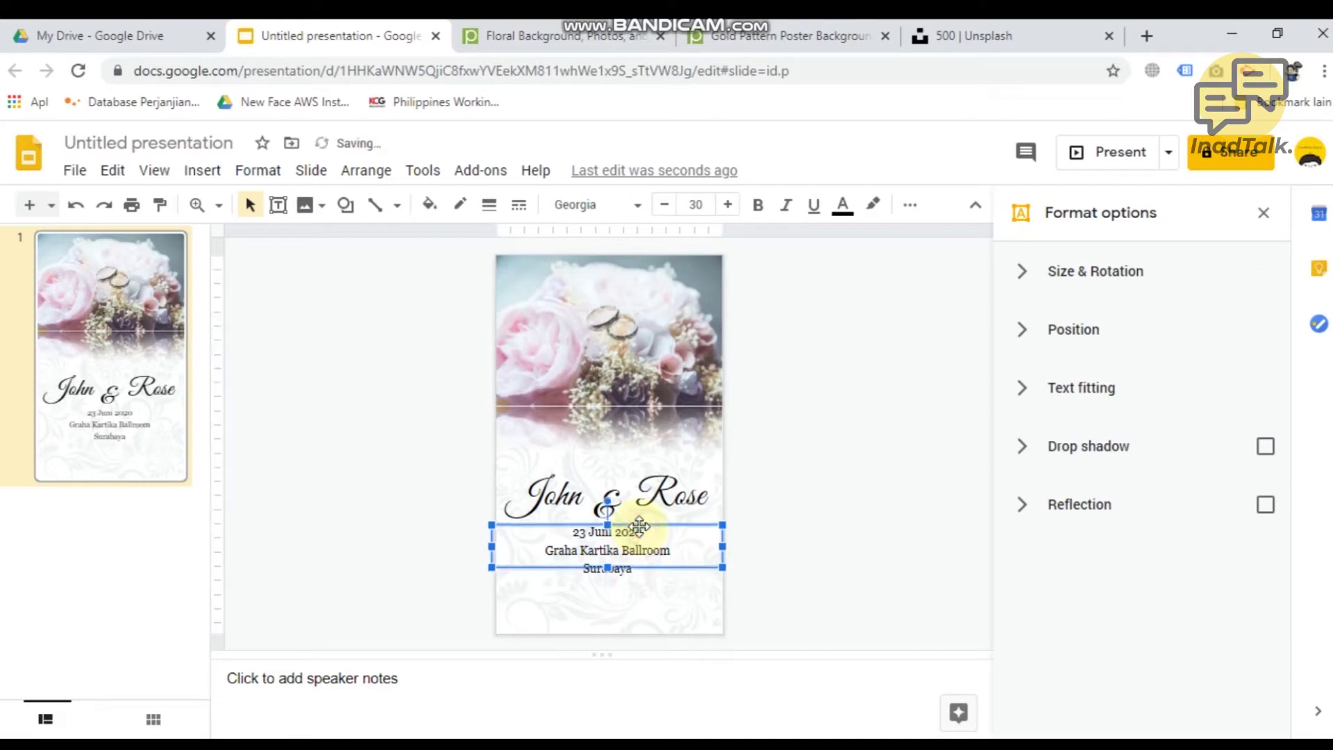
key(Right)
key(Down)
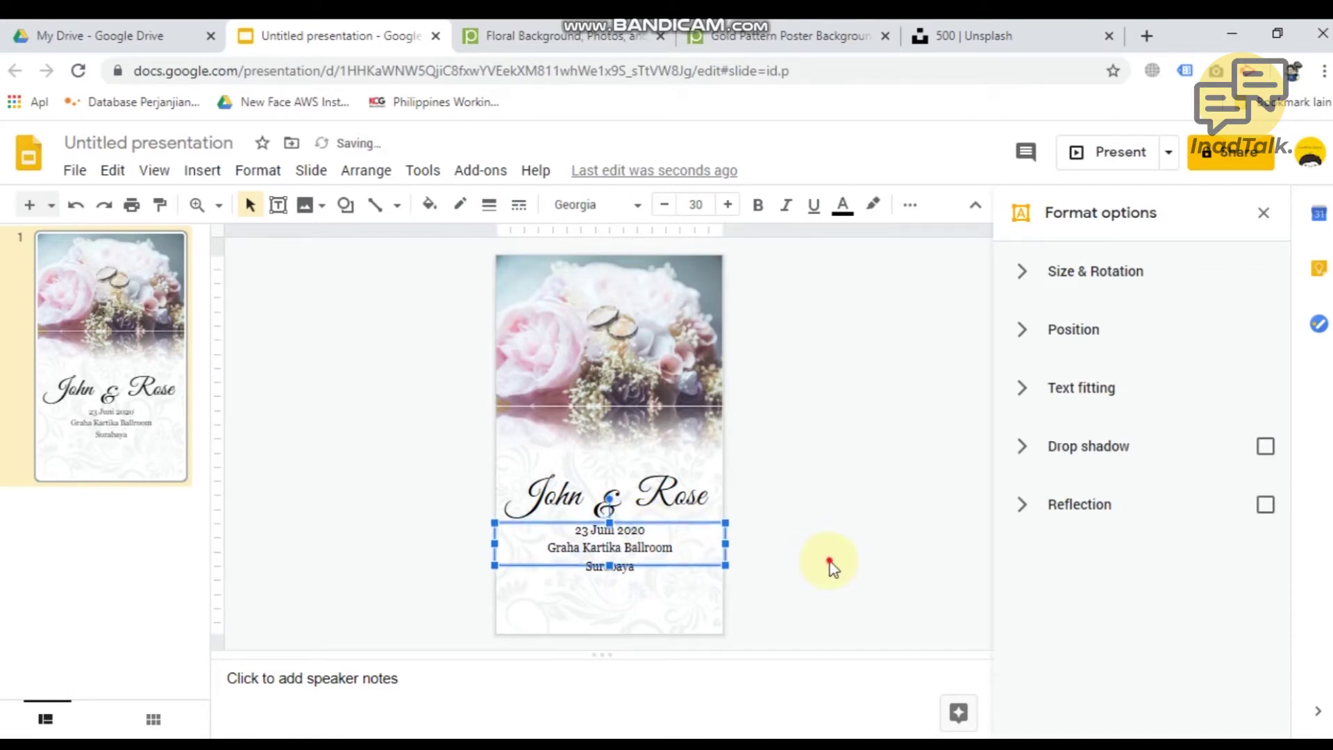
click(830, 560)
click(631, 549)
click(637, 524)
key(Down)
key(Down)
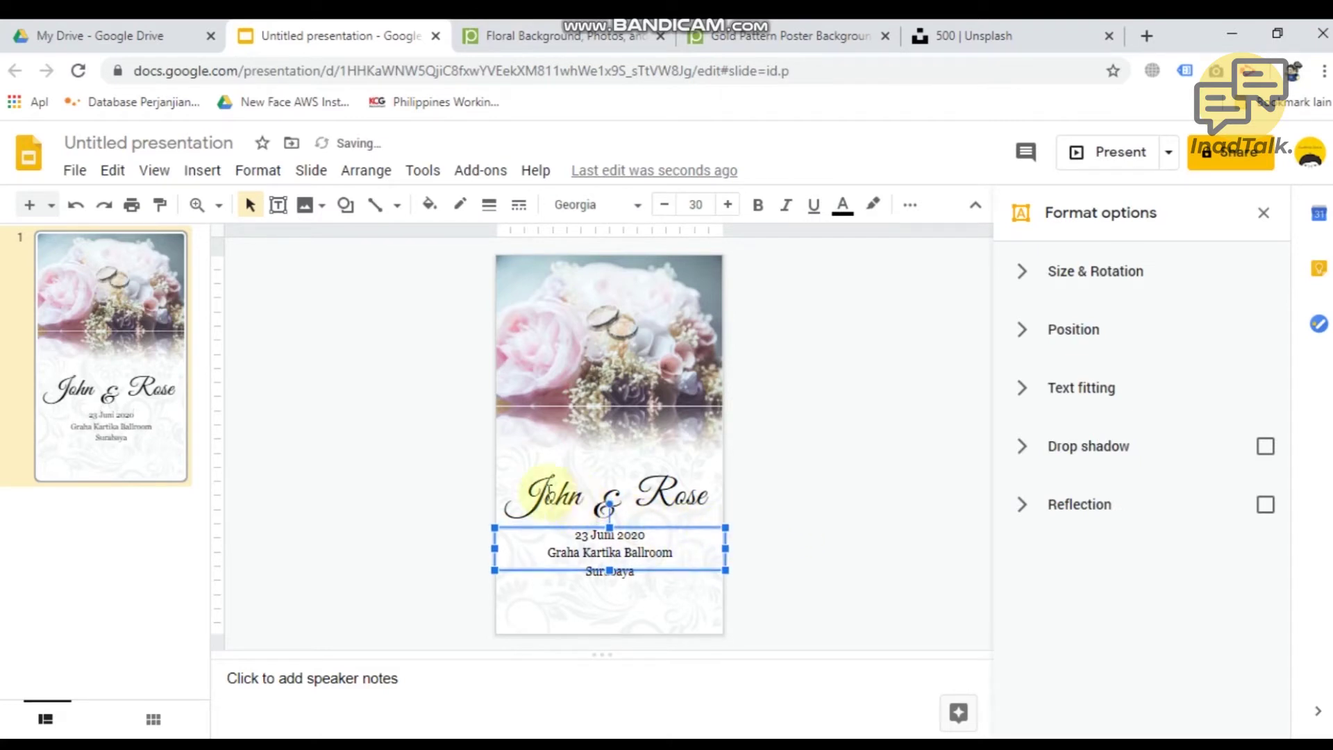
Step: Move the couple's names, ampersand and date and venue text up together, and lower the date and venue box slightly
shift+click(549, 493)
shift+click(606, 501)
key(Up)
key(Up)
key(Up)
key(Up)
key(Up)
key(Up)
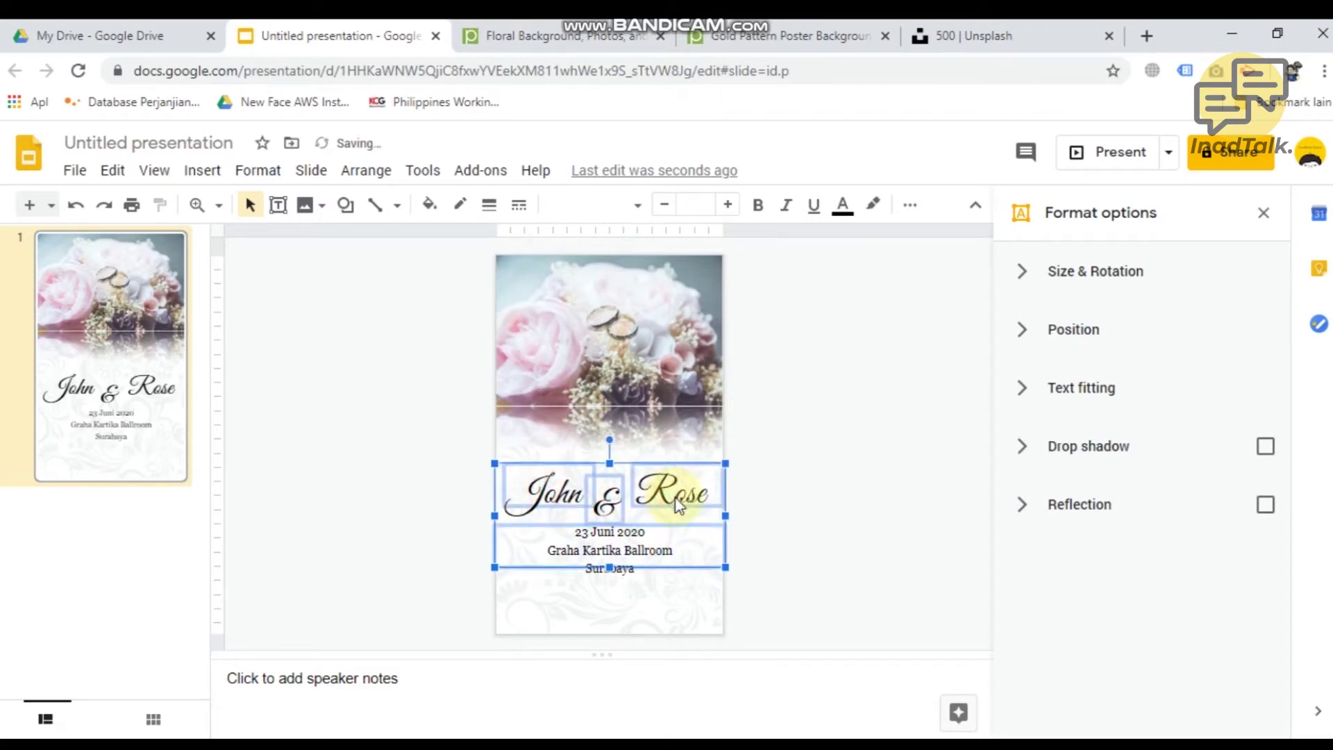
click(854, 554)
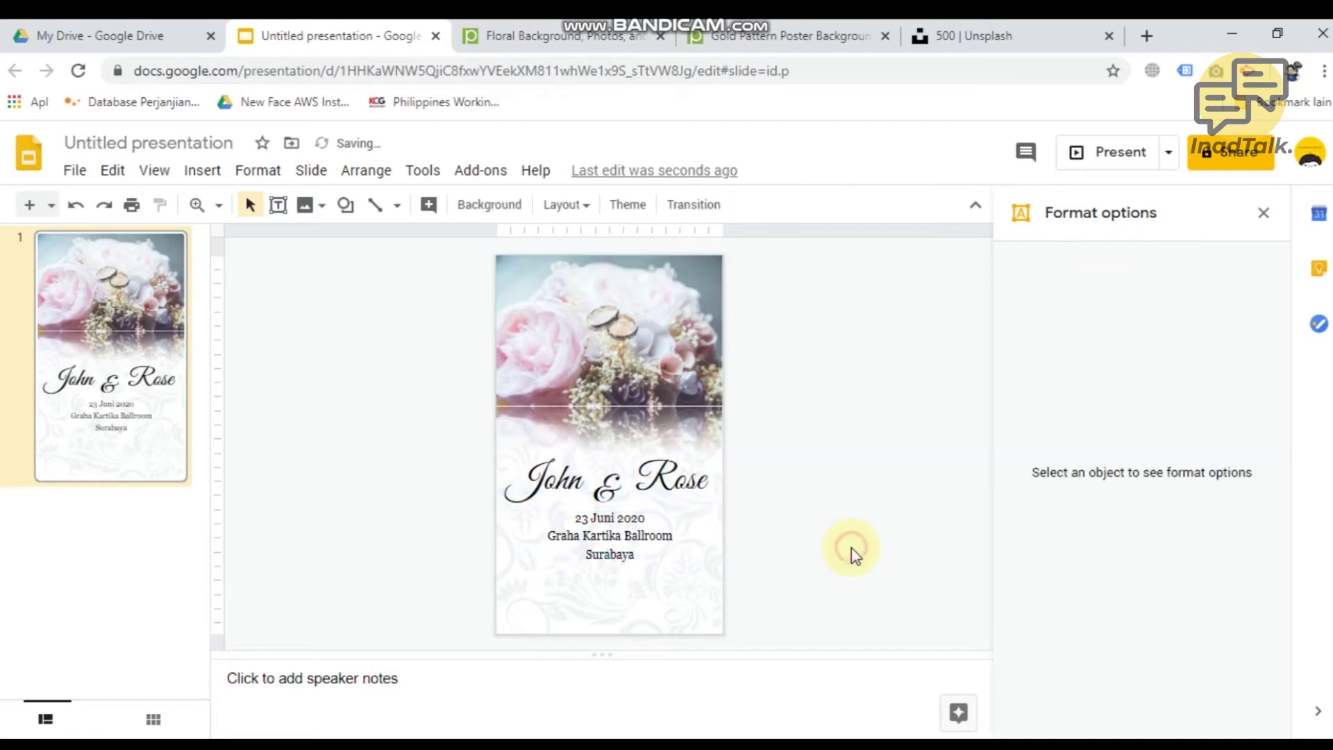
click(595, 518)
drag(629, 508, 654, 517)
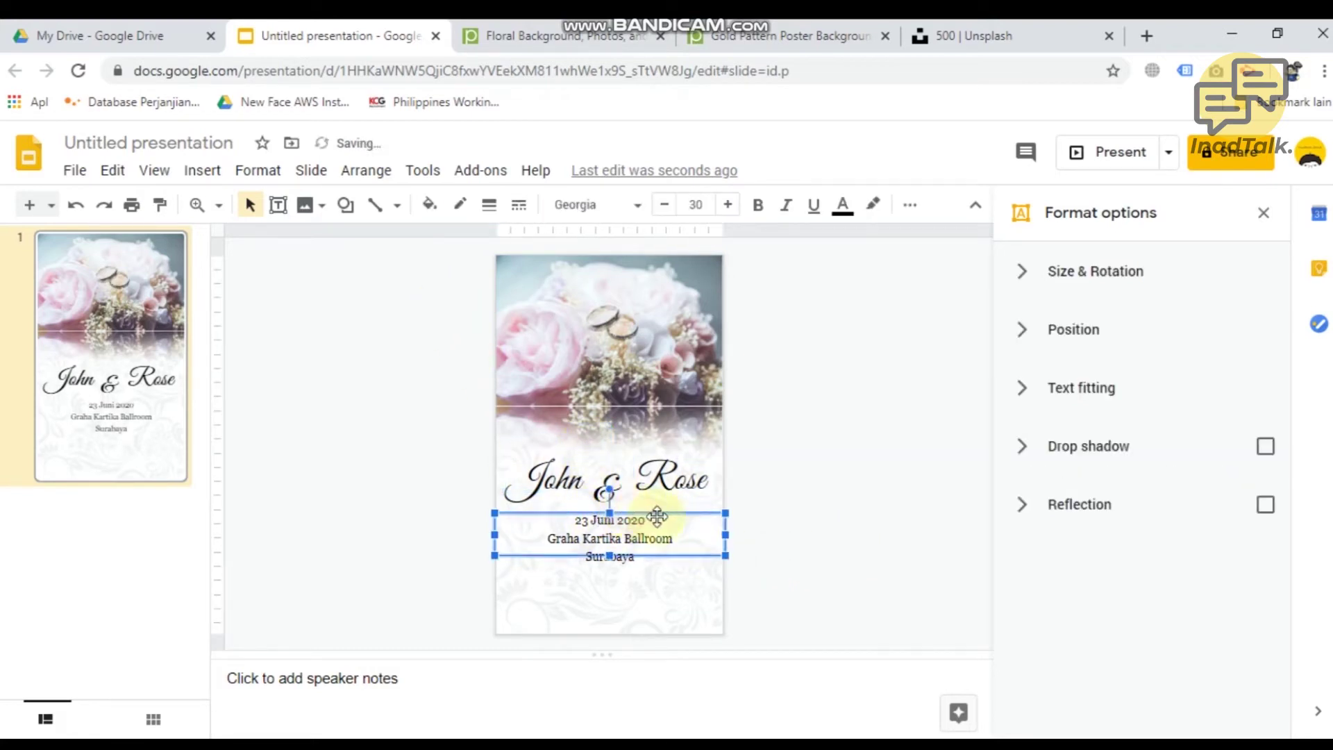
Step: Add a text box reading "Undangan Pernikahan" near the bottom of the card with font size 36
click(278, 204)
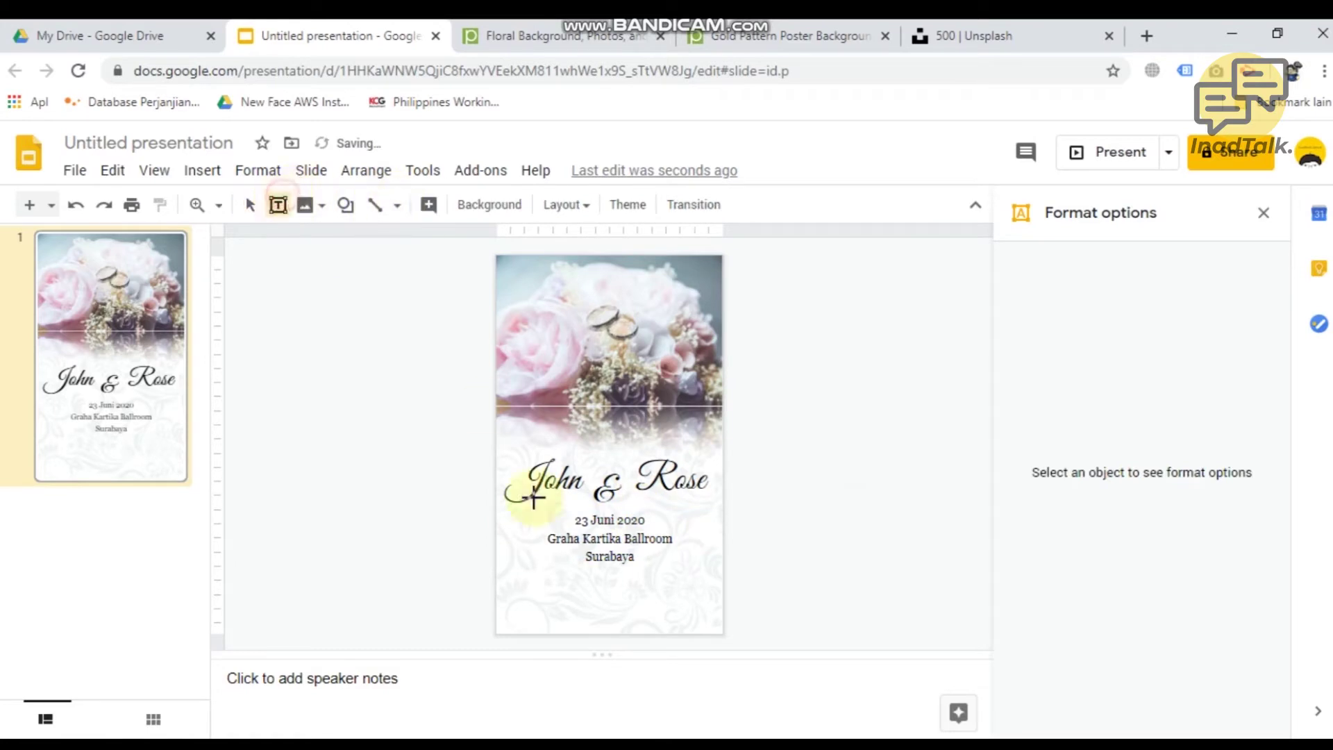
click(529, 600)
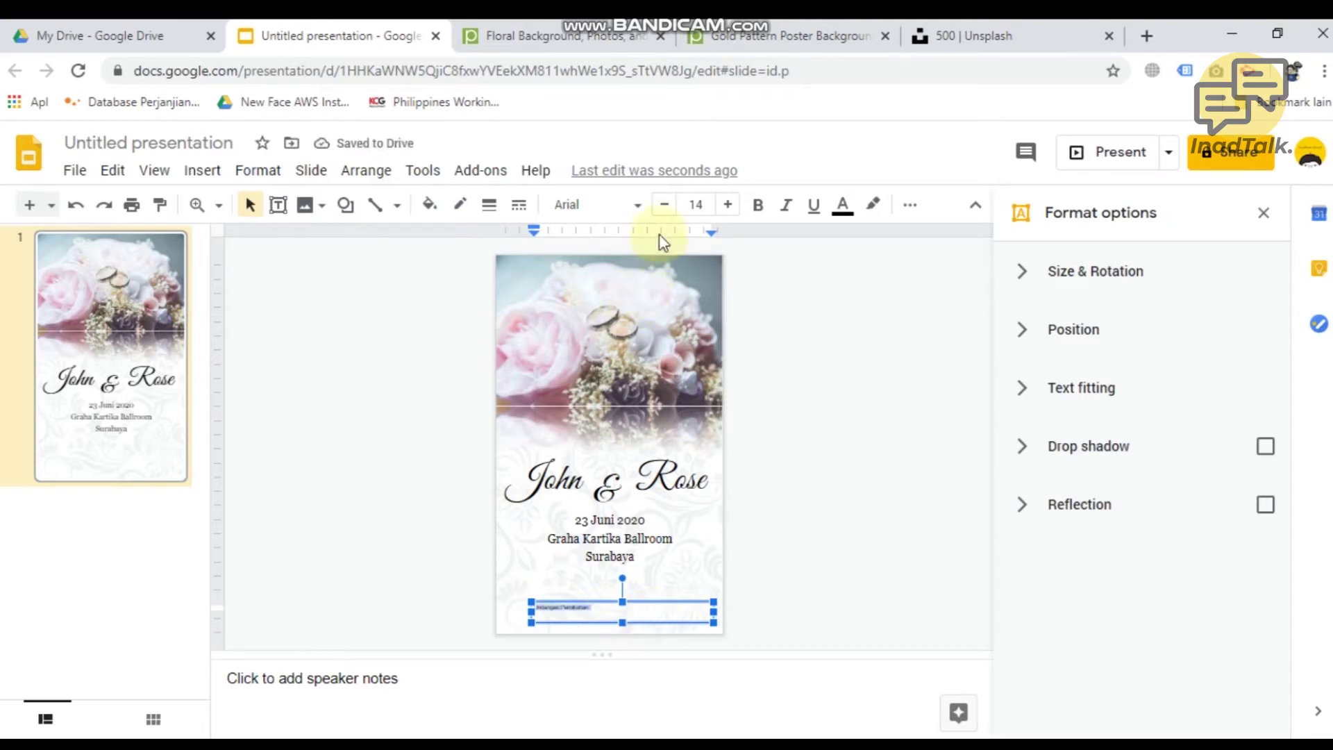
click(726, 205)
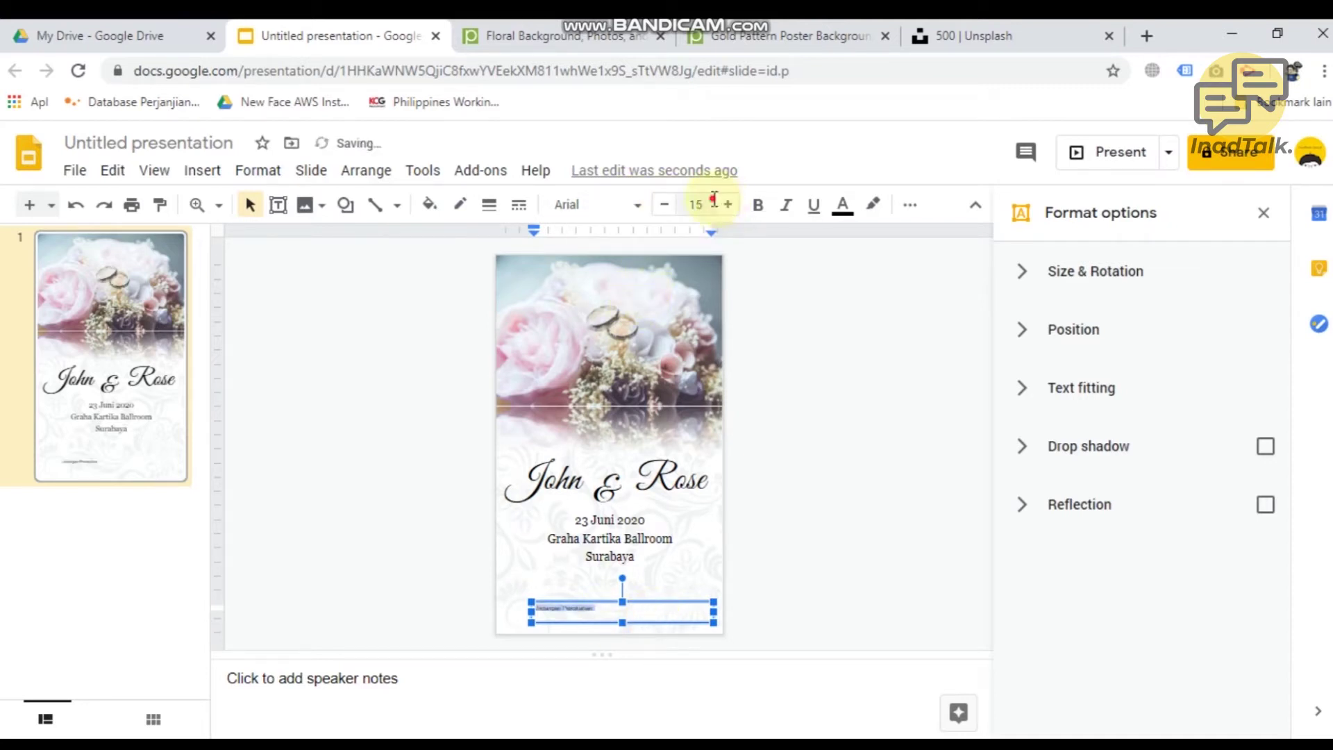
click(714, 202)
click(695, 590)
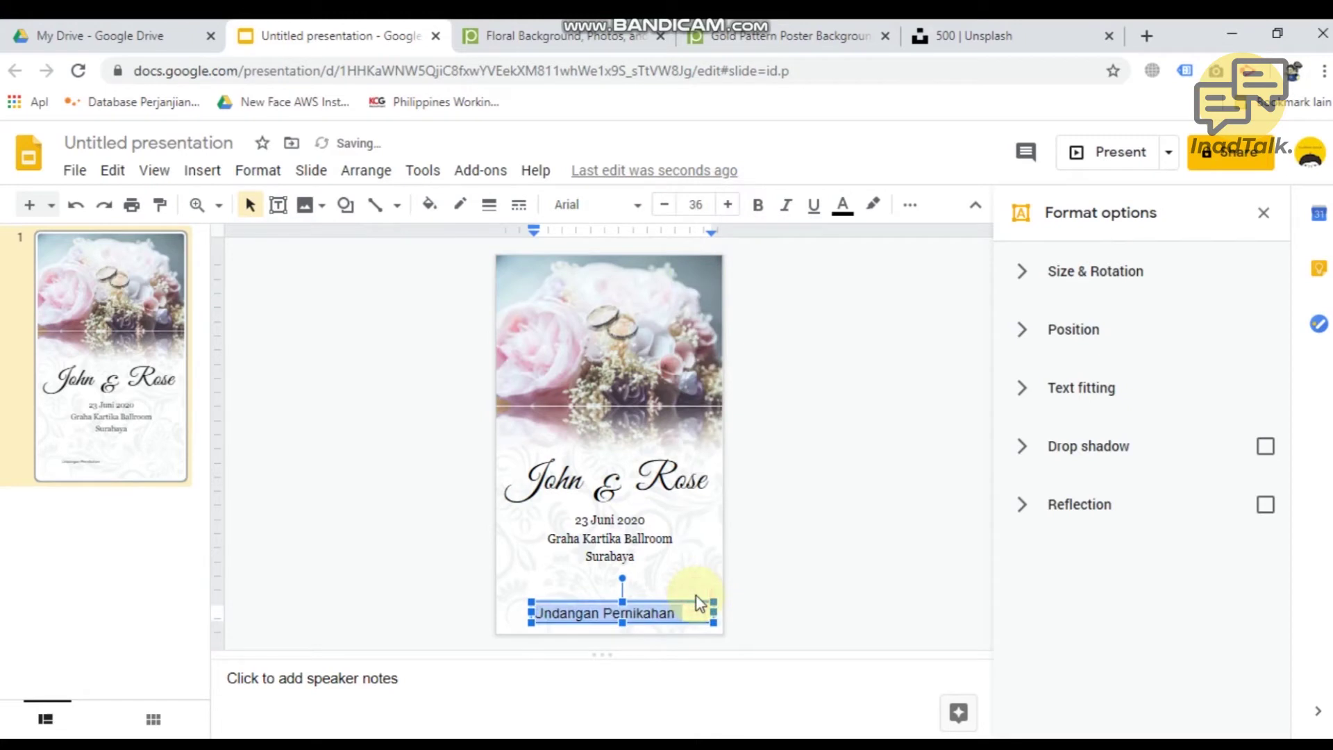
Step: Center-align the "Undangan Pernikahan" text within its box
click(909, 205)
click(507, 241)
click(530, 274)
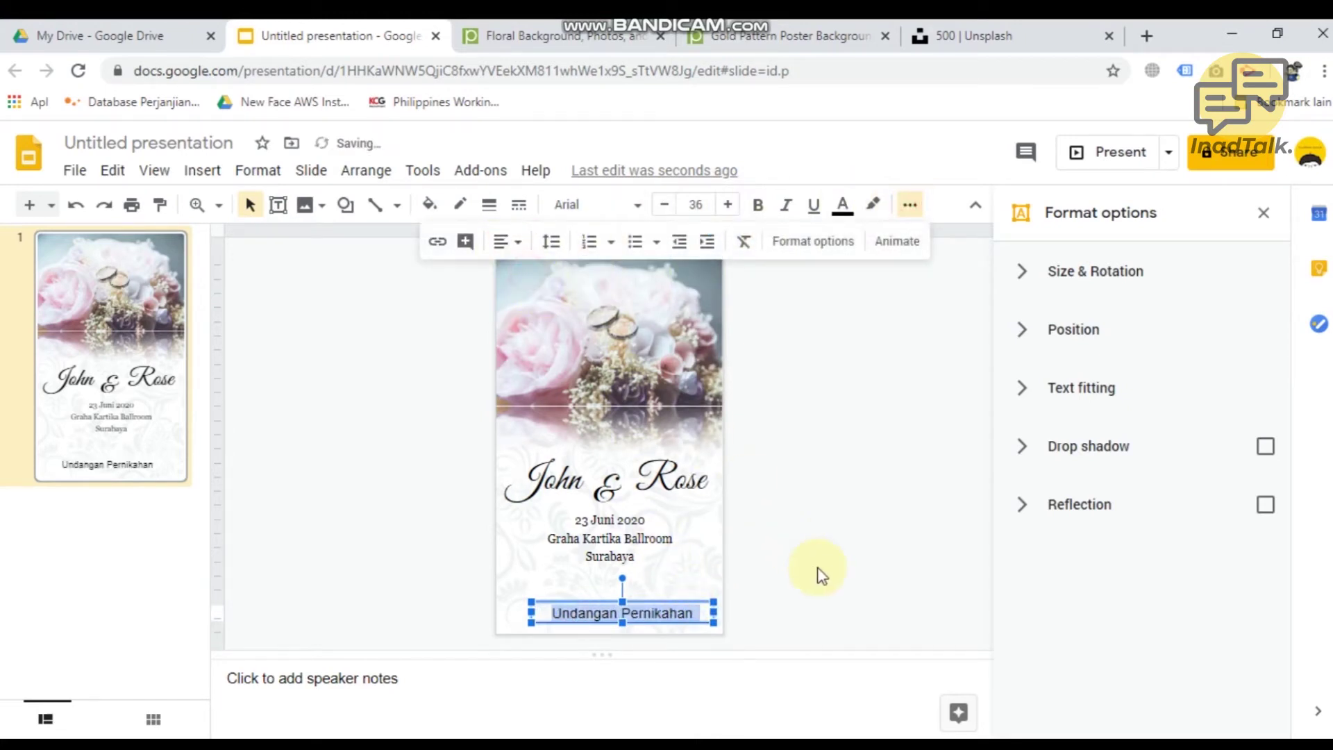
click(789, 580)
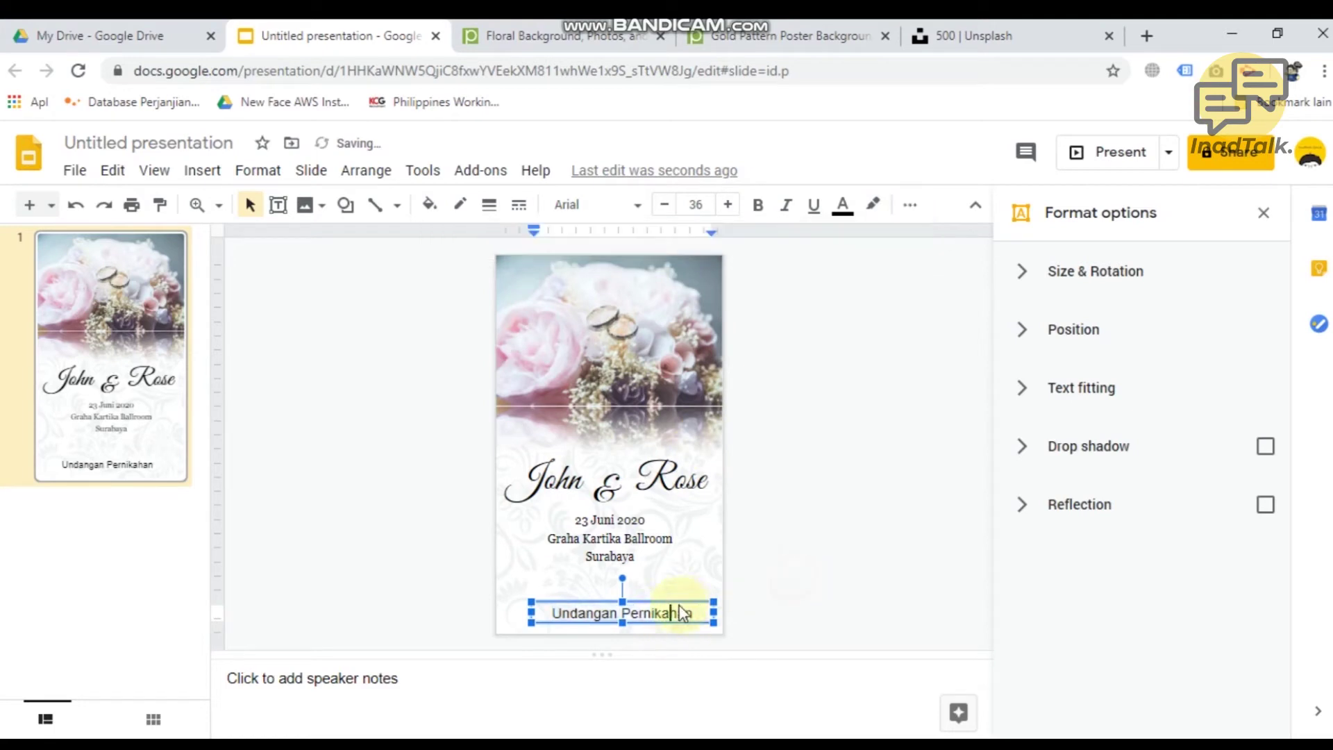
Step: Center the "Undangan Pernikahan" text box horizontally on the page
click(654, 615)
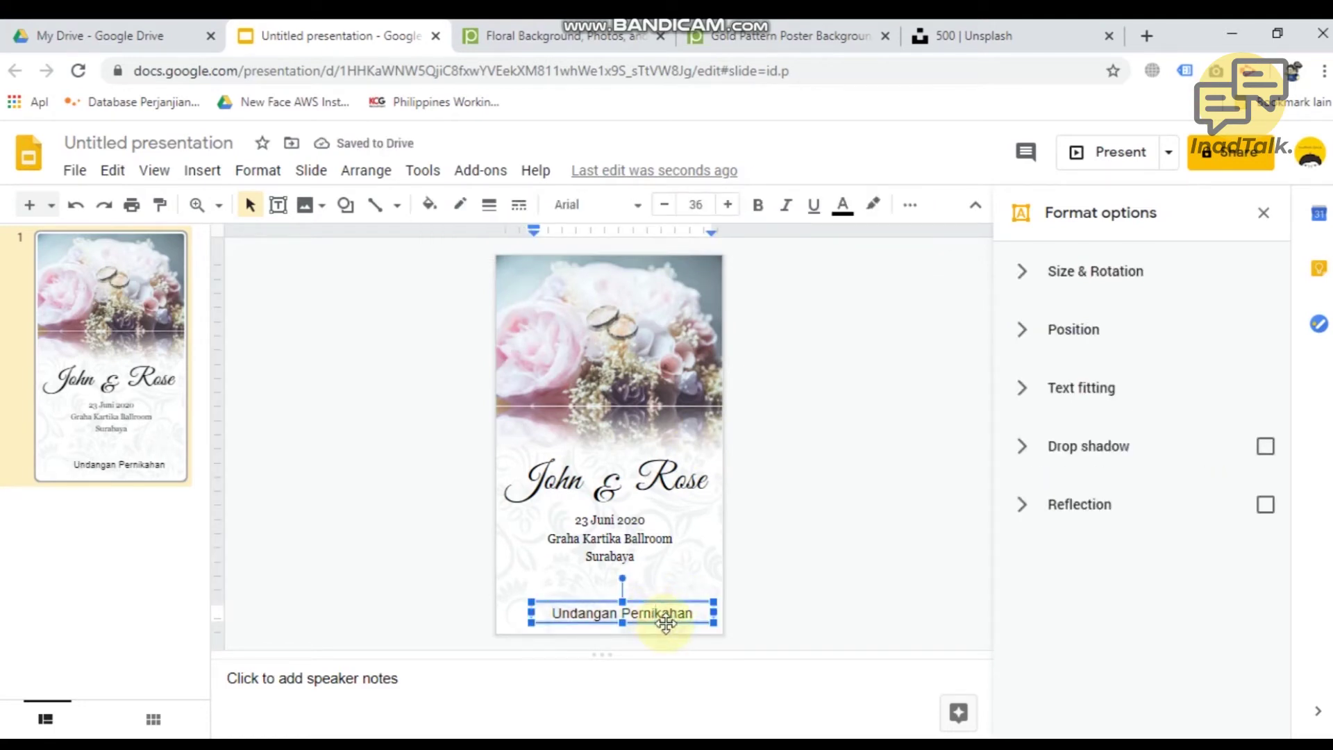
click(666, 624)
right_click(666, 624)
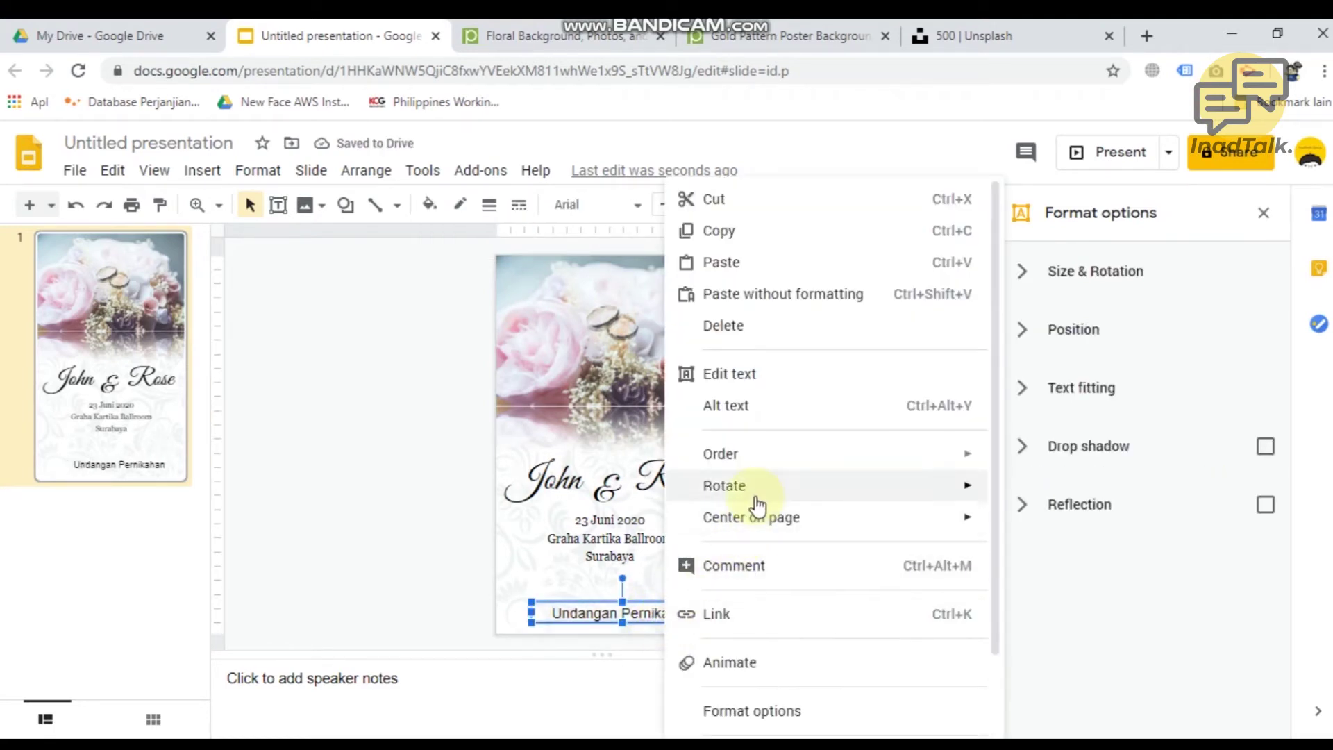
mouse_move(842, 518)
click(1039, 538)
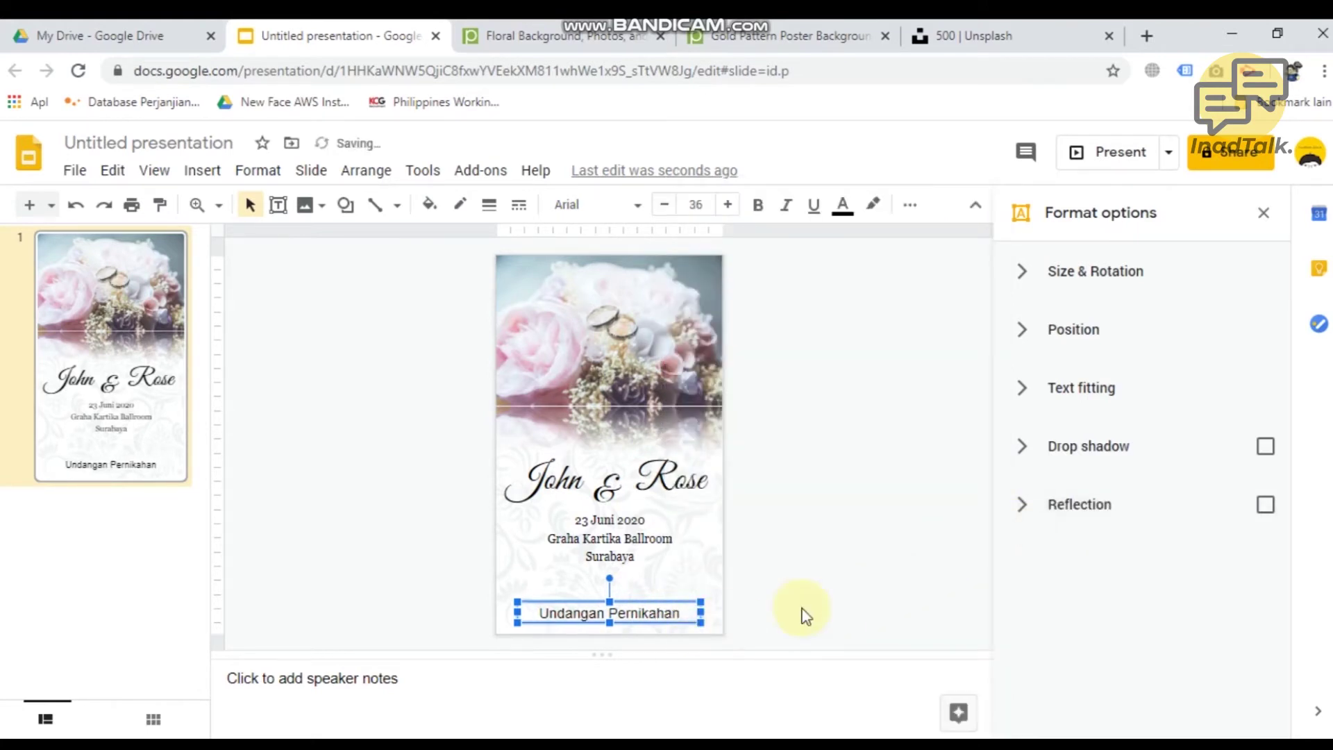
click(735, 617)
Step: Widen the "Undangan Pernikahan" text box to the card's full width and move it up just below "Surabaya"
click(657, 616)
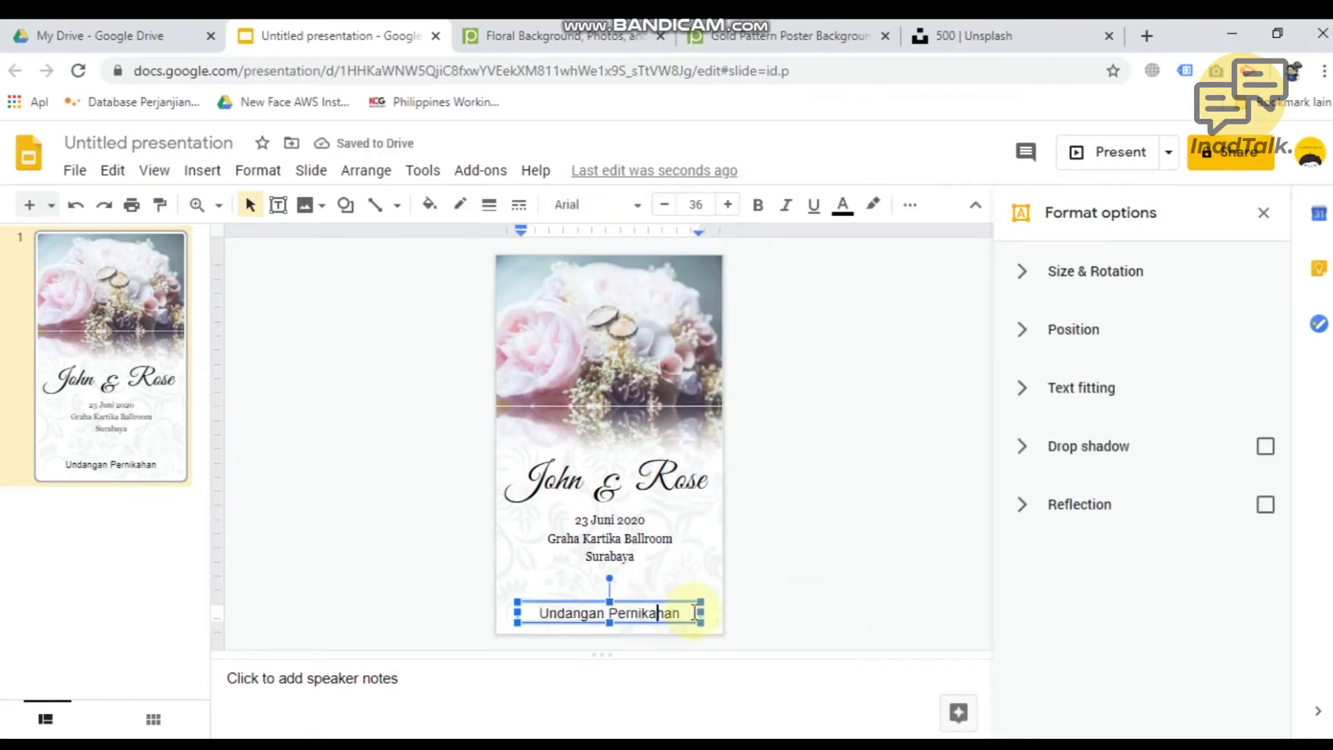
drag(700, 611, 723, 611)
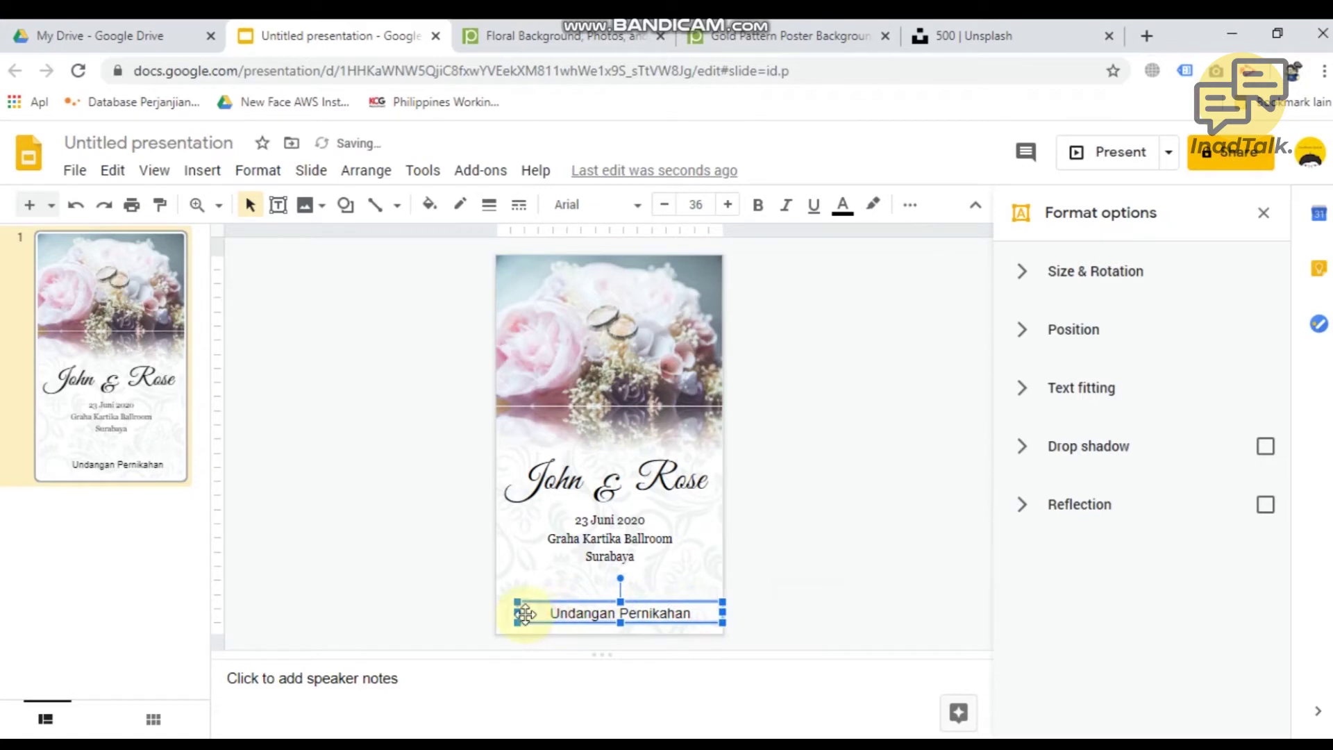
drag(510, 612, 494, 614)
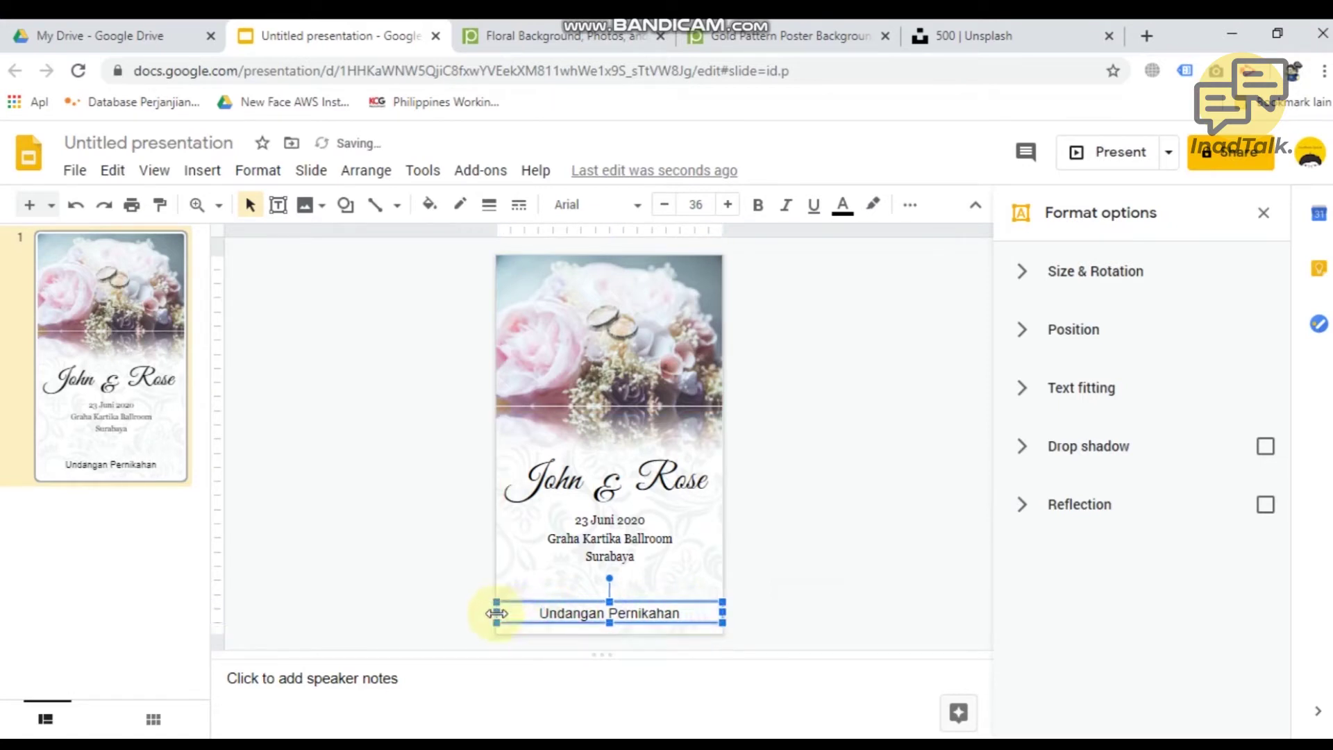
key(Up)
key(Up)
key(Up)
key(Up)
key(Up)
key(Up)
key(Up)
Step: Format "Undangan Pernikahan" in the Great Vibes font, trying sizes 48 and 60 before setting it to 50
click(631, 208)
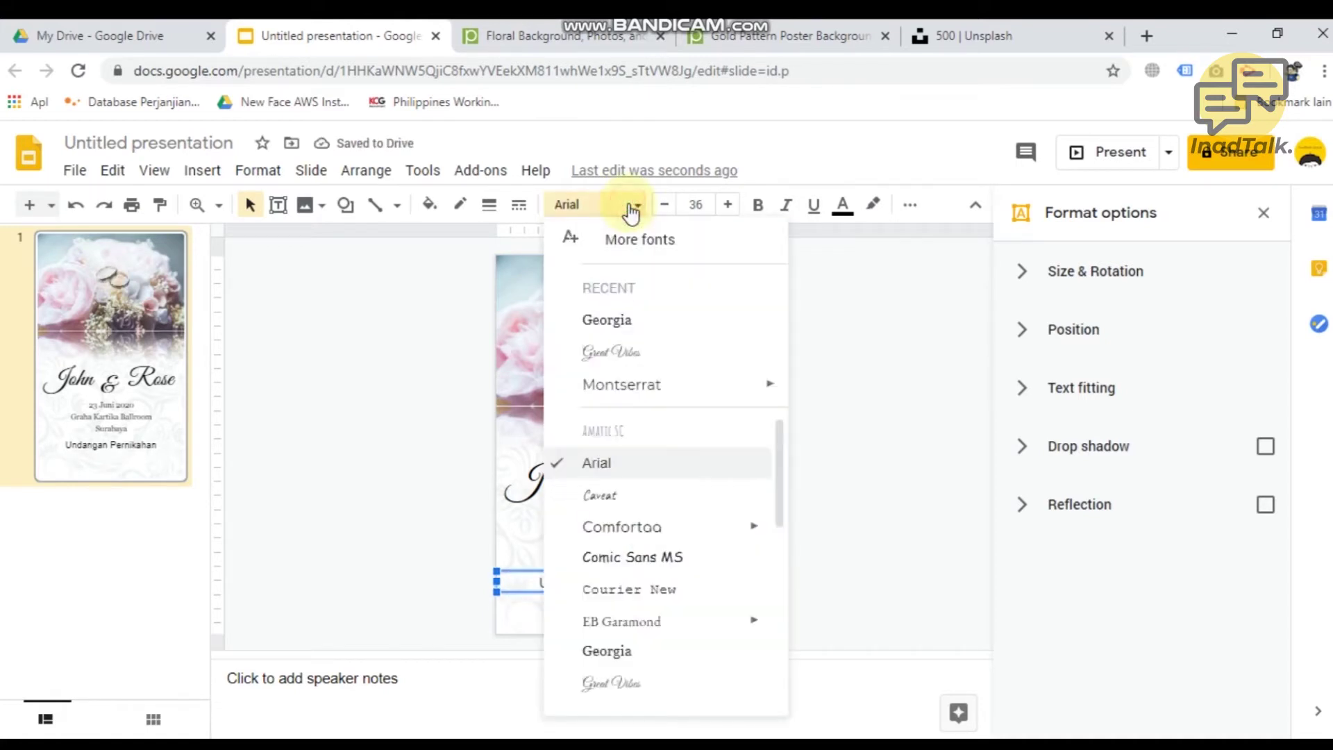
click(641, 352)
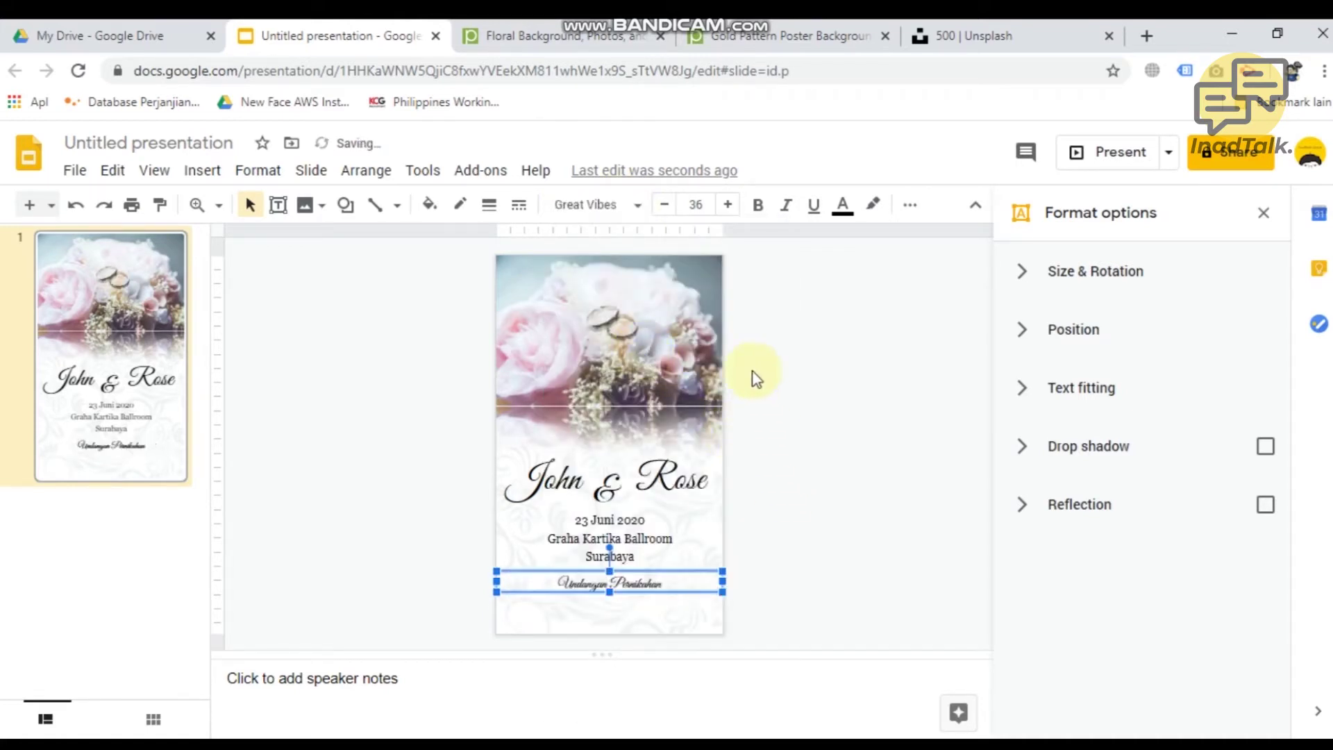
click(699, 204)
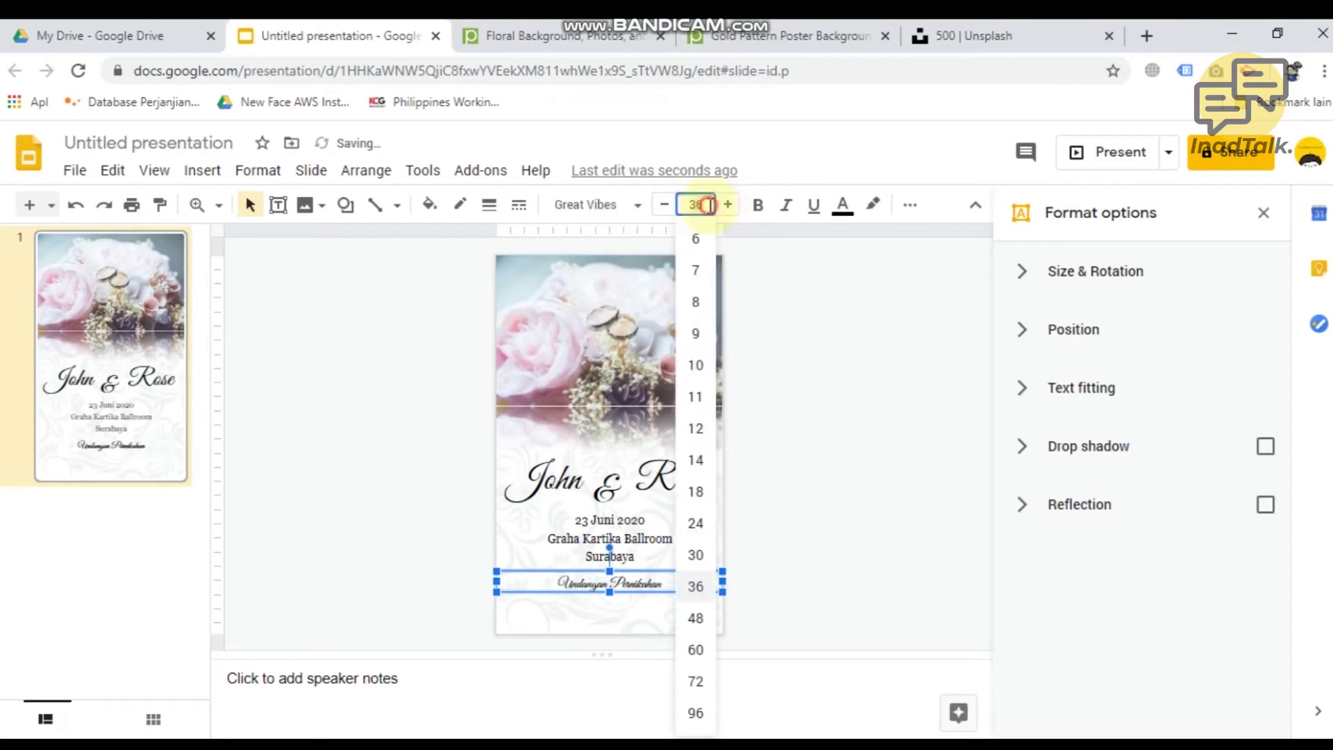
click(696, 618)
click(696, 204)
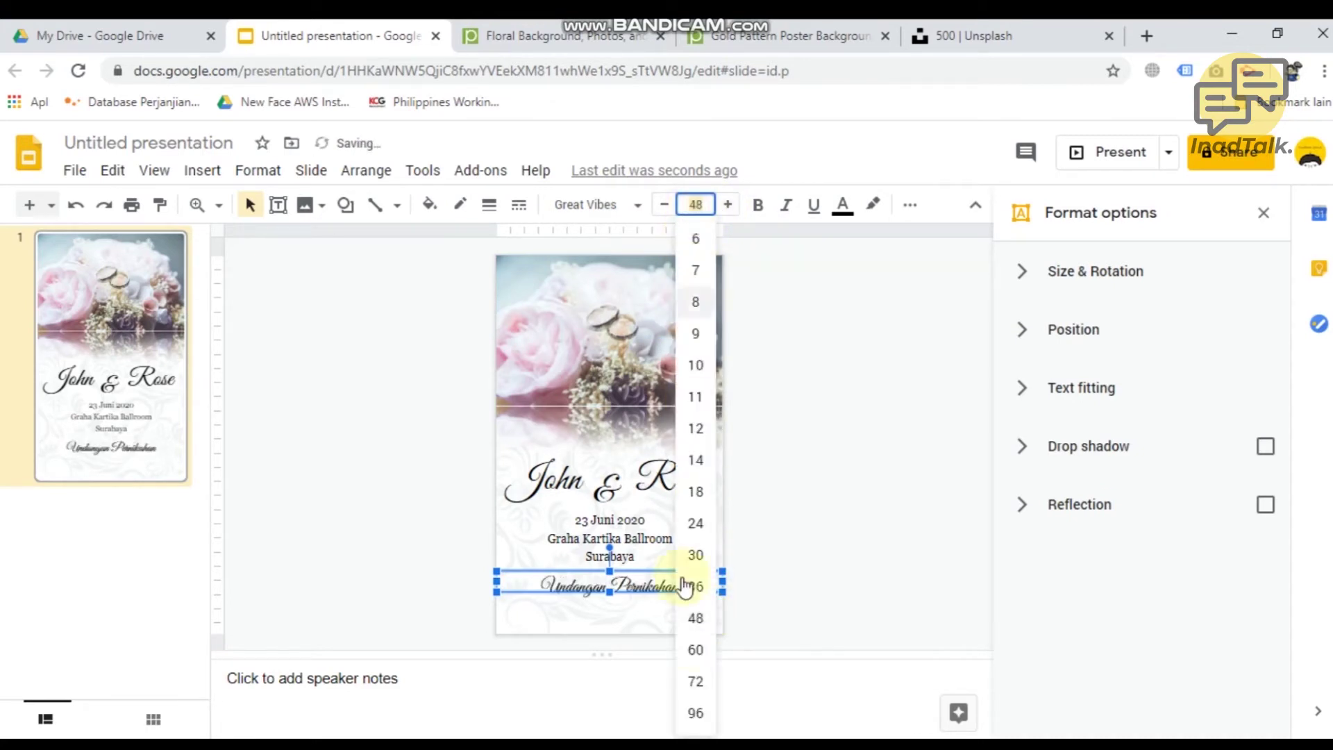
click(696, 650)
click(698, 202)
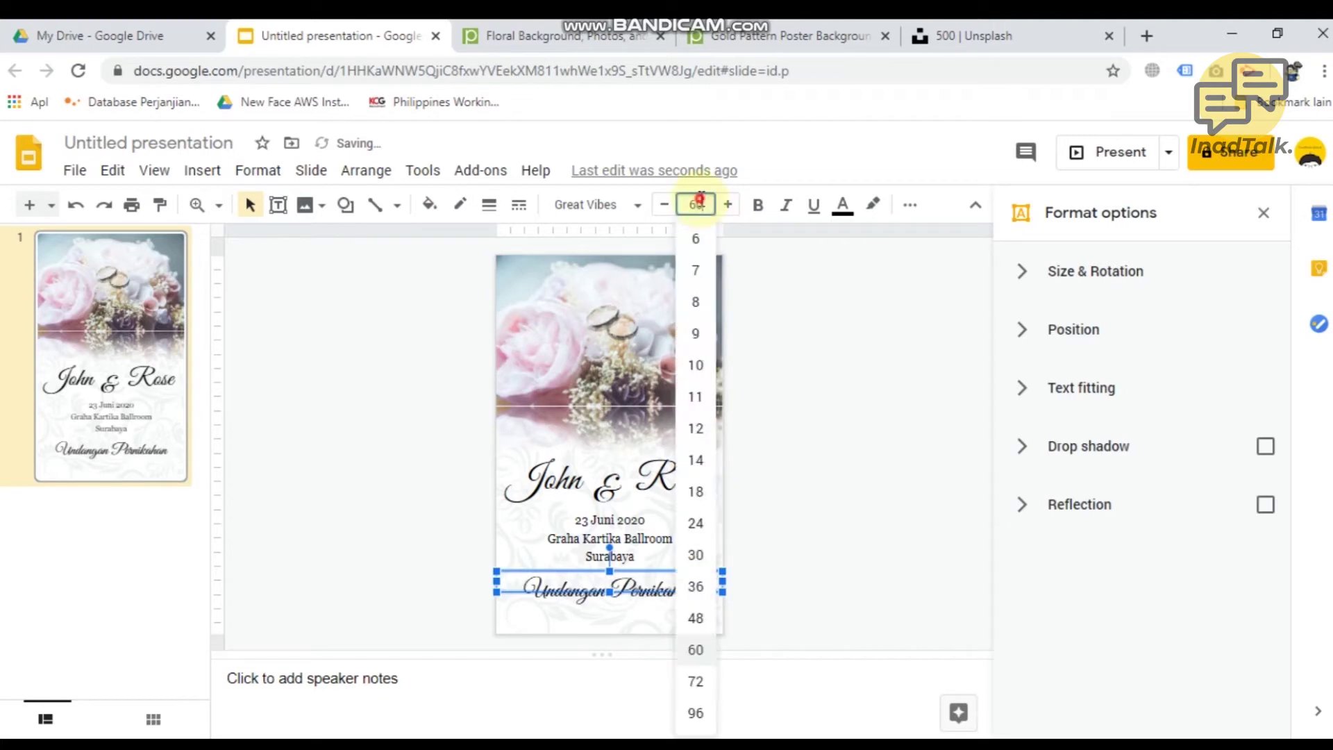
key(Return)
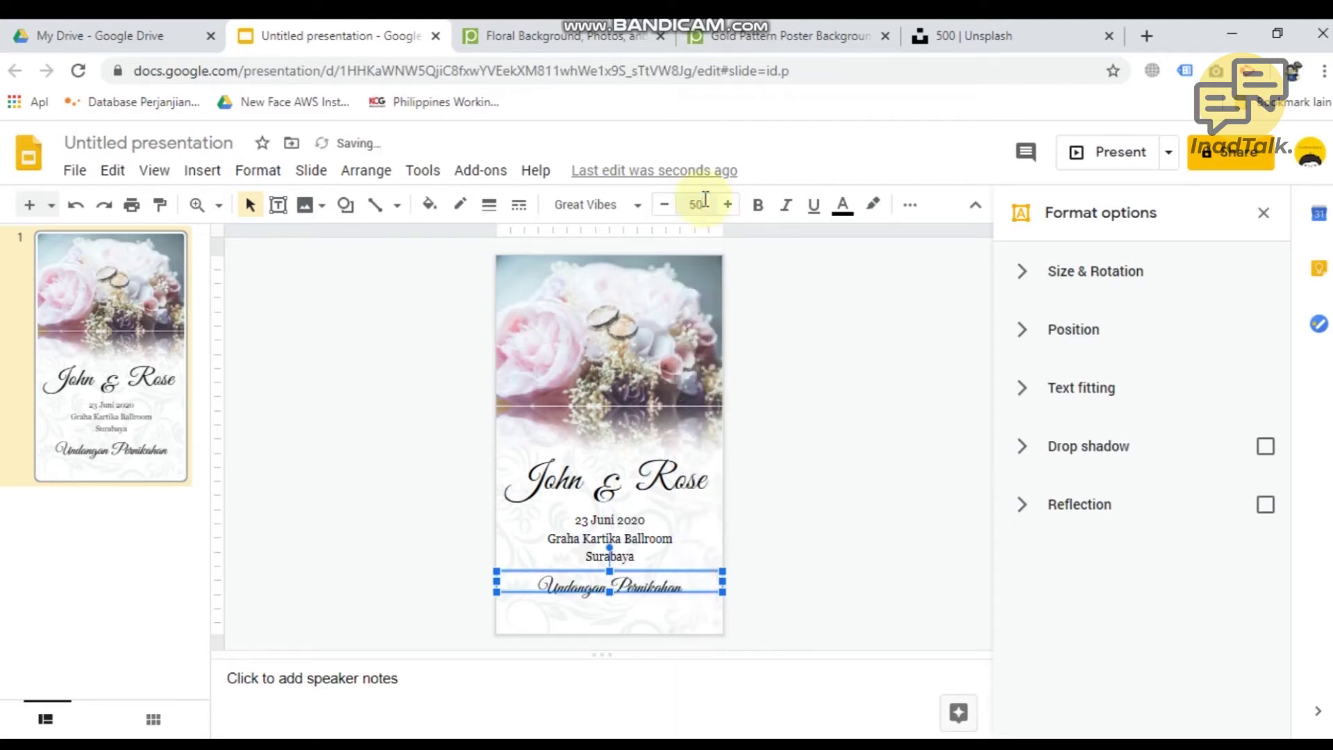
click(783, 584)
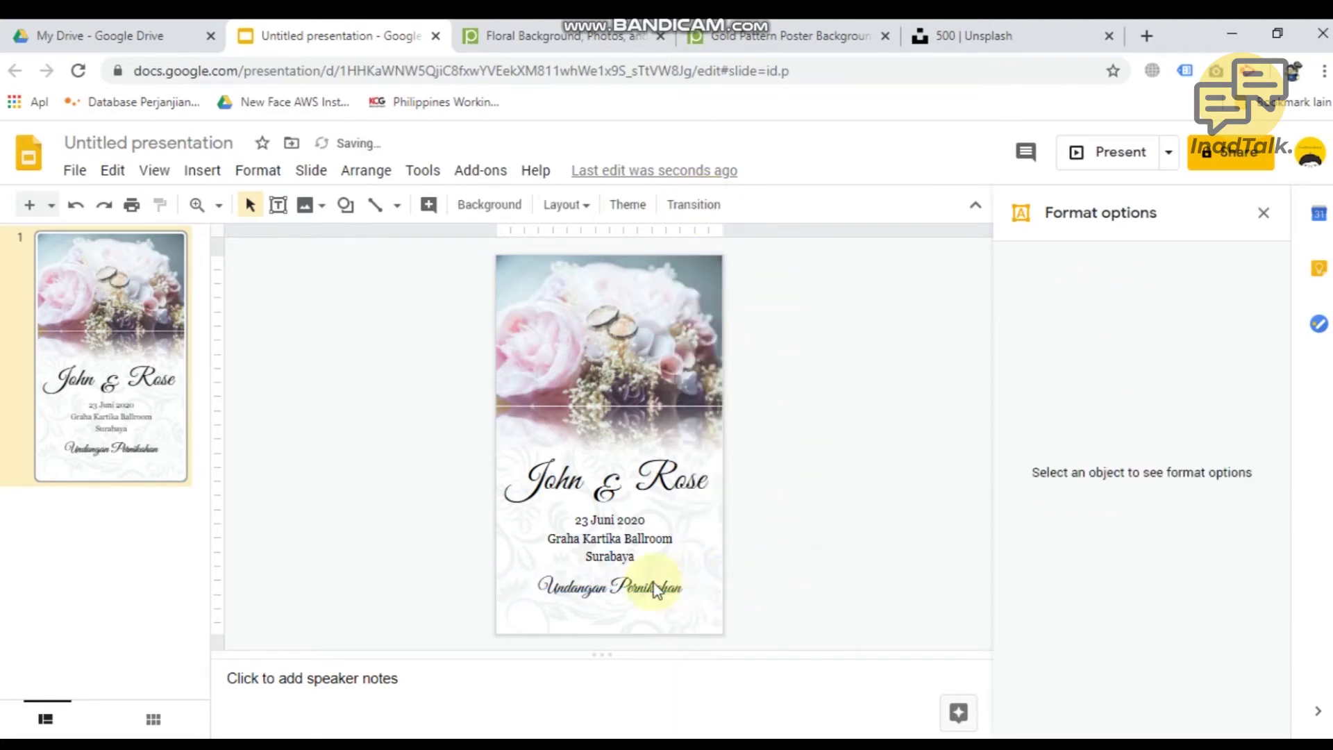
Step: Extend the "Undangan Pernikahan" text box slightly downward and nudge it up a little toward "Surabaya"
click(658, 590)
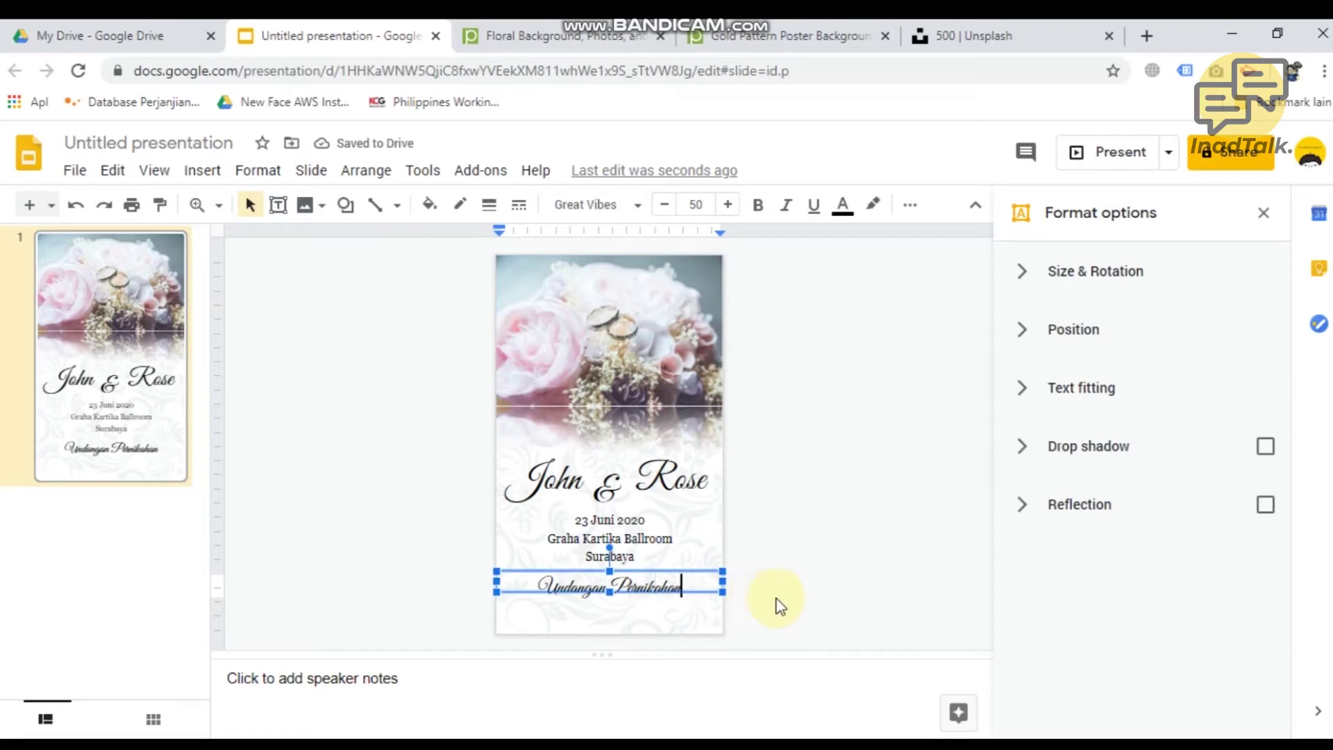
click(809, 579)
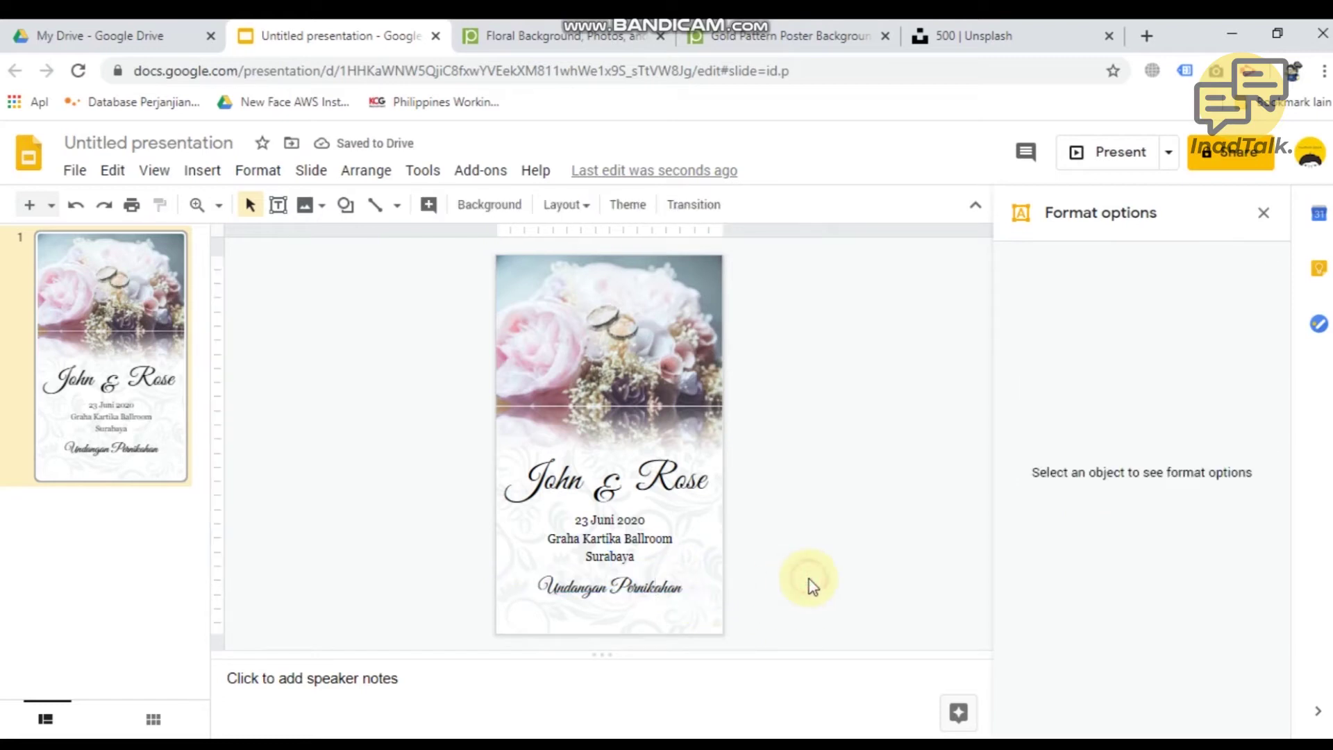
click(663, 588)
click(703, 595)
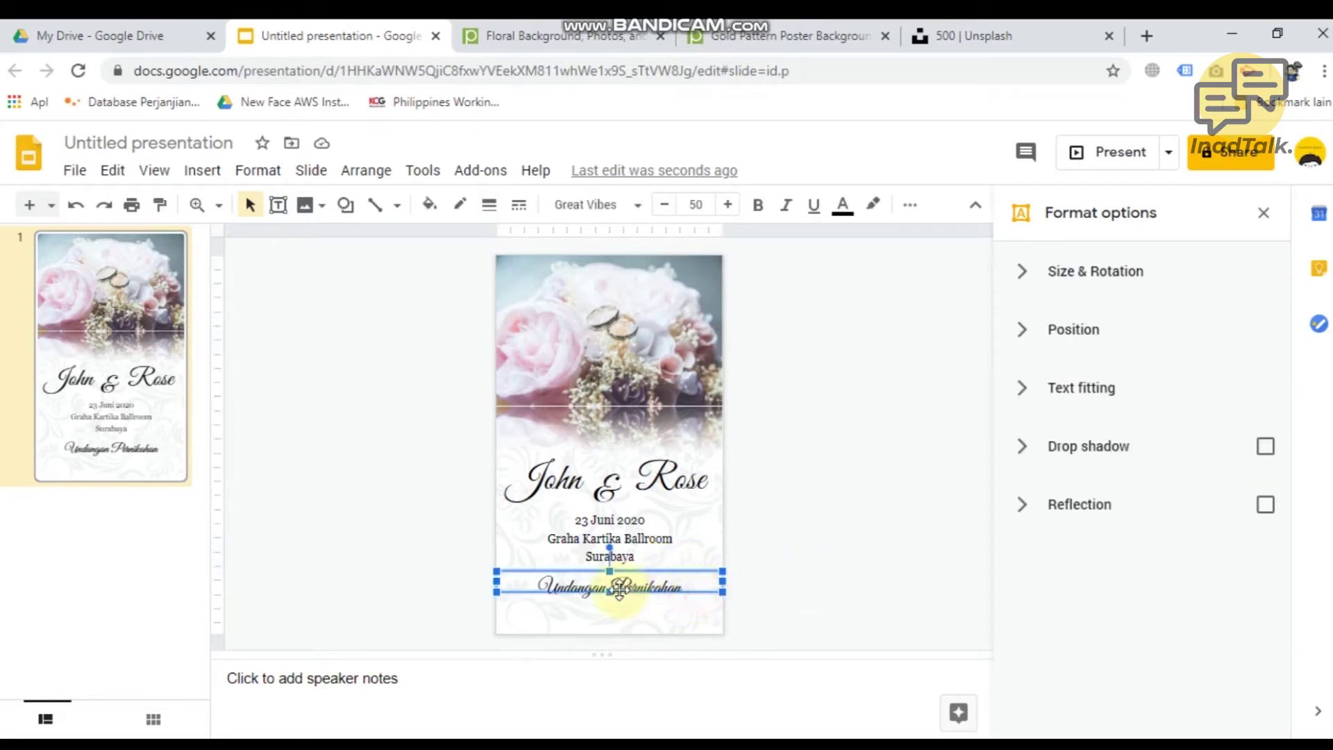
drag(612, 594, 613, 603)
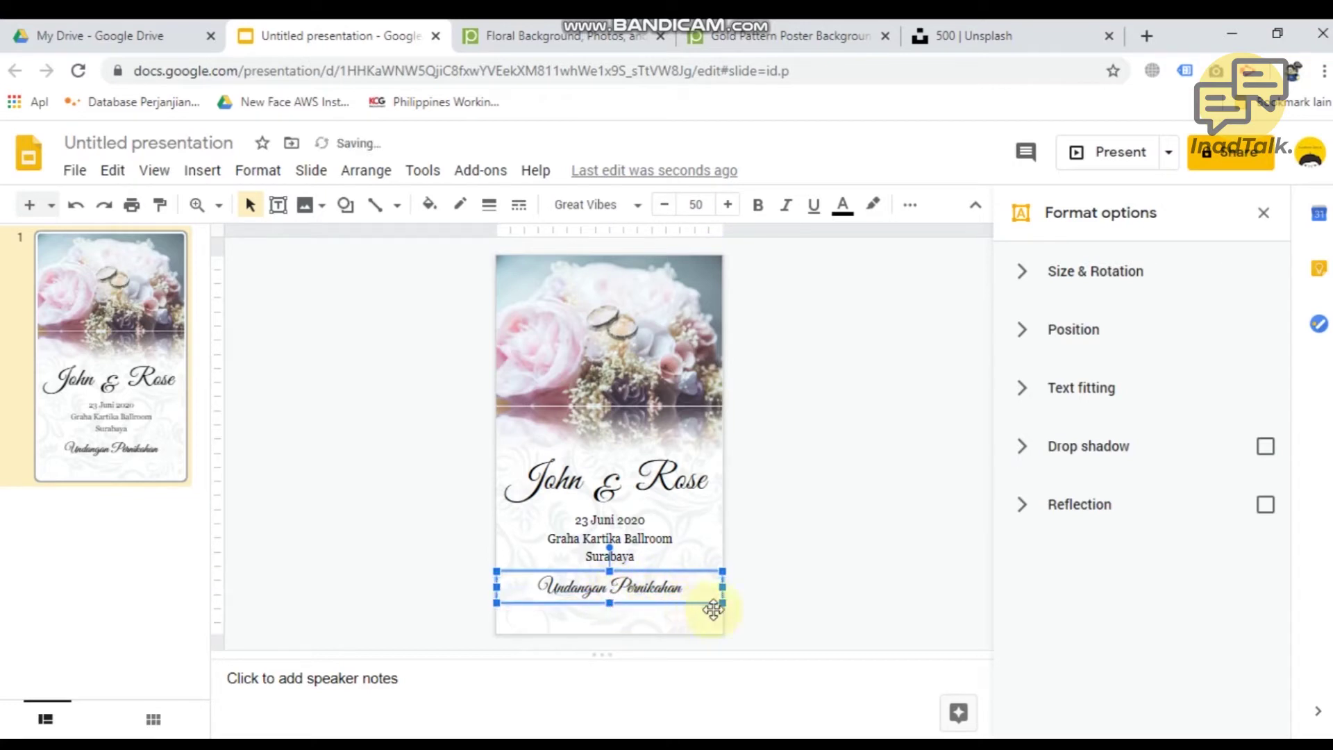
key(Up)
click(841, 585)
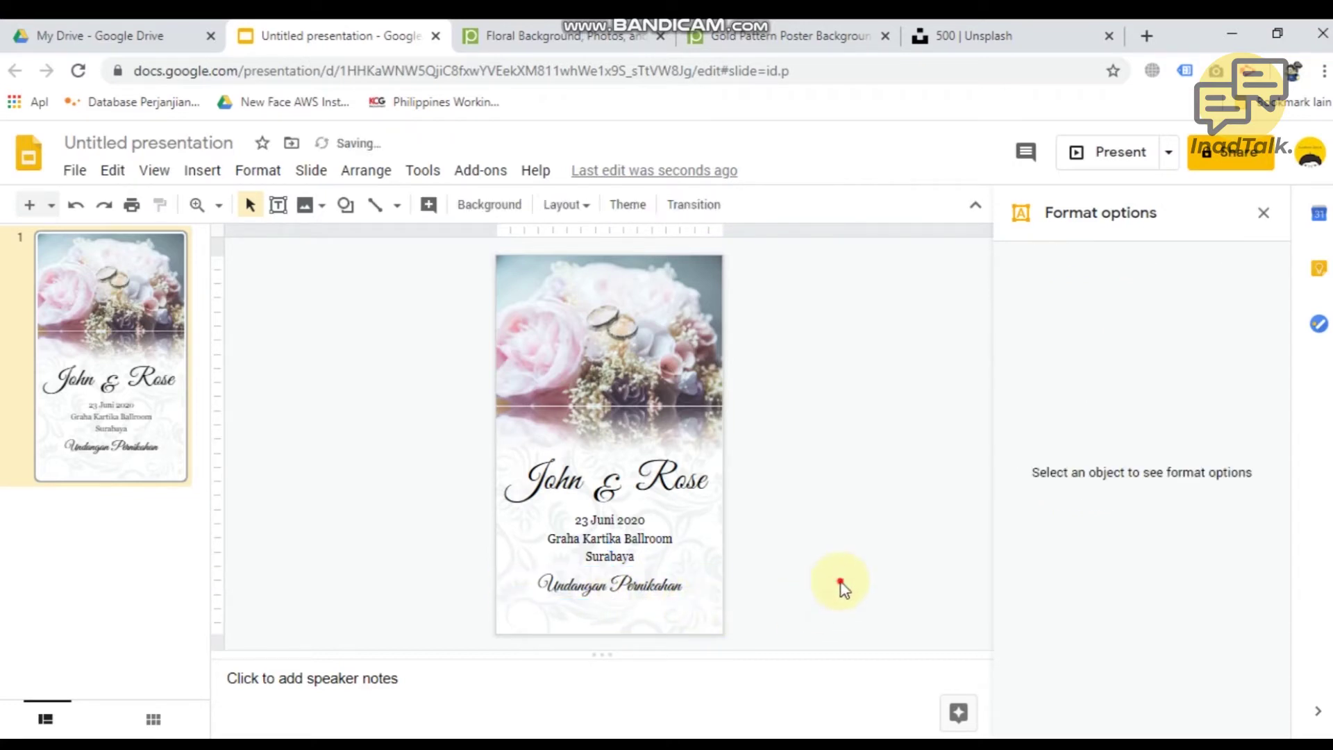
Step: Go to flaticon.com and search the icons for "leaf ornament"
click(1027, 35)
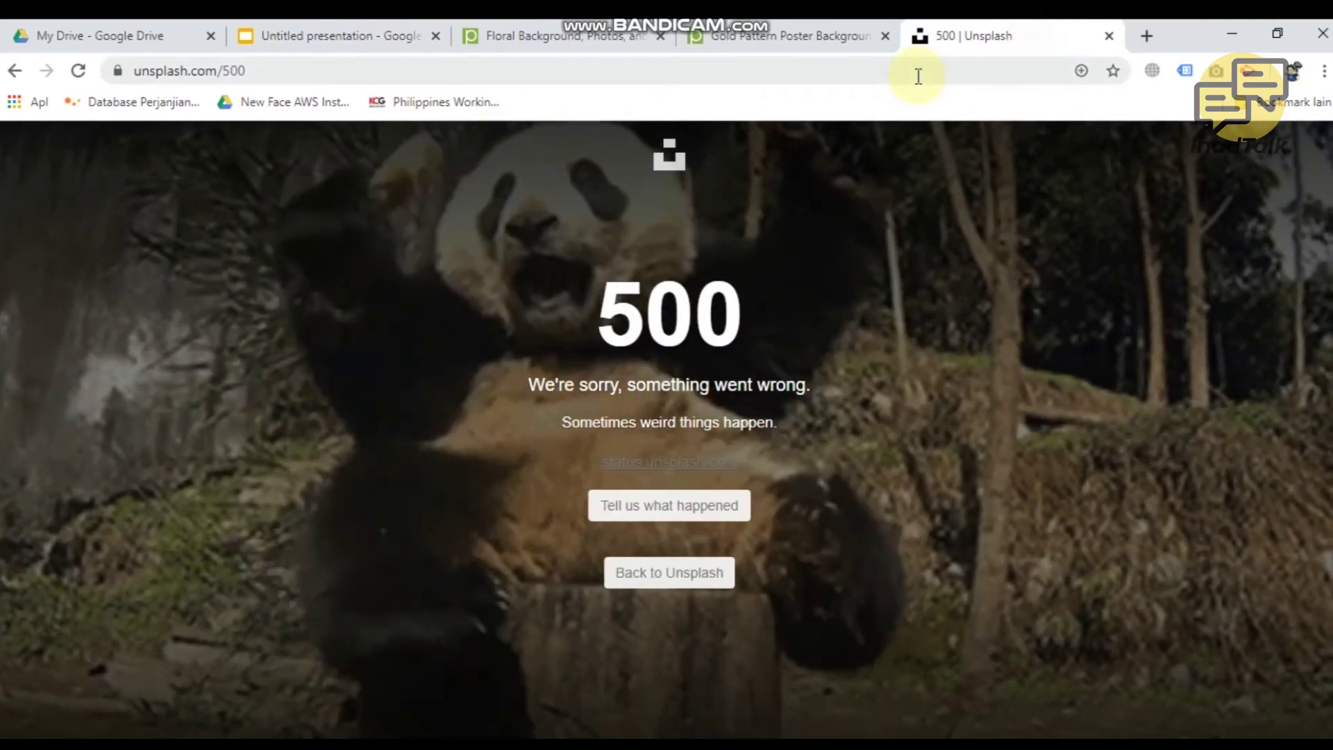
click(918, 73)
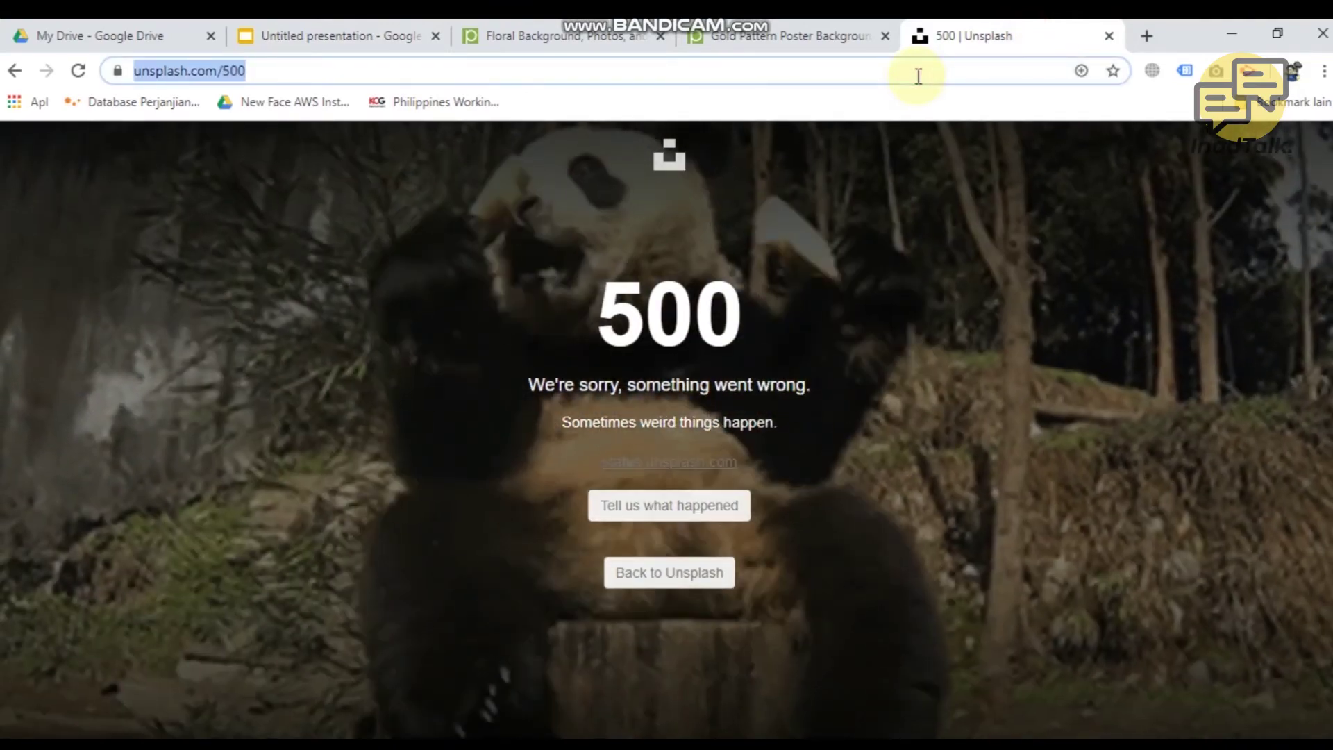
text(flaticon.com)
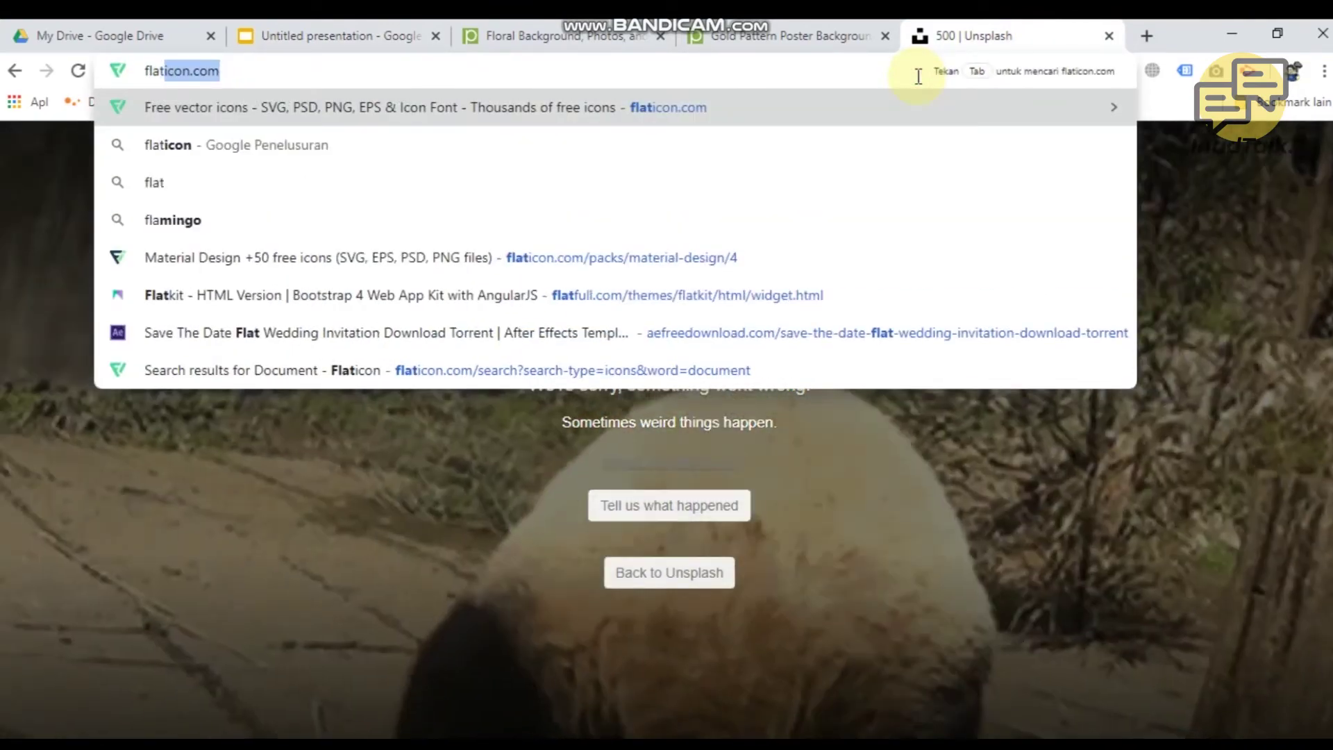
key(Return)
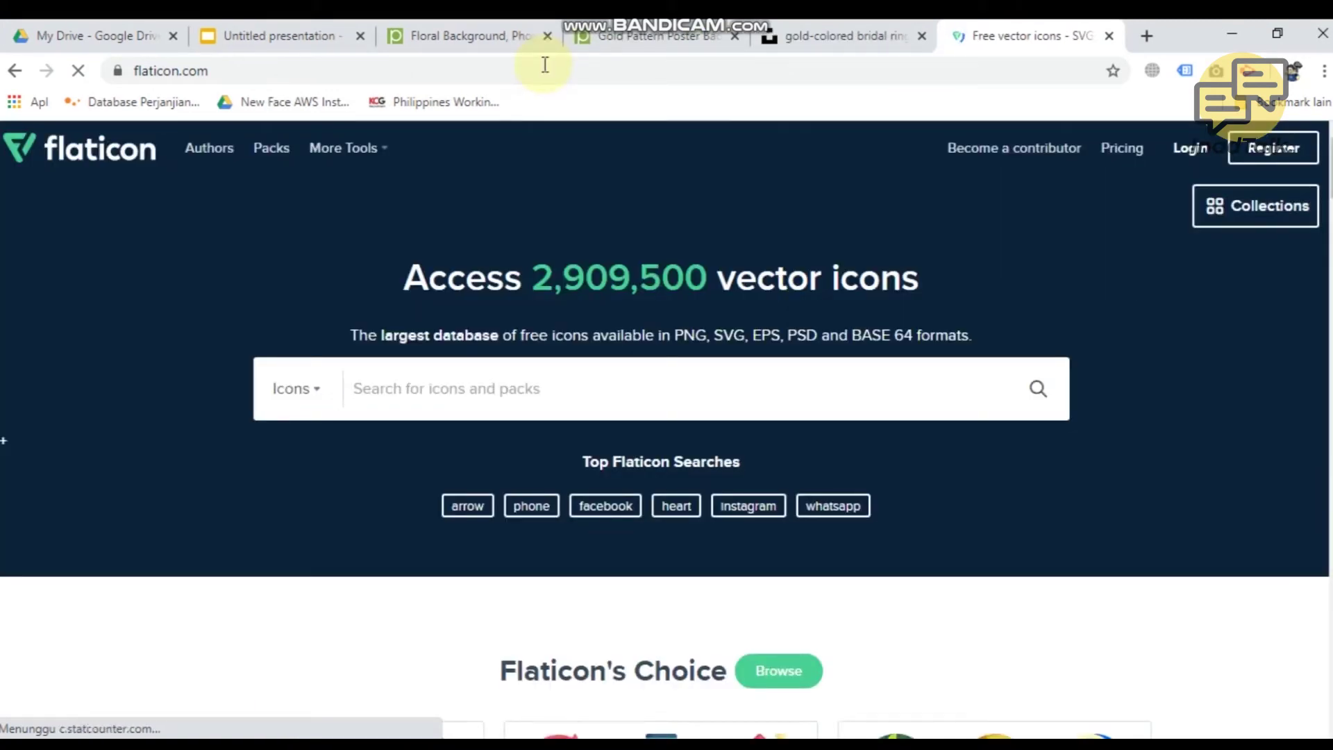
click(652, 404)
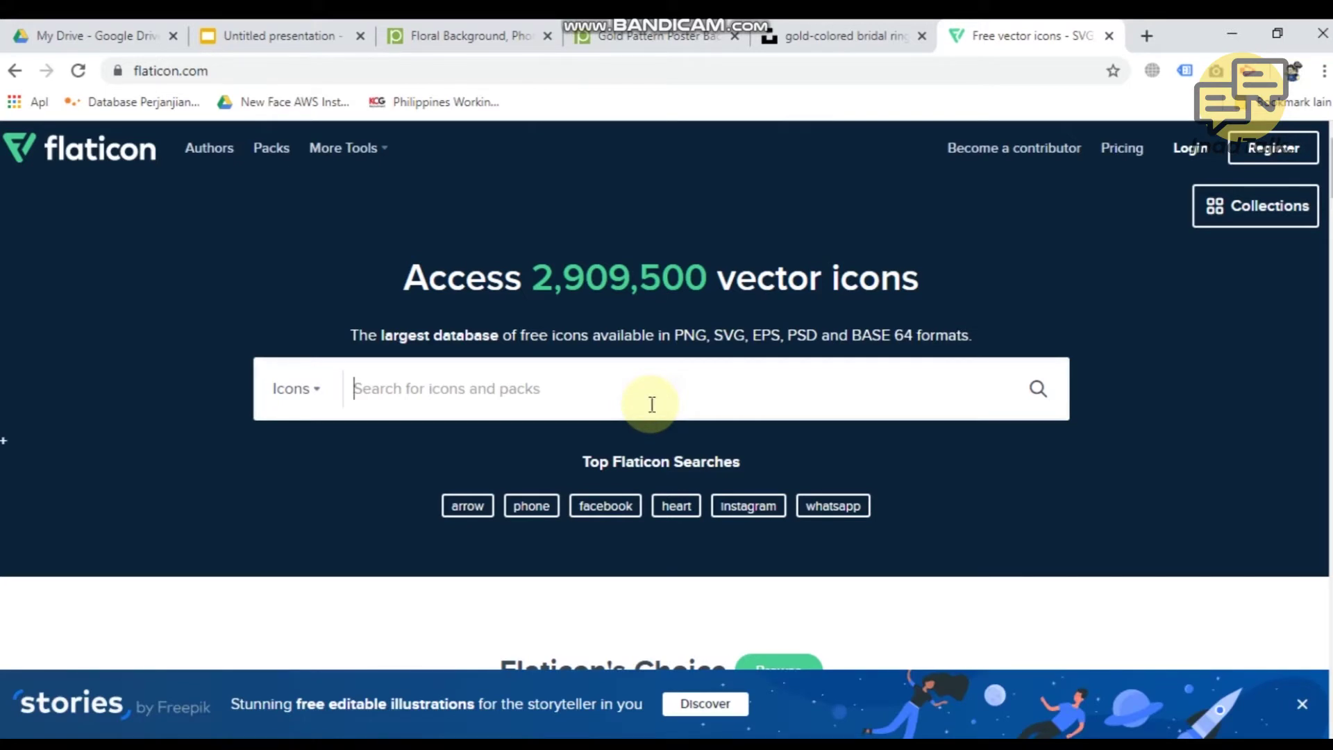
text(leaf )
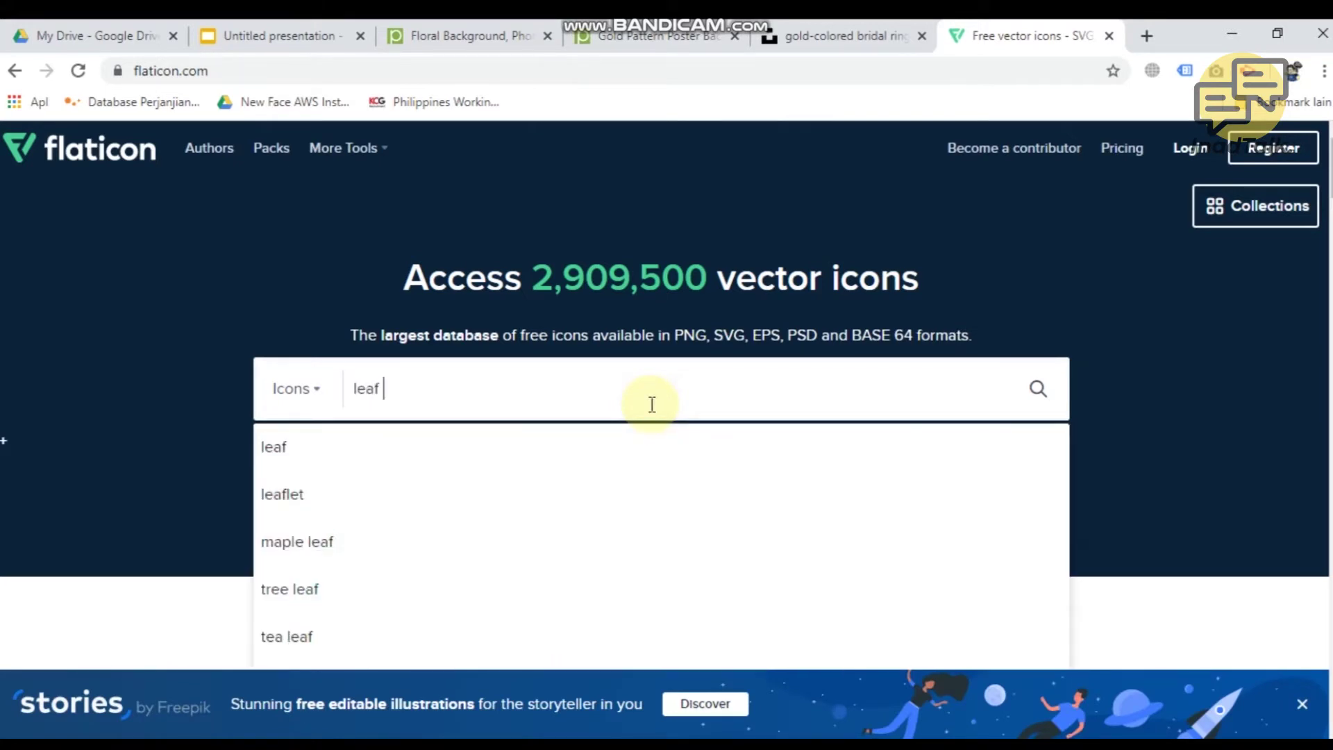
text(orname)
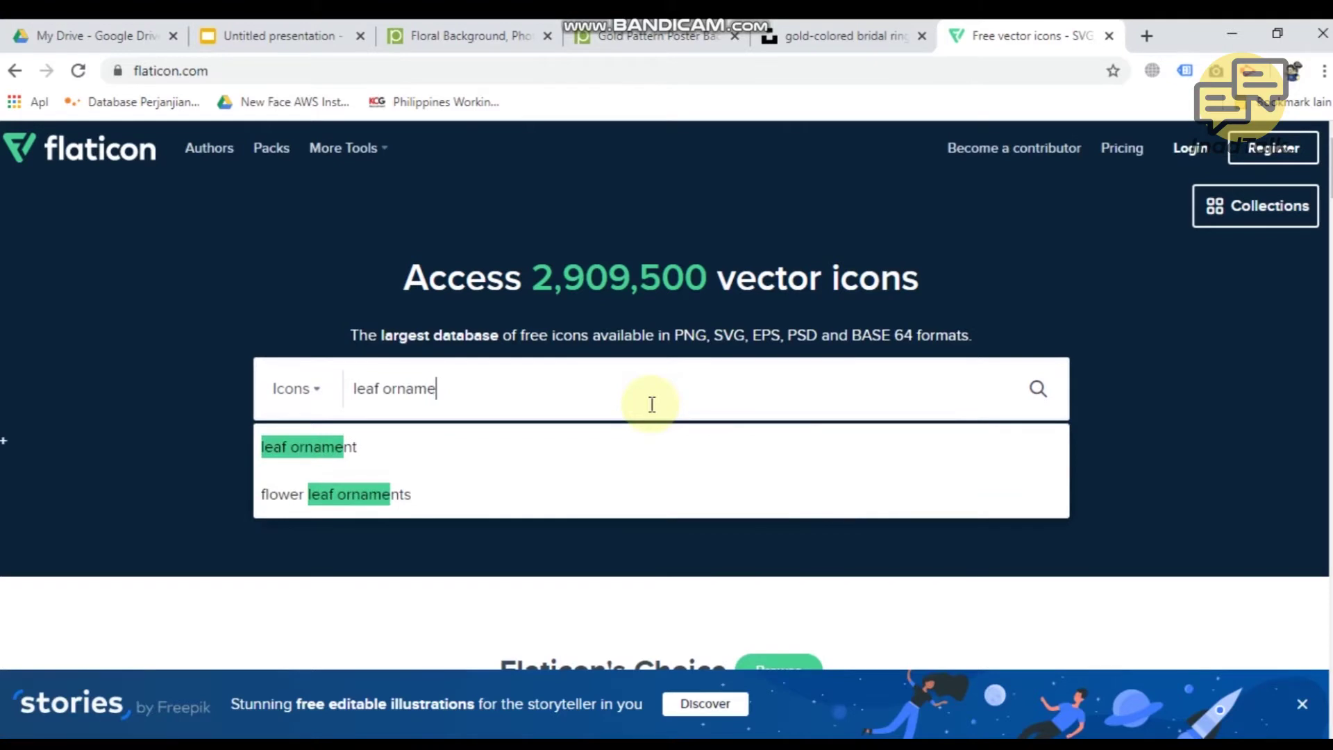
text(nt)
key(Return)
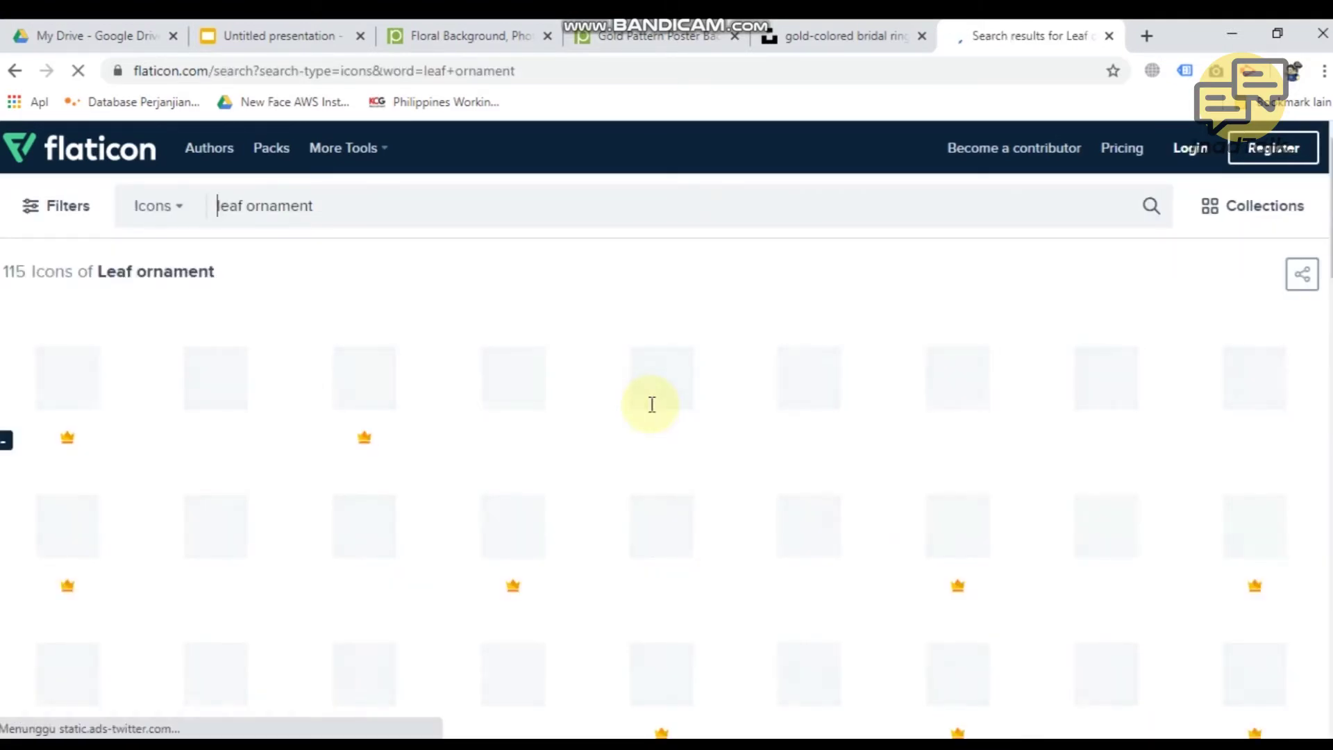
Step: Open the "Natural Branch With Flower Seeds And Leaf" icon from the search results
scroll(574, 419, down, 7)
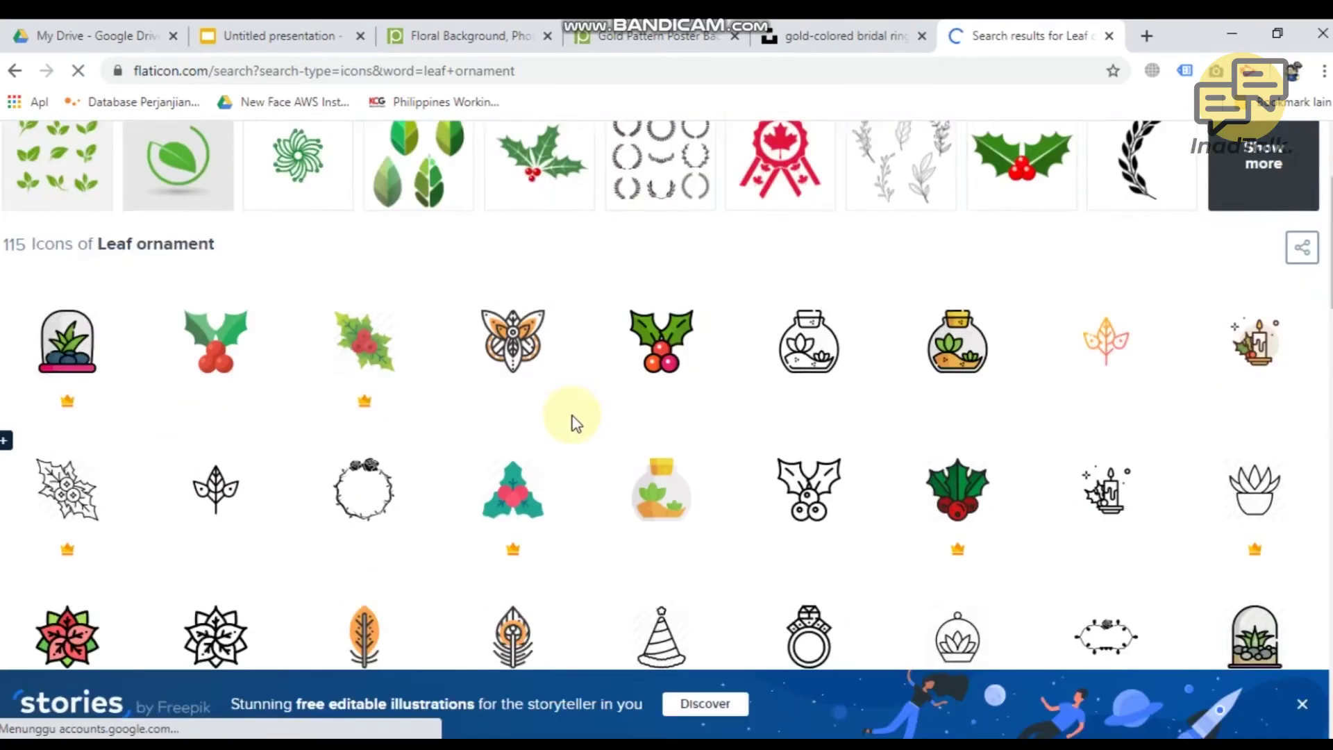
scroll(575, 422, down, 4)
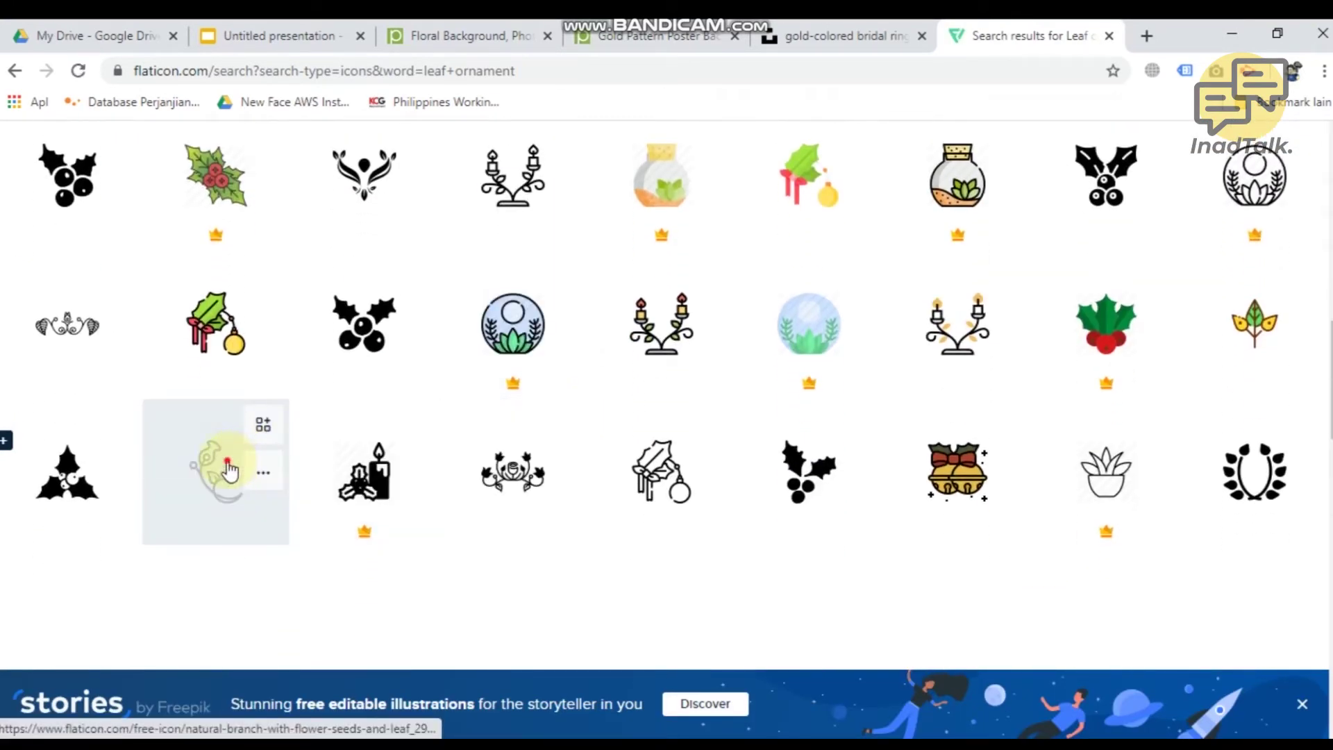
click(250, 450)
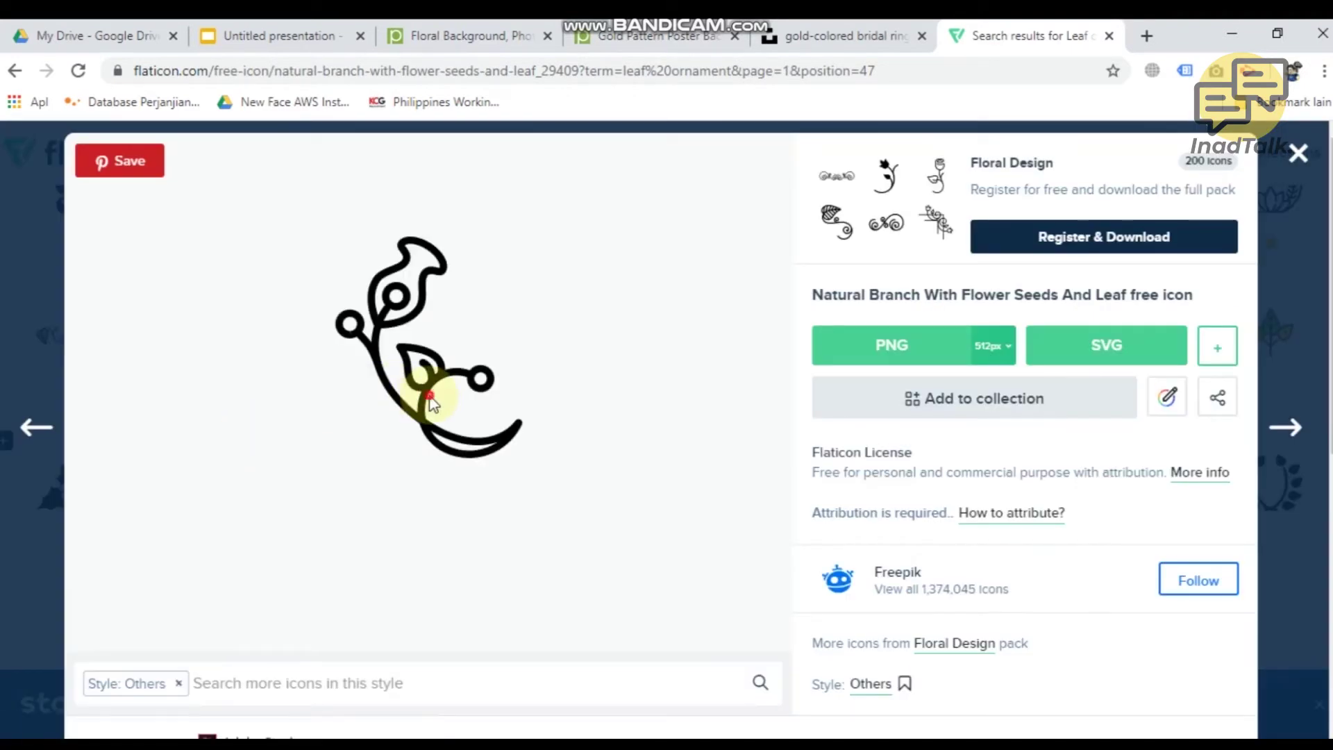
Step: Try to place the branch icon directly from Flaticon onto the invitation slide, then return to the icon's page
drag(430, 385, 531, 521)
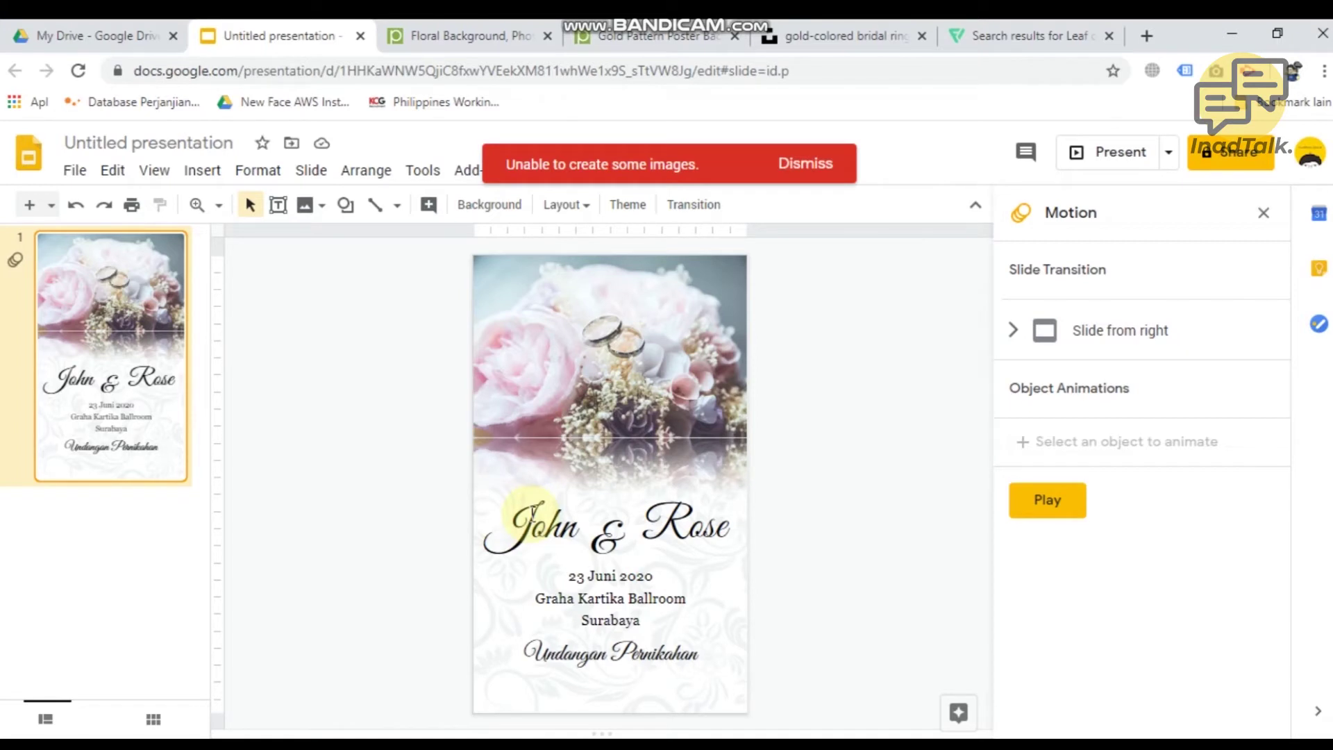
click(828, 166)
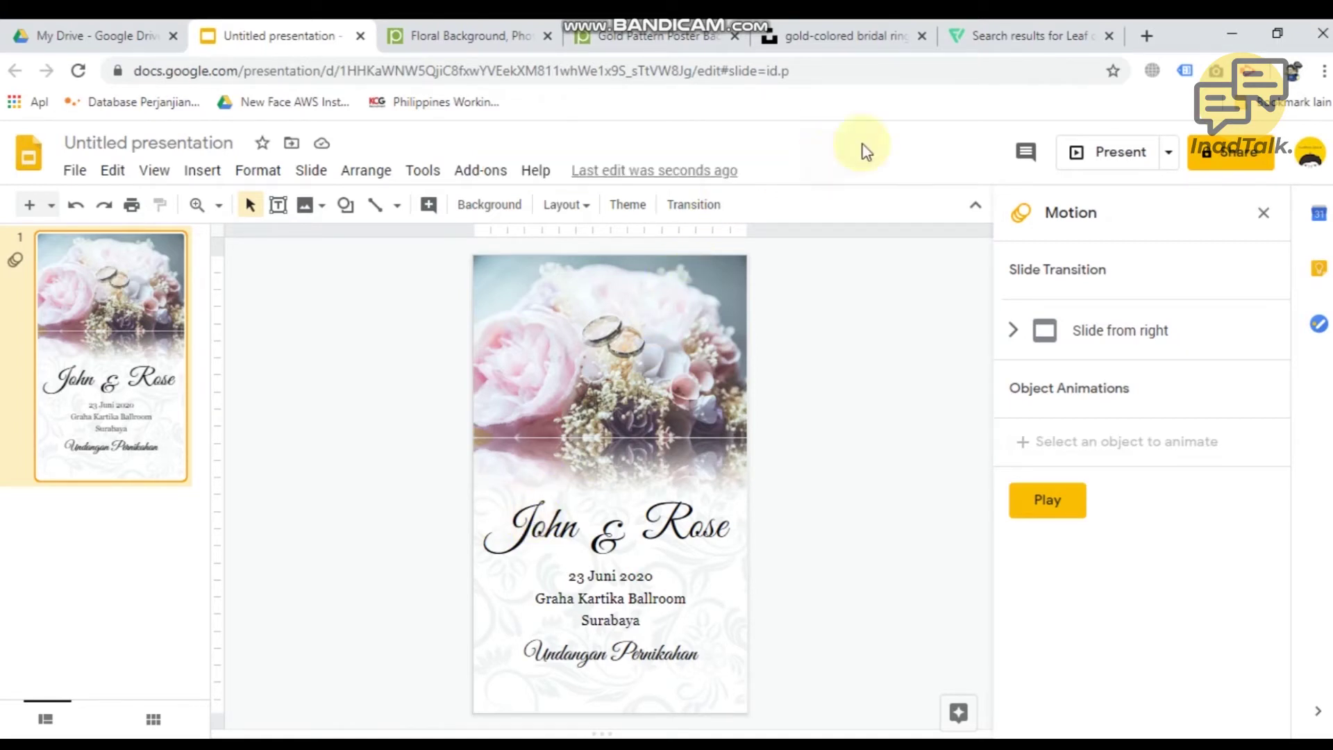
click(1014, 35)
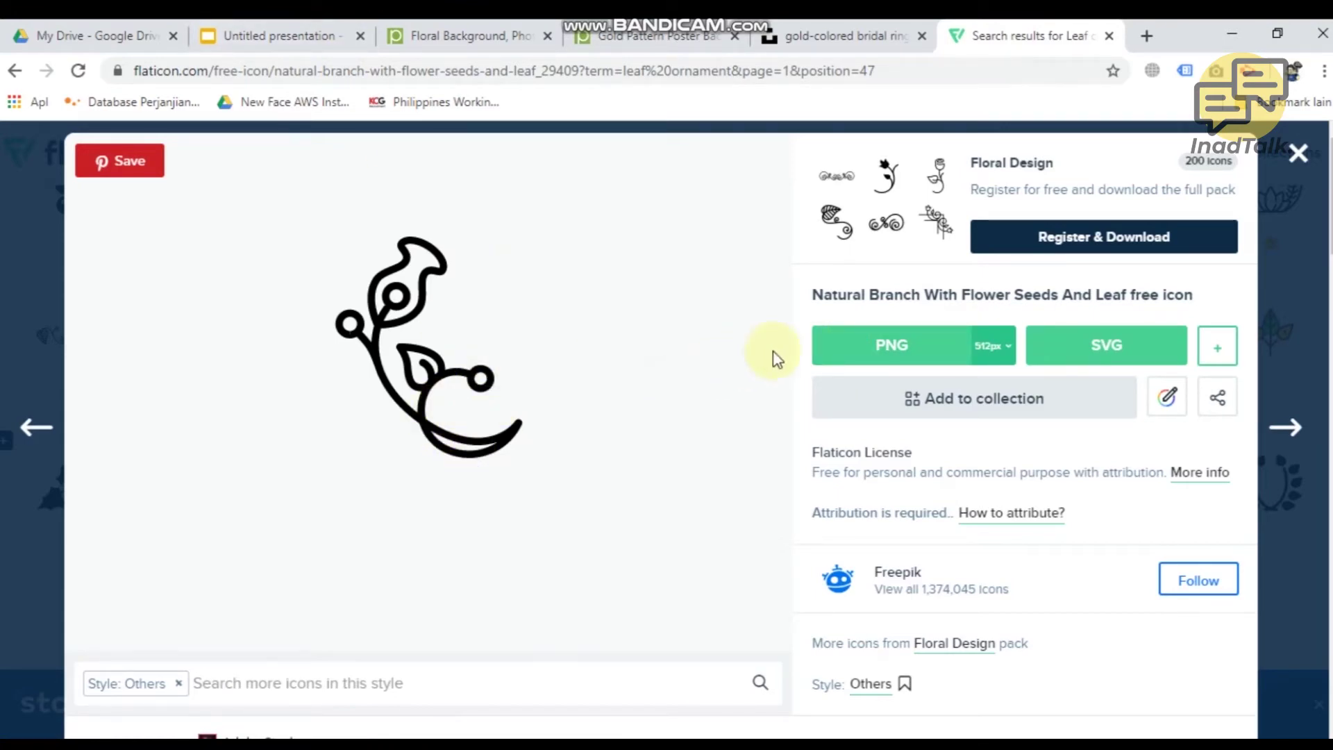
Step: Download the branch icon as a free 512px PNG and dismiss the attribution notice
click(906, 360)
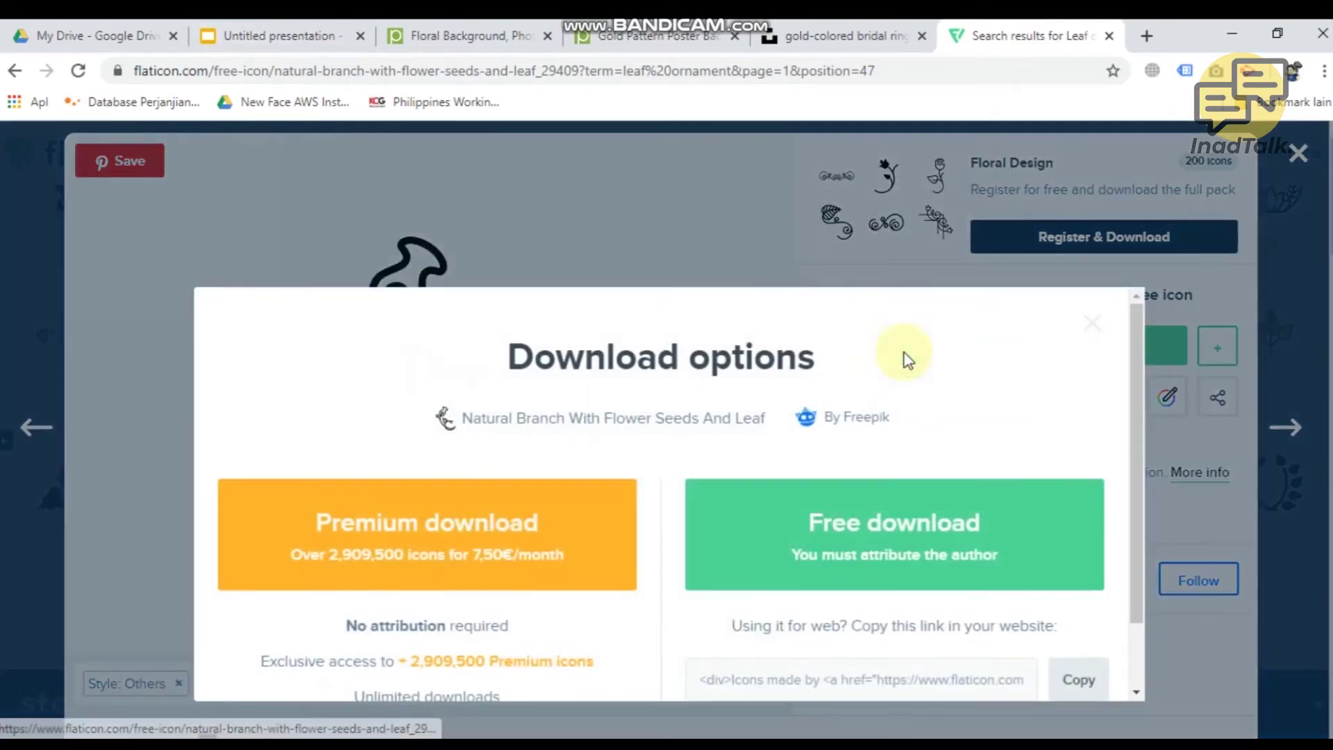
click(843, 528)
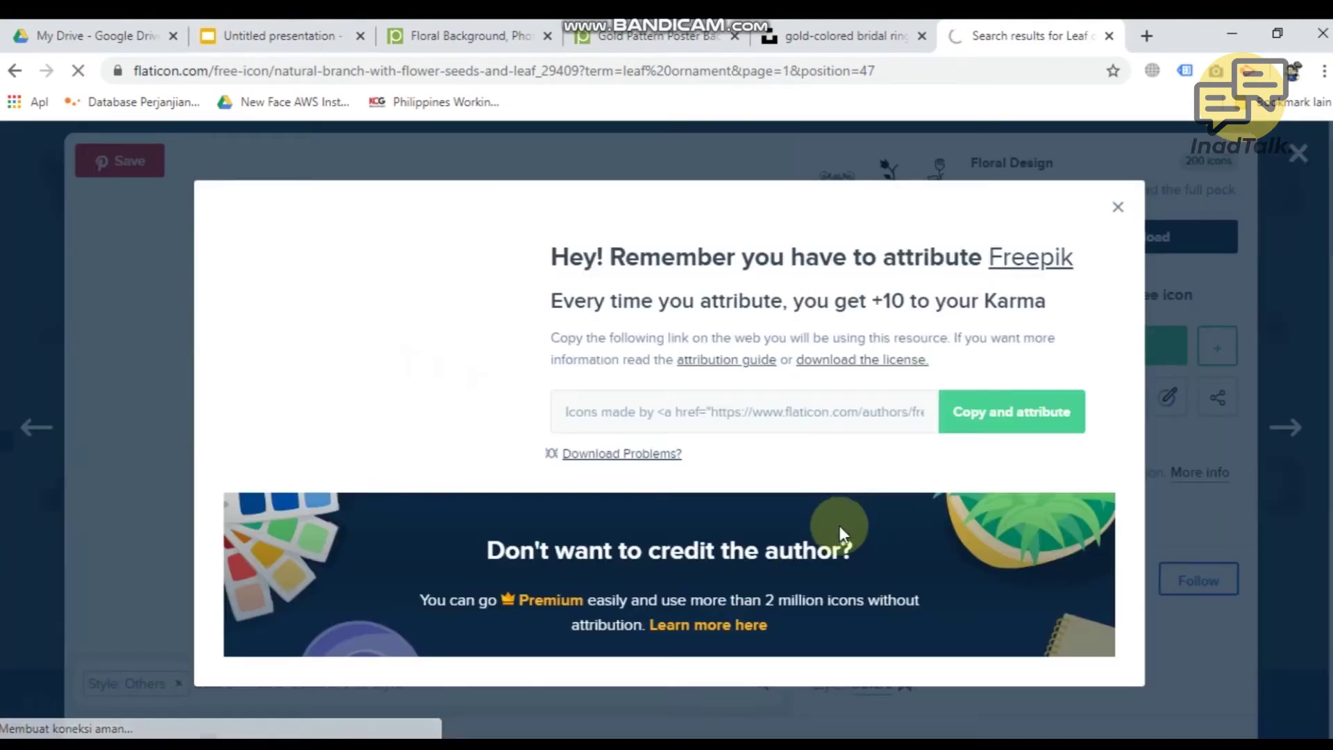
click(1118, 209)
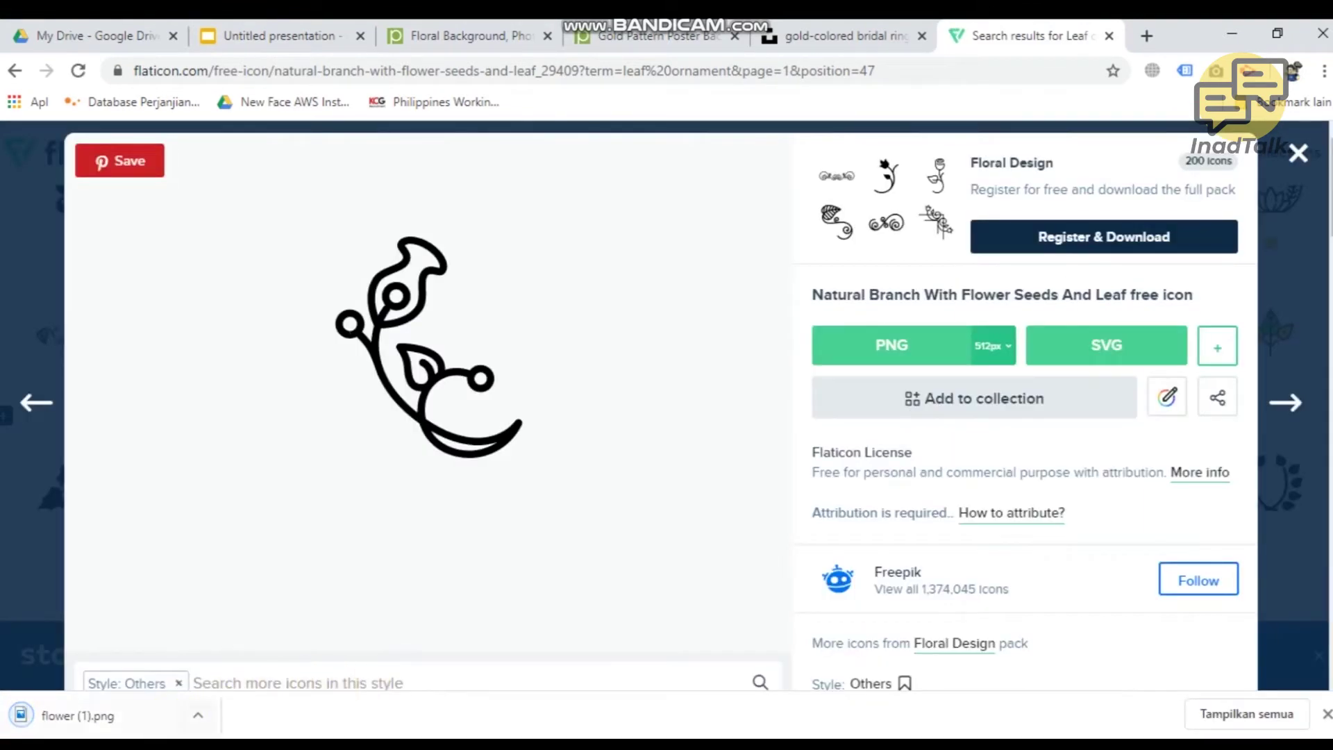
Step: Insert flower (1).png from the Downloads folder onto the invitation slide in Google Slides
mouse_move(267, 743)
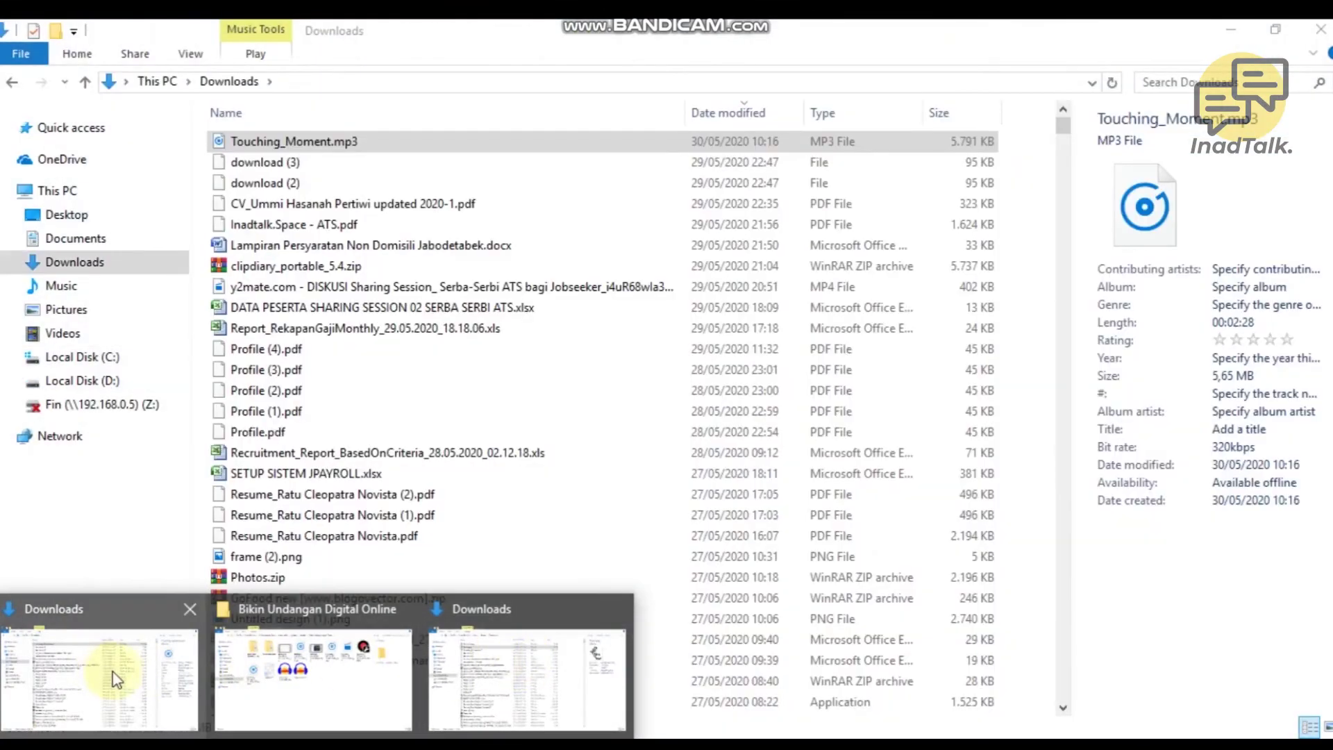
click(115, 680)
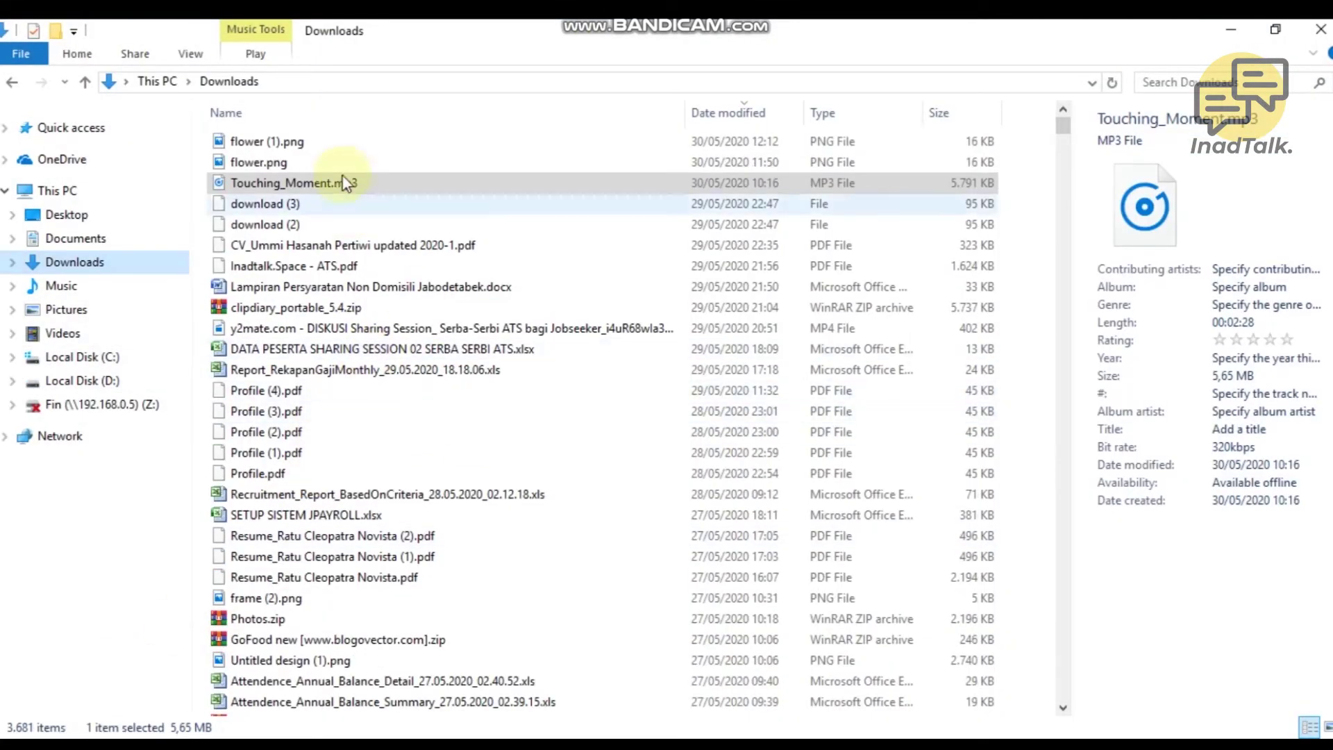
click(283, 142)
drag(368, 174, 532, 382)
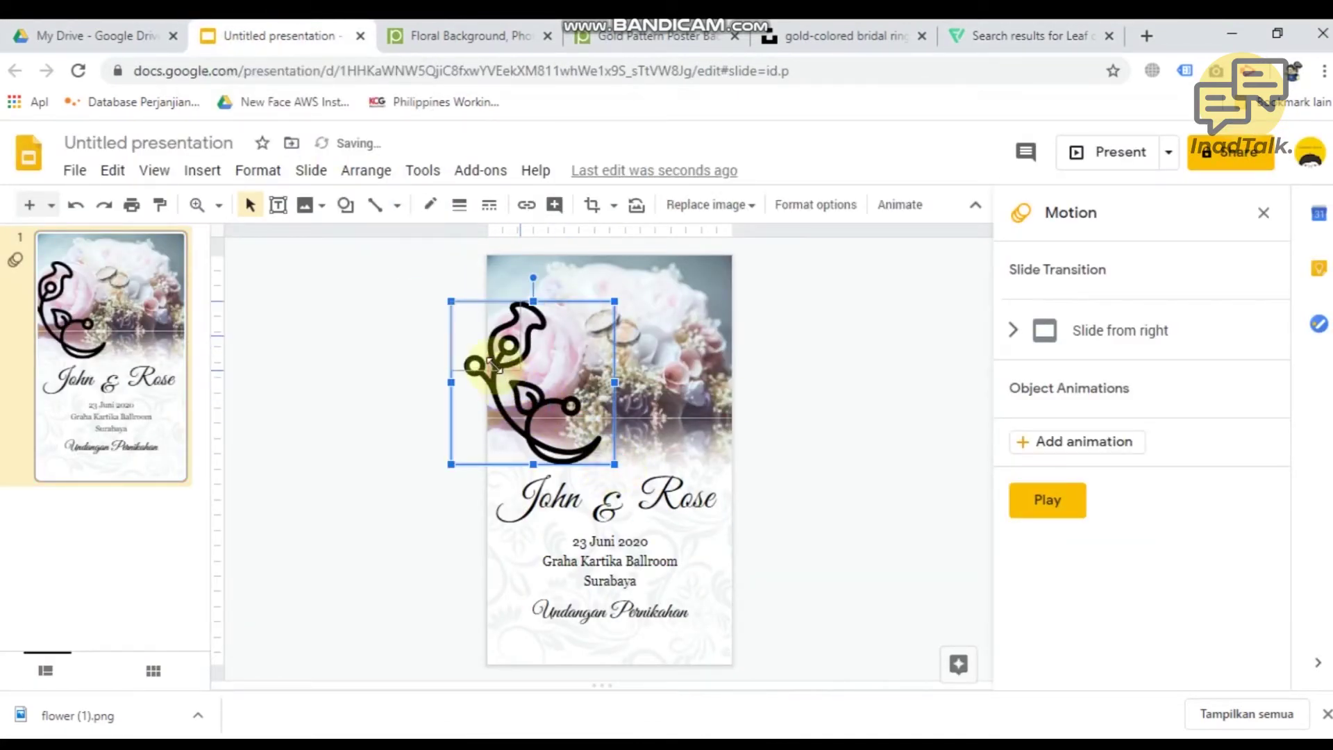
Step: Shrink the flower ornament to about 1 by 1 in and place it just before the "Undangan Pernikahan" text
drag(481, 346, 527, 621)
click(861, 605)
click(523, 611)
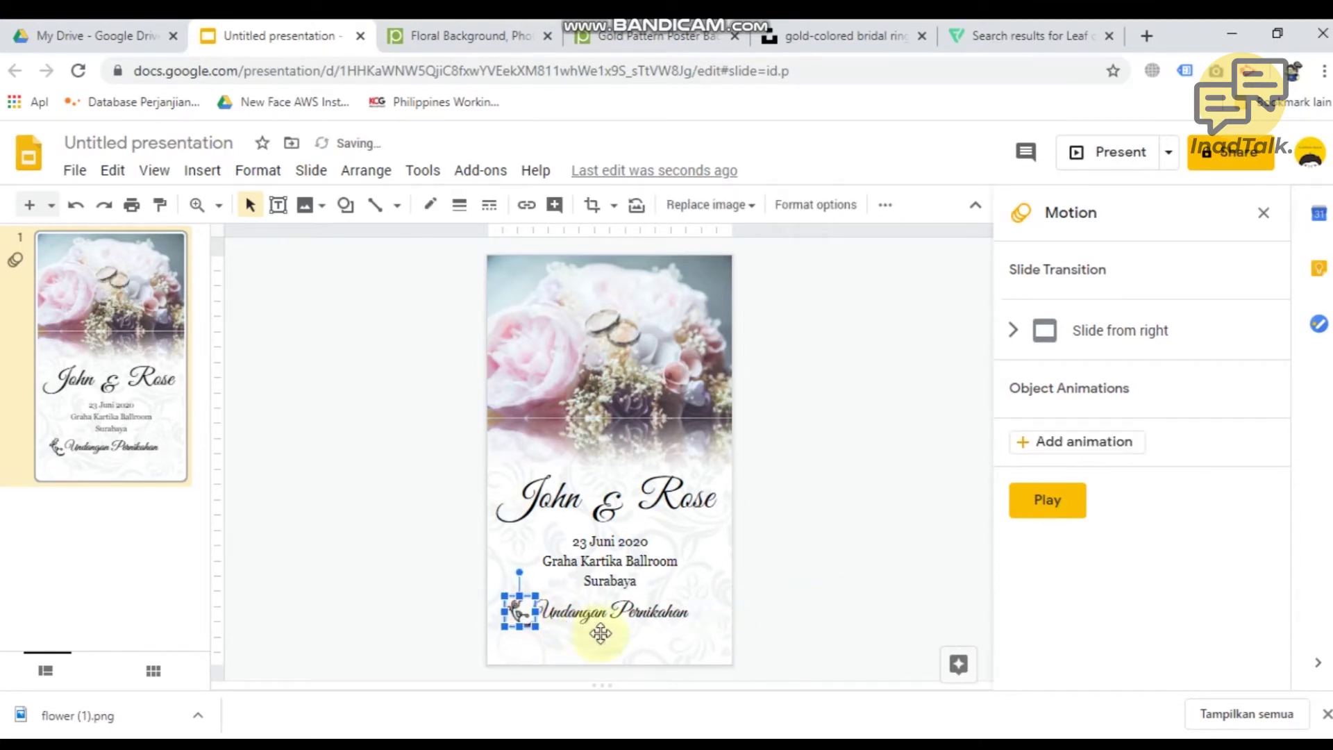
click(877, 592)
click(513, 615)
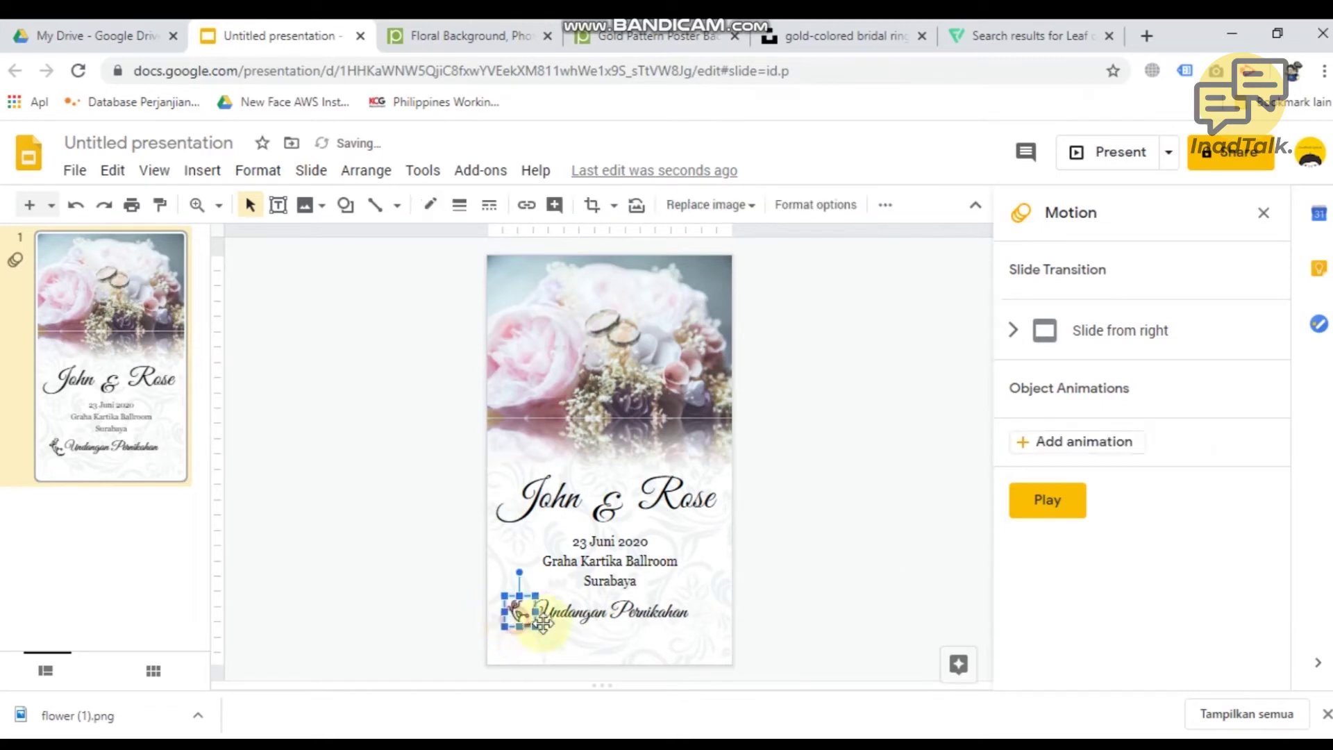
click(879, 566)
Step: Duplicate the flower ornament and flip the copy horizontally
key(ctrl+z)
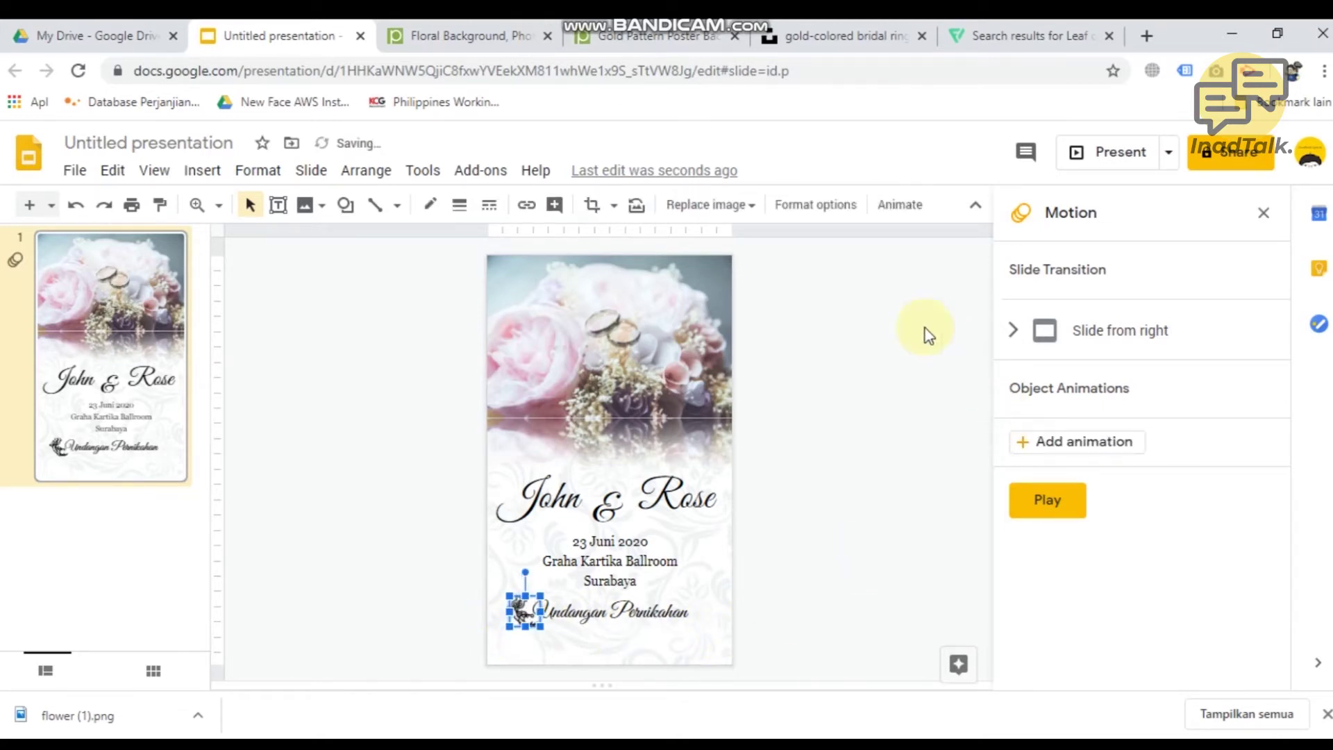
click(809, 205)
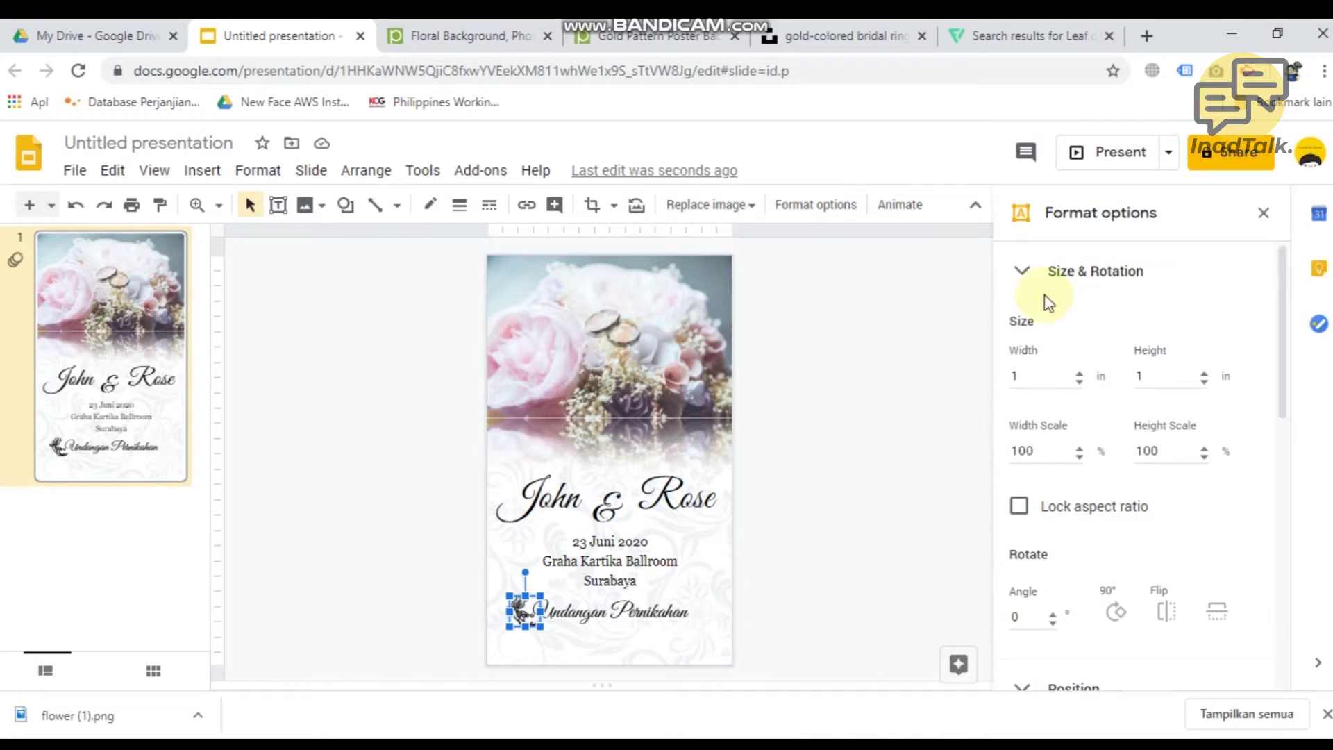
click(1181, 621)
Step: Move the flipped ornament across to the end of the "Undangan Pernikahan" text
key(Right)
key(Right)
key(Right)
key(Right)
key(Right)
key(Right)
key(Right)
key(Right)
key(Right)
key(Right)
key(Right)
key(Right)
key(Right)
key(Right)
key(Right)
key(Right)
key(Right)
key(Right)
key(Right)
key(Right)
key(Right)
key(Right)
key(Right)
key(Right)
key(Right)
key(Right)
key(Right)
key(Right)
key(Right)
key(Right)
key(Right)
key(Right)
key(Right)
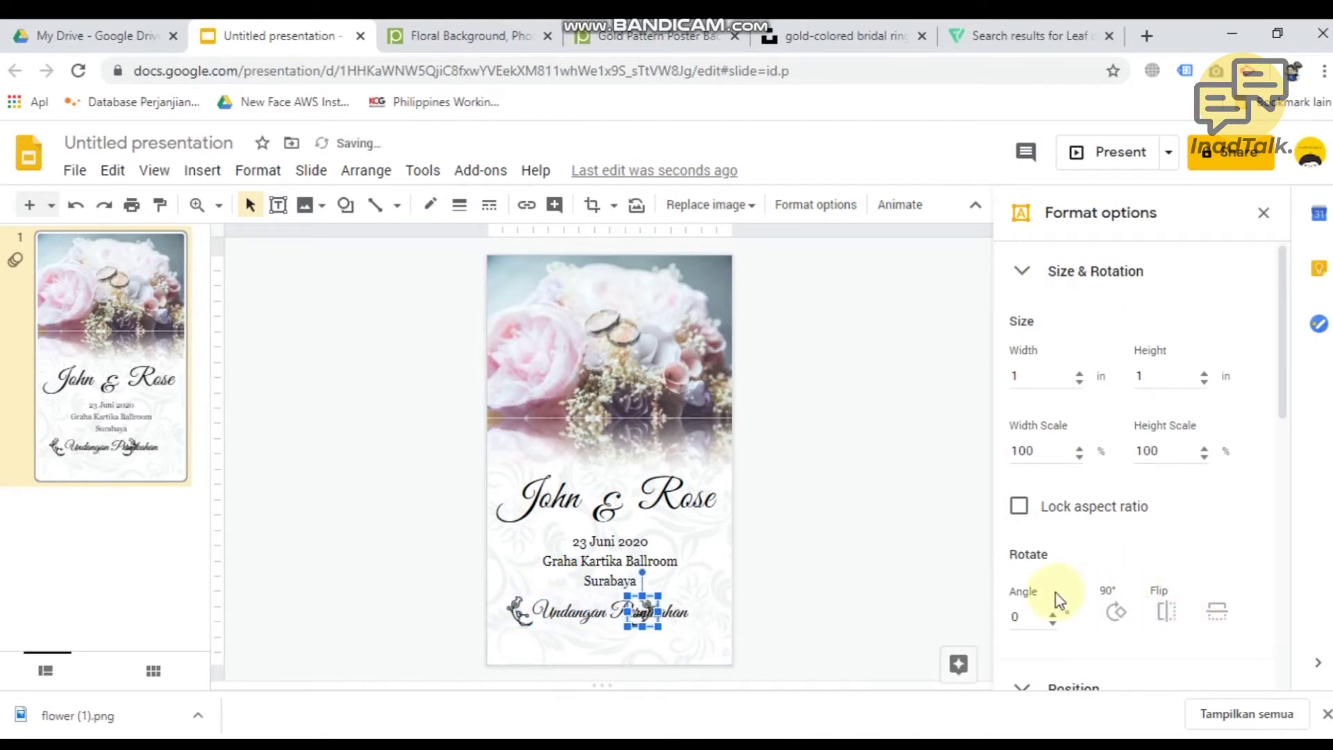
key(Right)
key(Right)
key(Right)
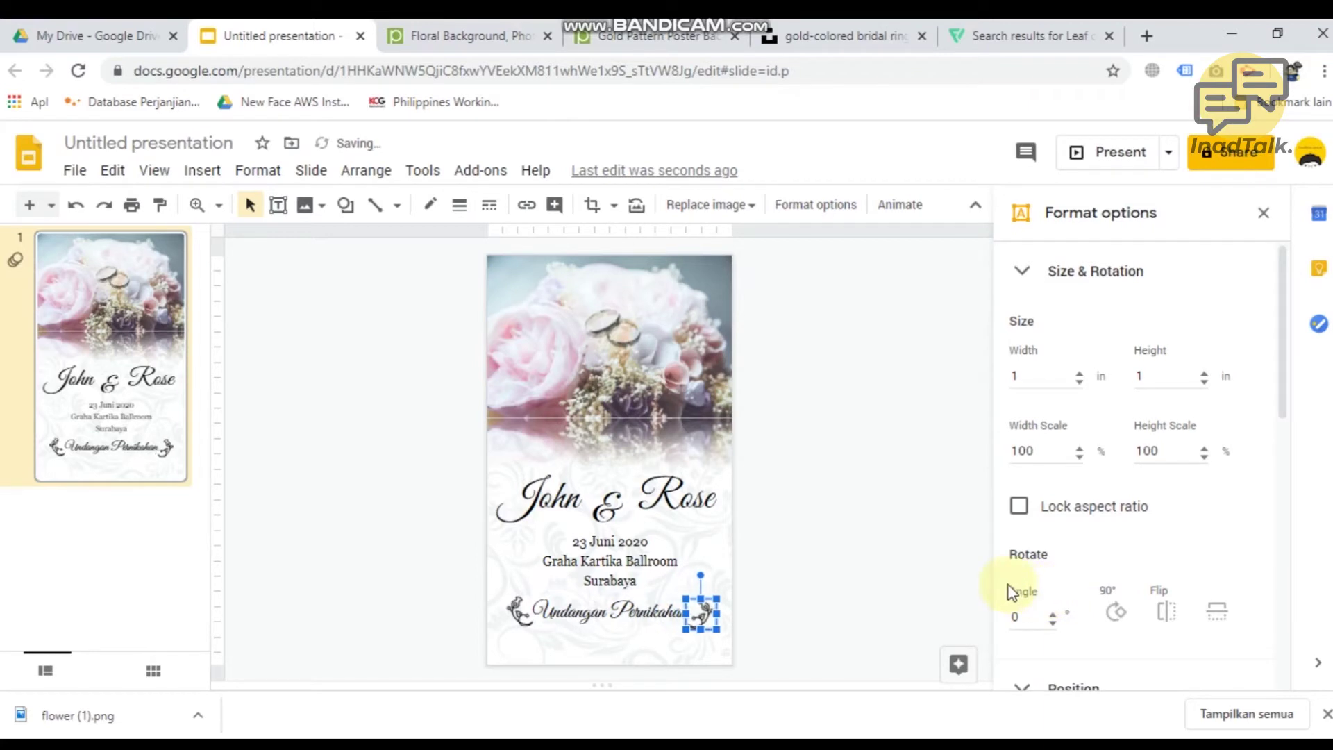
Step: Fine-tune the flipped ornament's position so it is level with the original and clear of the word "Pernikahan"
click(965, 587)
click(702, 611)
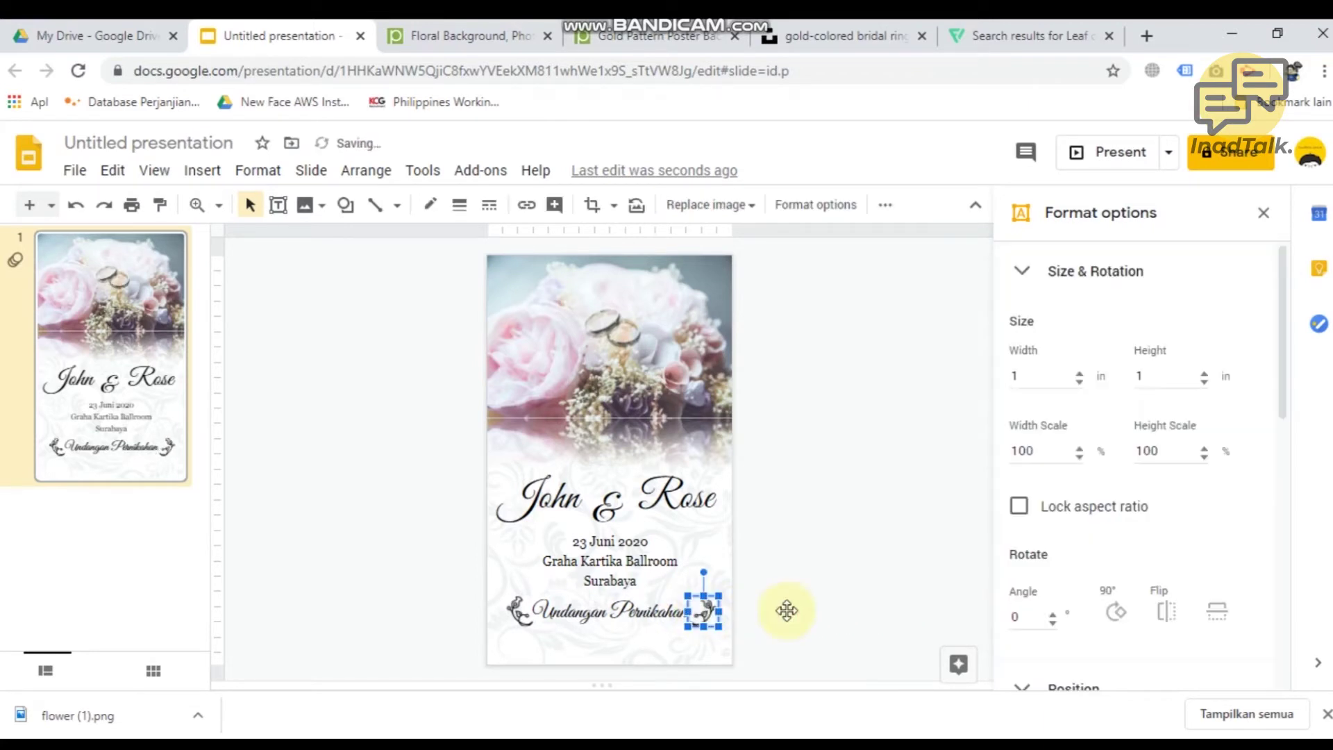
click(800, 613)
click(710, 609)
click(826, 621)
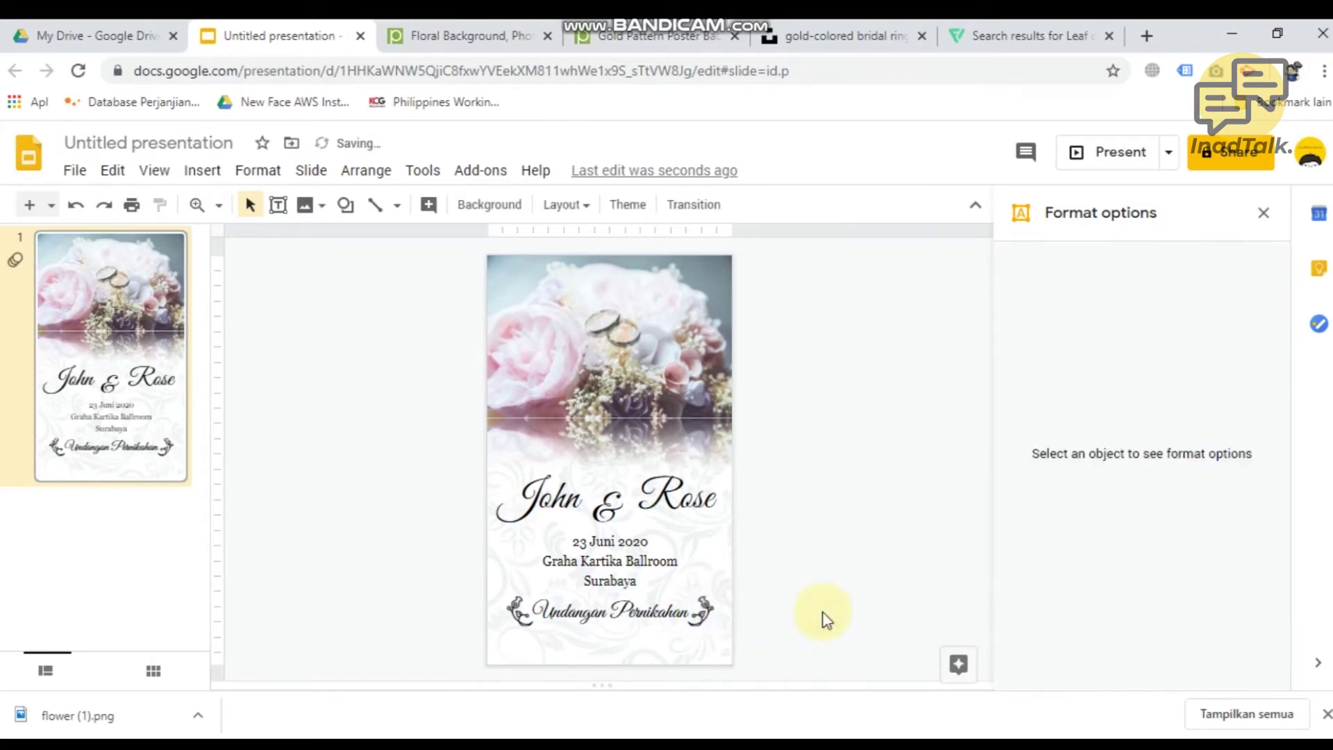
click(709, 617)
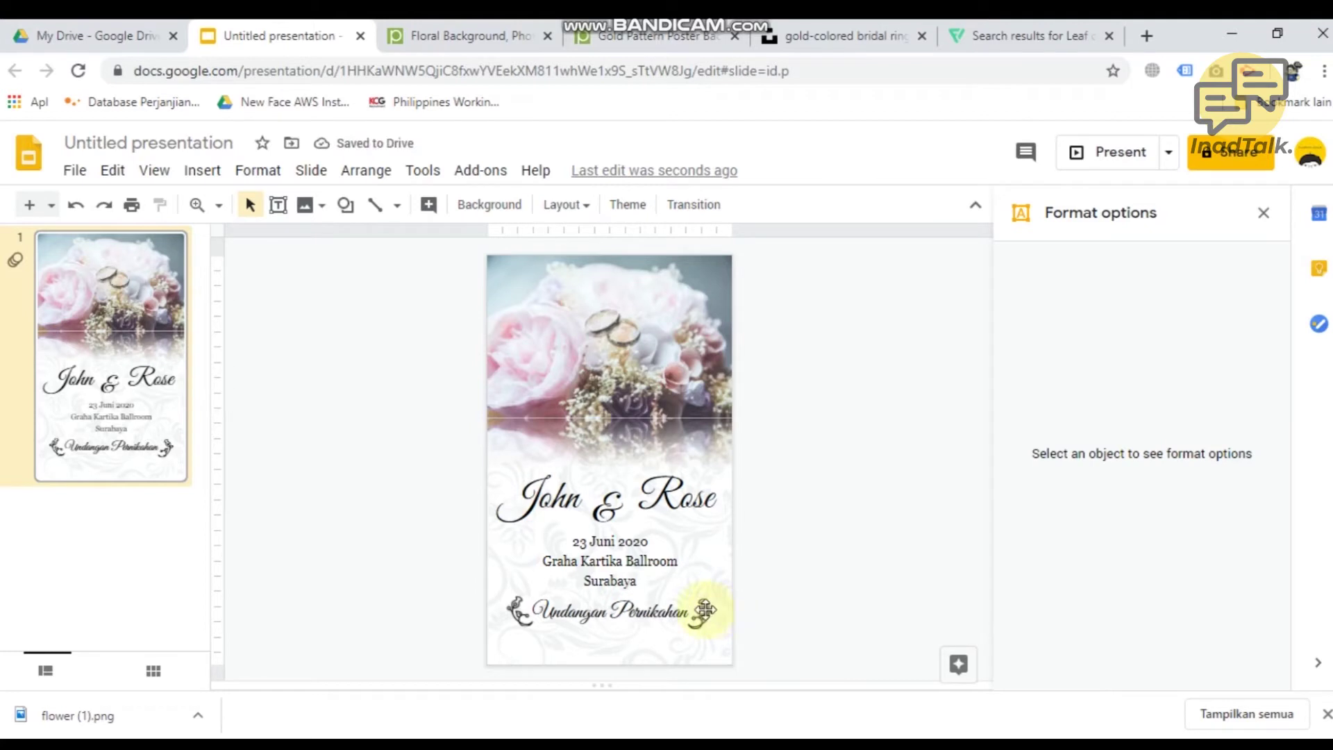
drag(701, 609, 703, 608)
click(782, 617)
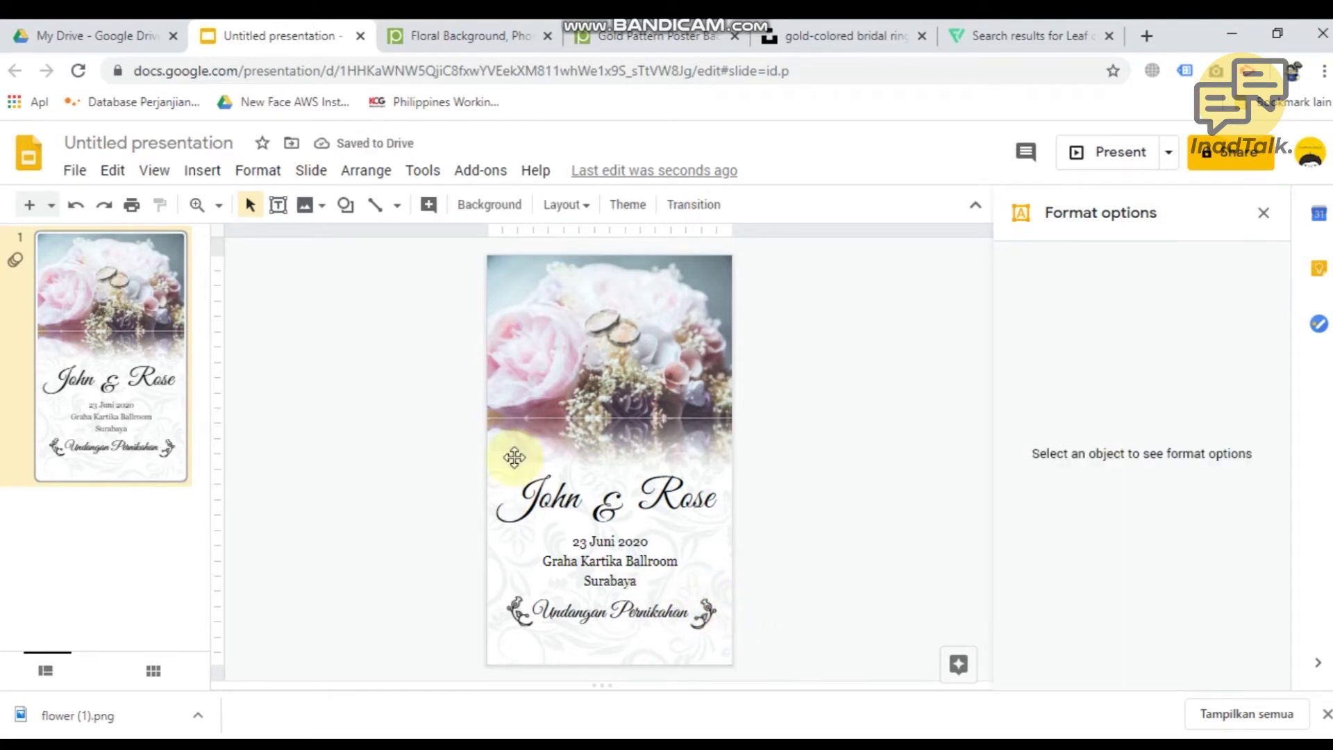
Step: Add a text box below the "Undangan Pernikahan" caption reading "Swipe right → or detail"
click(278, 209)
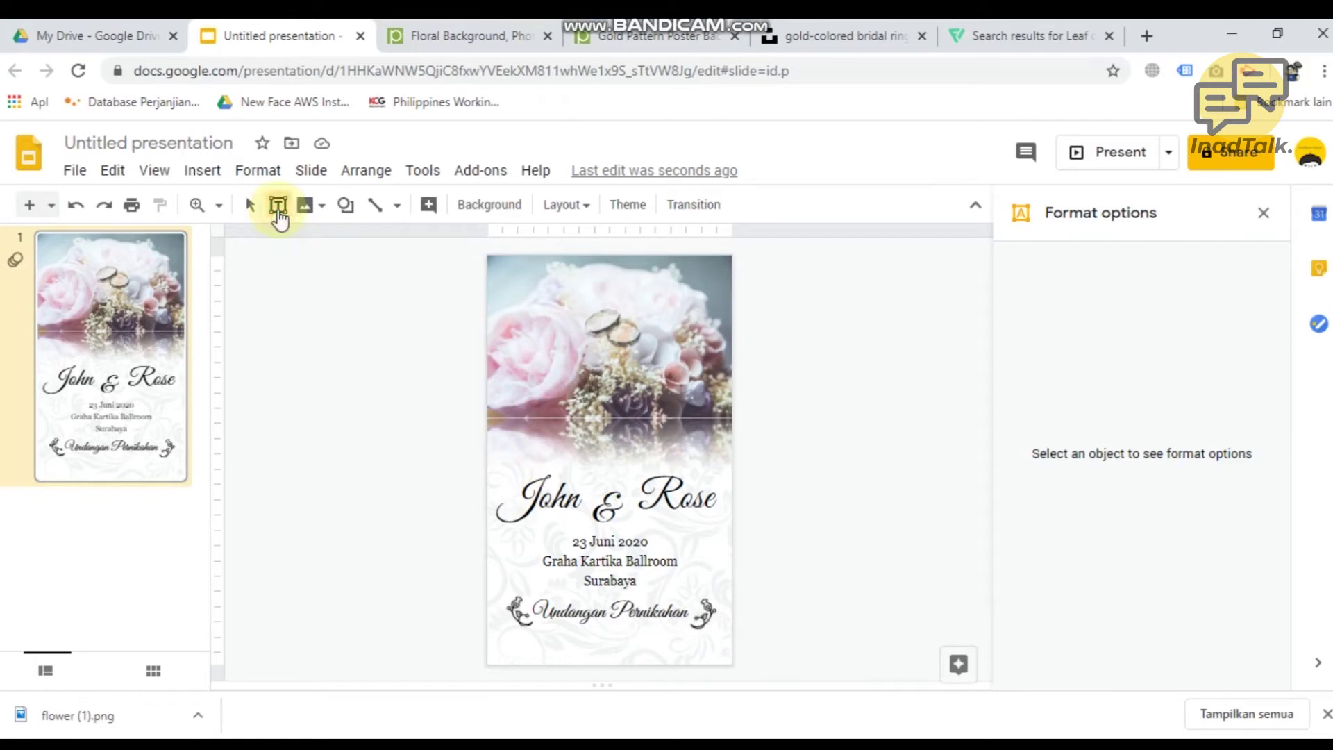
drag(561, 634, 761, 634)
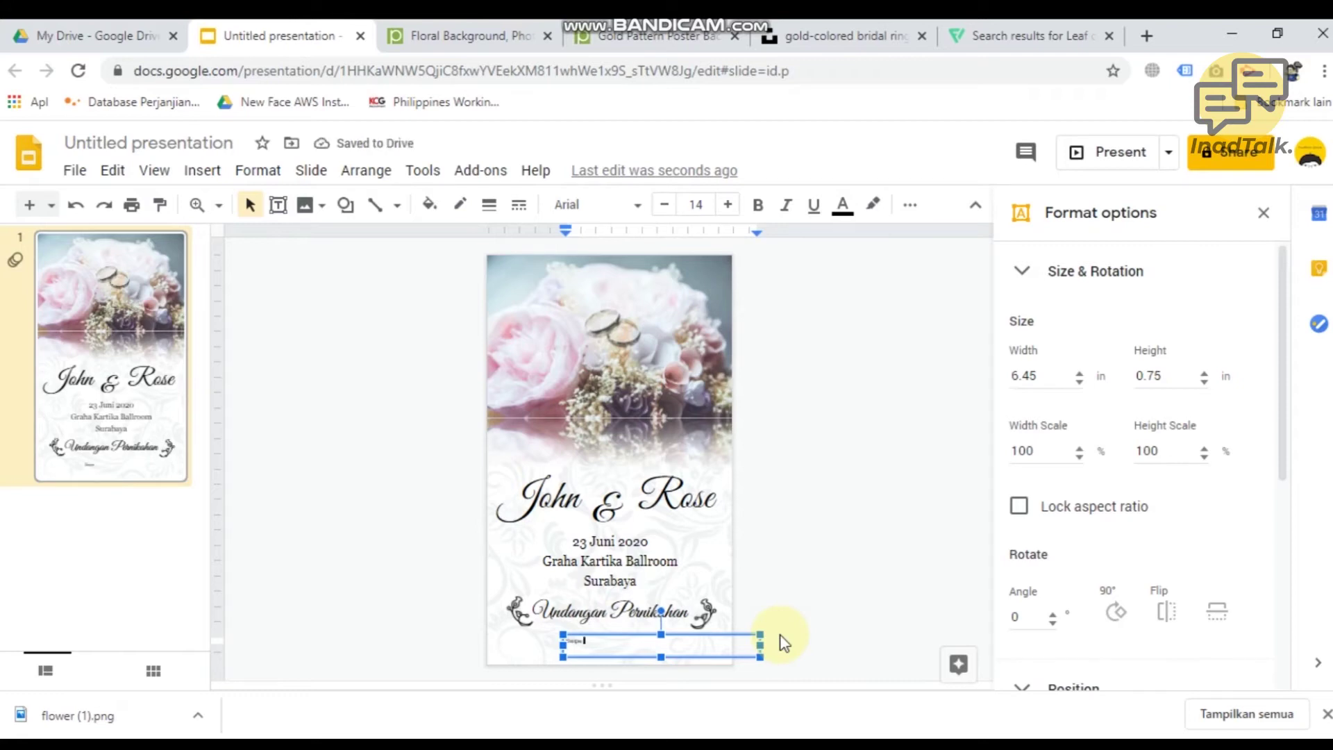
text(Swipe right --)
text(>)
text( for detail)
Step: Format all of the swipe hint text as 24 pt Georgia
key(ctrl+a)
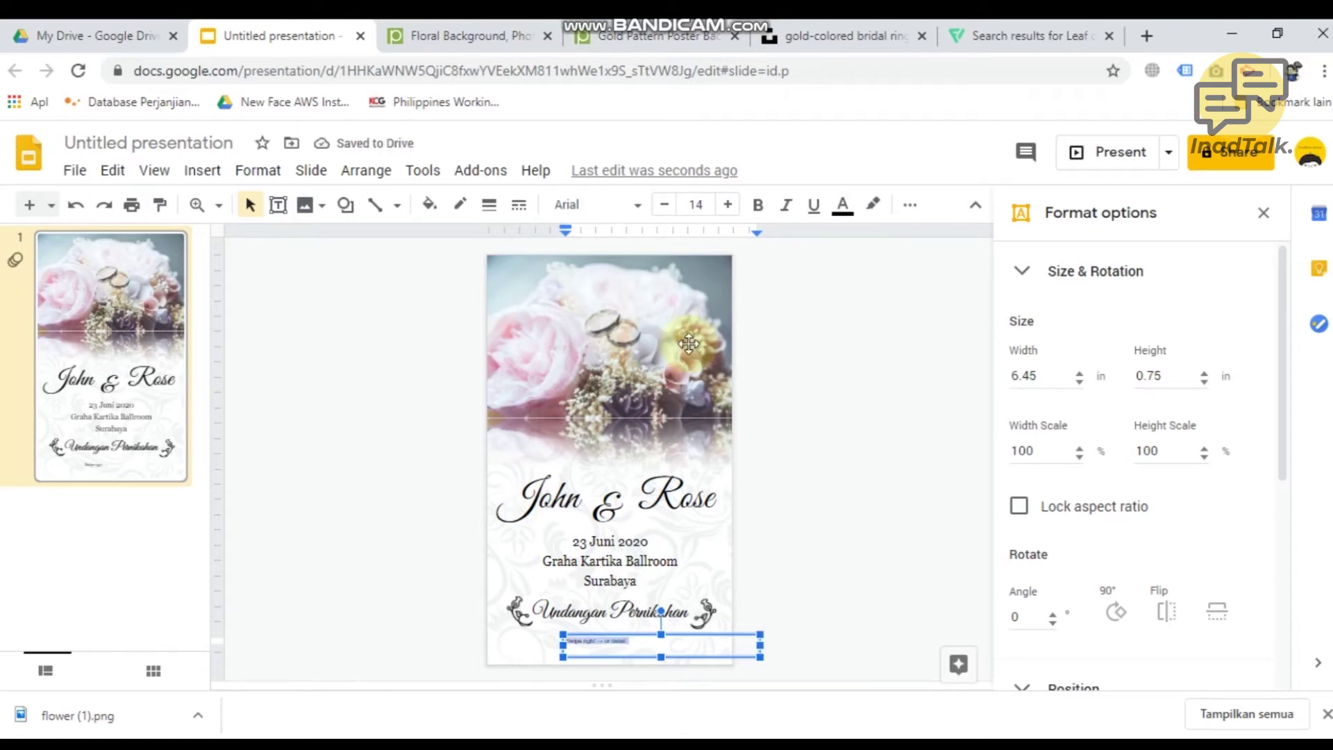
click(717, 209)
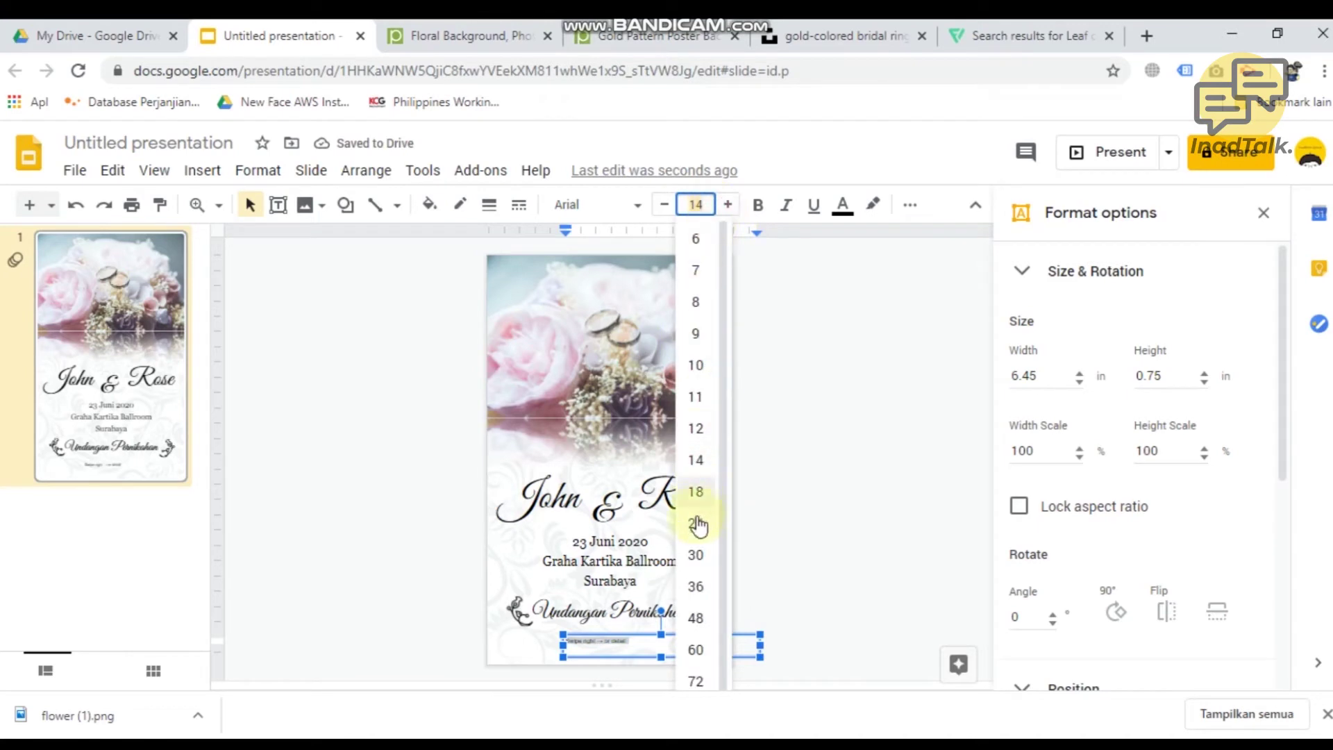
click(698, 555)
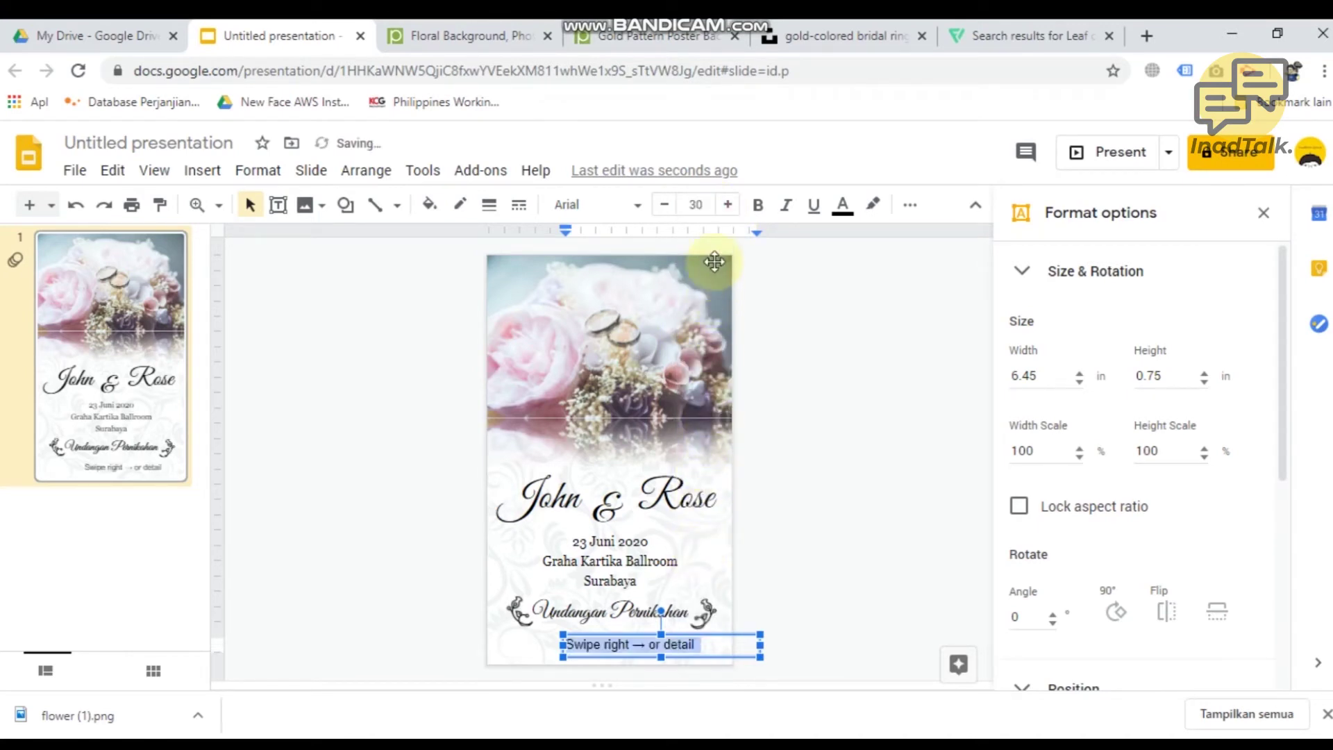
click(697, 204)
click(696, 524)
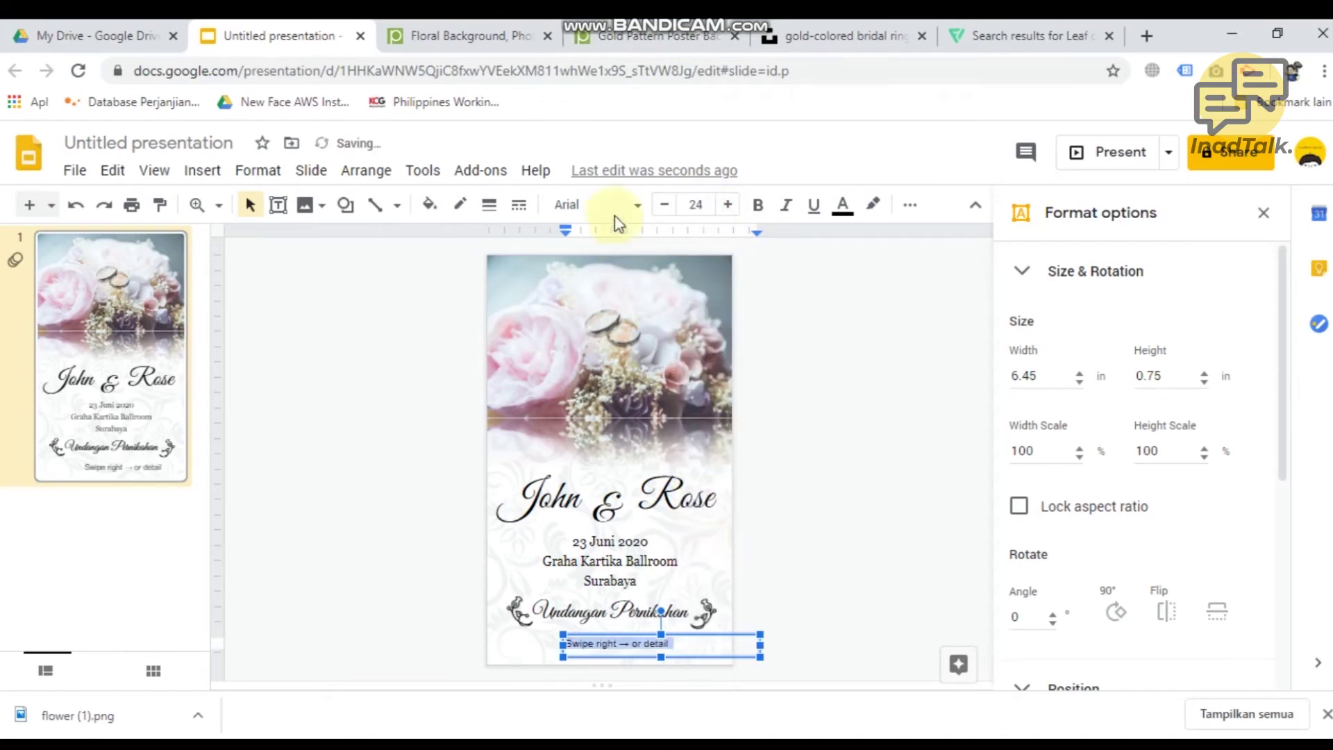
click(614, 209)
click(616, 320)
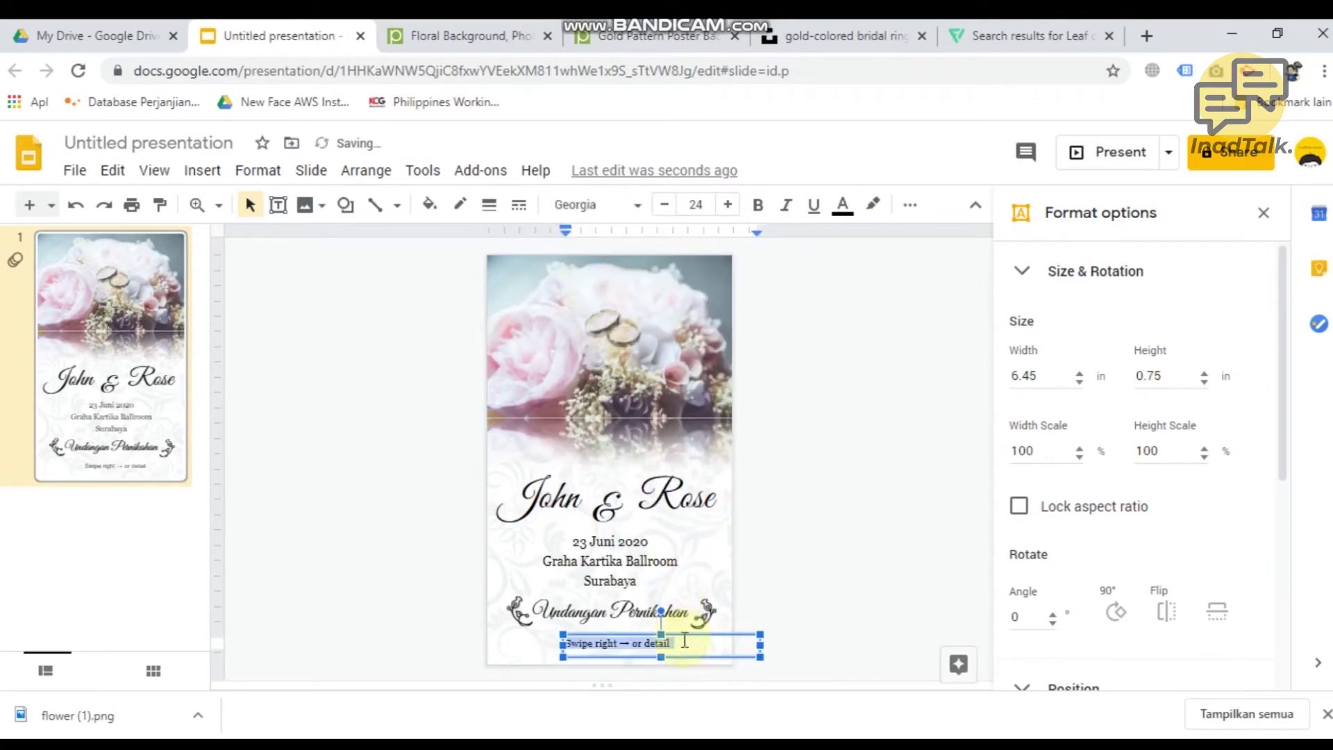
Step: Center-align the swipe hint text and center its text box horizontally on the page
click(910, 204)
click(507, 241)
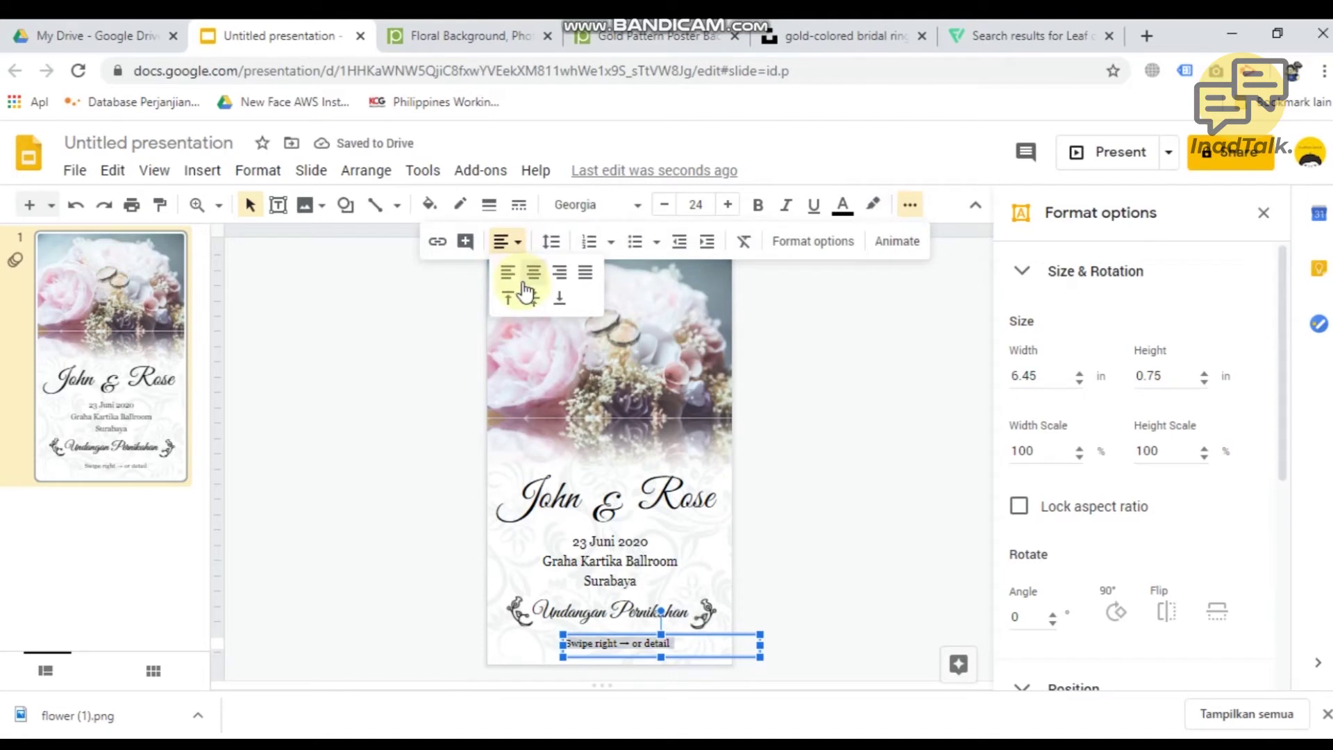
click(534, 273)
right_click(742, 657)
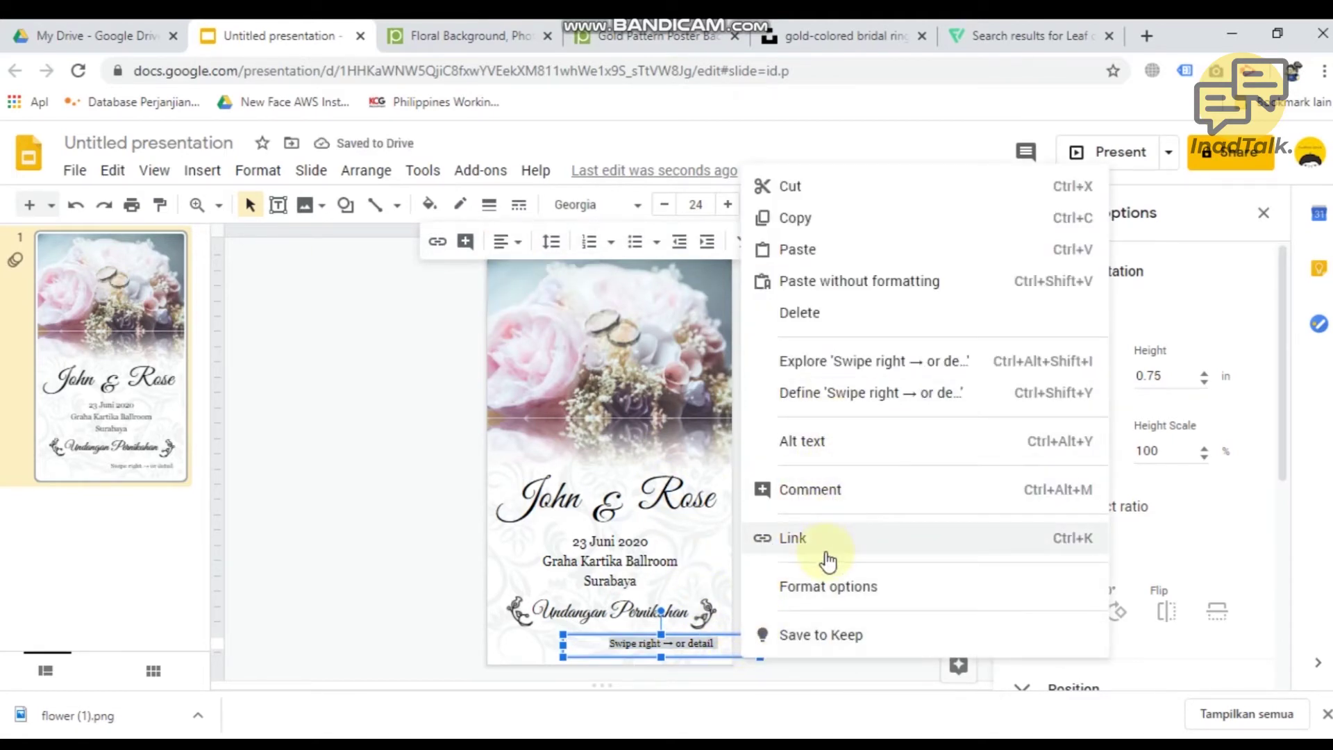
click(684, 643)
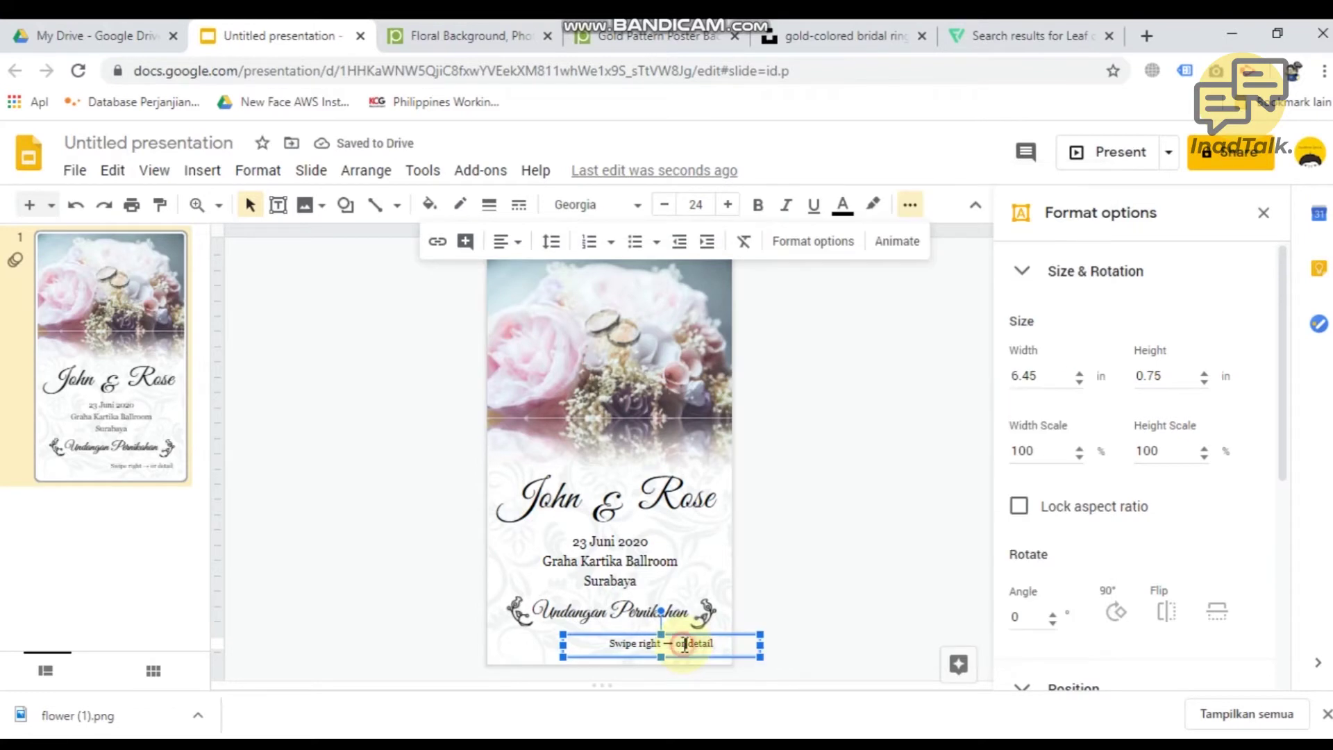
right_click(725, 656)
mouse_move(872, 531)
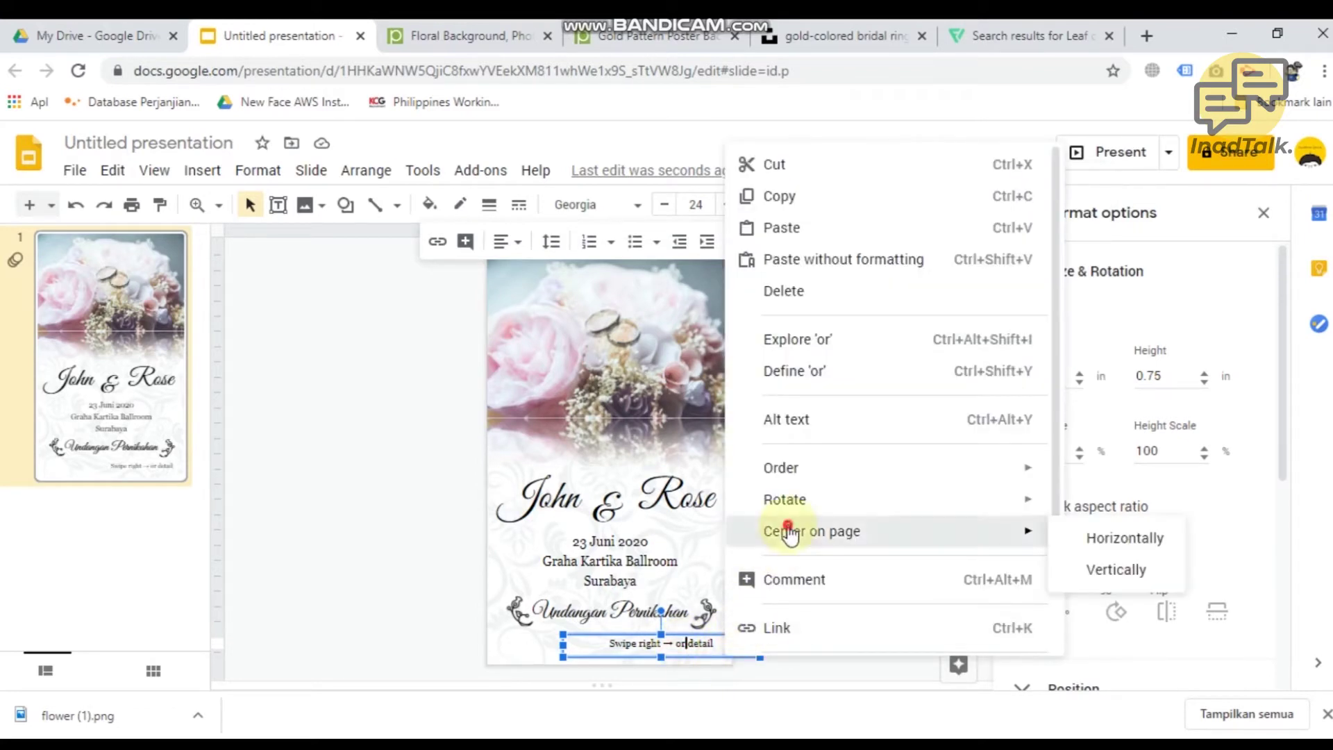
click(1097, 537)
click(627, 648)
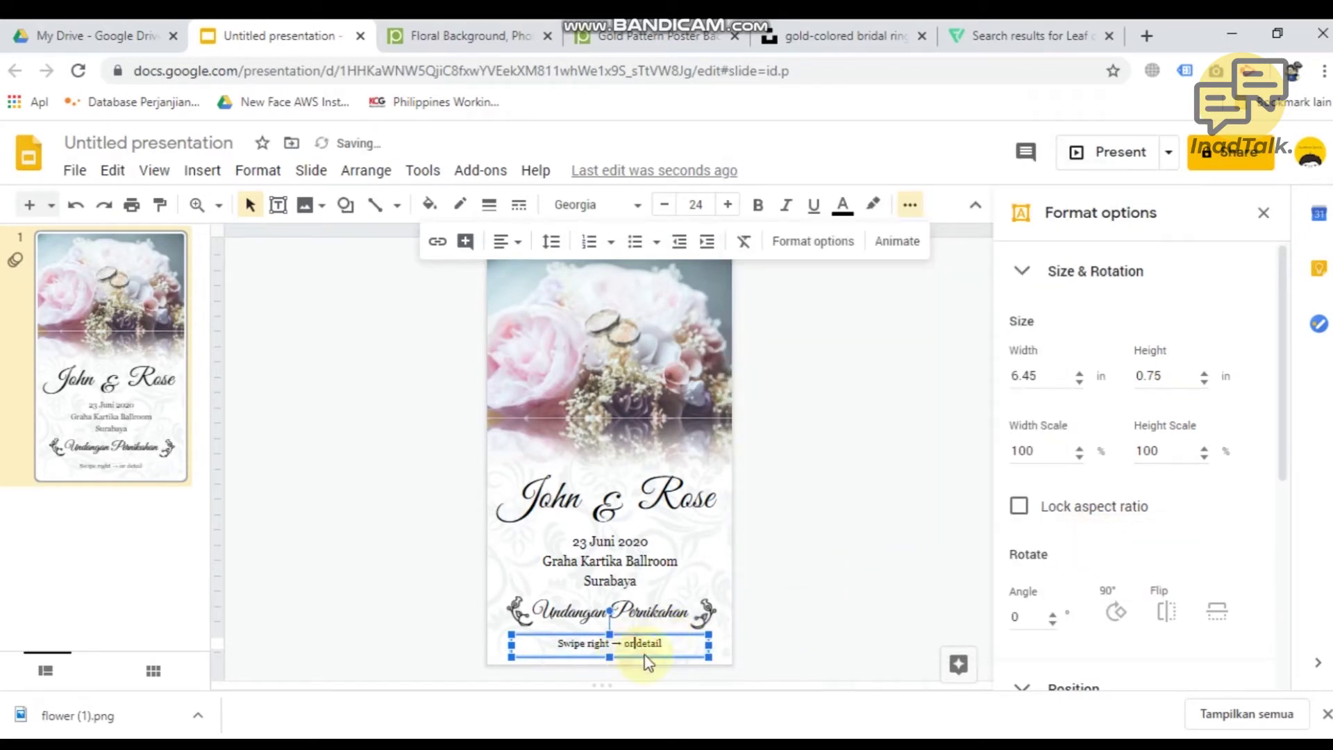
Step: Nudge the swipe hint text box up until it sits close beneath the "Undangan Pernikahan" caption
key(Escape)
key(Up)
key(Up)
key(Up)
key(Up)
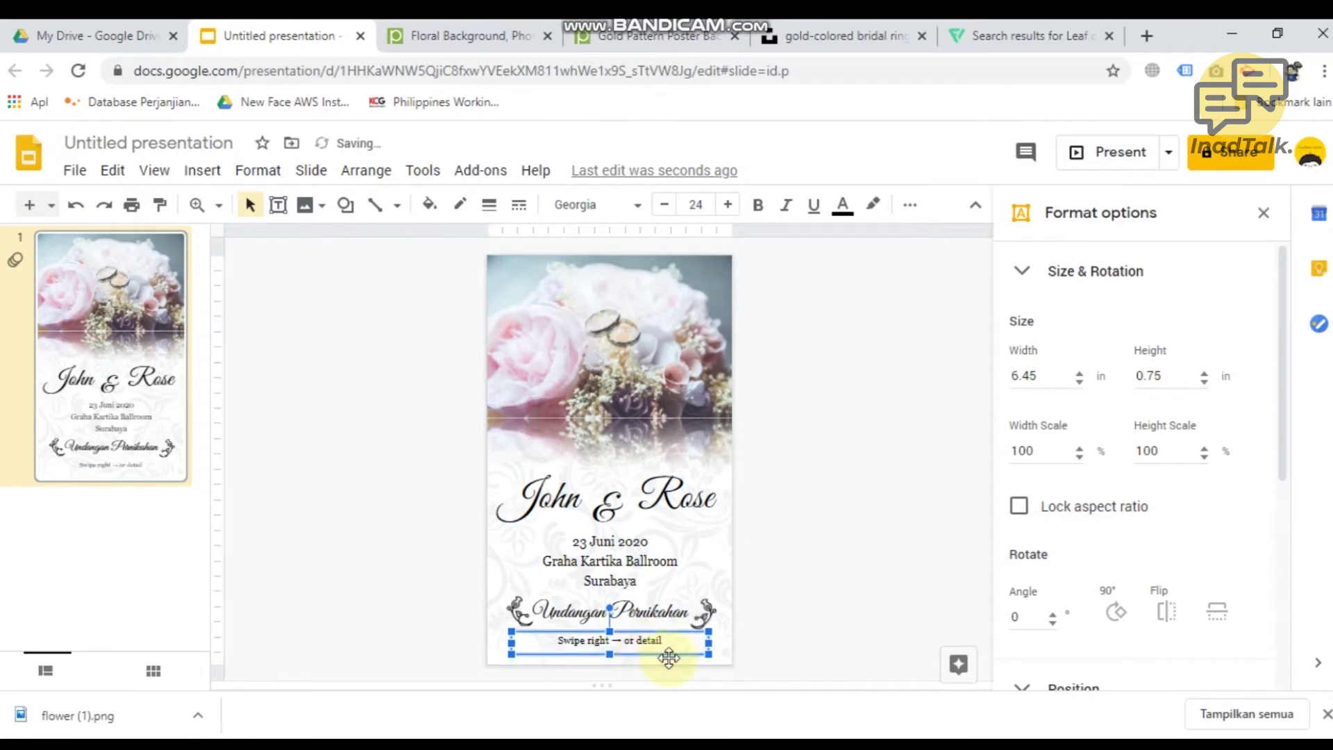
key(Down)
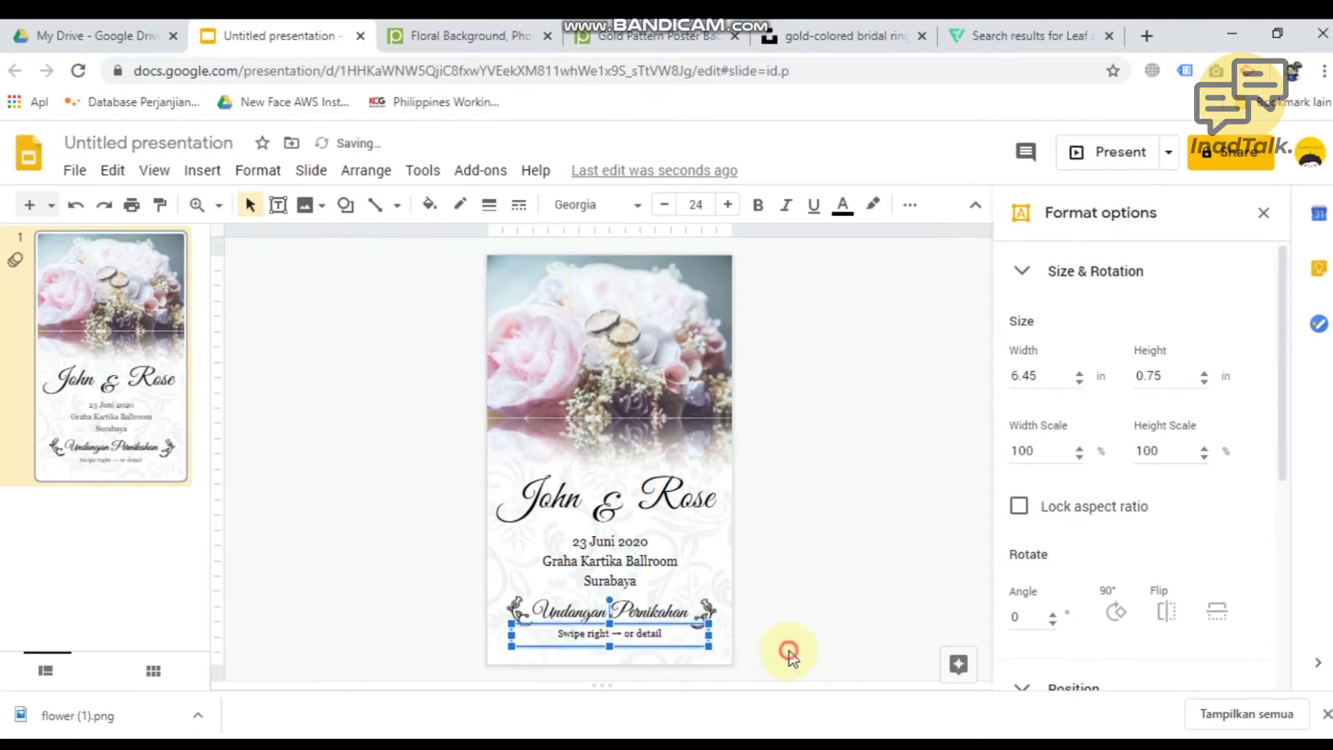
Step: Correct "or" to "for" so the hint reads "Swipe right → for detail"
click(639, 645)
click(626, 634)
text(f)
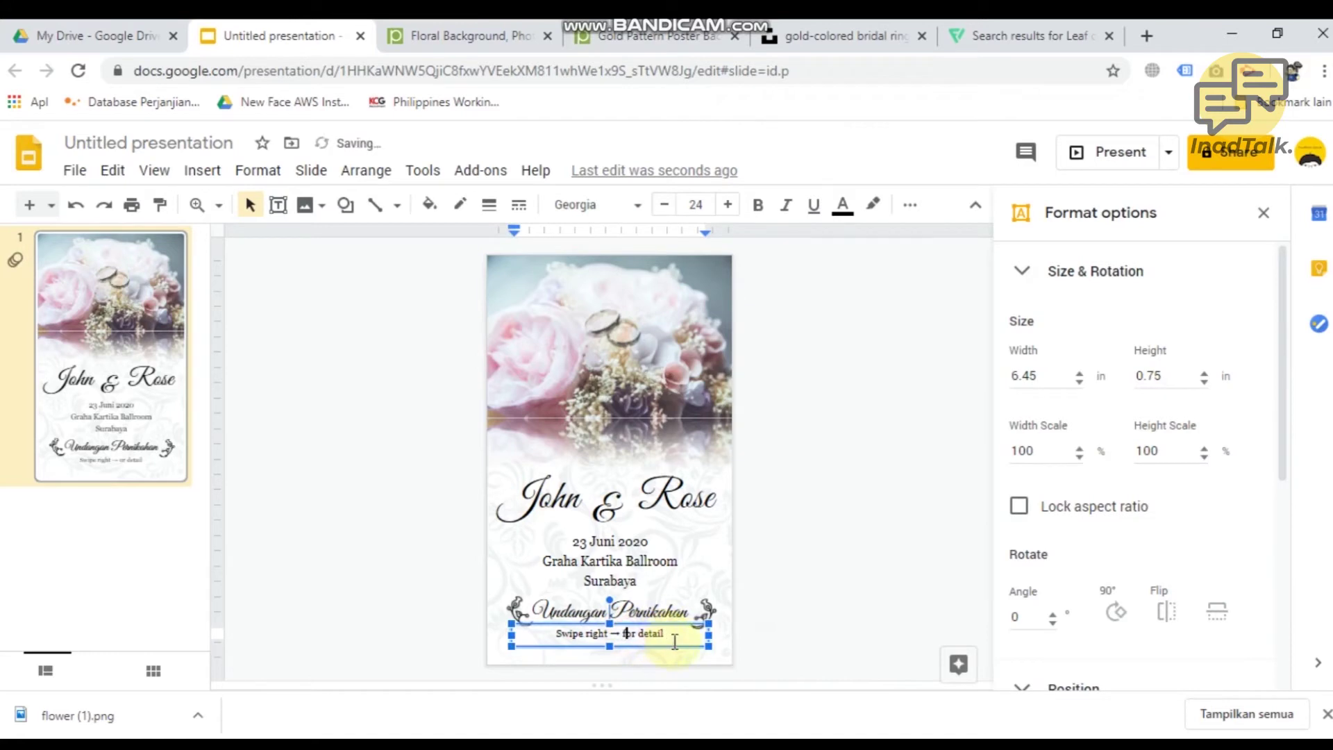
click(781, 650)
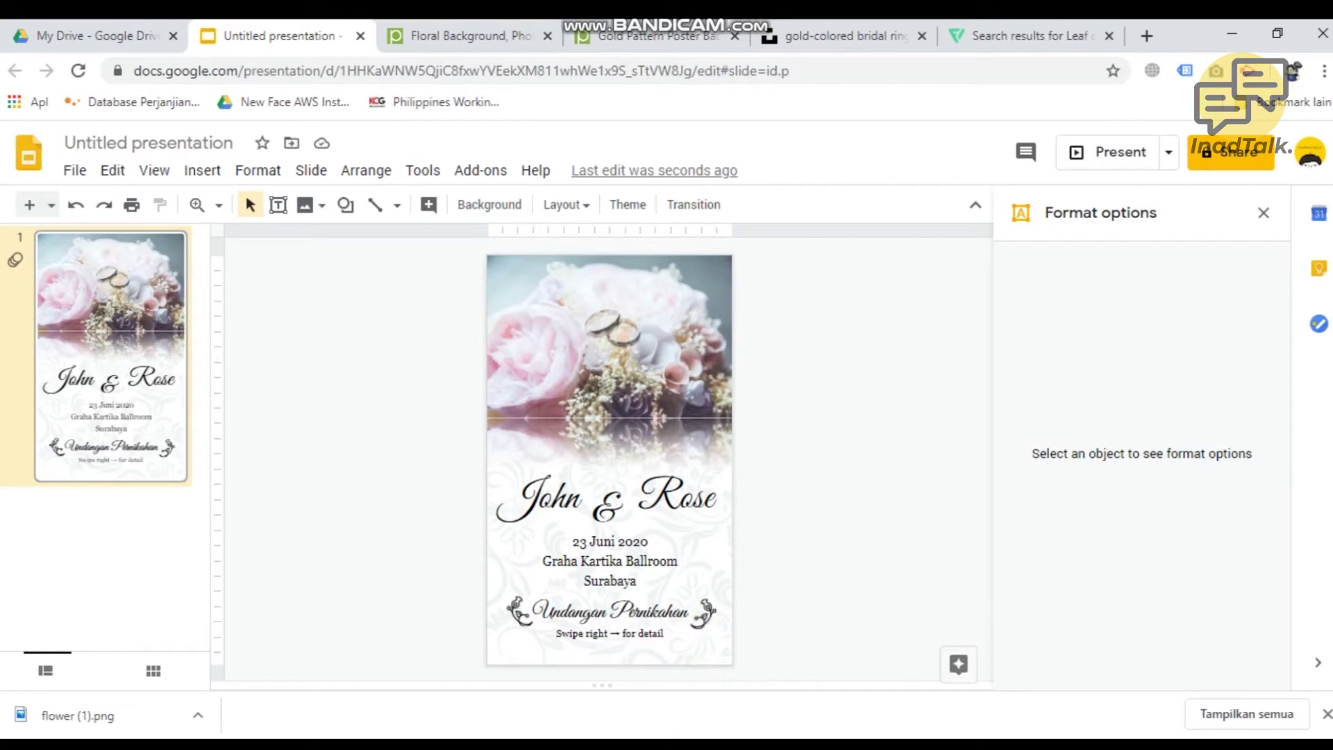
Step: Add a second slide after the card and apply the Blank layout to it
right_click(92, 536)
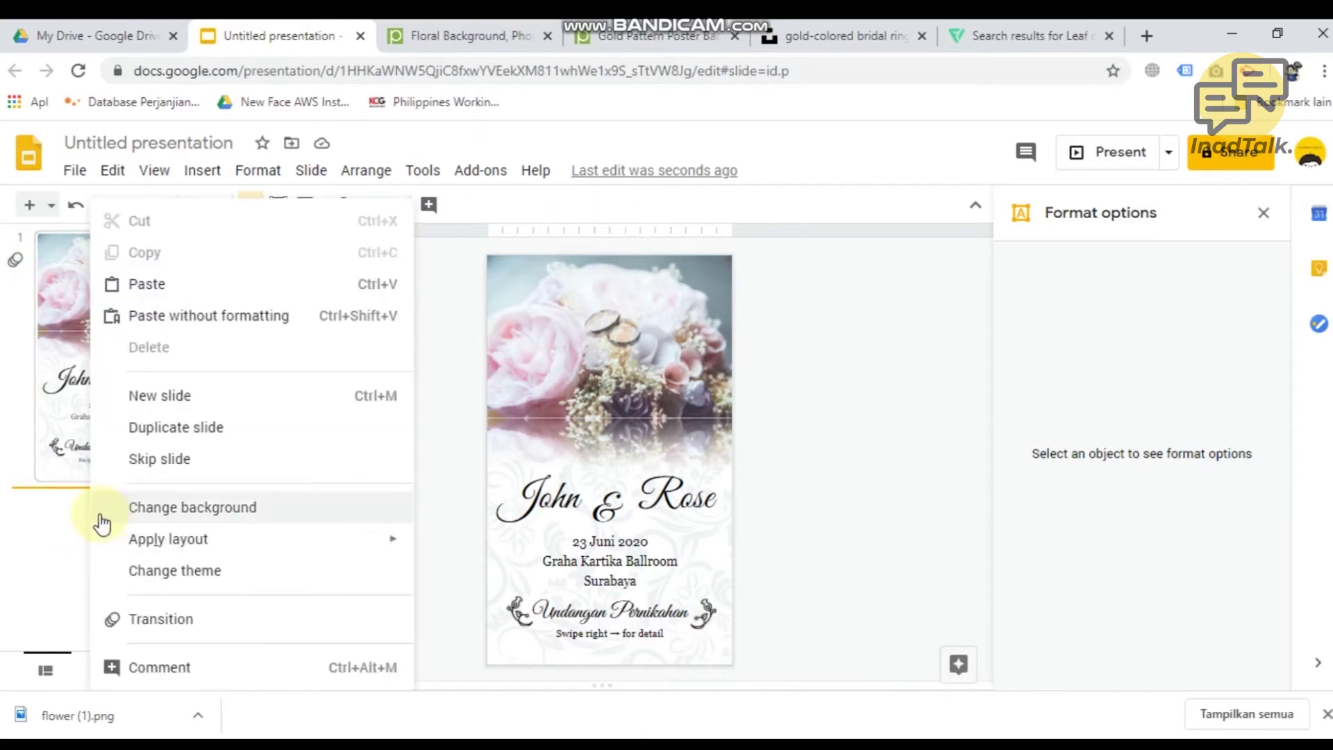
click(156, 396)
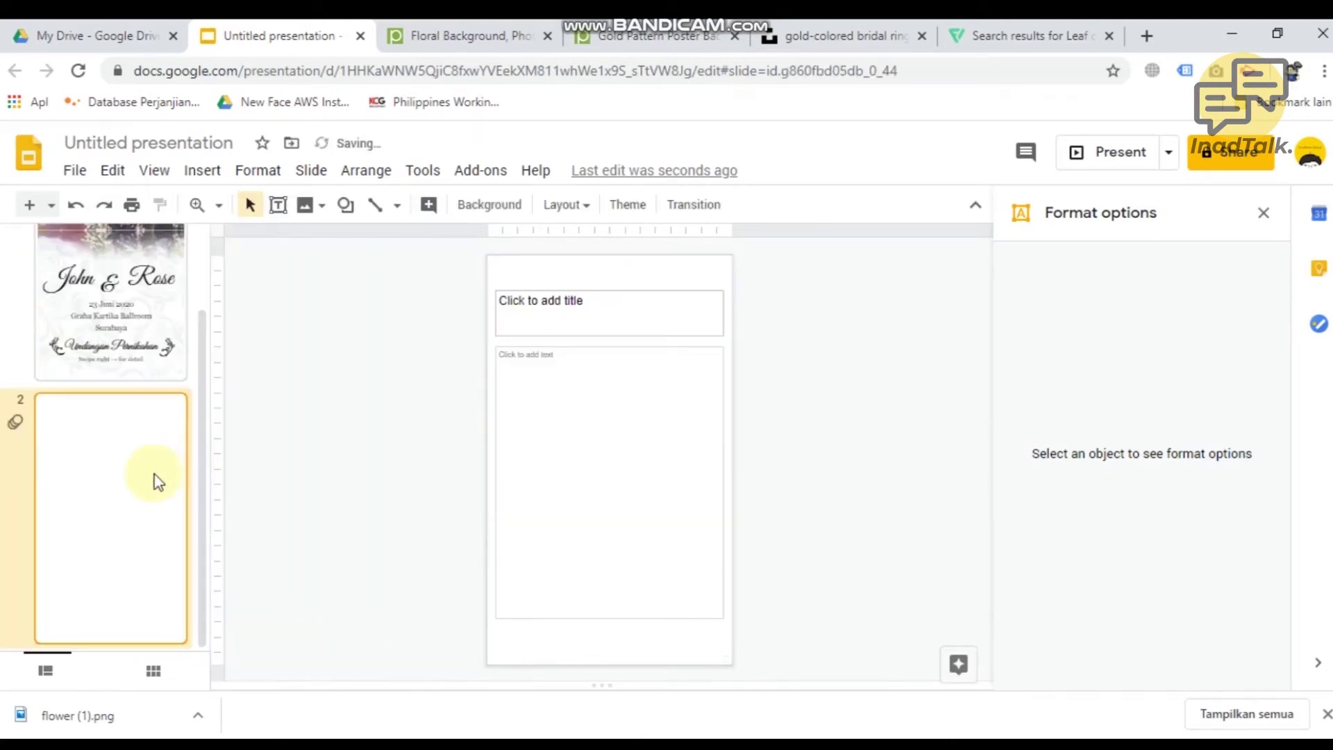
right_click(128, 482)
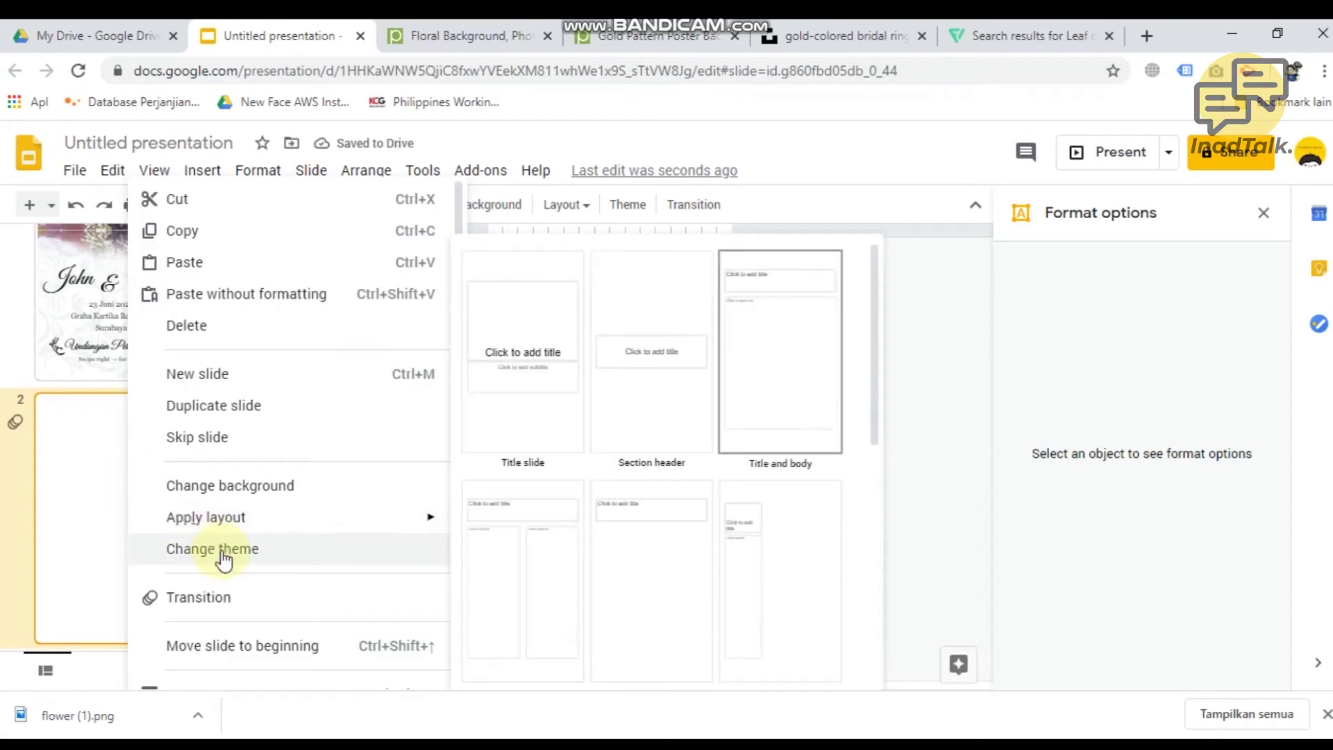
mouse_move(232, 535)
scroll(736, 556, down, 5)
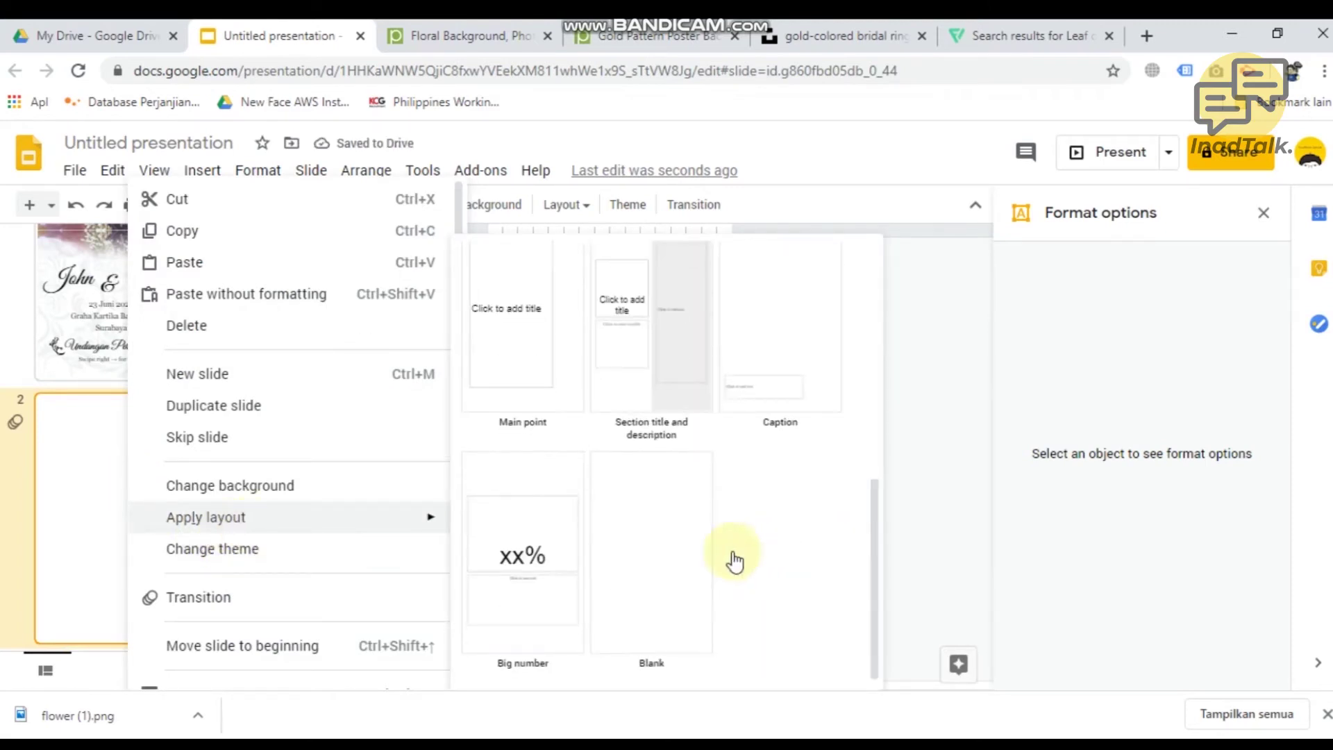
click(627, 577)
Step: Copy the patterned background image from slide 1 onto the blank slide 2
click(87, 365)
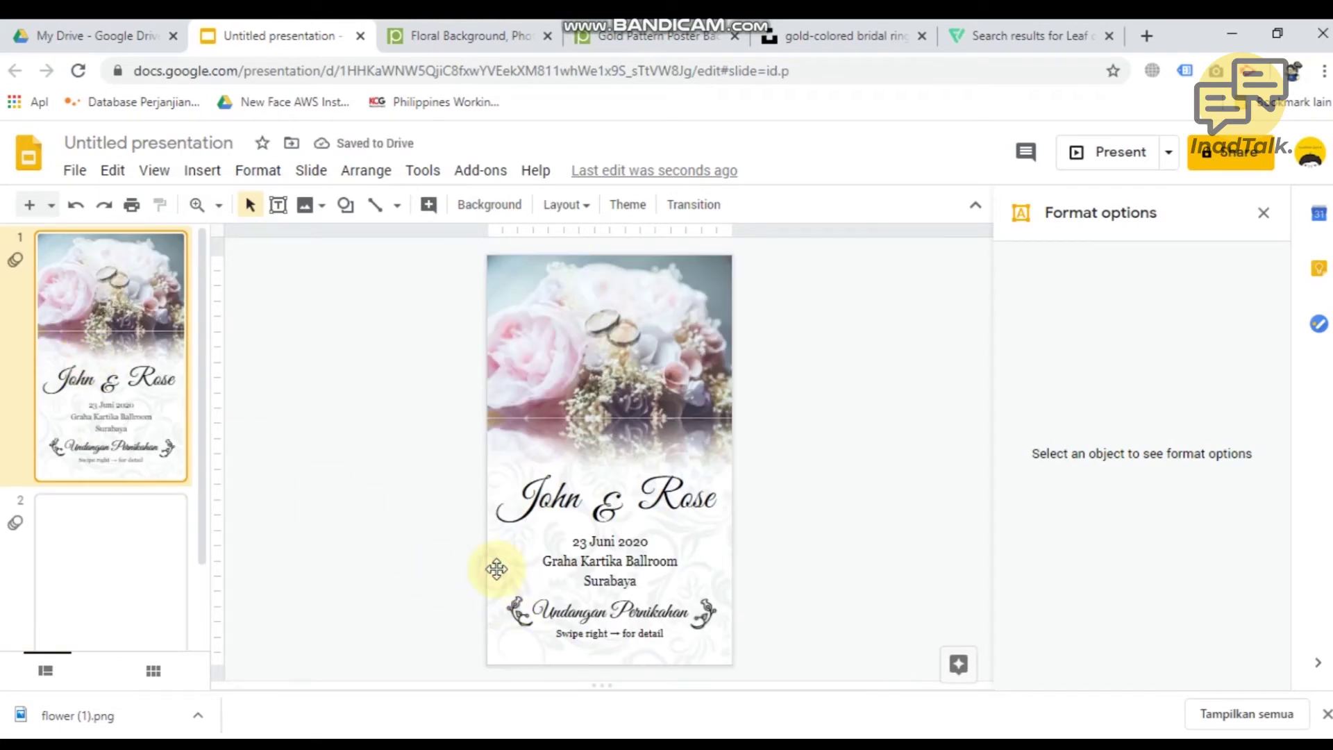
click(497, 569)
click(486, 656)
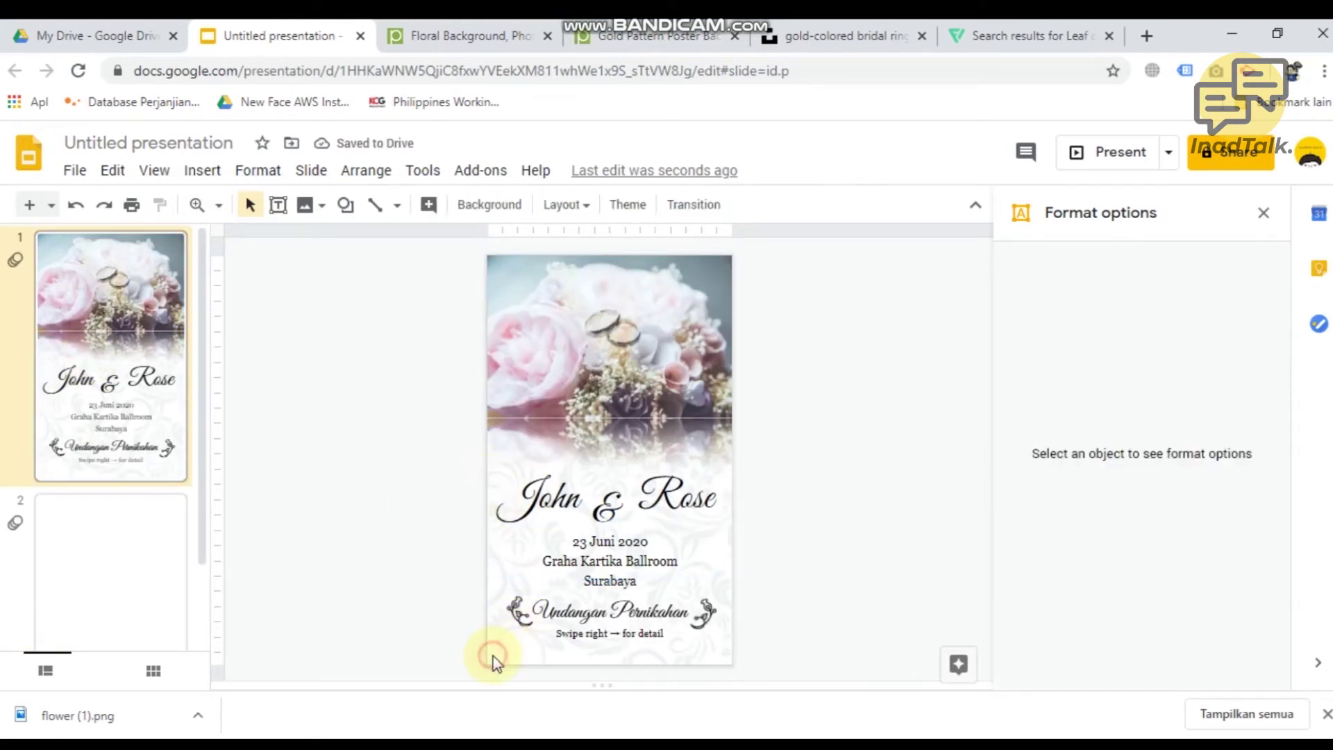
click(498, 660)
click(132, 573)
key(ctrl+v)
click(353, 500)
Step: Copy the couple's two name text boxes and the "&" from slide 1 onto slide 2
click(140, 348)
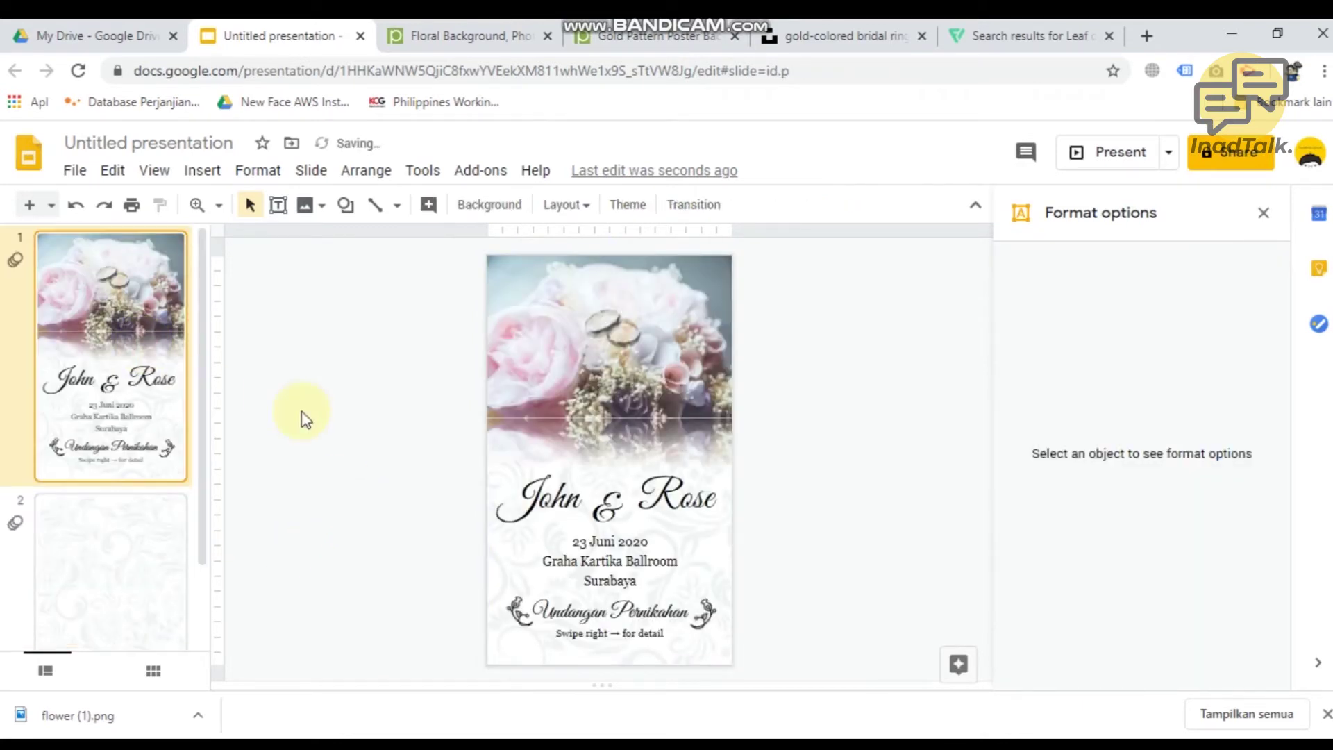
click(564, 500)
shift+click(609, 505)
shift+click(684, 499)
click(125, 551)
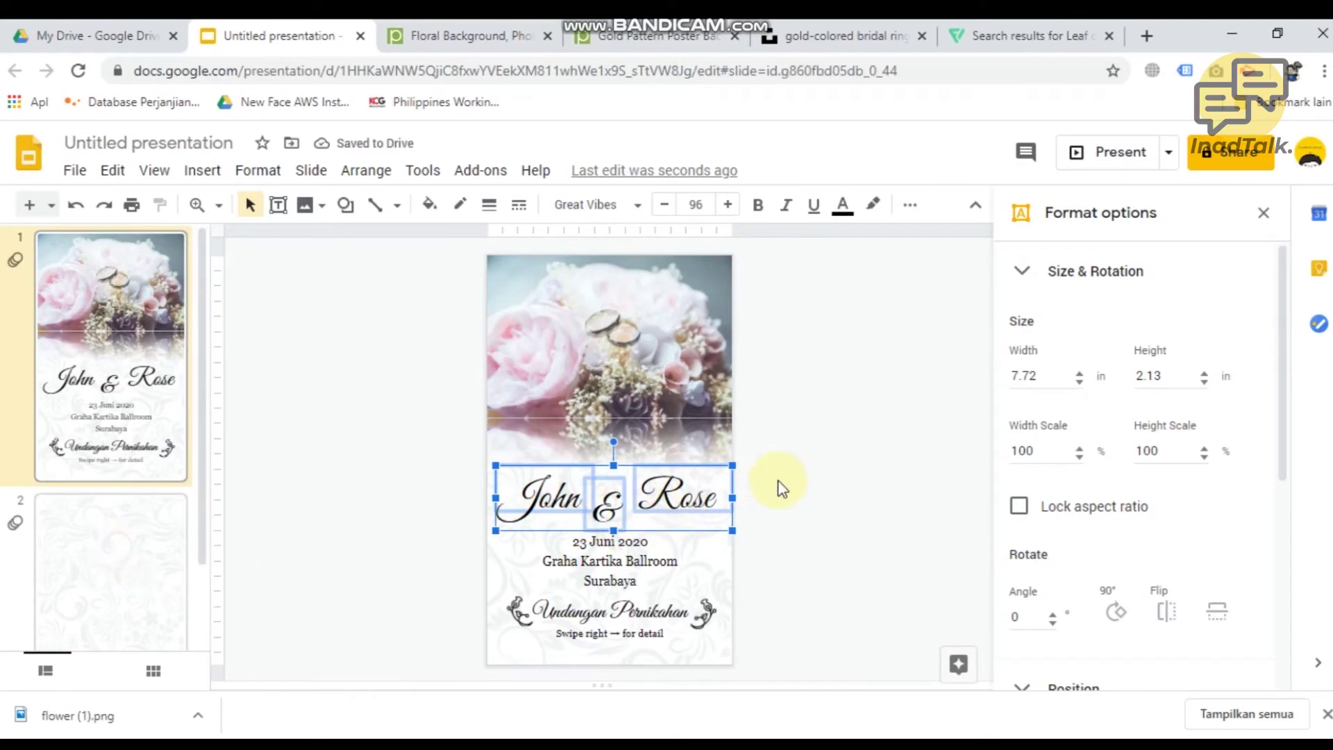
key(ctrl+v)
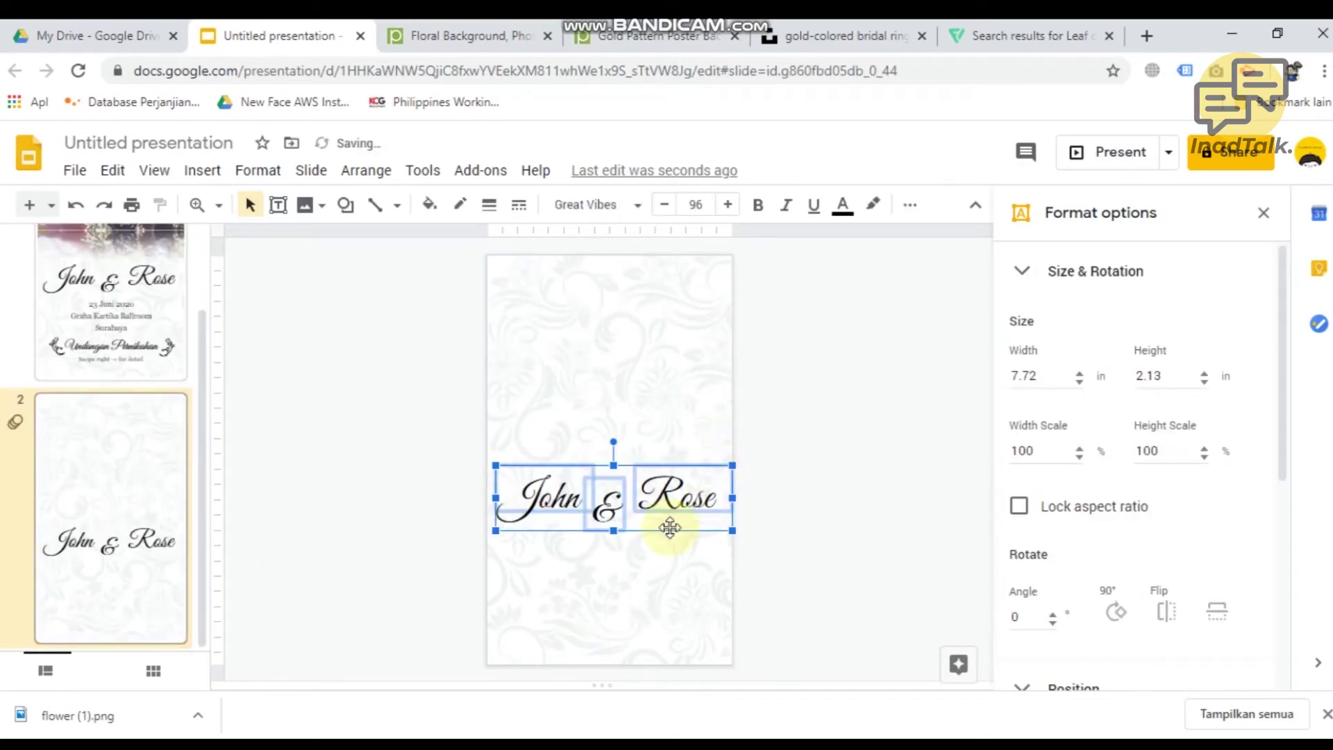
Step: Move the grouped selection of names and "&" straight up into the upper half of slide 2
key(Up)
key(Up)
key(Up)
key(Up)
key(Up)
key(Up)
key(Up)
key(Up)
key(Up)
key(Up)
key(Up)
key(Up)
key(Up)
key(Up)
key(Up)
key(Up)
key(Up)
key(Up)
key(Up)
key(Up)
key(Up)
key(Up)
key(Up)
key(Up)
key(Up)
key(Up)
key(Up)
key(Up)
key(Up)
key(Up)
key(Up)
key(Up)
key(Up)
key(Up)
key(Up)
key(Up)
key(Up)
key(Up)
key(Up)
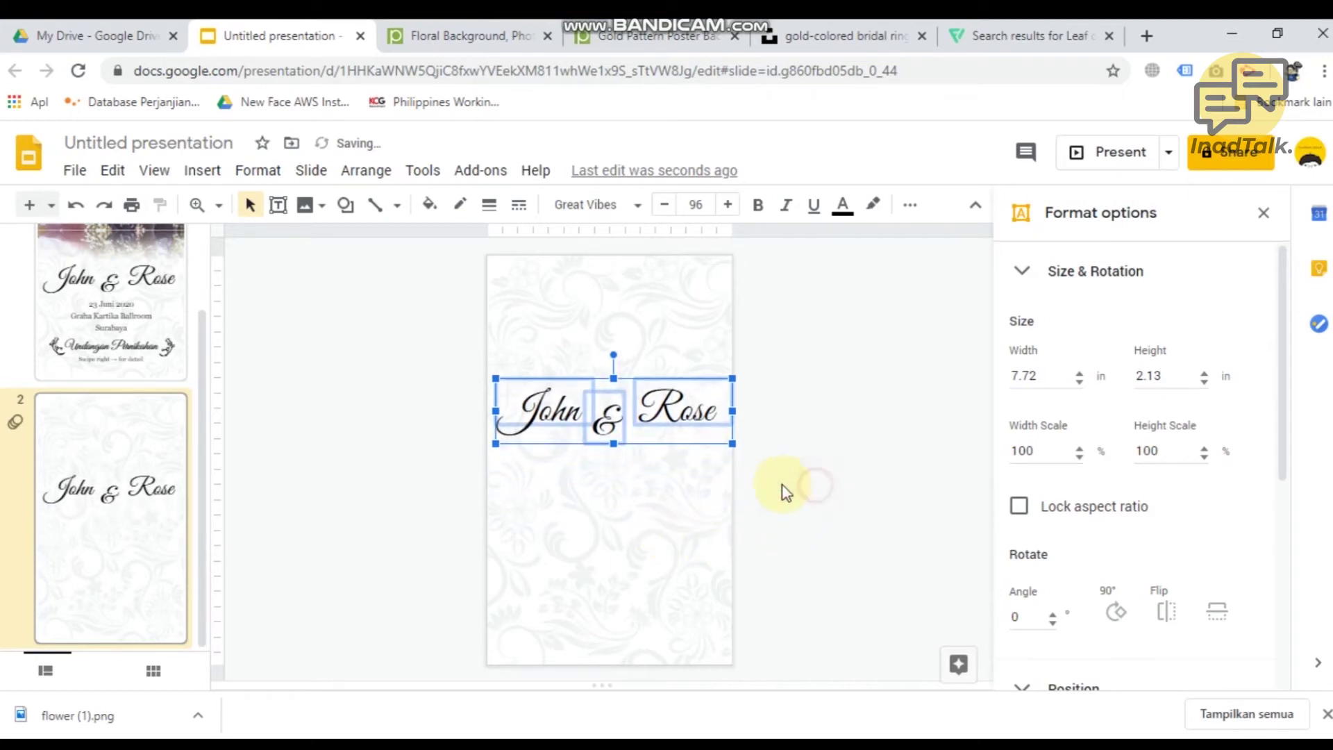
click(714, 318)
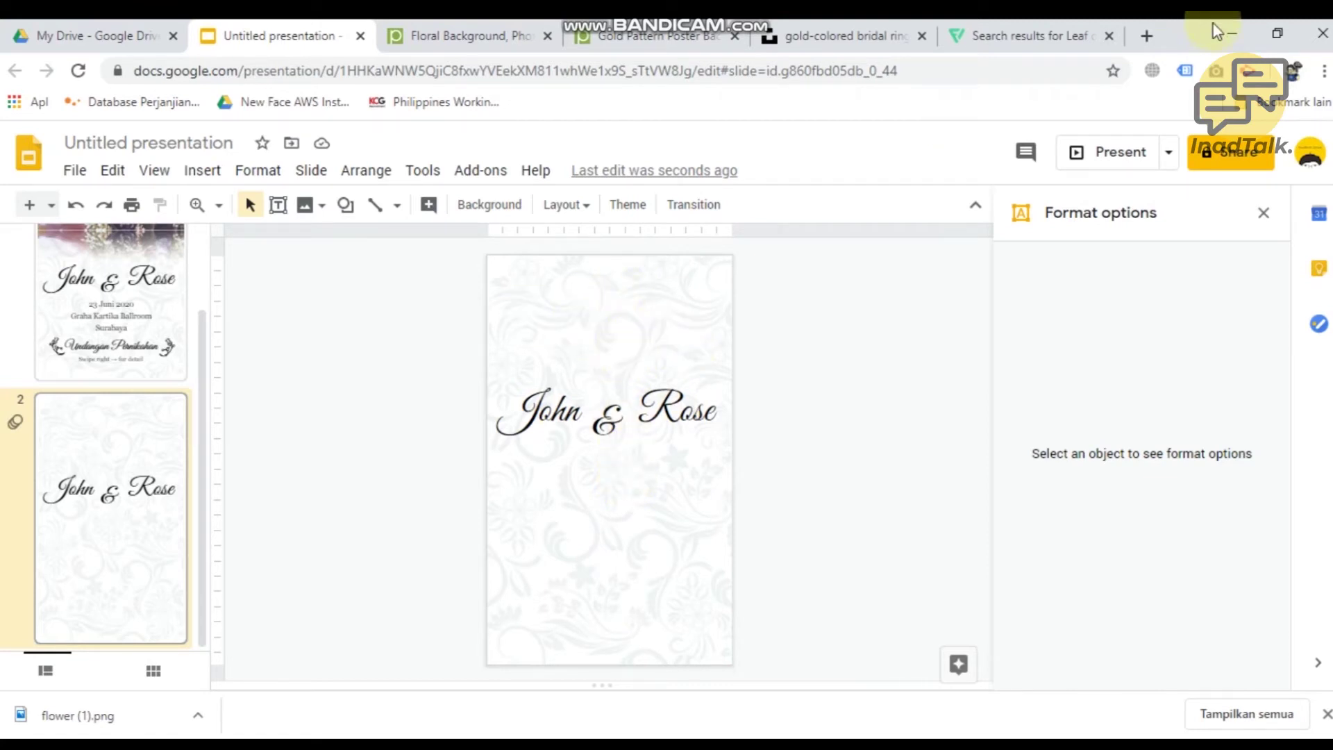
Step: Search the web in a new browser tab for "kata kata undangan pernikahan" and open the tulisanterkini.com article with sample invitation texts
click(1147, 36)
text(kata kata)
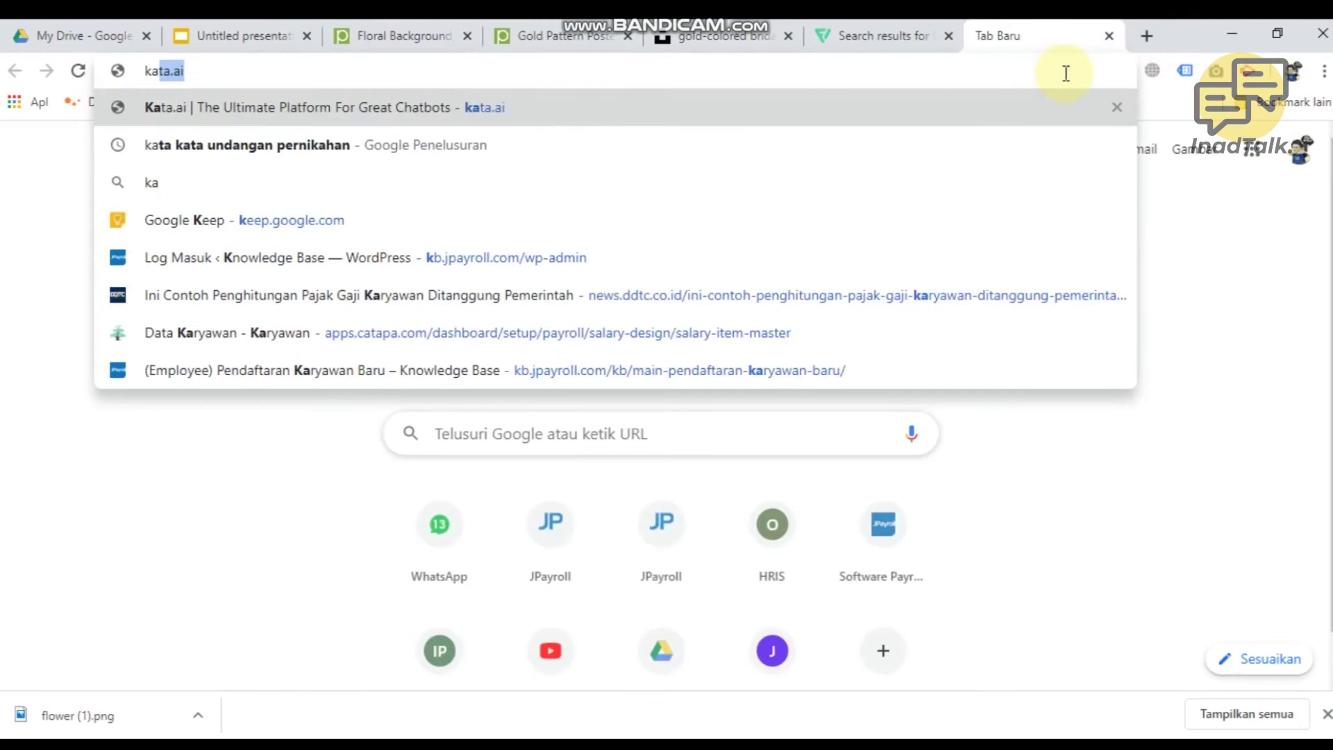
key(Return)
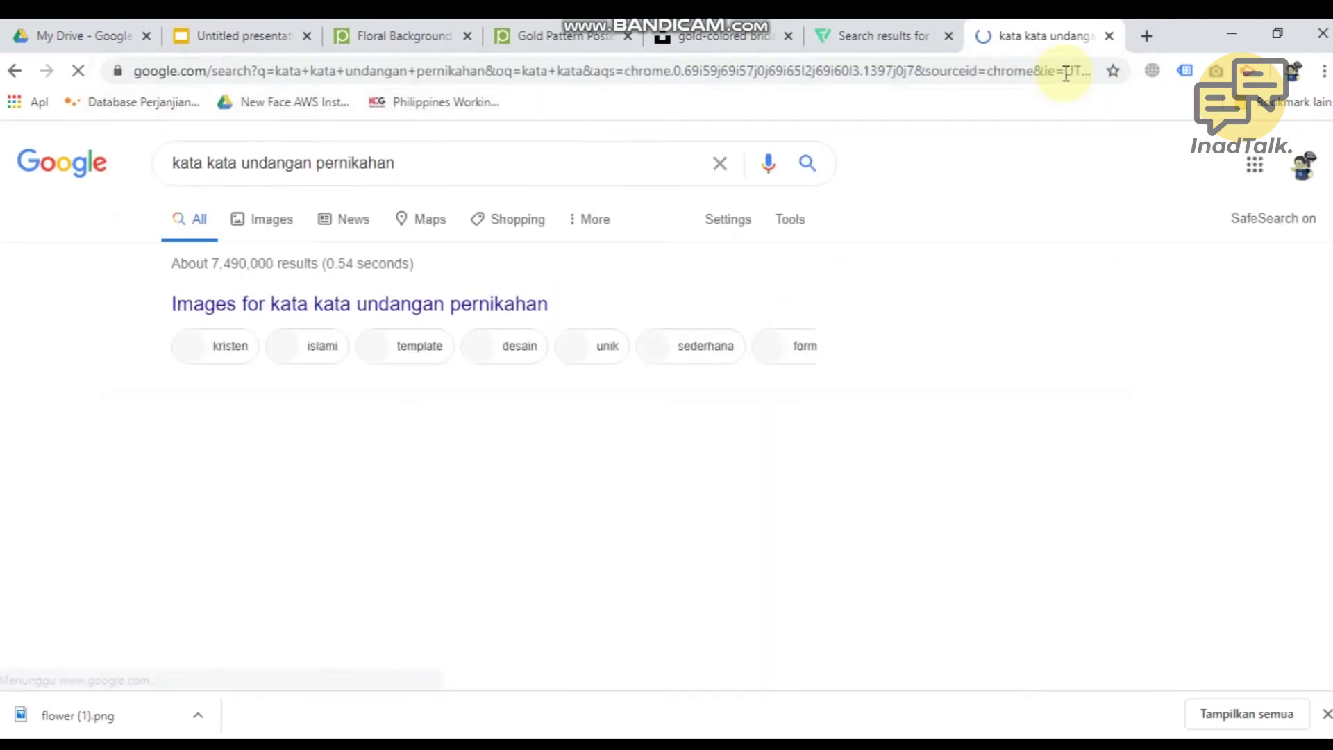
scroll(998, 417, down, 10)
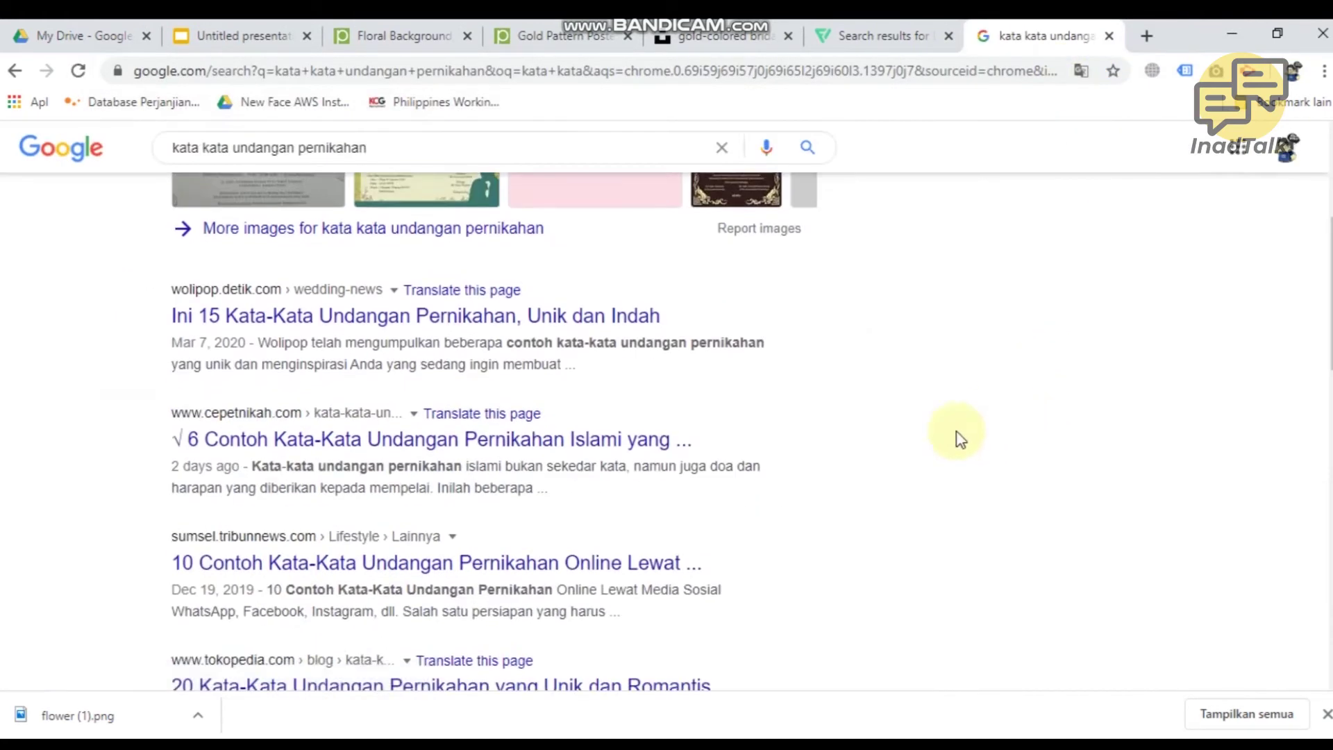
click(651, 536)
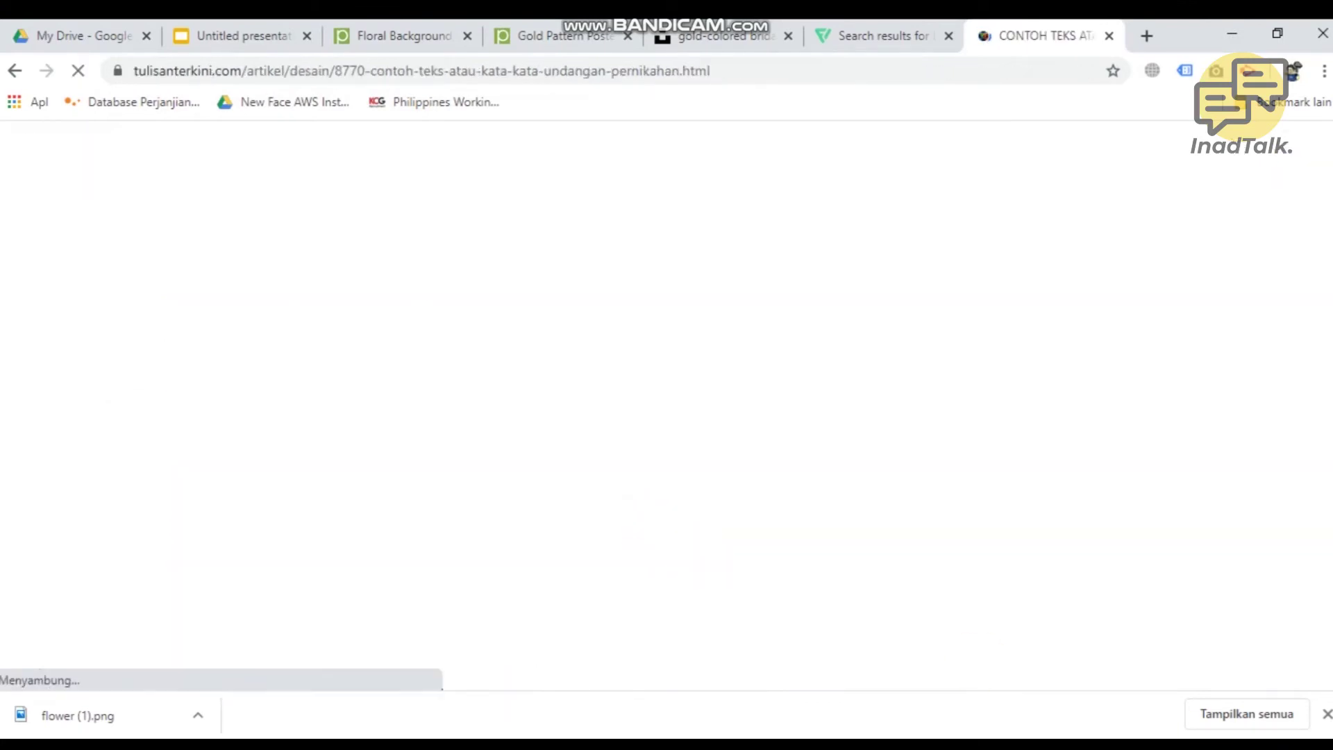
Step: Find the invitation sentence beginning "Dengan memohon Ridho serta Rahmat Allah SWT" in the article's second sample and copy it
scroll(477, 559, down, 7)
scroll(457, 547, down, 12)
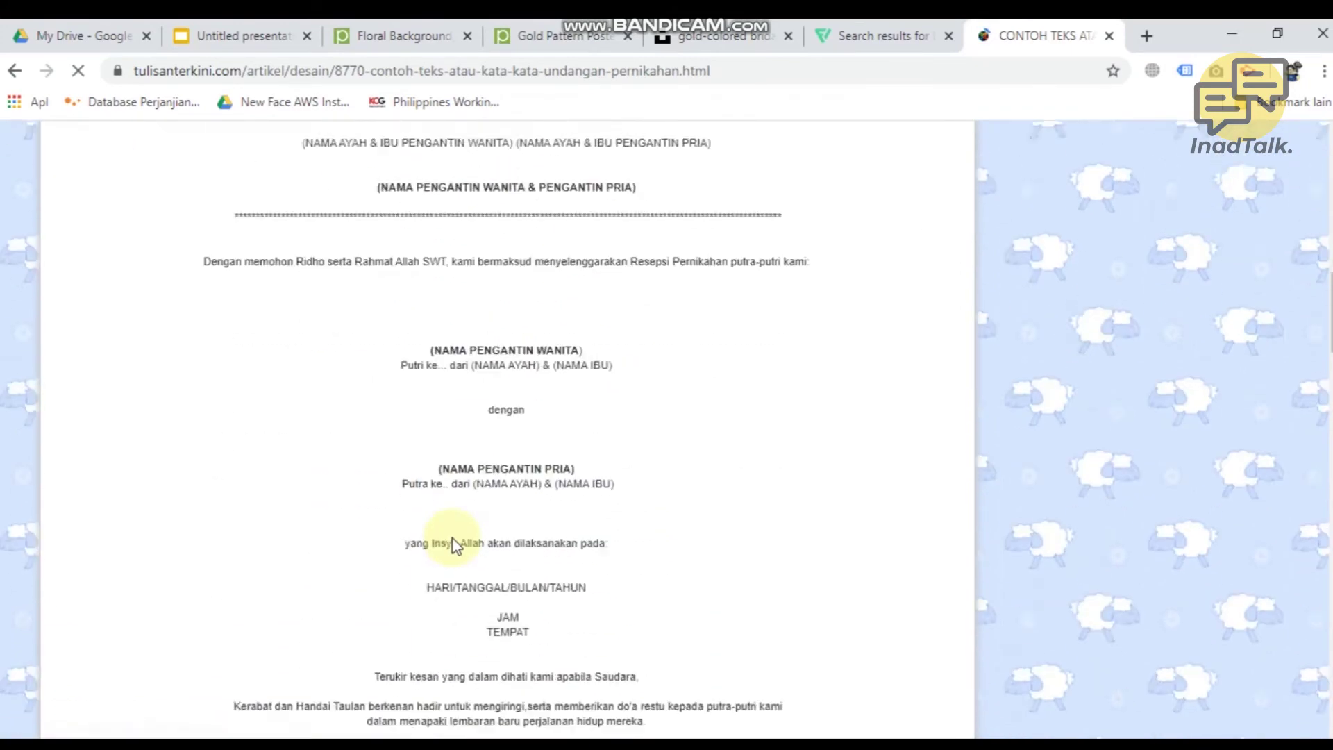
scroll(456, 547, down, 3)
scroll(456, 547, up, 3)
scroll(454, 546, down, 1)
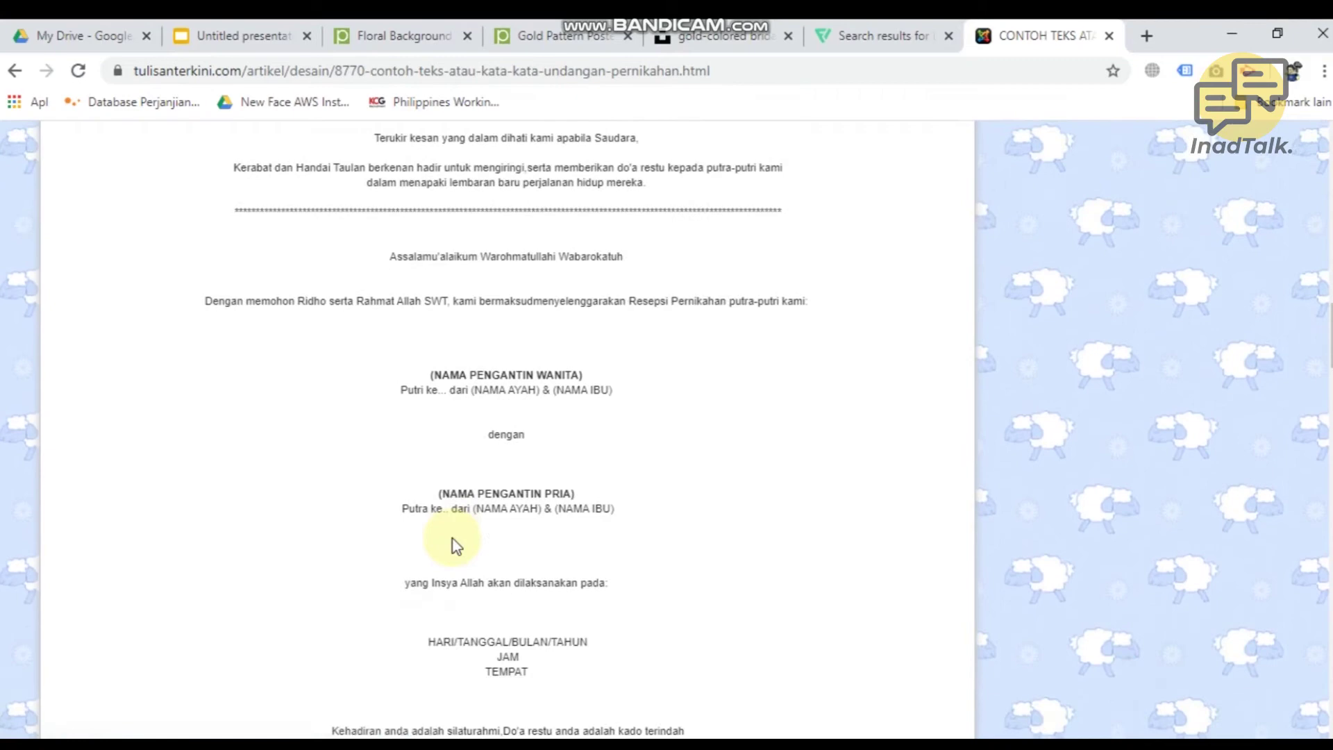
scroll(327, 431, down, 1)
scroll(338, 456, down, 7)
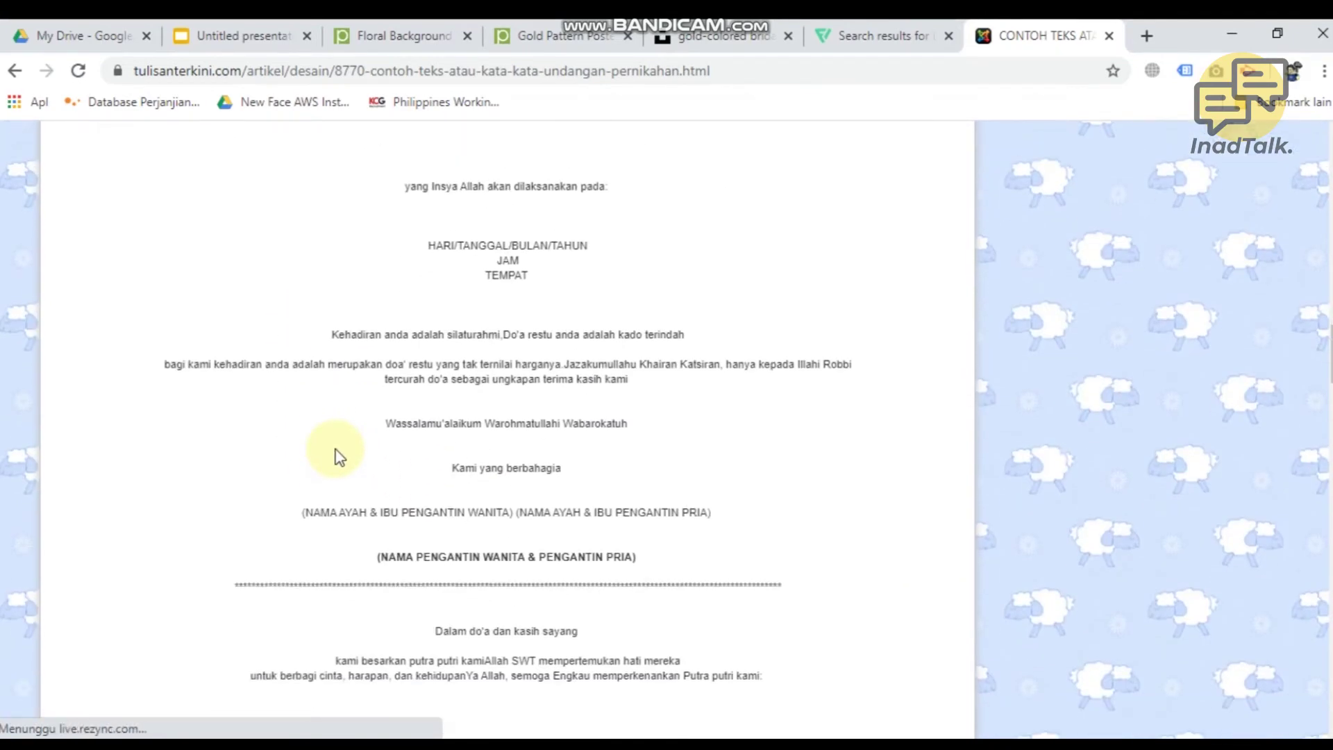
scroll(338, 456, up, 6)
scroll(338, 456, up, 3)
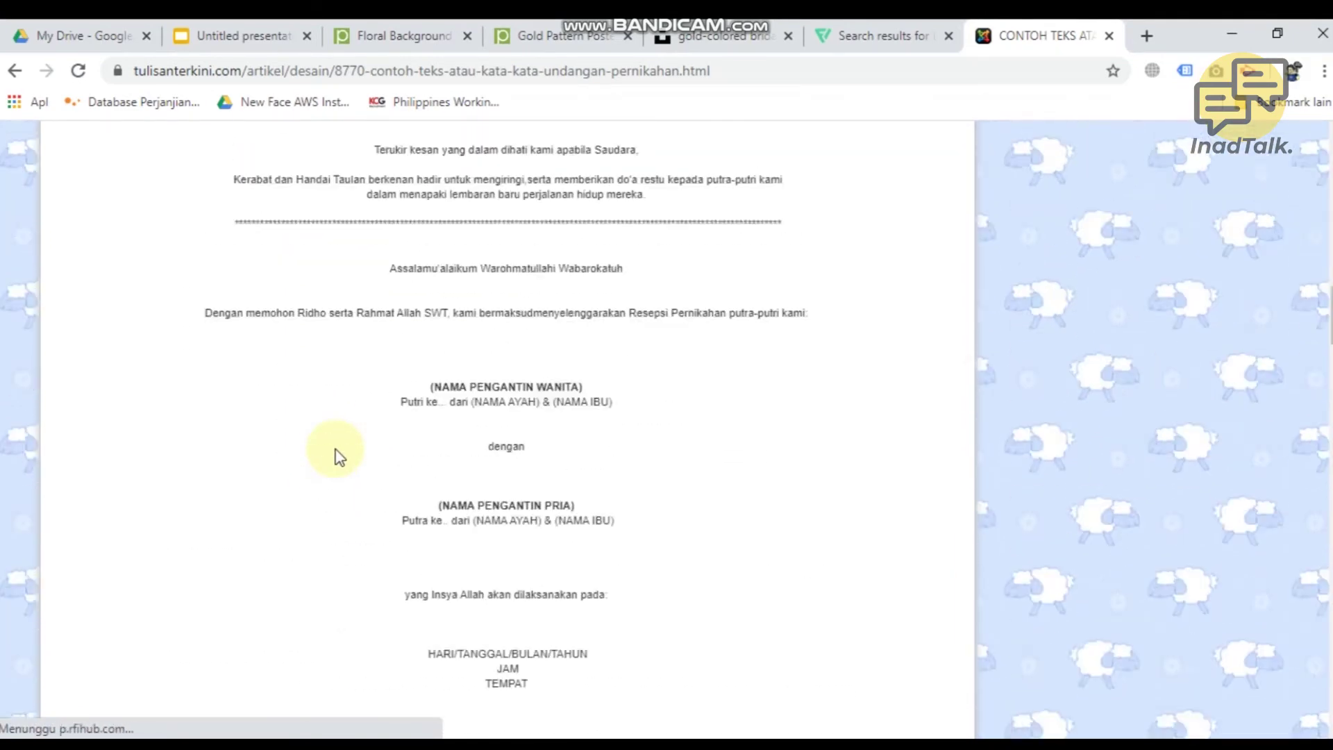
drag(206, 401, 809, 387)
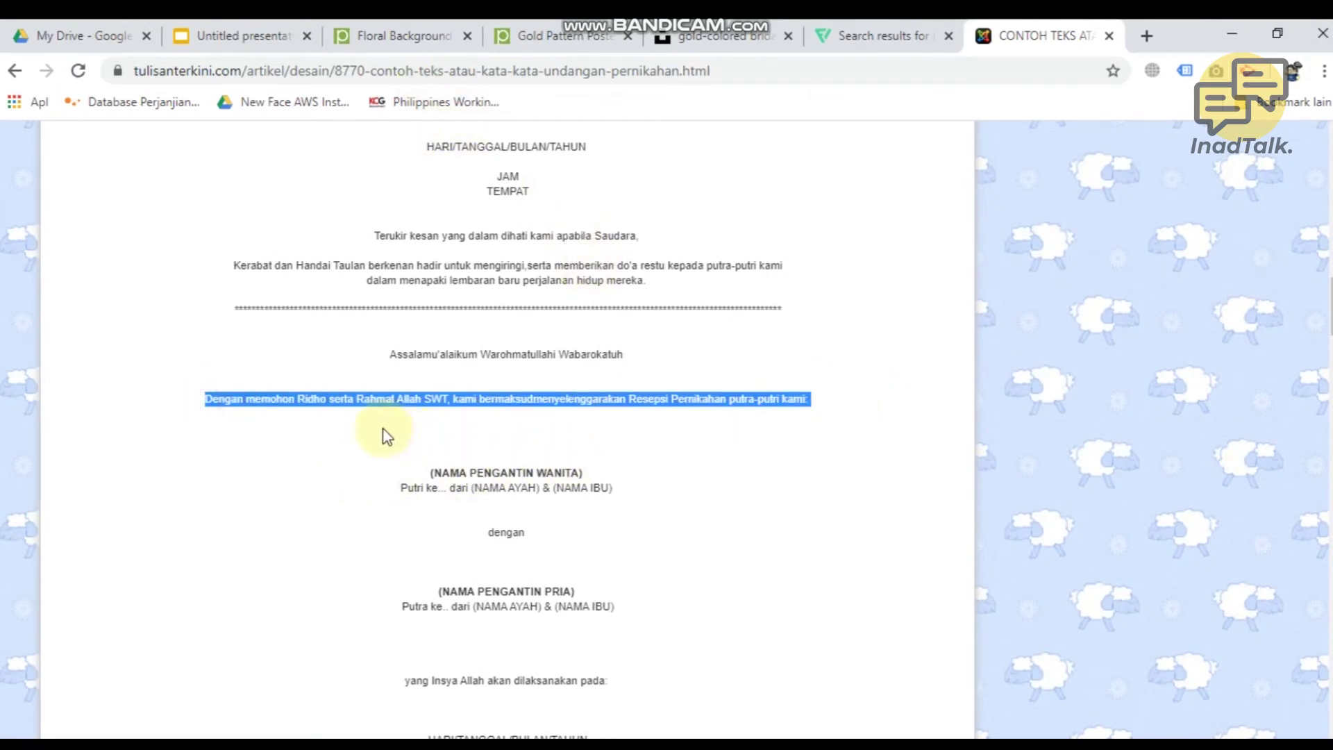
Step: Back in the presentation, draw a text box about 6.44 by 0.75 in above the couple's names on slide 2 and paste the copied sentence
click(231, 29)
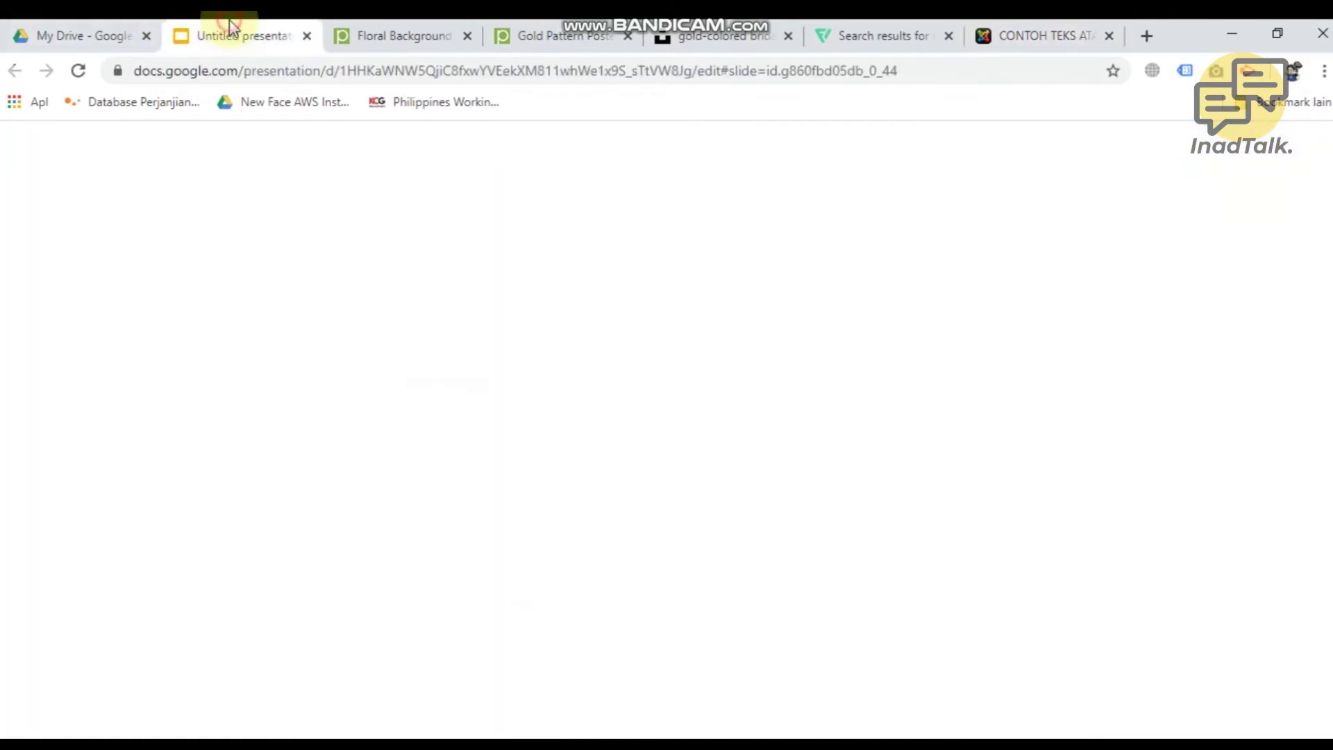
click(278, 204)
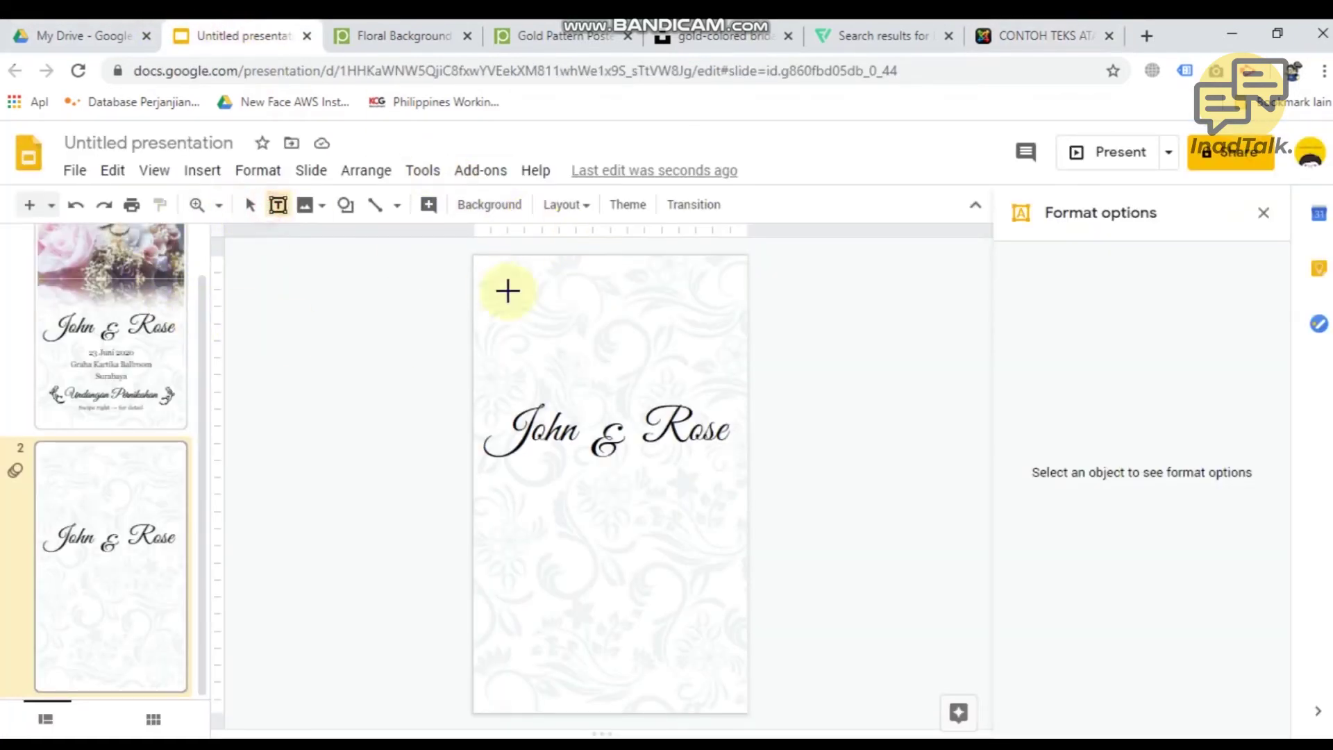
drag(541, 305, 637, 332)
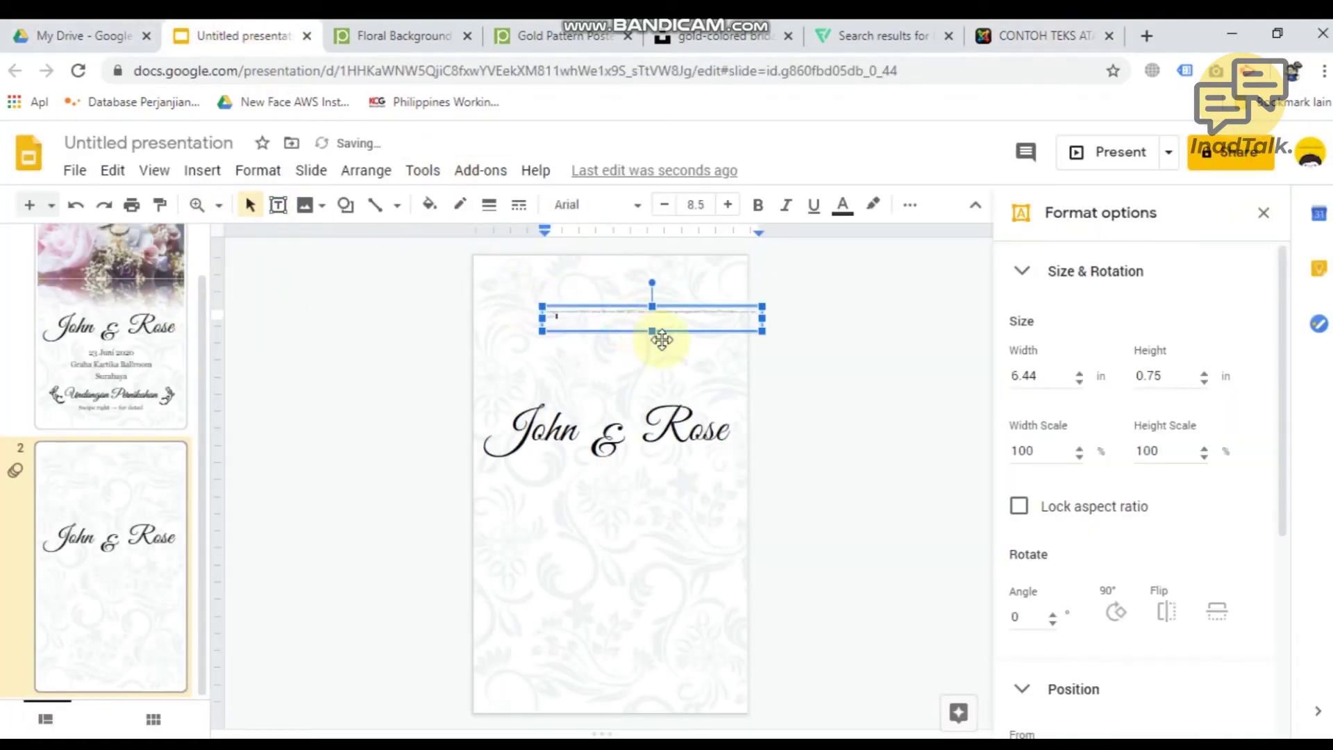
Step: Format the pasted invitation sentence in Georgia, size 24, with centred alignment
click(637, 208)
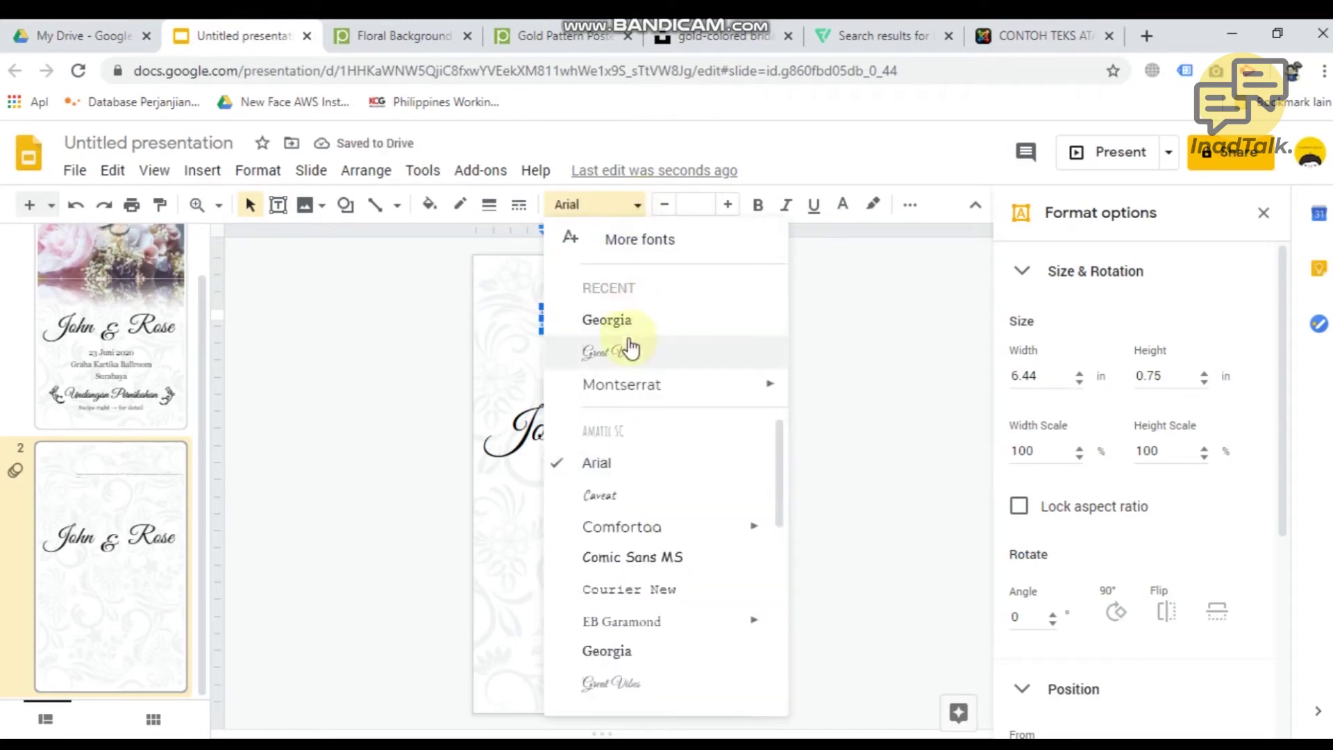
click(628, 320)
click(696, 205)
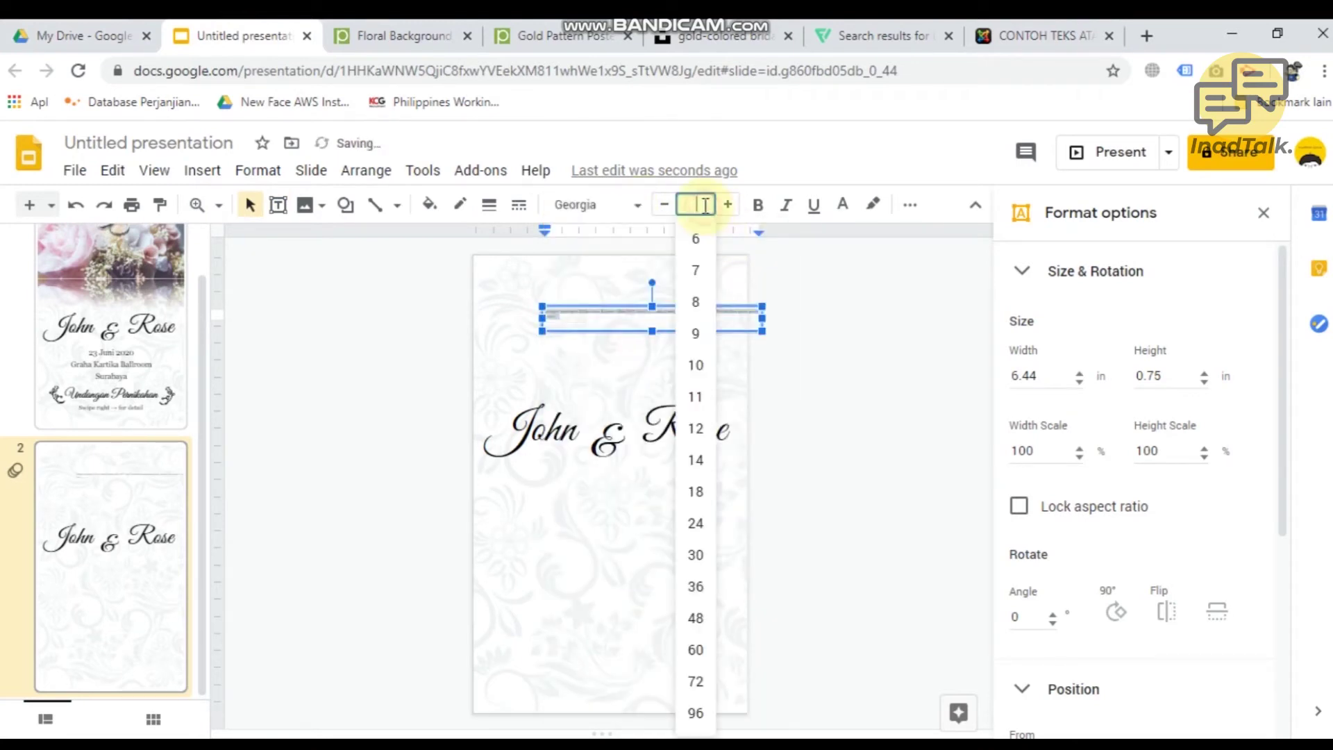
click(703, 521)
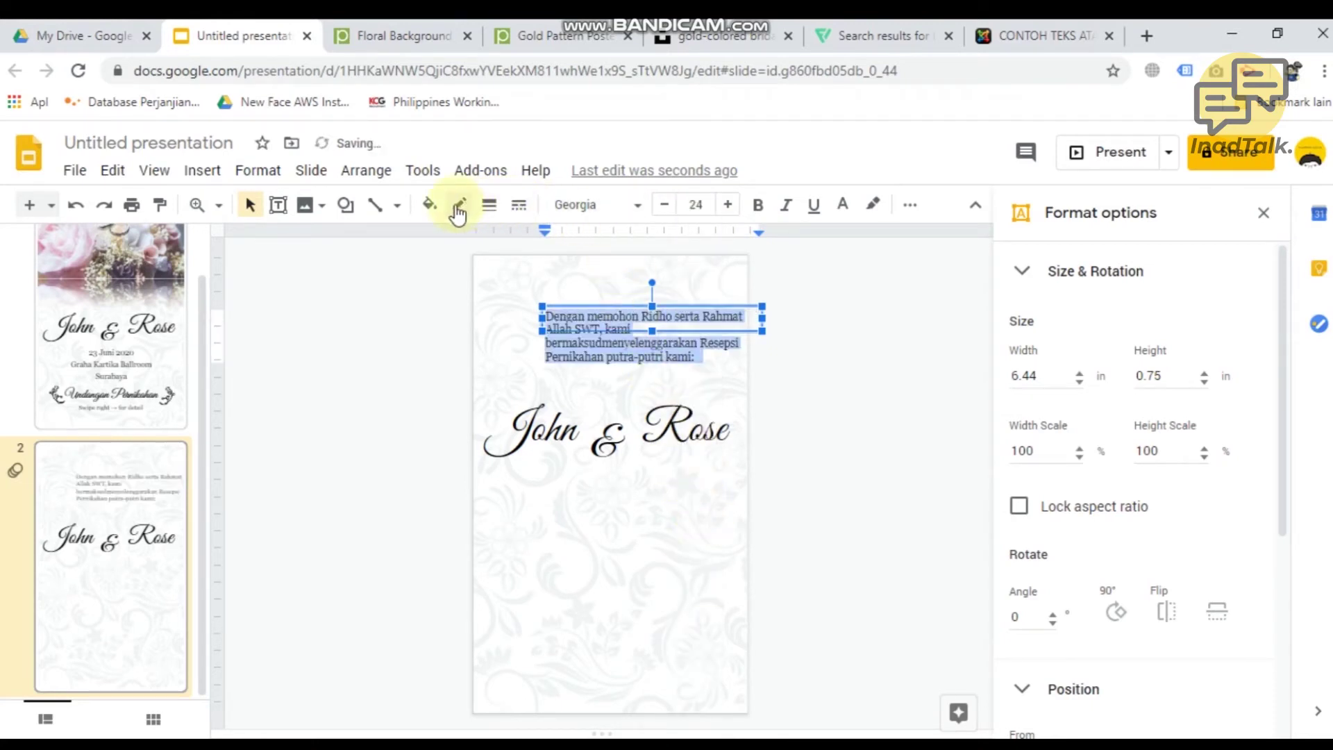
click(910, 205)
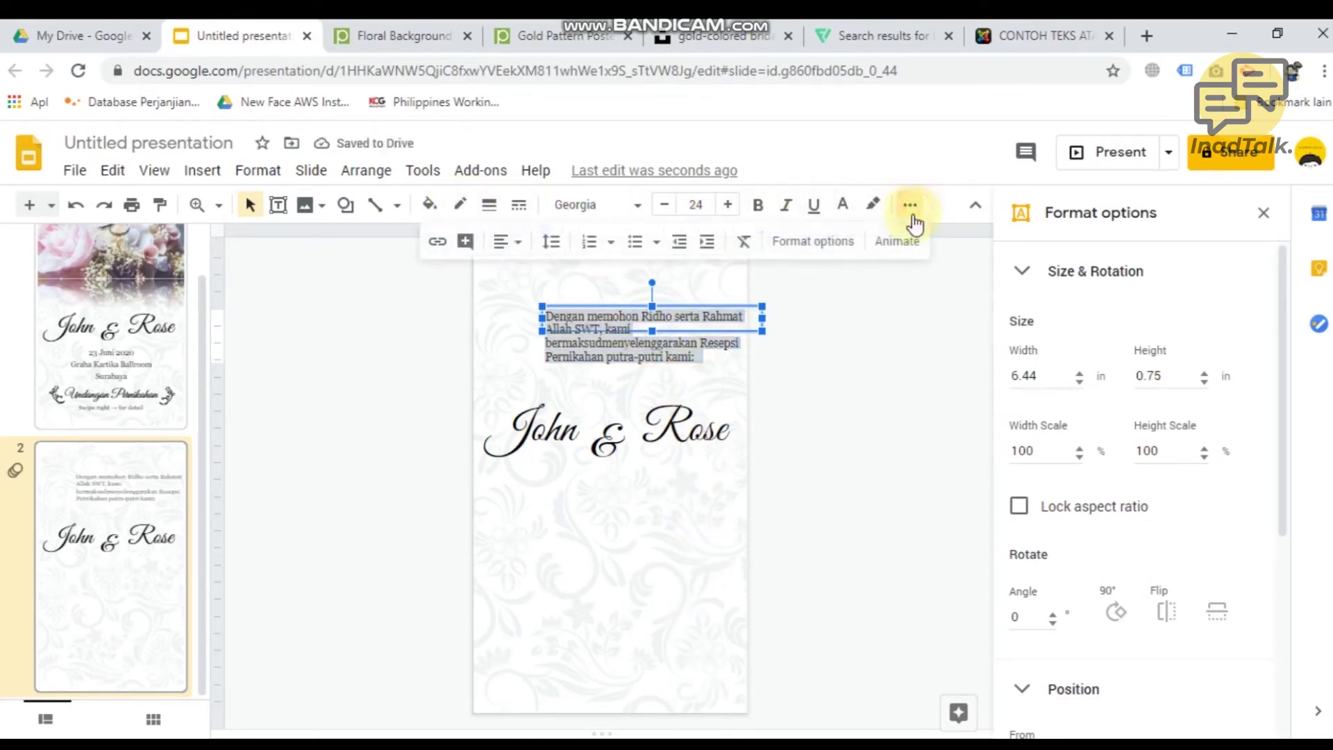
click(509, 243)
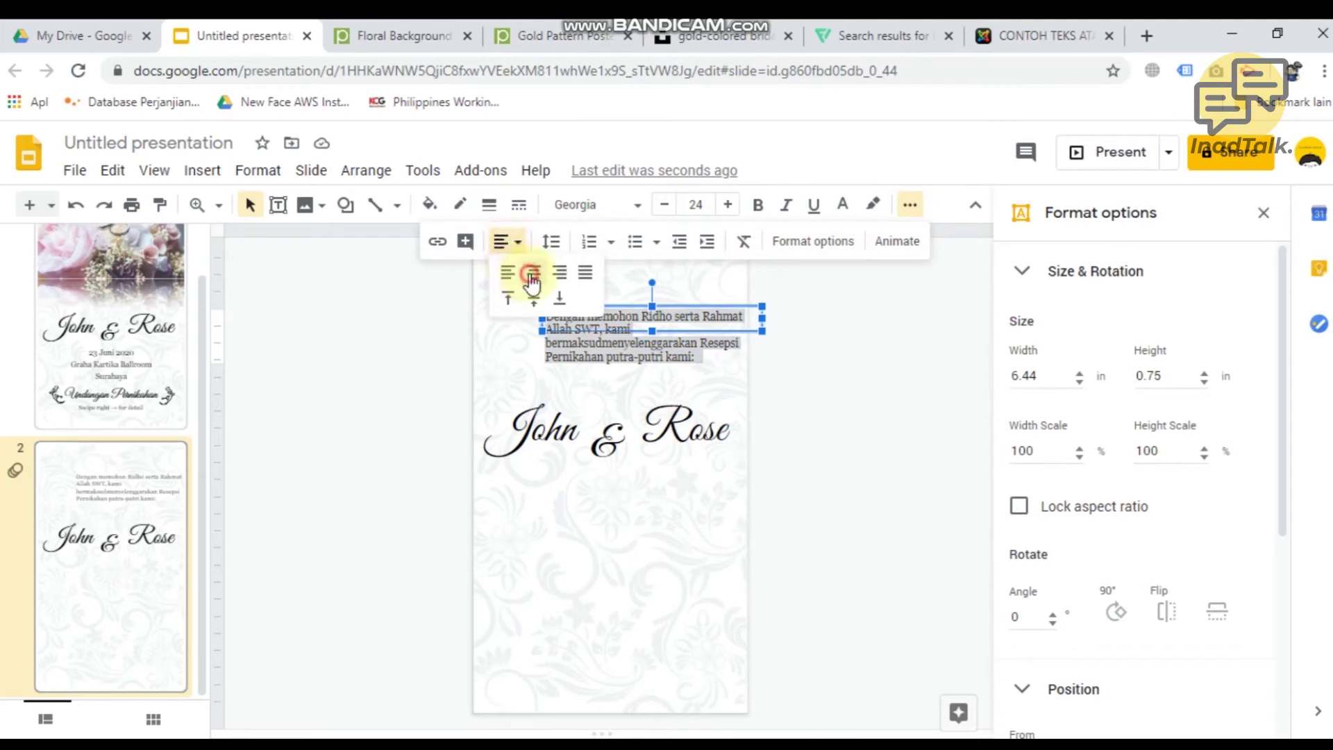
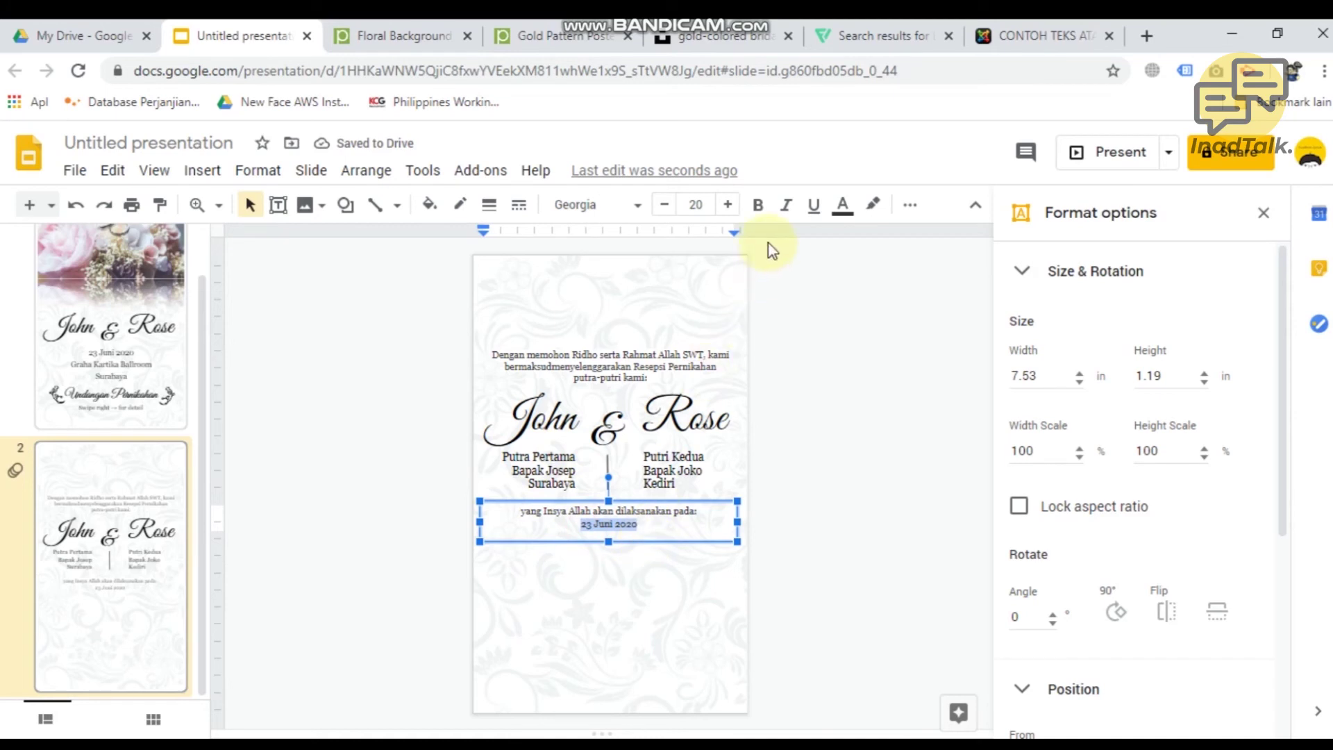
Step: Set the font size of the date "23 Juni 2020" on slide 2 to 36
click(698, 205)
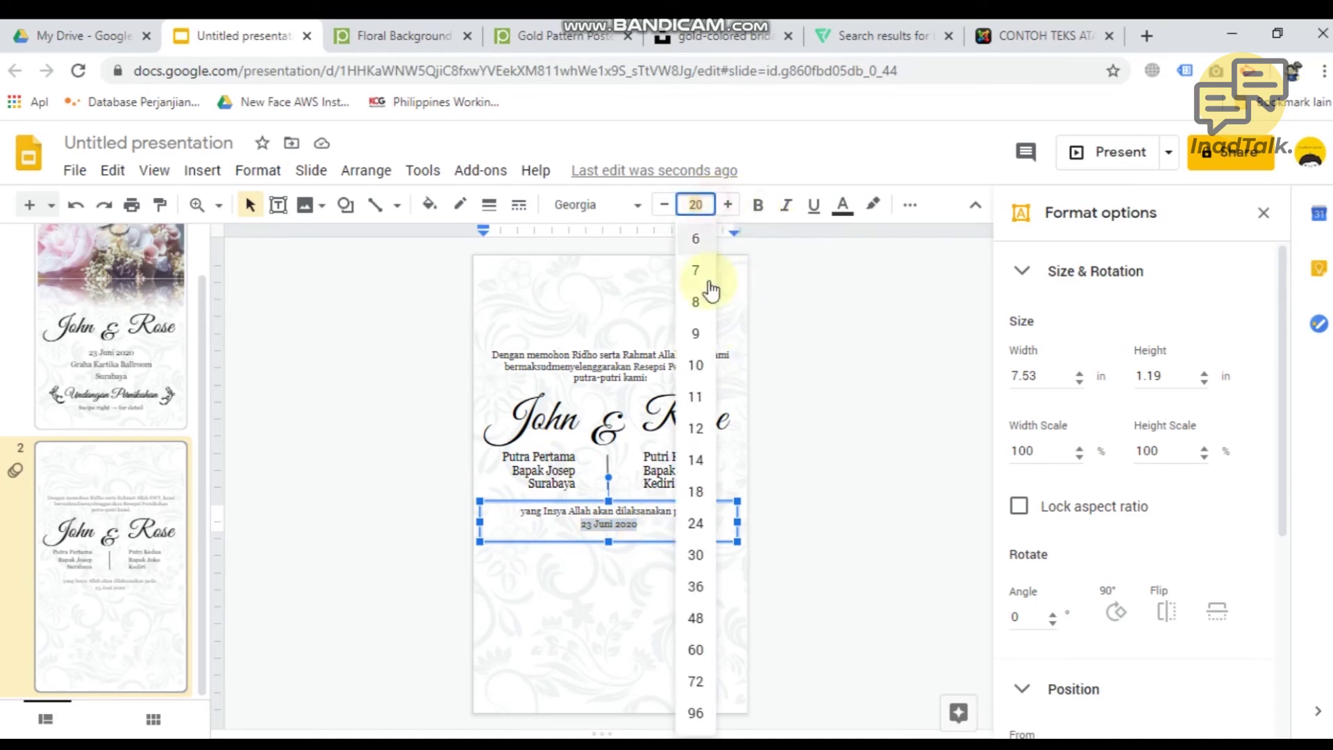
click(704, 526)
click(728, 205)
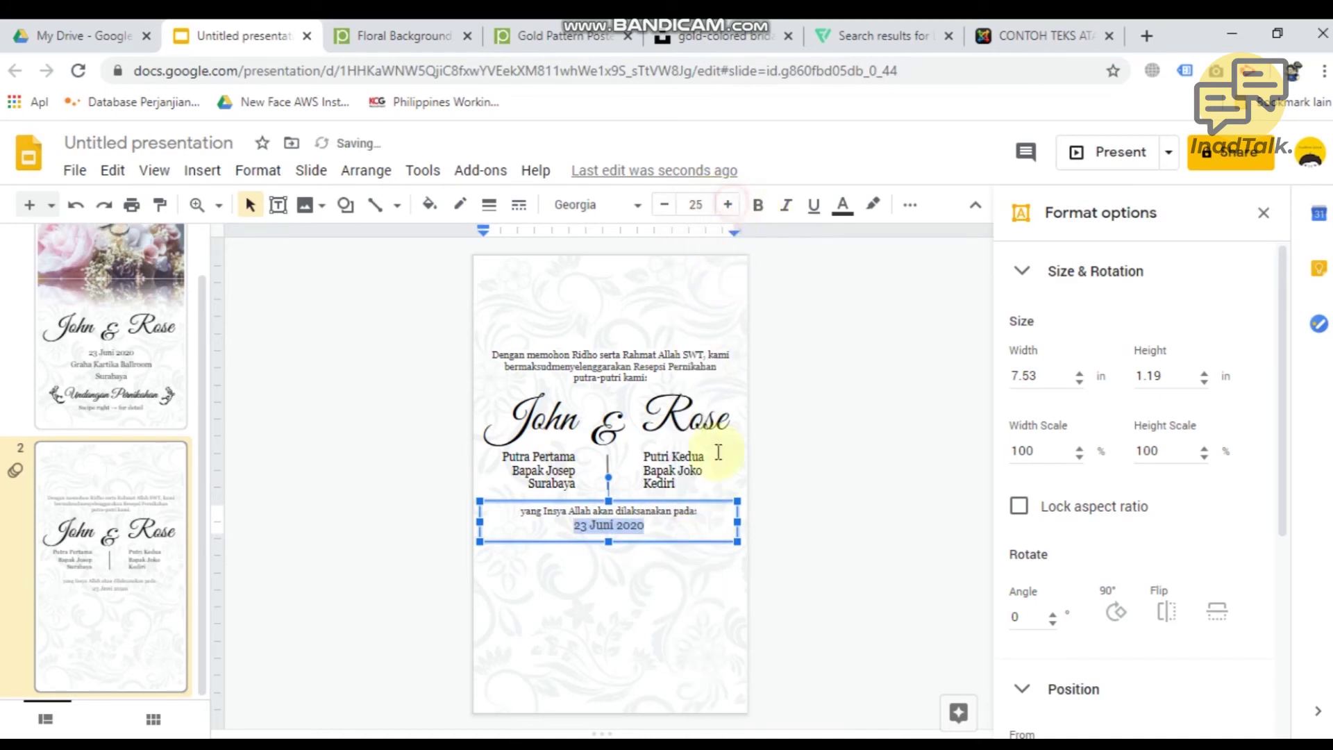
click(696, 205)
click(695, 585)
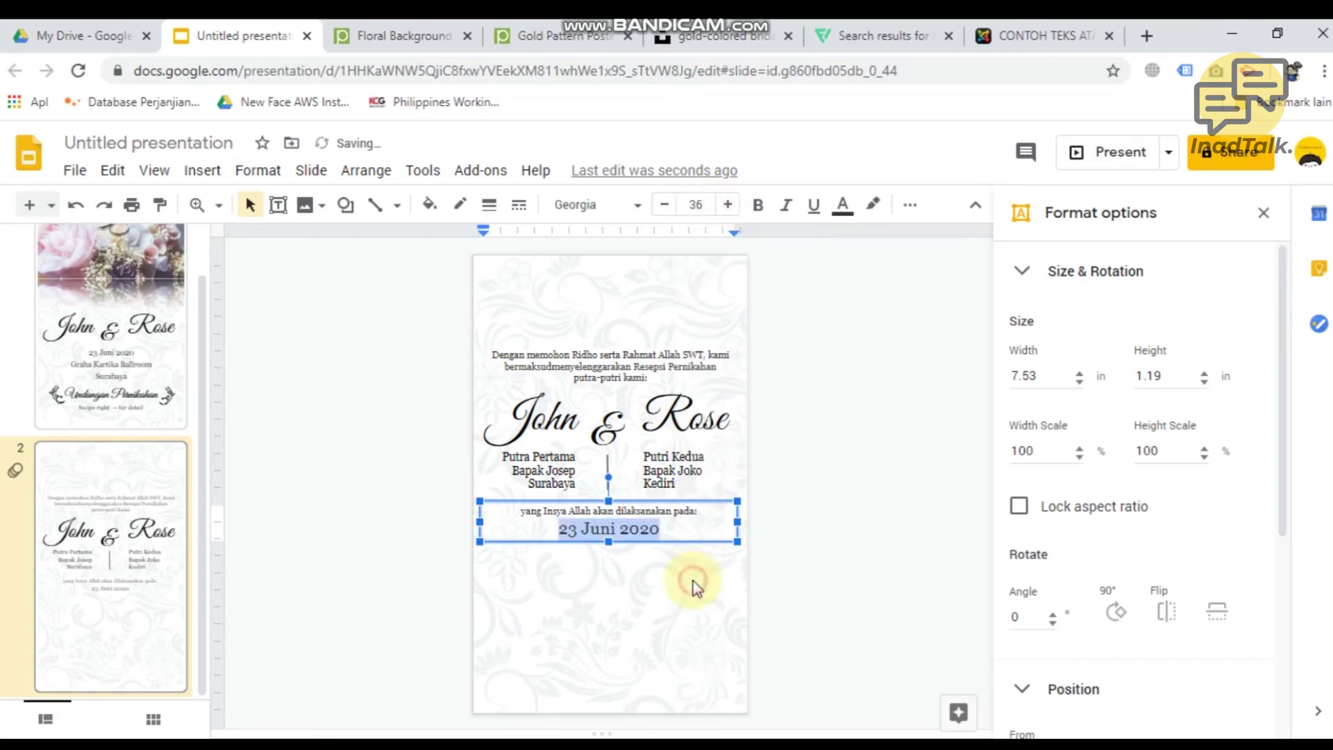
click(809, 519)
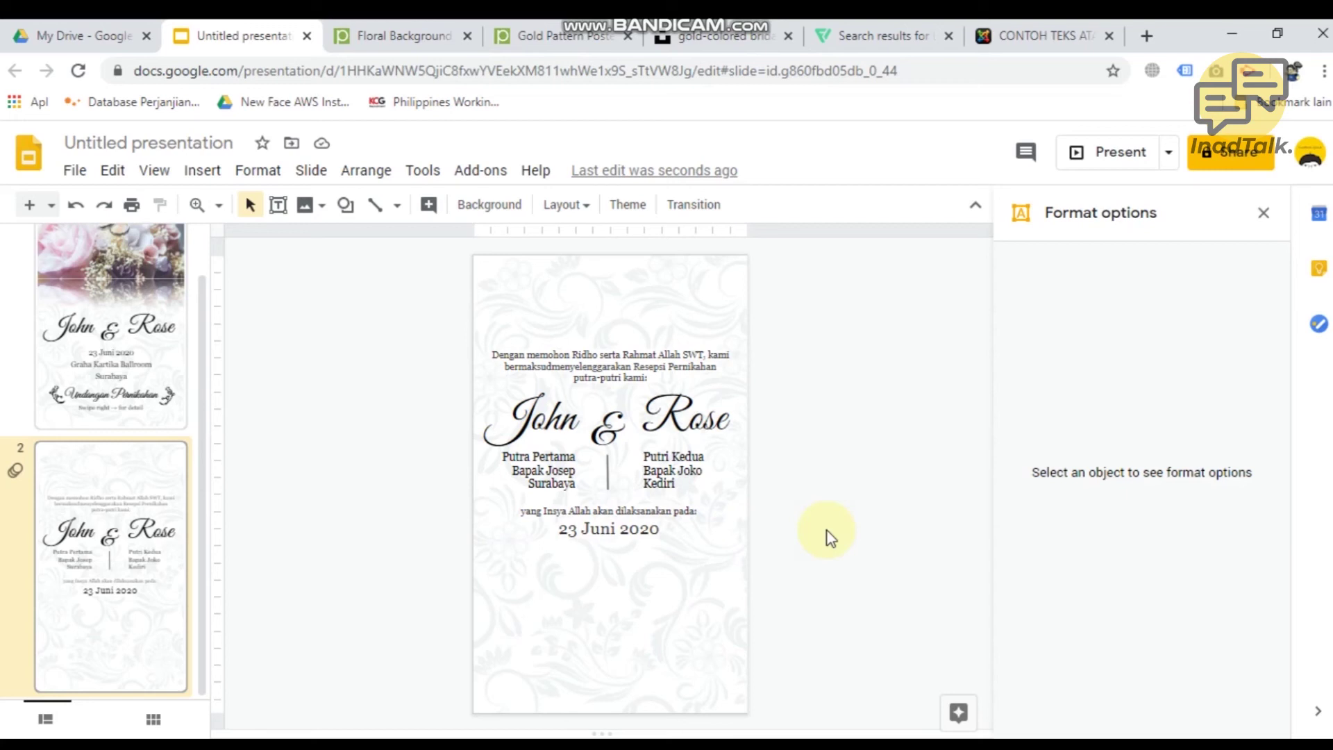
click(631, 530)
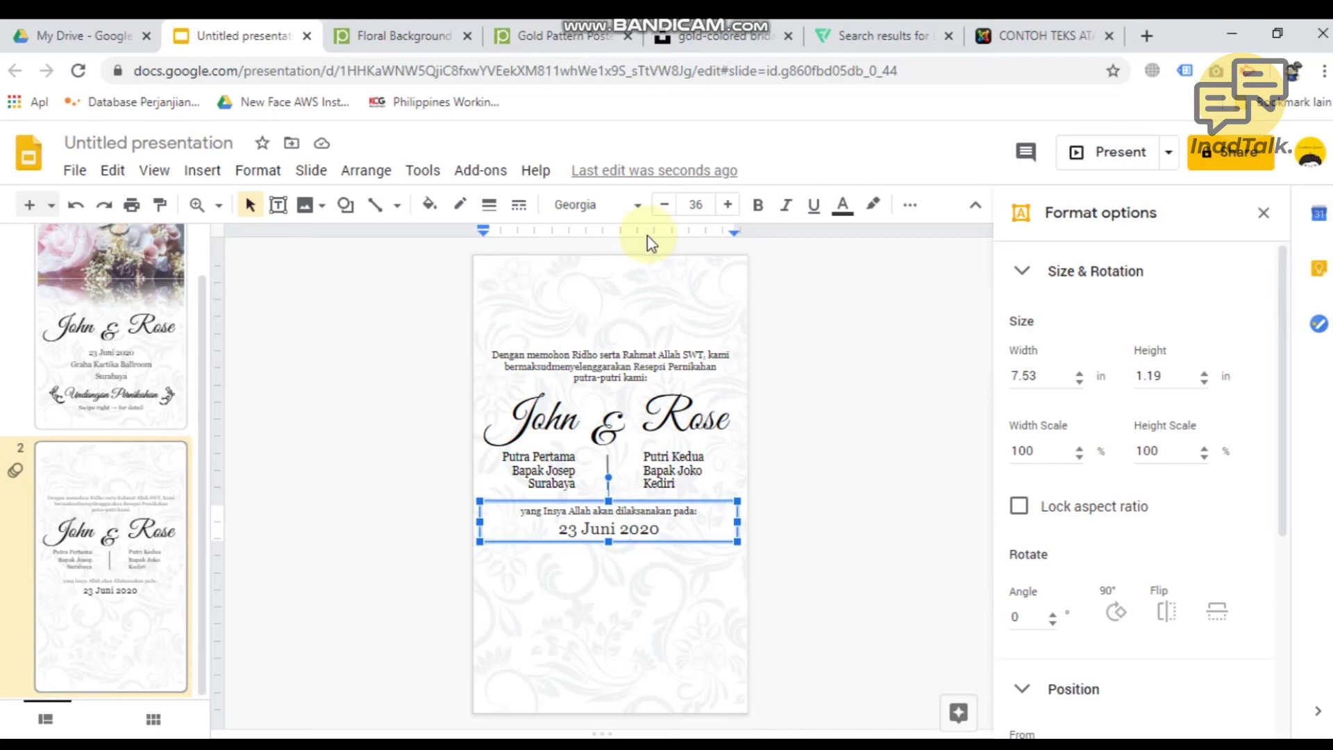
click(909, 206)
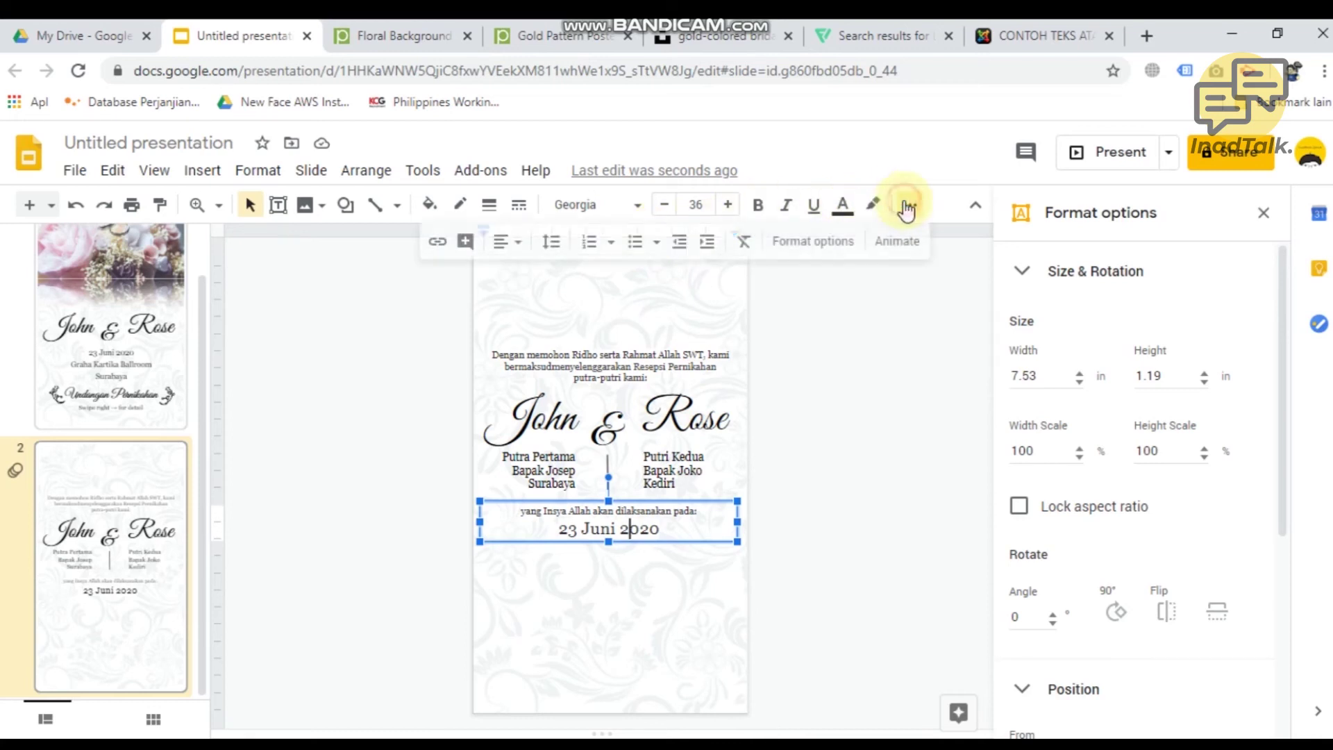
click(551, 242)
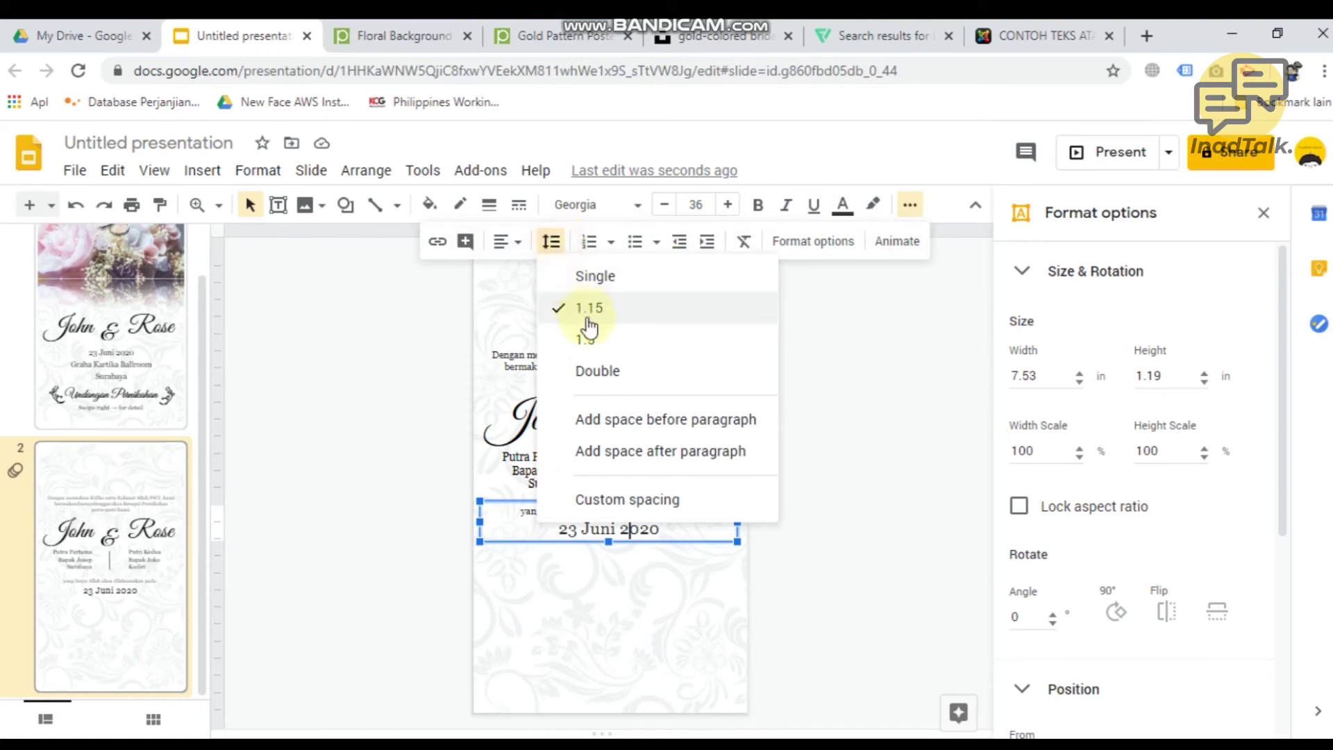
click(865, 479)
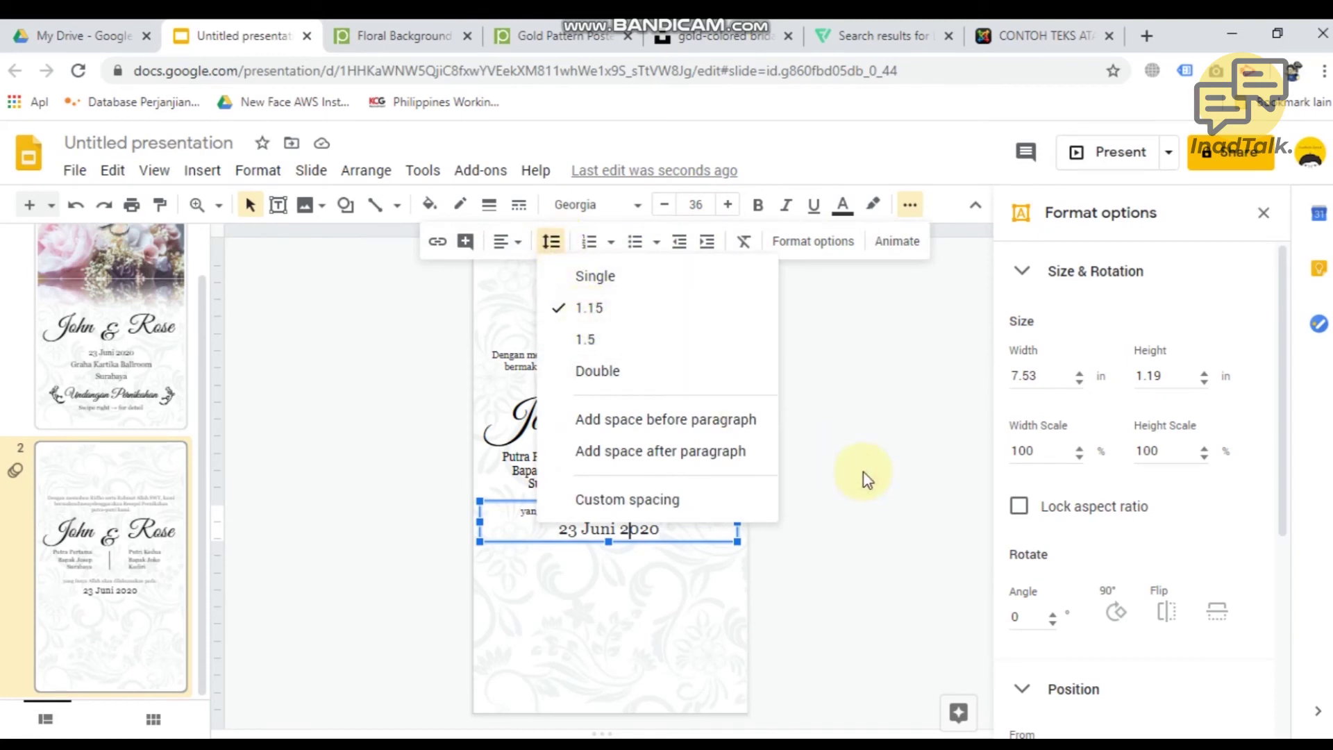
Step: Try adding space before the paragraph "yang Insya Allah akan dilaksanakan pada:" and undo it
click(632, 510)
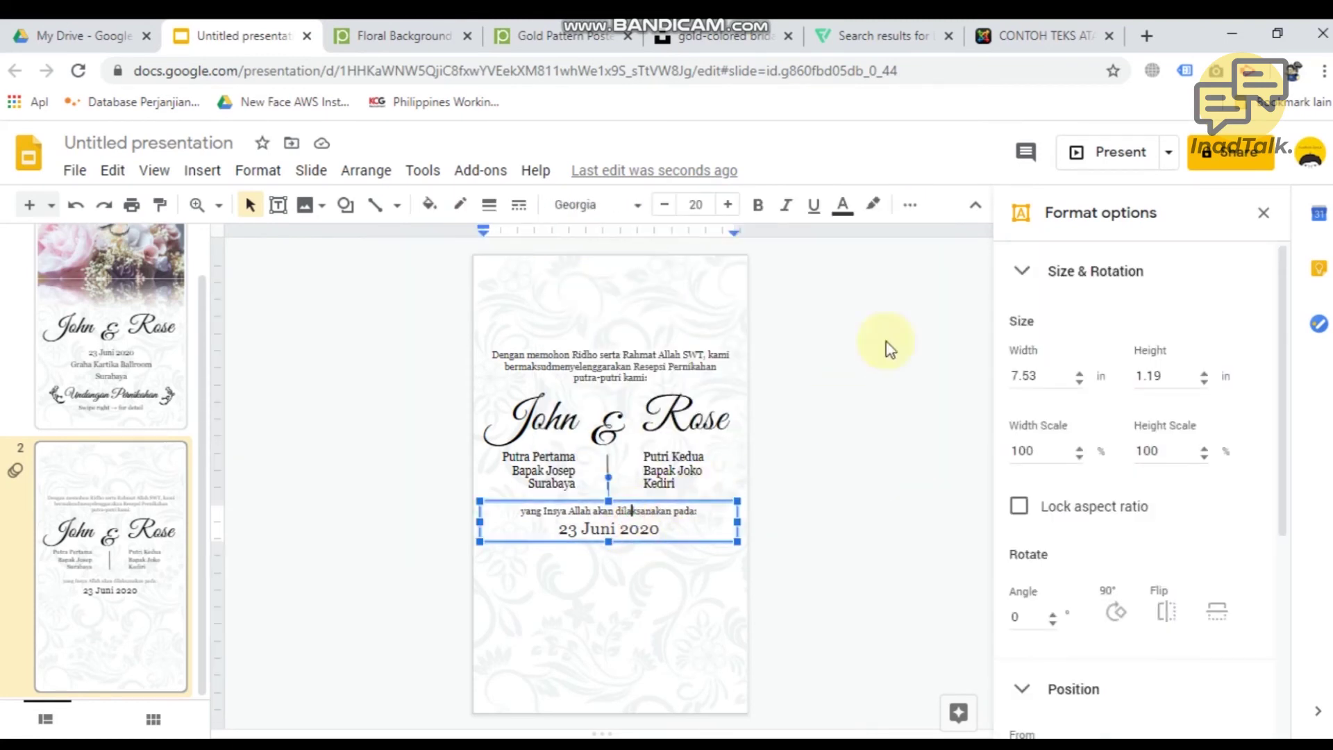
click(910, 205)
click(552, 242)
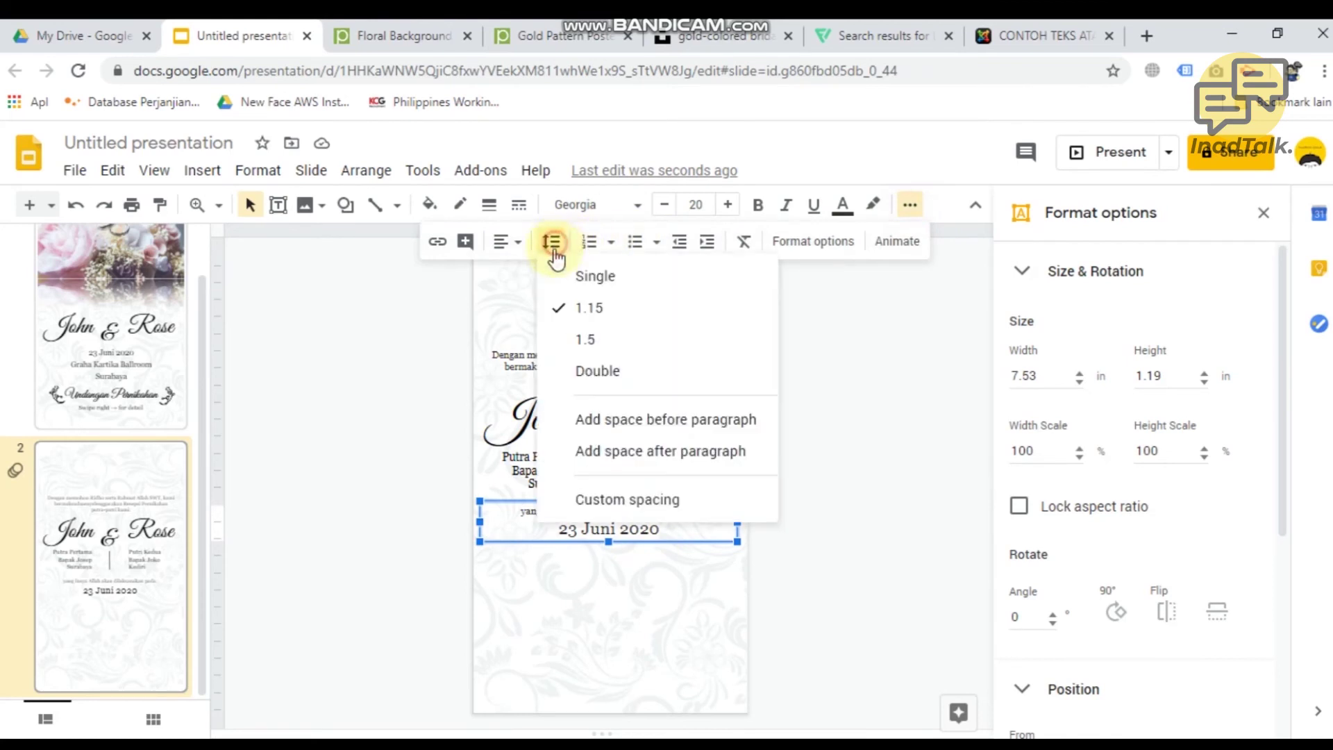
click(596, 420)
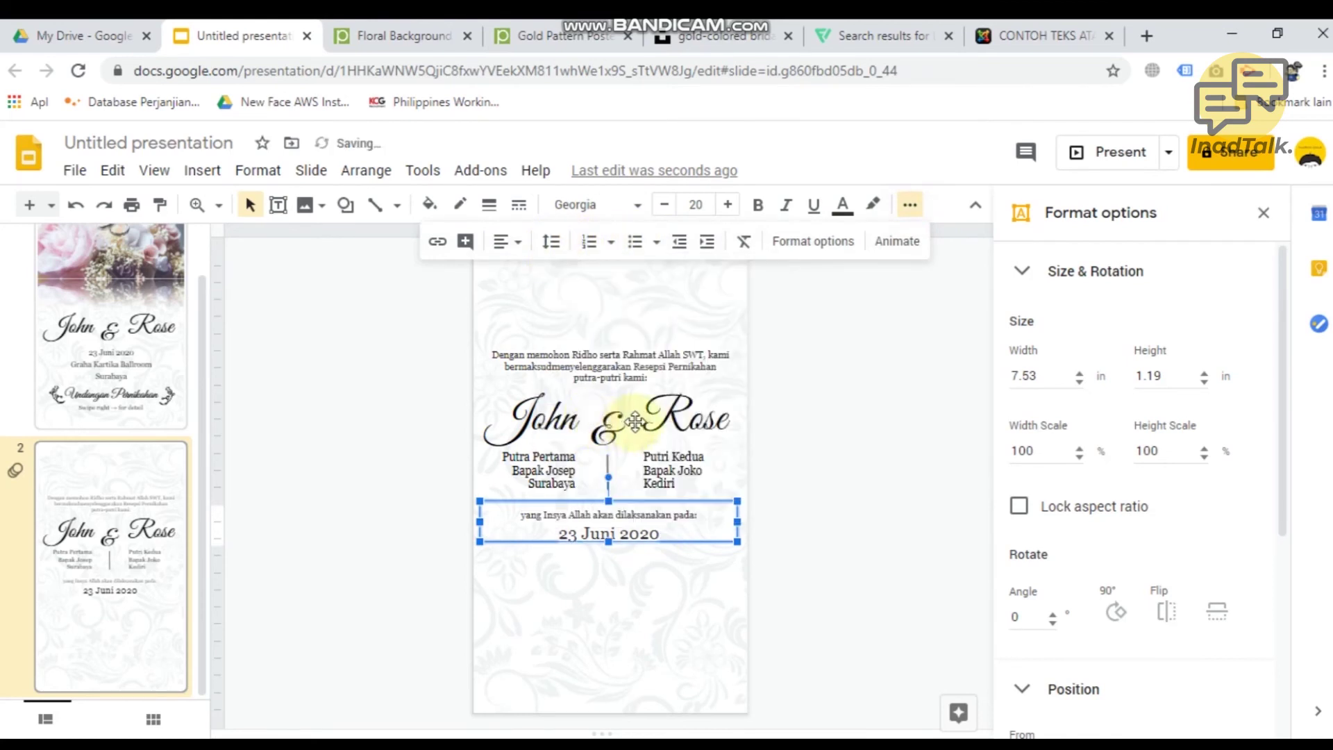
click(878, 429)
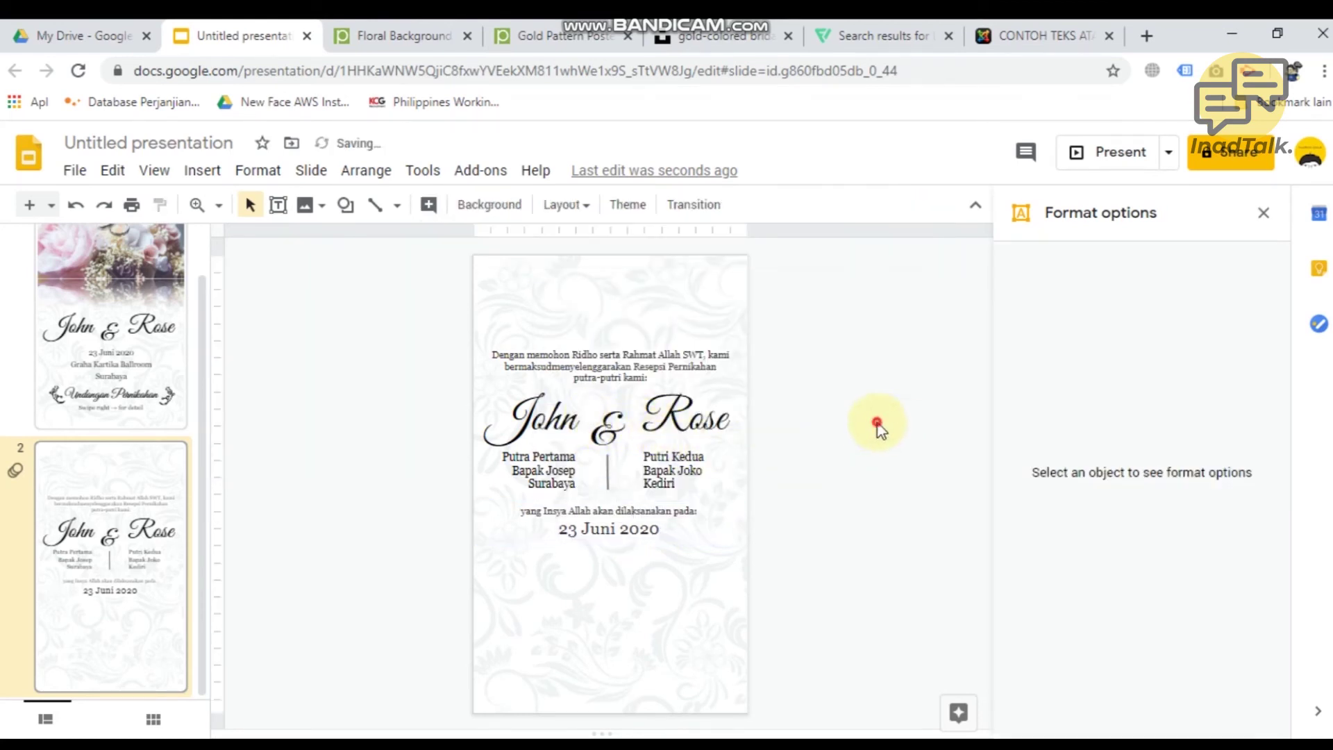
Step: Duplicate the "Putri Kedua" text box and move the copy straight down to just below the date
click(656, 481)
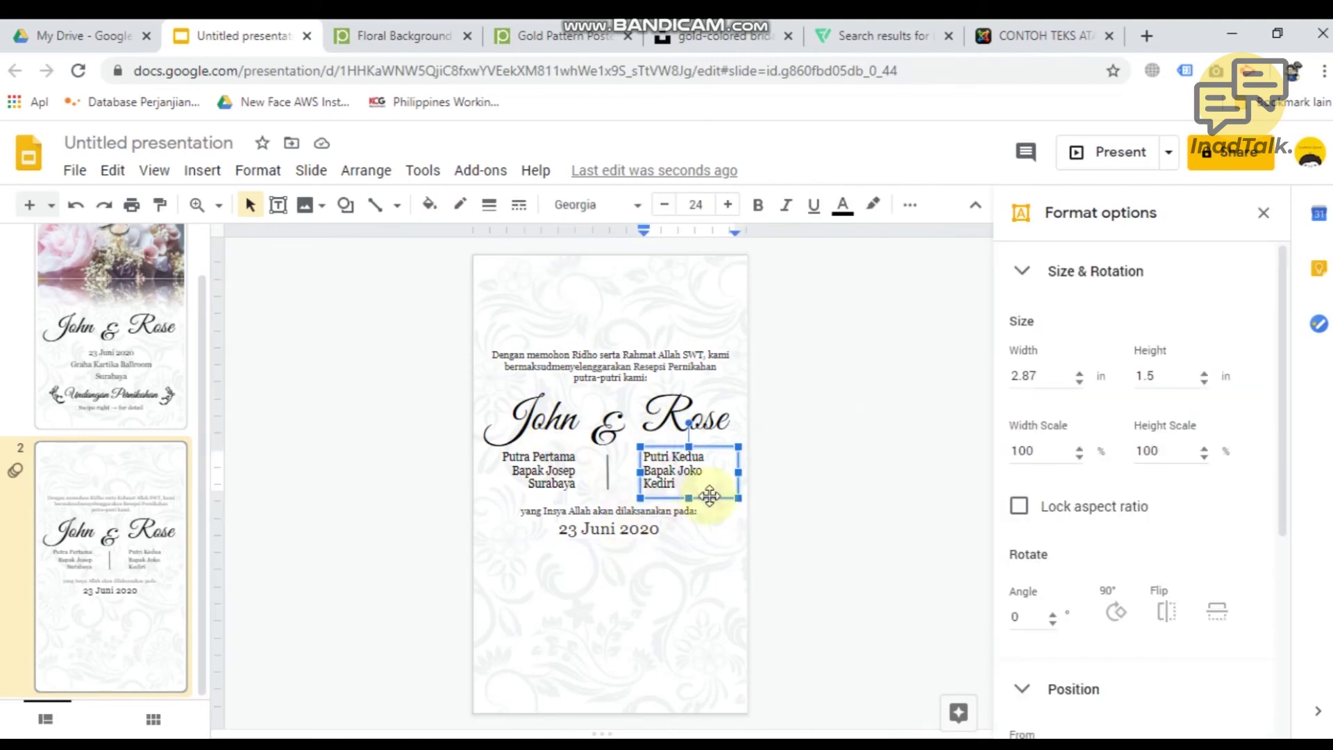
drag(707, 494, 723, 533)
key(Down)
key(Down)
key(Down)
key(Down)
key(Down)
key(Down)
key(Down)
key(Down)
key(Down)
key(Down)
key(Down)
key(Down)
key(Down)
key(Down)
key(Down)
key(Down)
key(Down)
key(Down)
key(Down)
key(Down)
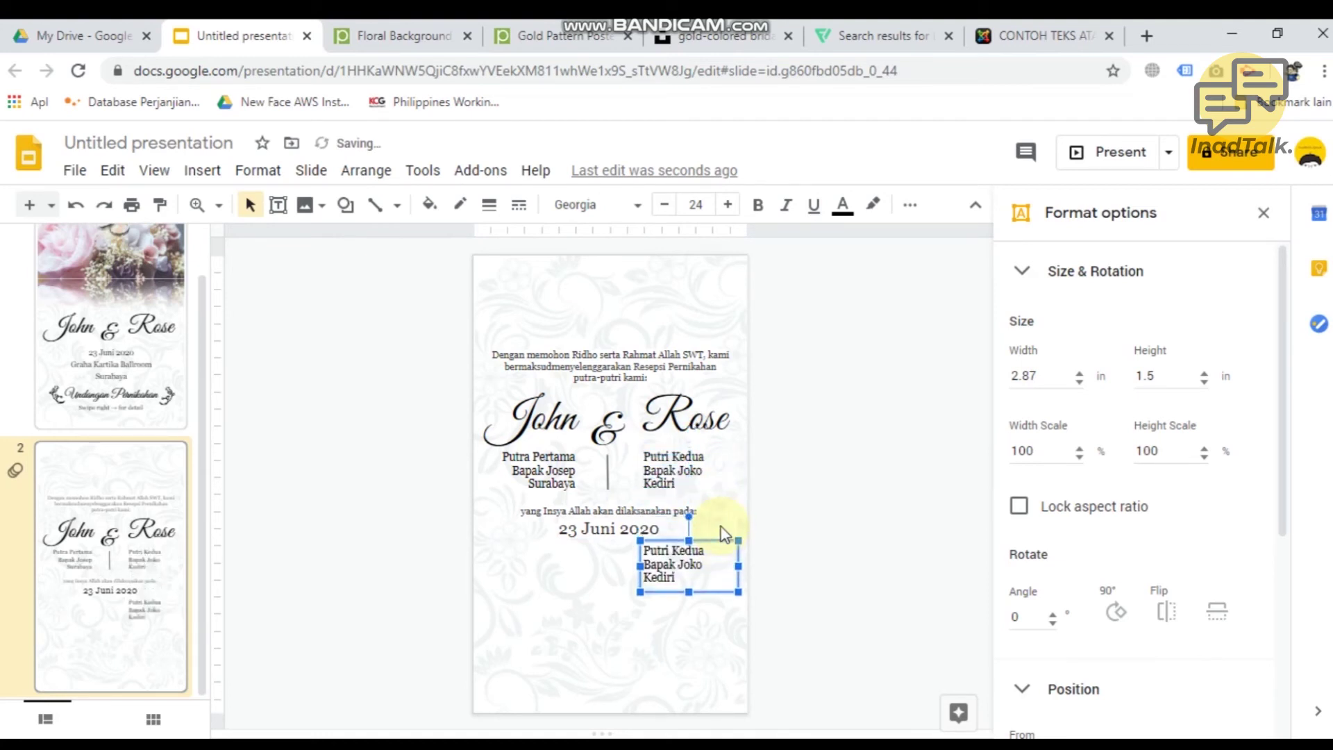
key(Down)
key(Down)
key(Down)
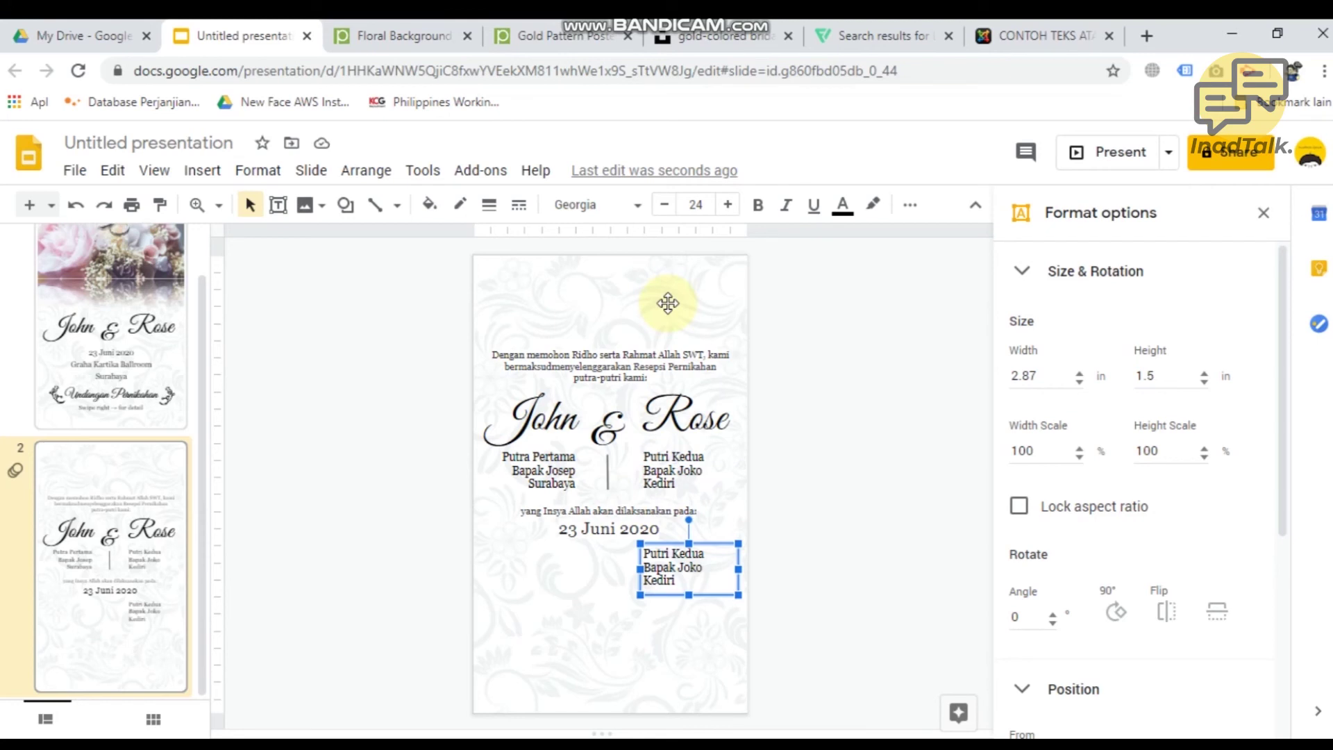
Step: Replace the text in the copied box below the date with four lines: "Resepsi", "13:00 - 15:00", "Graha Kartika", "Surabaya"
click(669, 582)
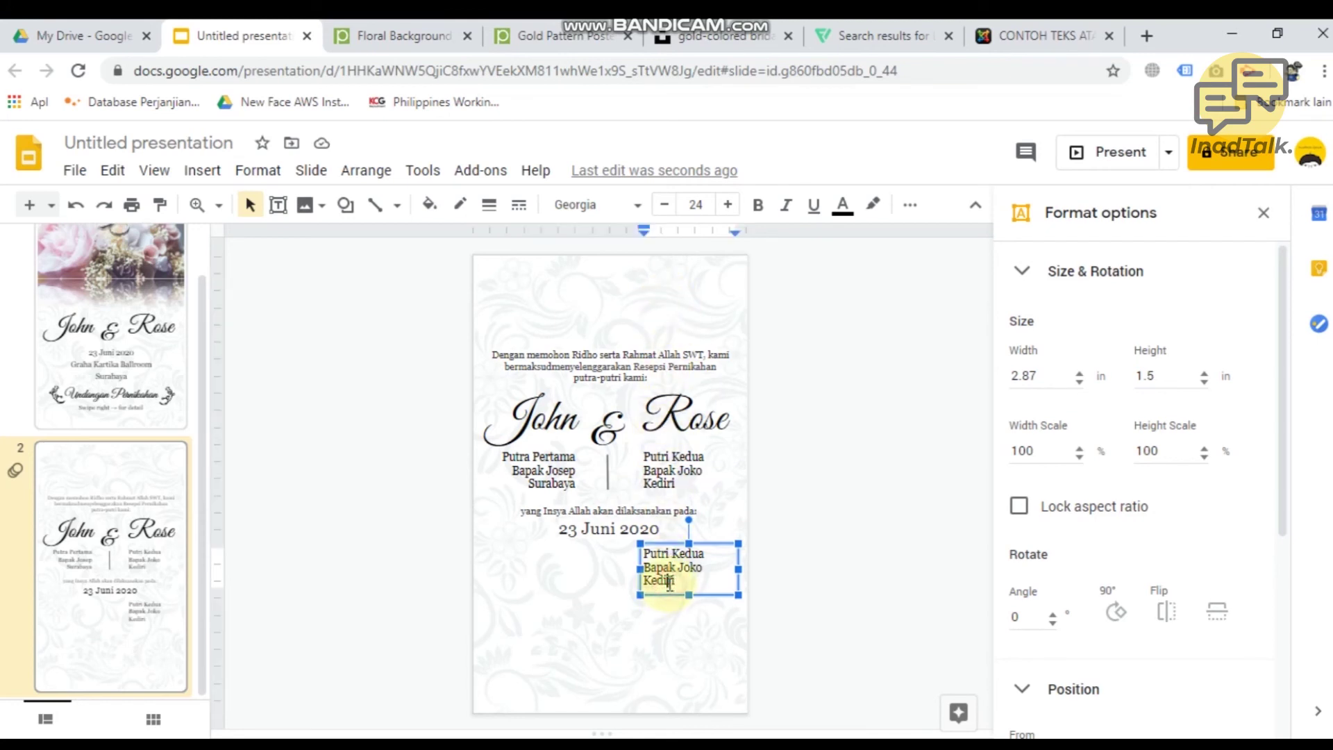
click(649, 746)
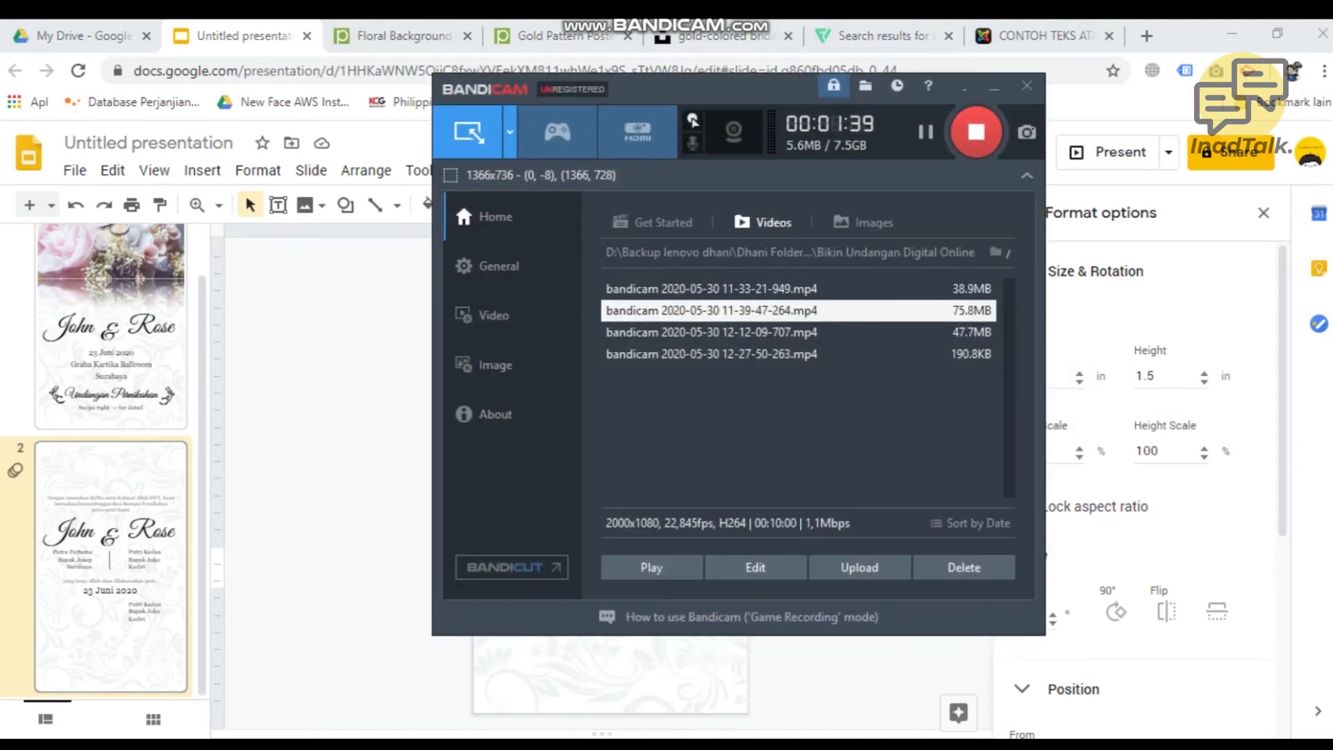
click(650, 746)
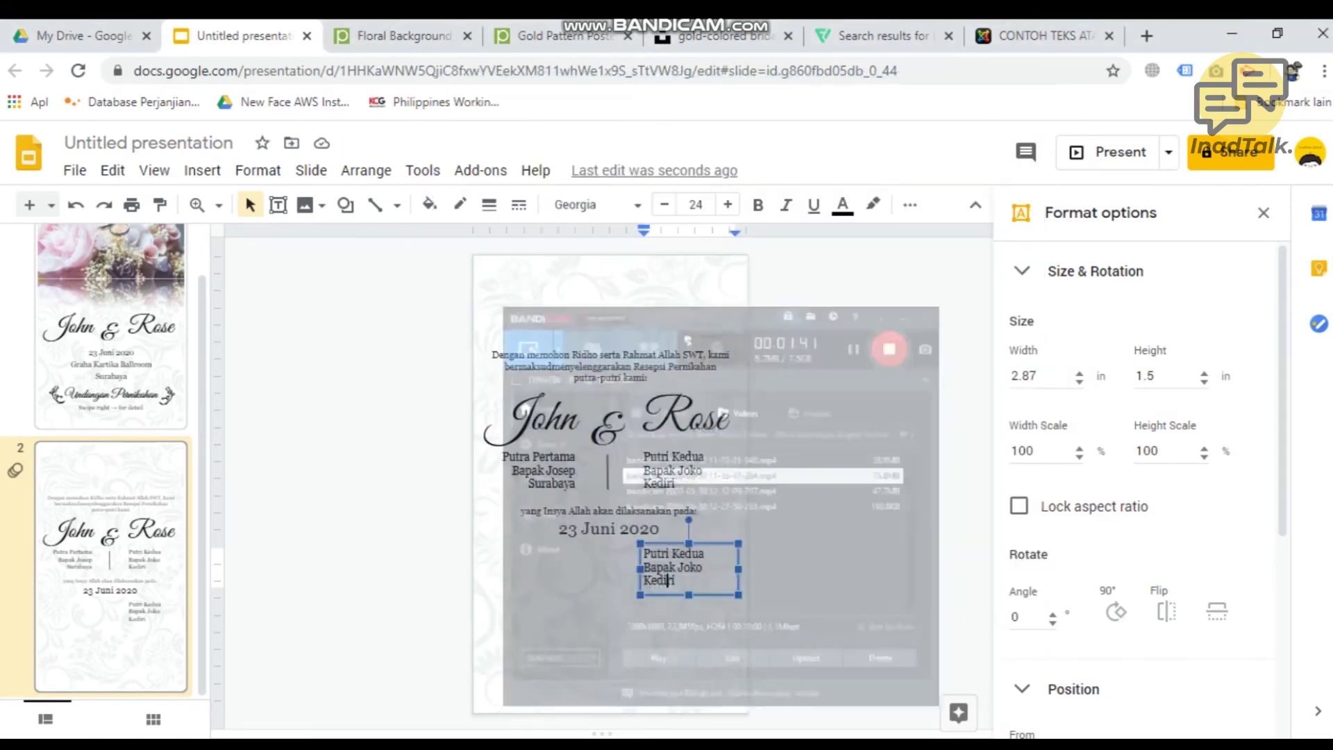
click(687, 582)
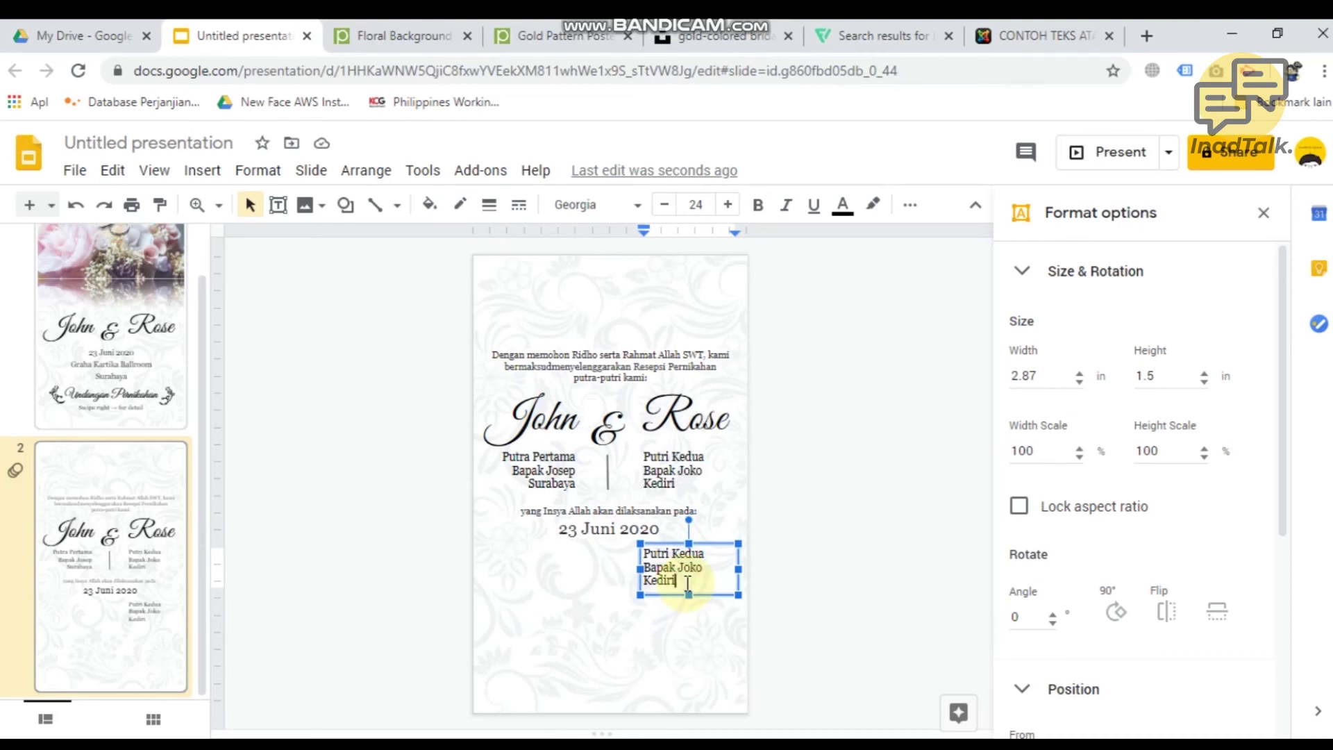
drag(688, 582, 607, 539)
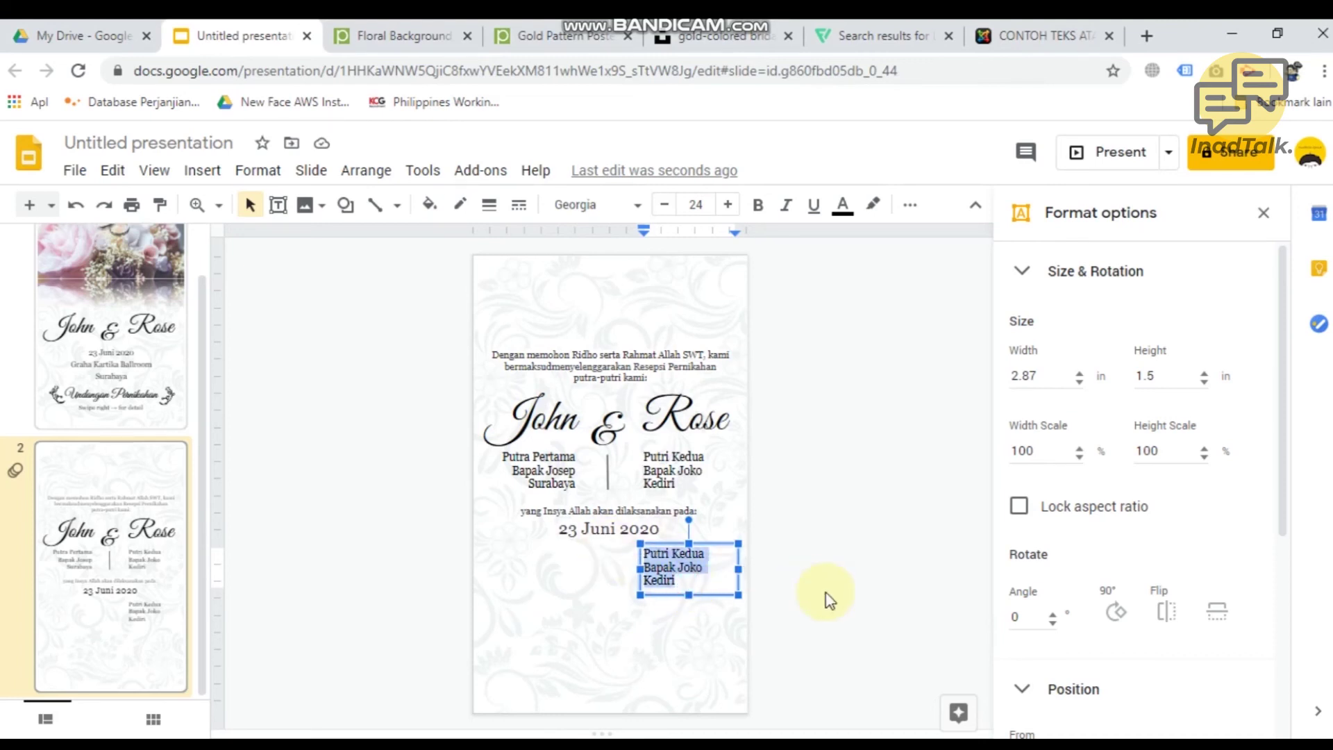
text(Res)
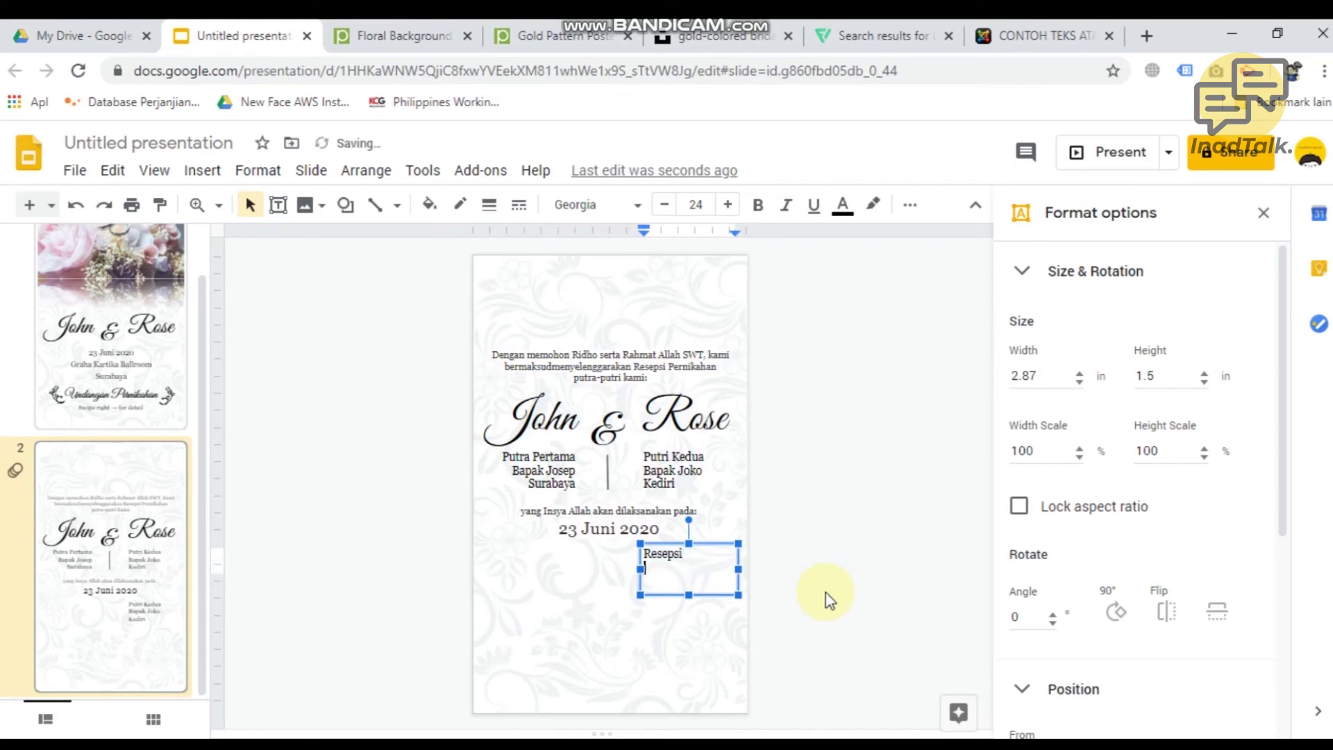
text(epsi)
key(Return)
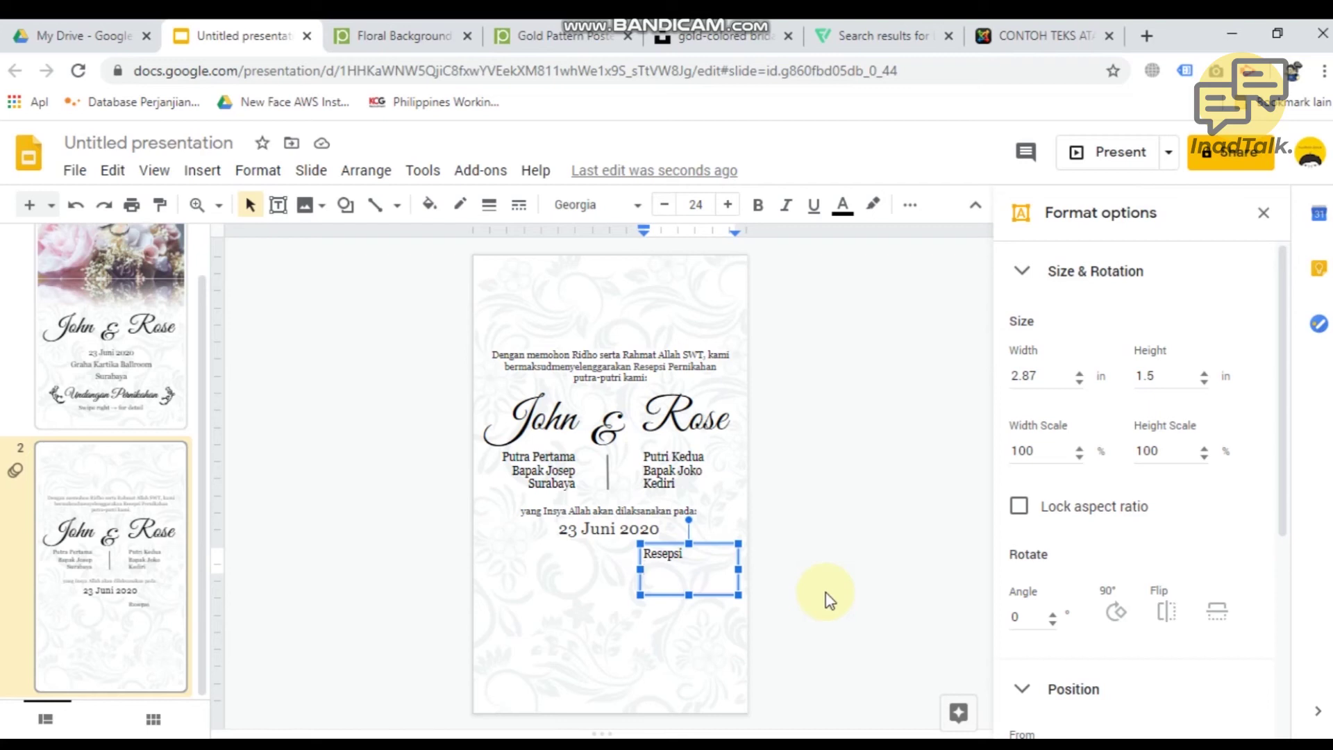
text(13:00 - 15:00)
key(Return)
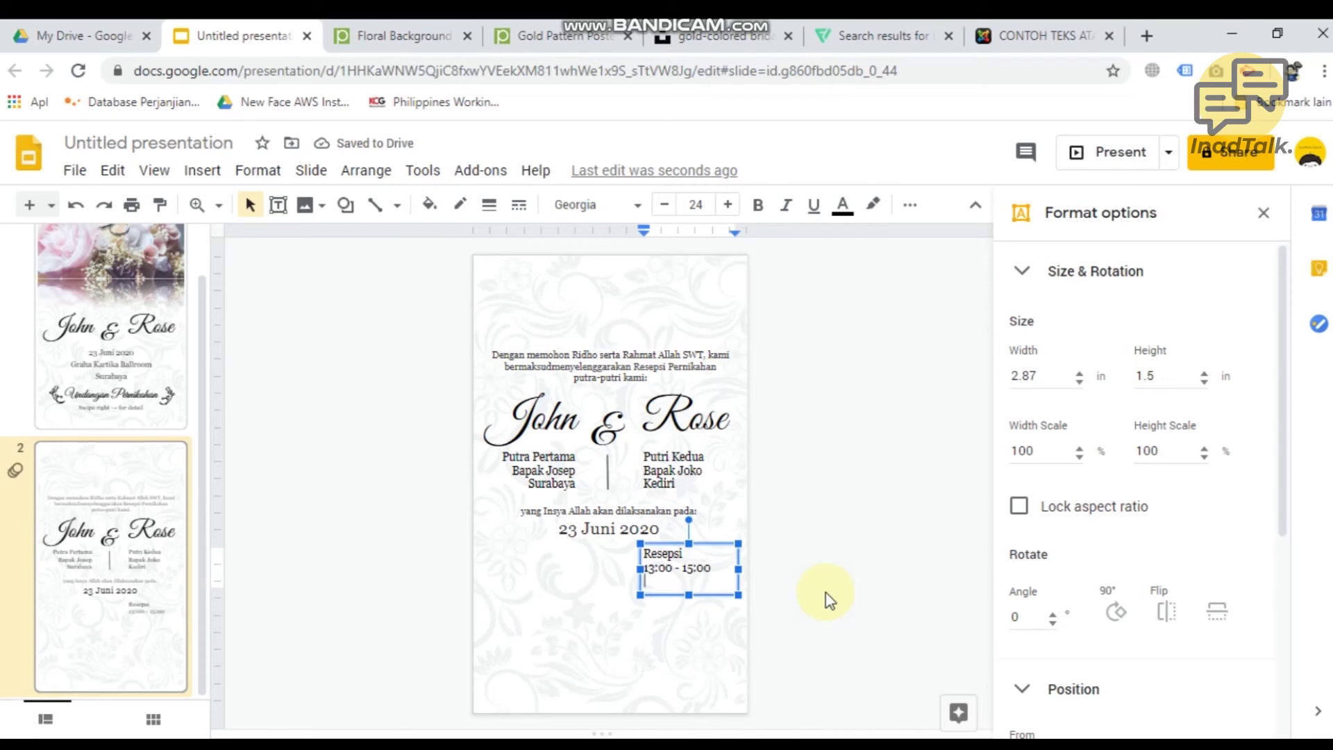
text(Kartika)
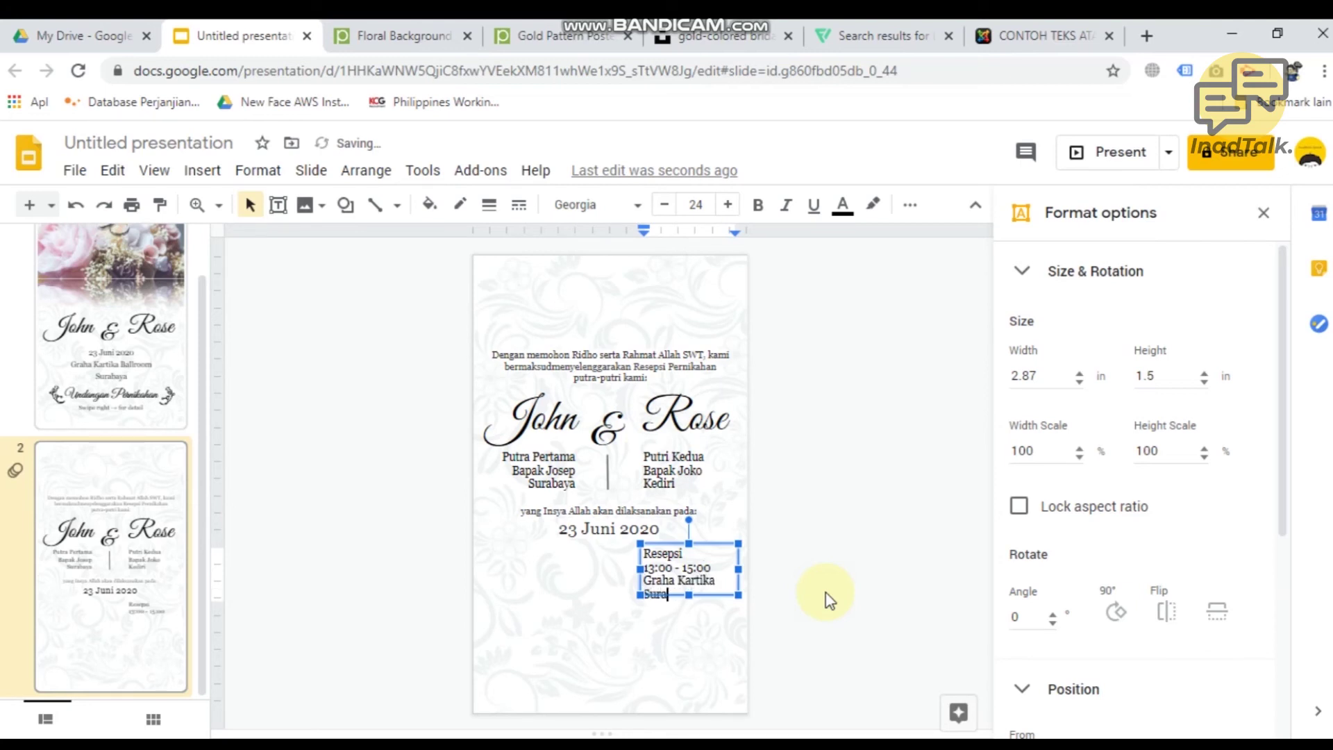
Step: Enlarge the "Resepsi" text box to 1.9 in high and set its line spacing to 1.15
click(692, 597)
drag(692, 597, 689, 609)
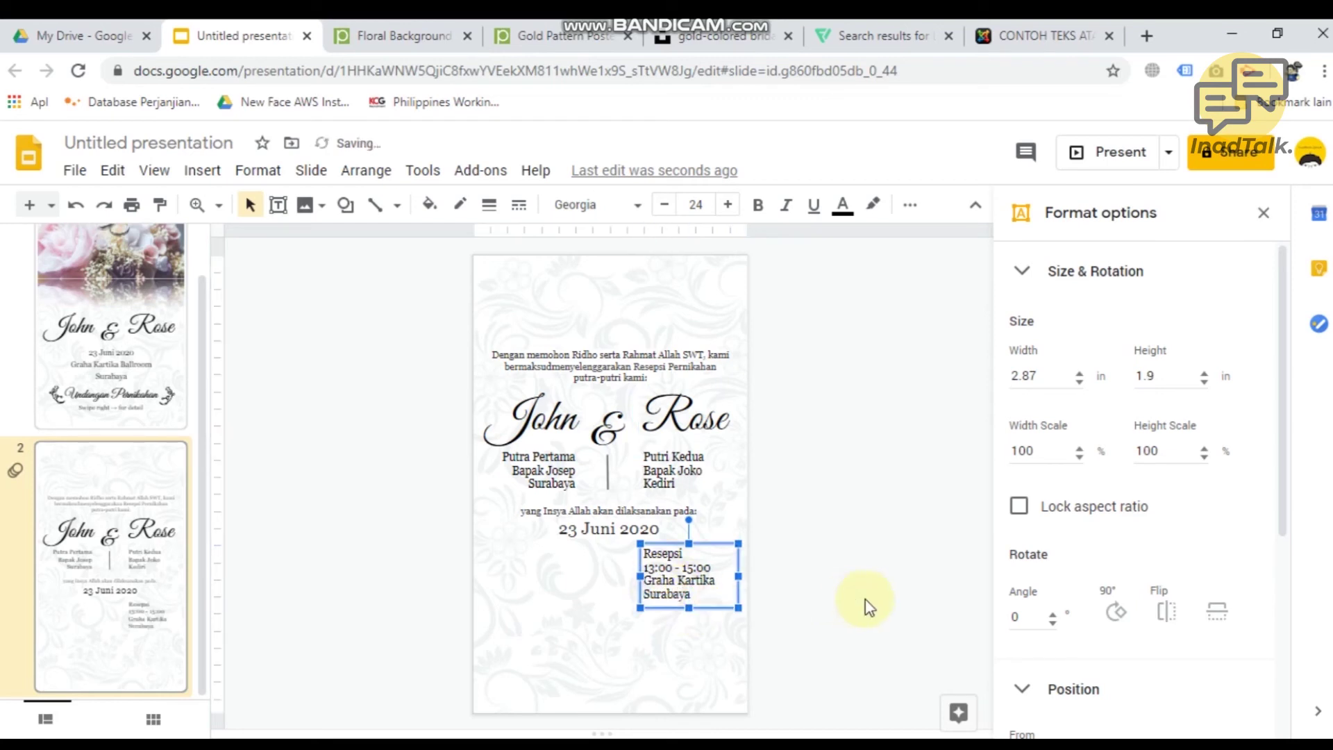
click(669, 534)
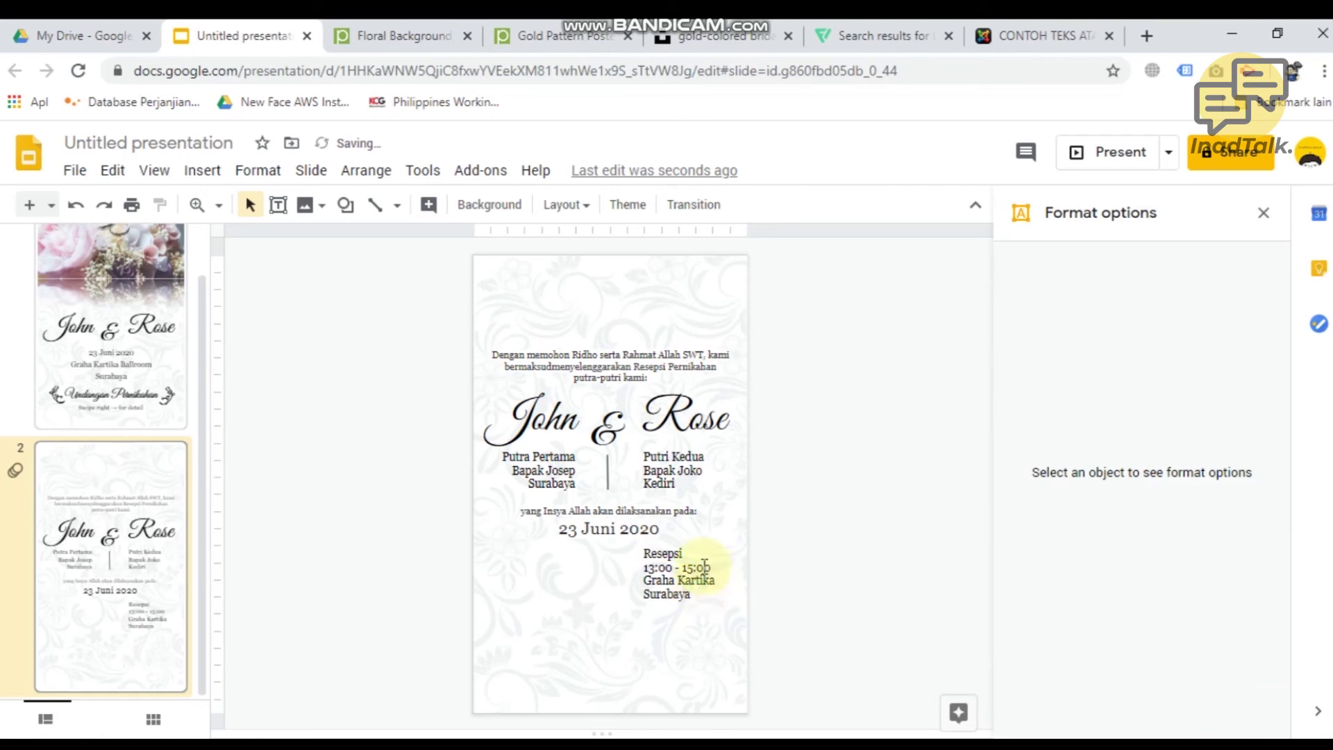
click(701, 578)
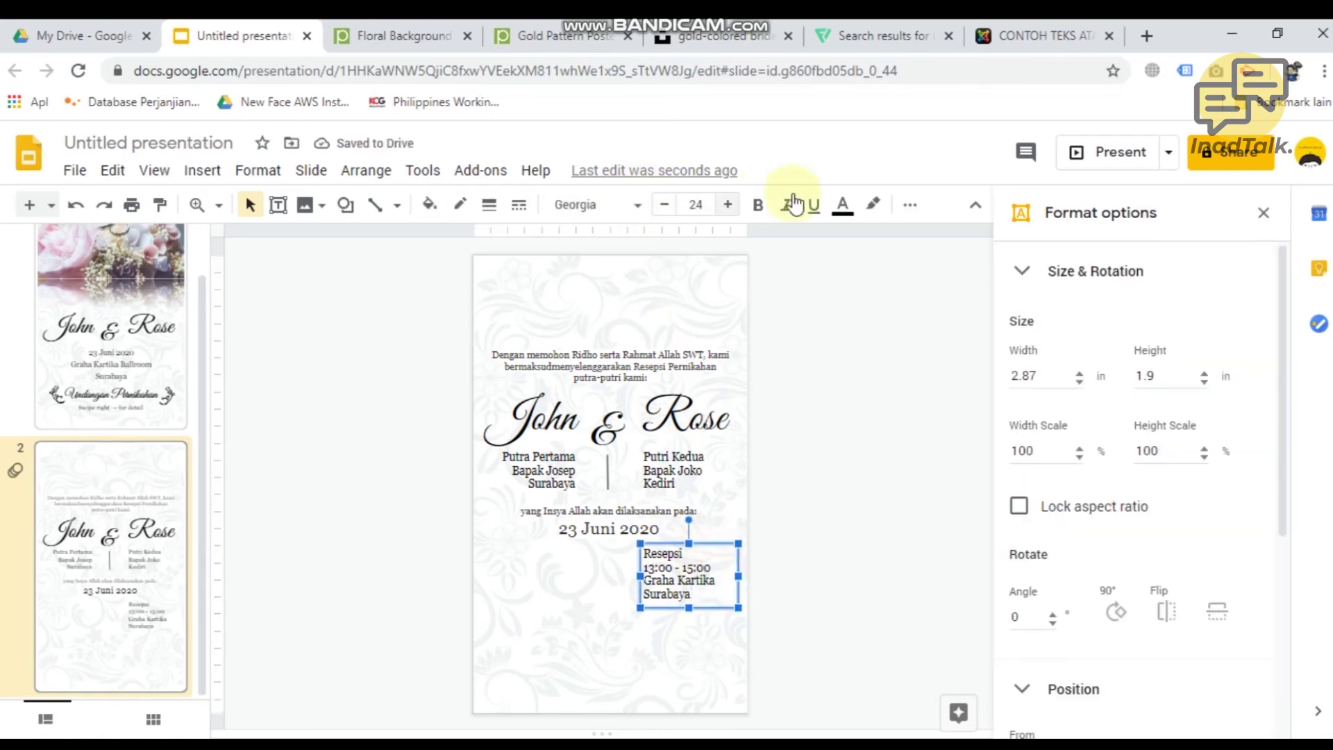
click(910, 205)
click(549, 249)
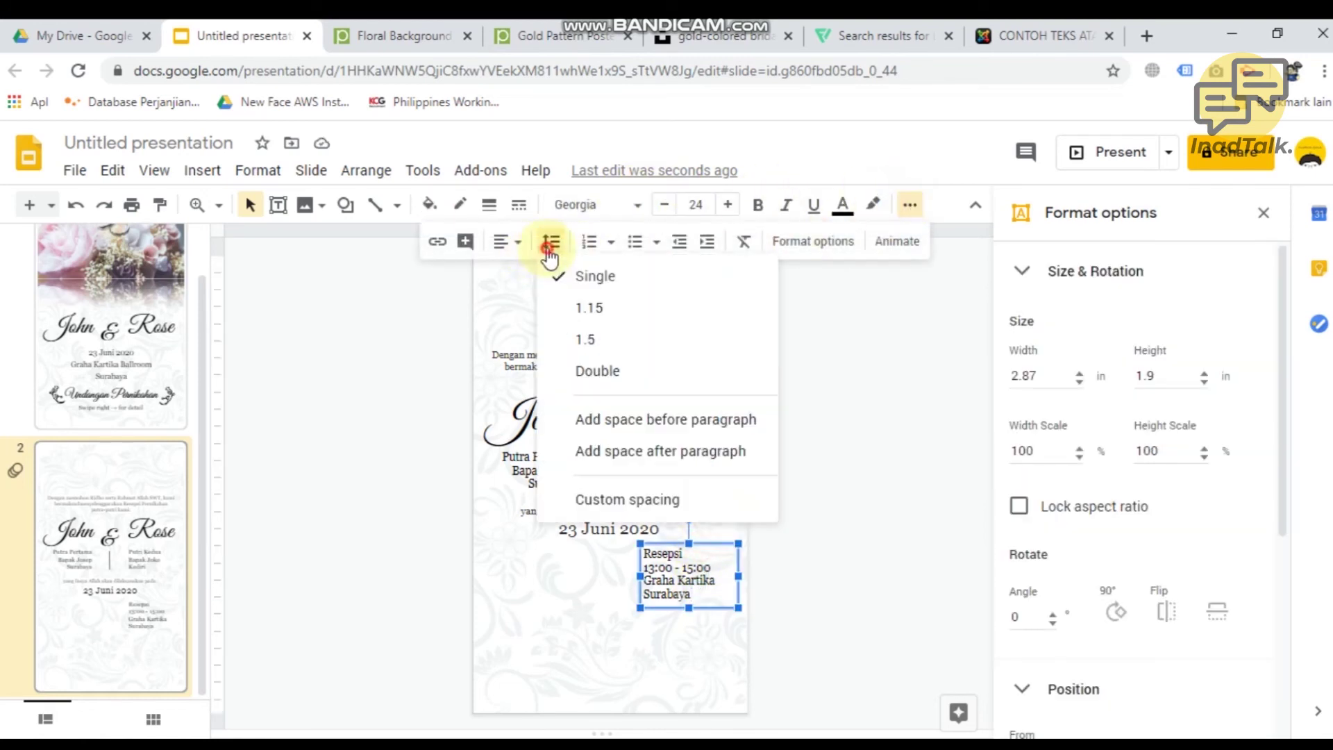
click(569, 306)
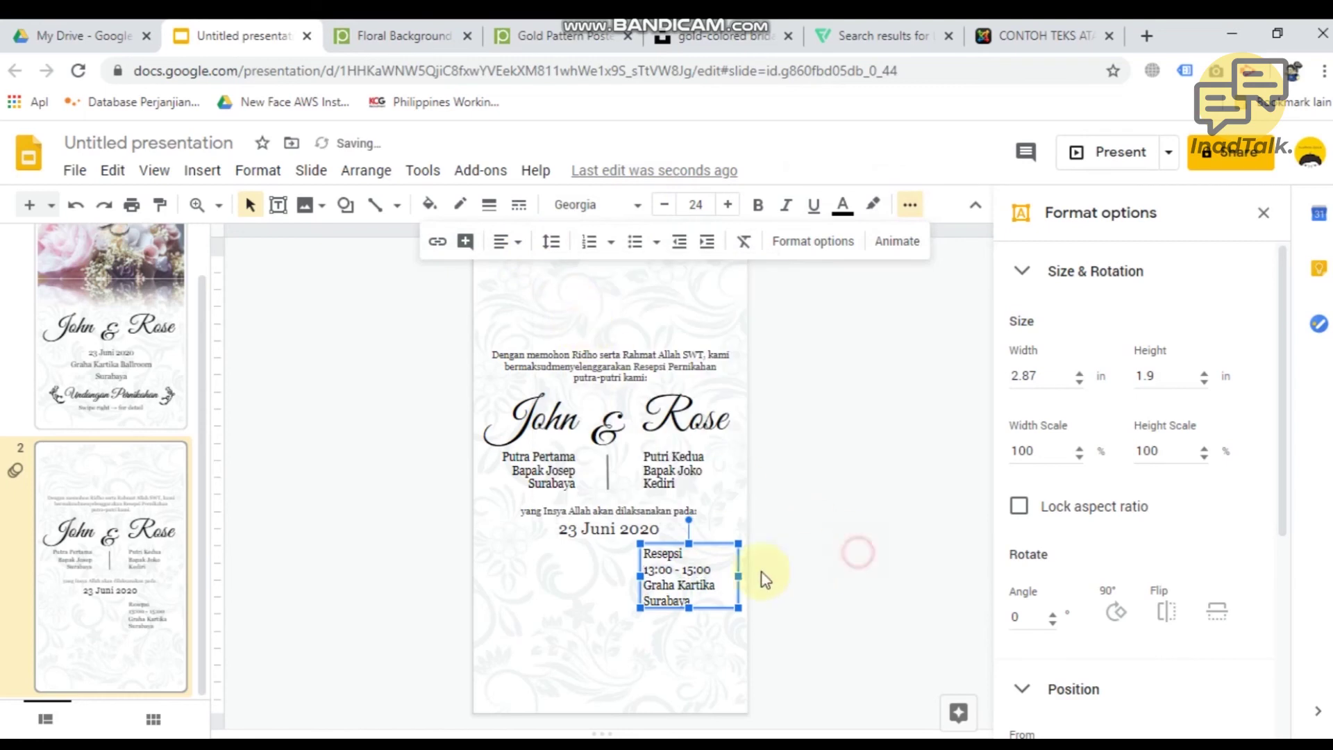
click(691, 616)
click(694, 600)
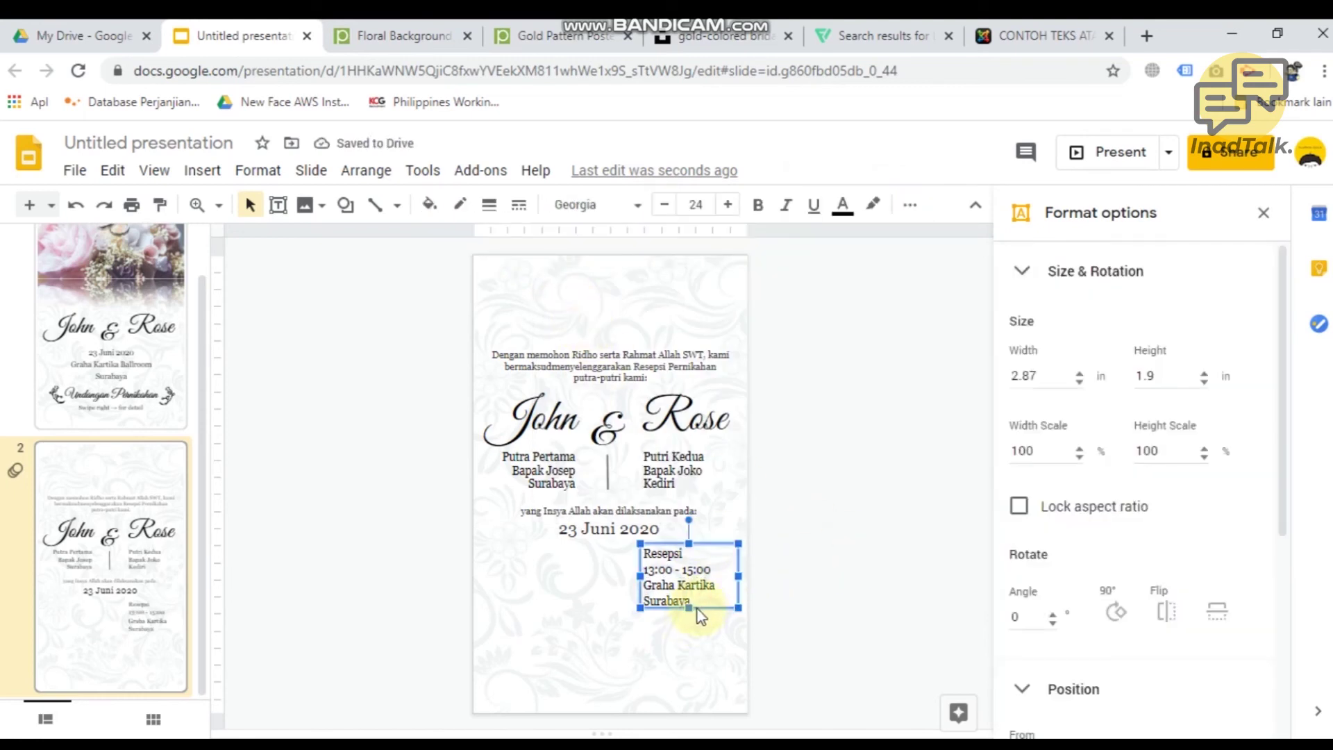
Step: Duplicate the "Resepsi" text box, right-align the copy's text and place it level with the original, directly under the "Putra Pertama" block
drag(737, 575, 733, 573)
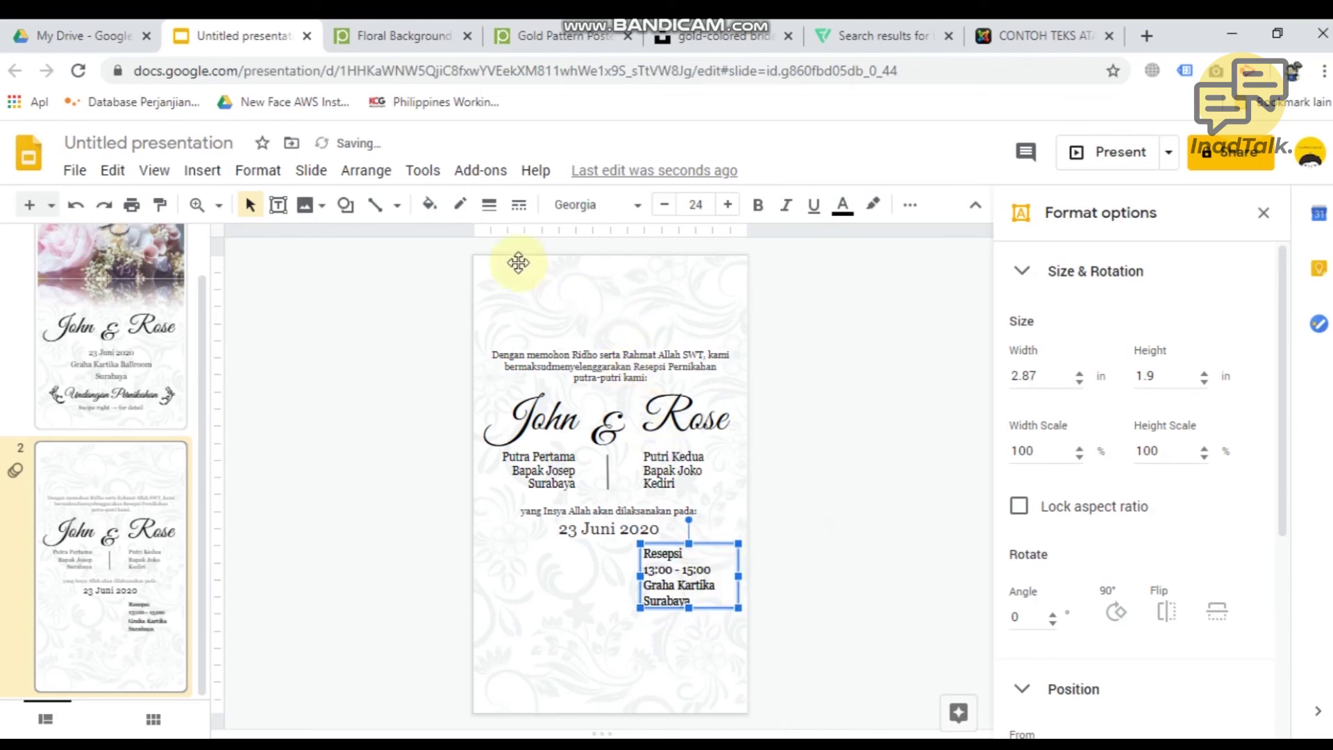
click(910, 205)
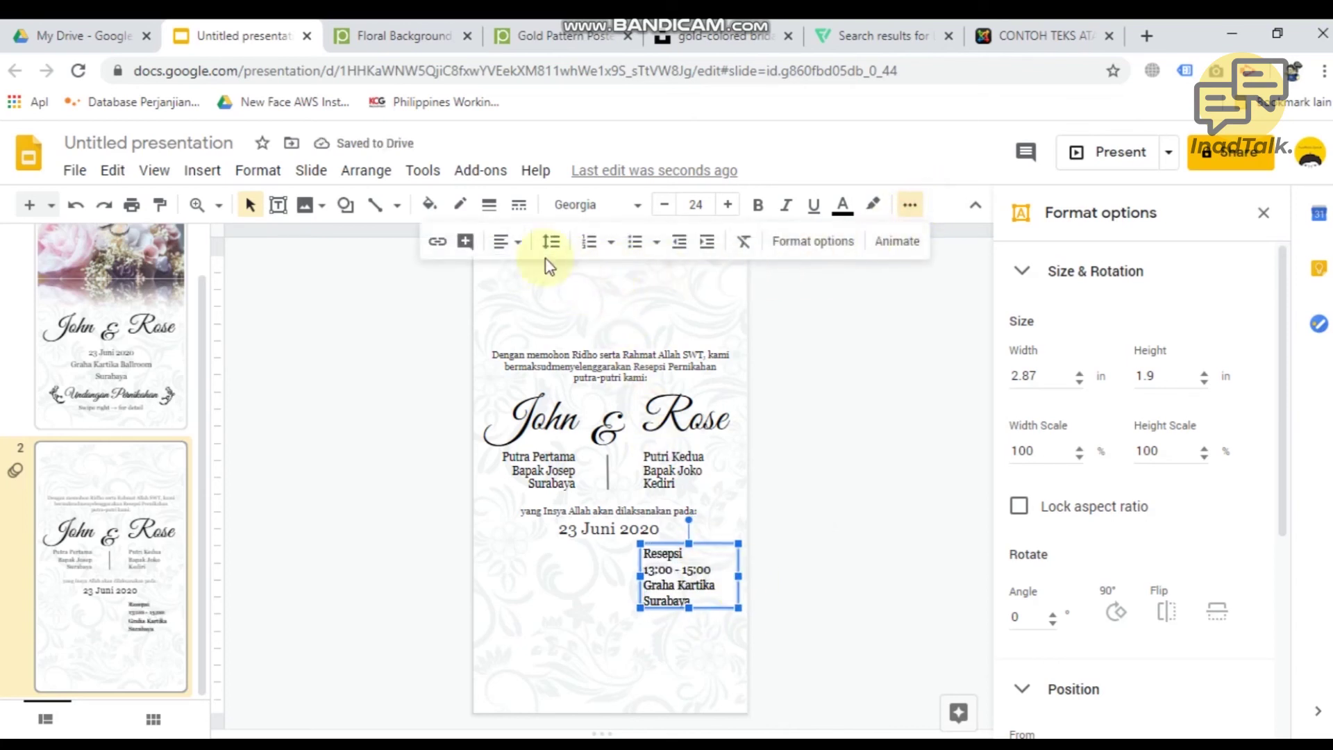
click(517, 243)
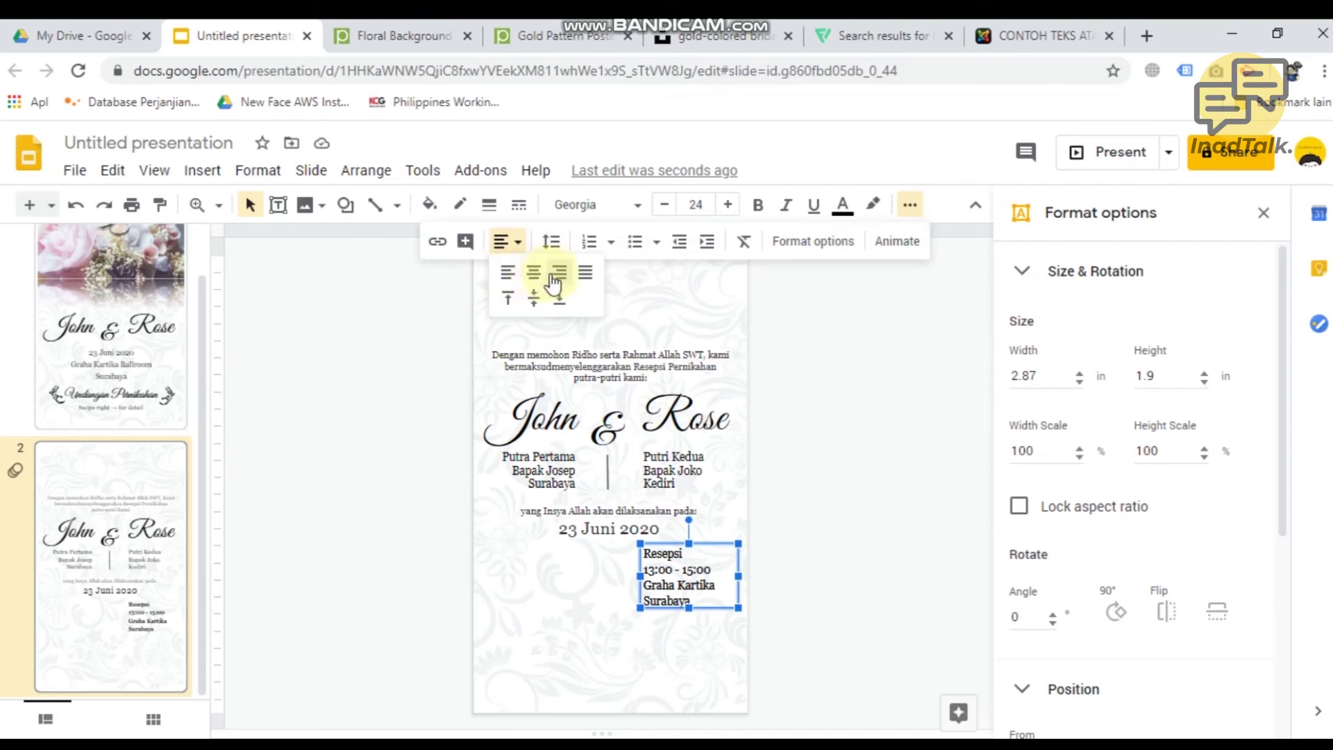
click(556, 273)
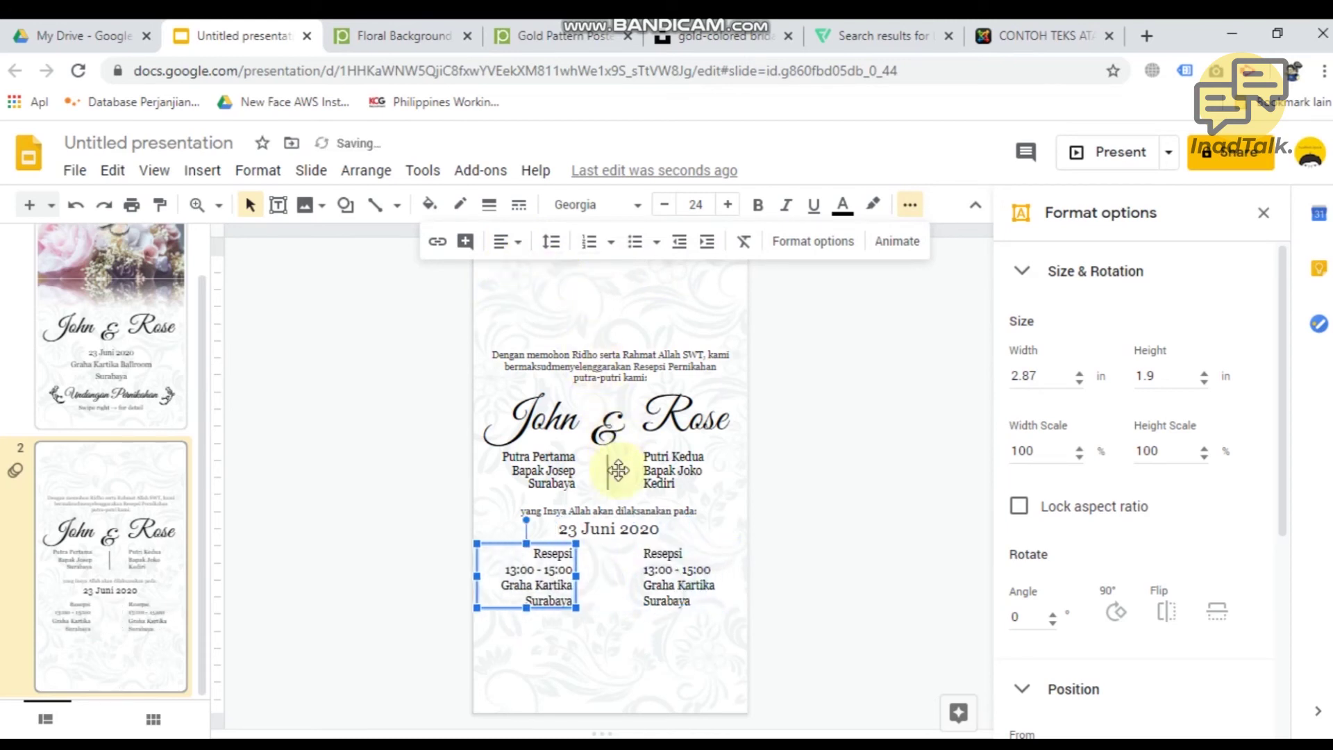
click(811, 606)
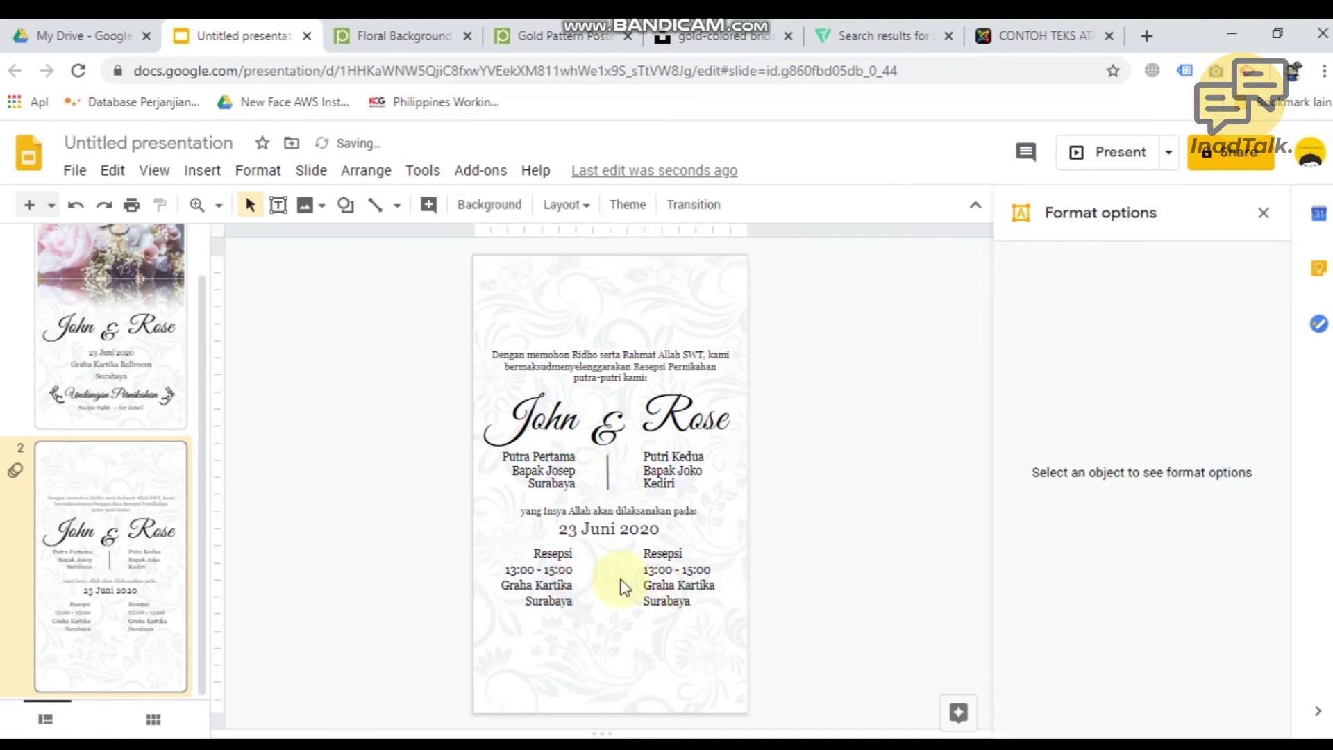
click(552, 571)
drag(575, 603, 580, 604)
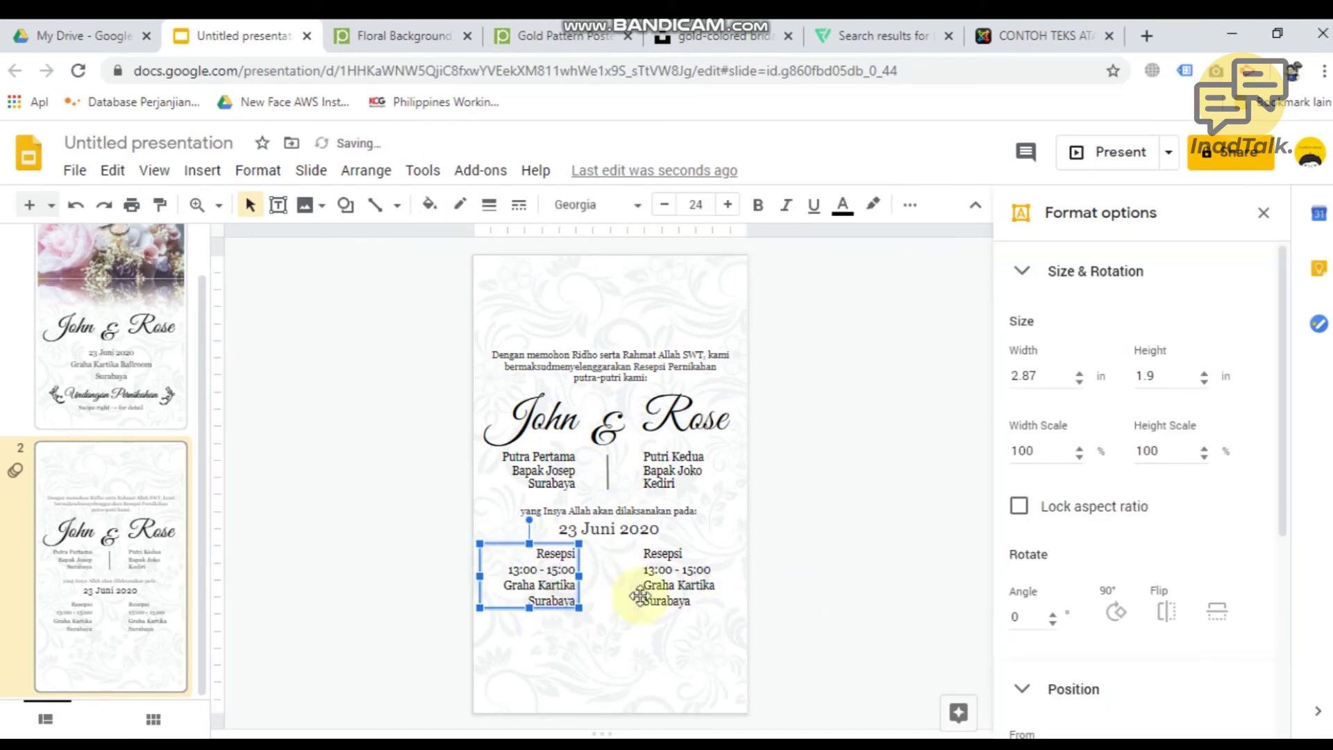
click(829, 592)
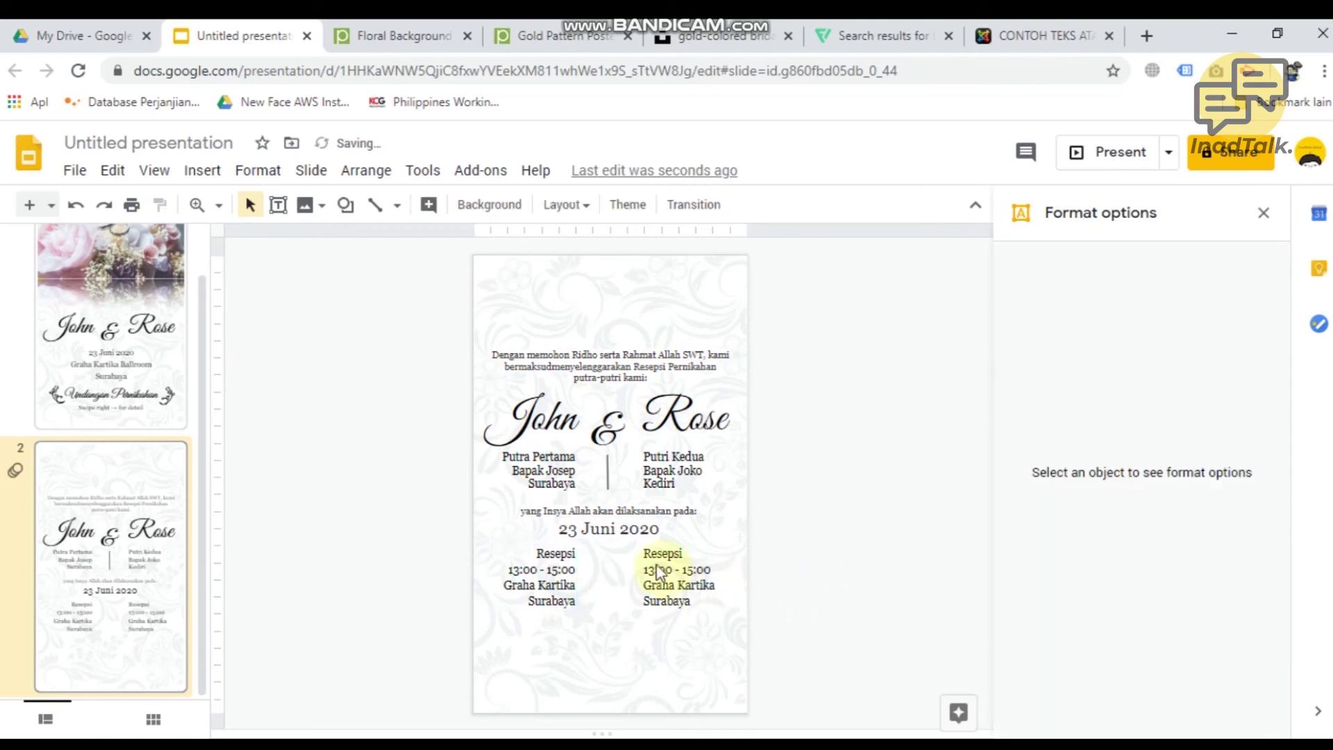
Step: Change the right-aligned copy's heading to "Akad Nikah" and its time to "08:00"
click(555, 552)
double_click(557, 551)
text(Akad Nikah)
key(Down)
key(BackSpace)
key(BackSpace)
key(BackSpace)
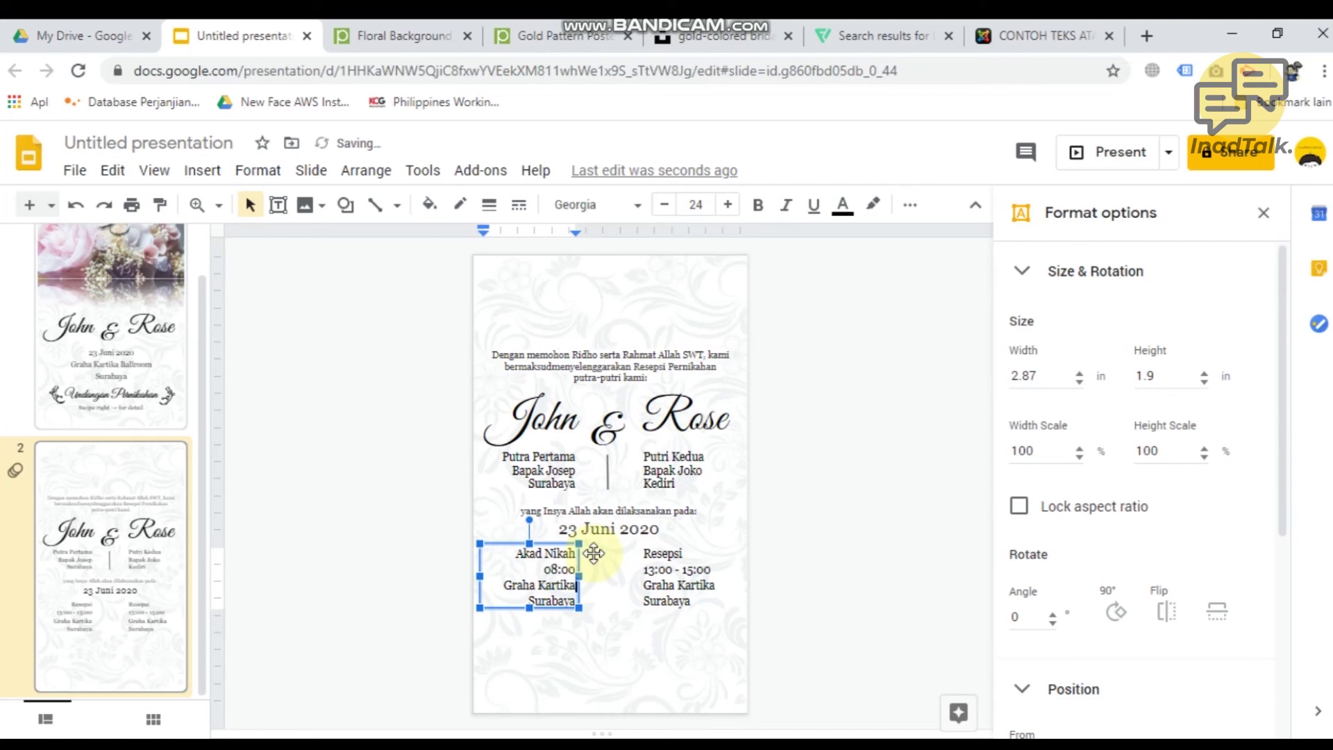
Step: Replace the venue line in the "Akad Nikah" text box with "Masjid Sabililah"
key(BackSpace)
key(BackSpace)
key(BackSpace)
key(BackSpace)
key(BackSpace)
key(BackSpace)
key(BackSpace)
key(BackSpace)
key(BackSpace)
key(BackSpace)
text(Masjid Sabililah)
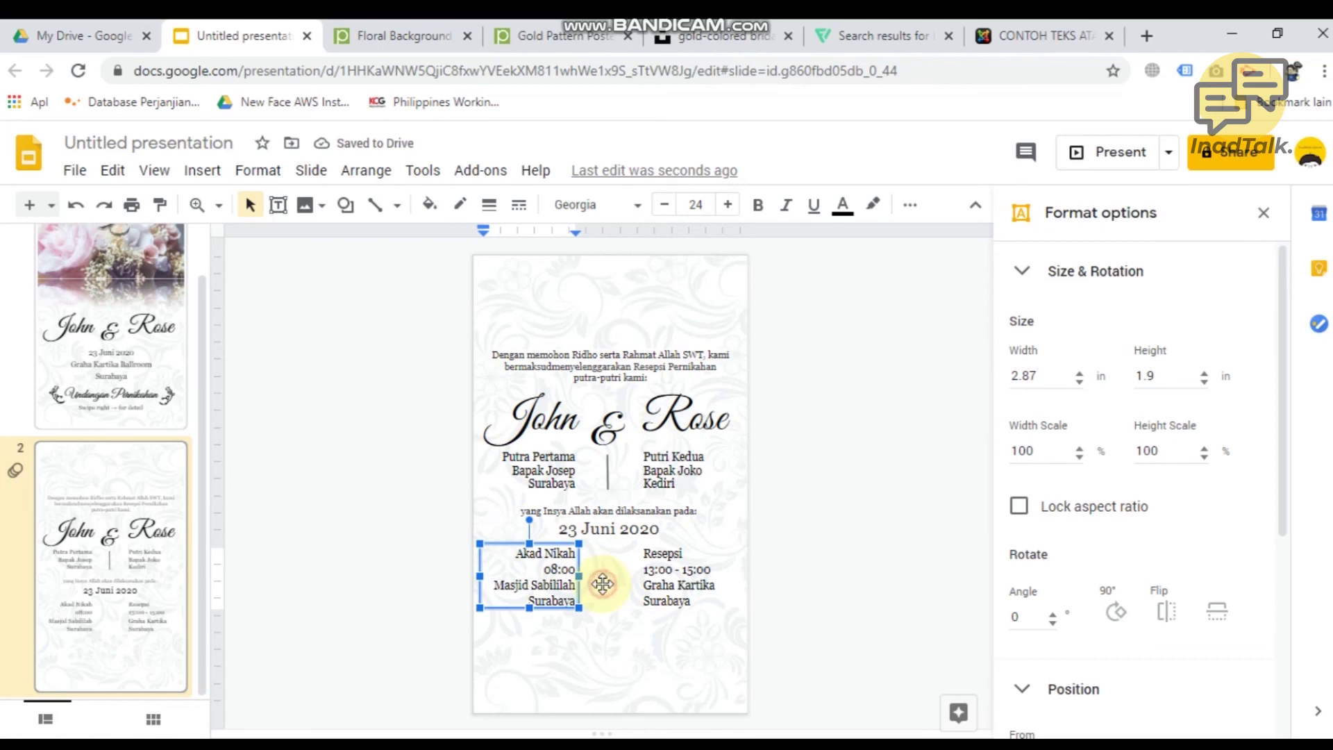
Step: Duplicate the vertical divider line between the parents' details and move the copy down between the "Akad Nikah" and "Resepsi" blocks
click(607, 479)
click(605, 482)
click(840, 598)
key(ctrl+v)
key(Left)
key(Left)
key(Down)
key(Down)
key(Down)
key(Down)
key(Down)
key(Down)
key(Down)
key(Down)
key(Down)
key(Down)
key(Down)
key(Down)
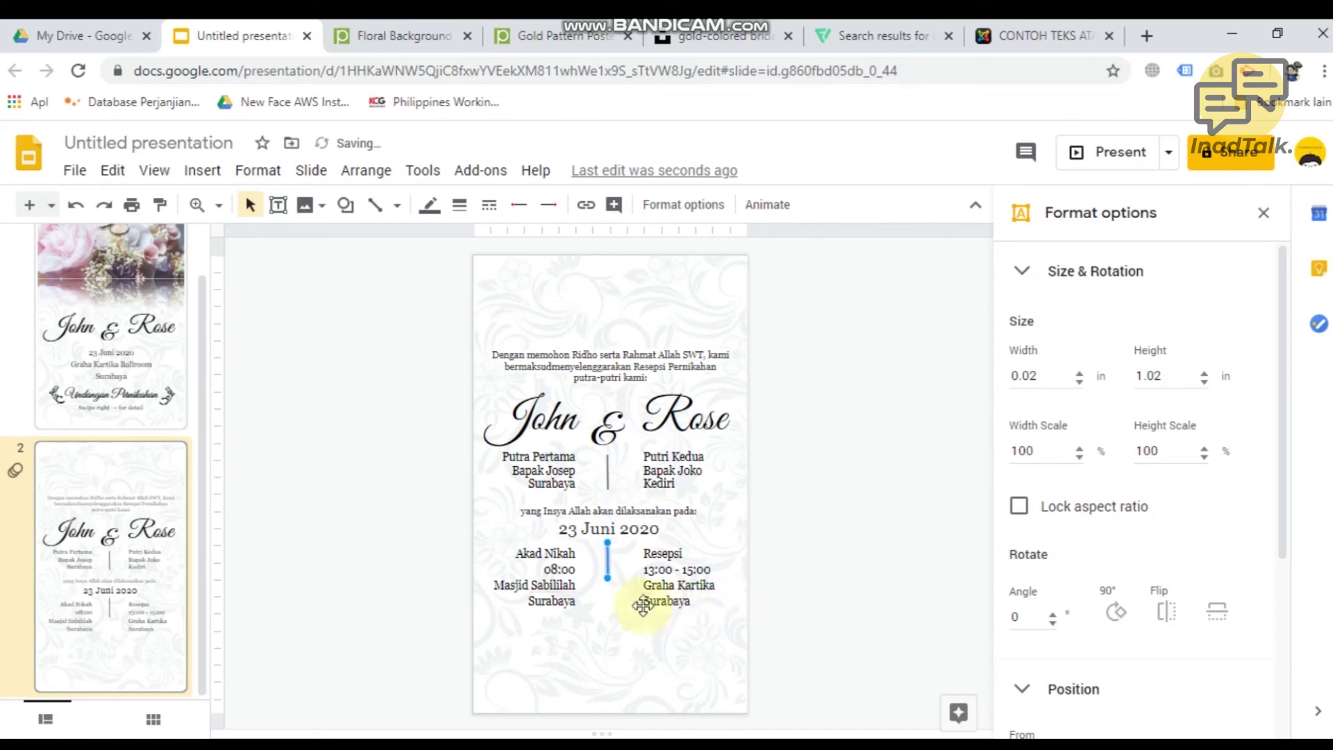
Step: Lengthen the copied divider line to about 1.89 in so it spans the height of the two event blocks
click(608, 611)
drag(610, 614, 608, 611)
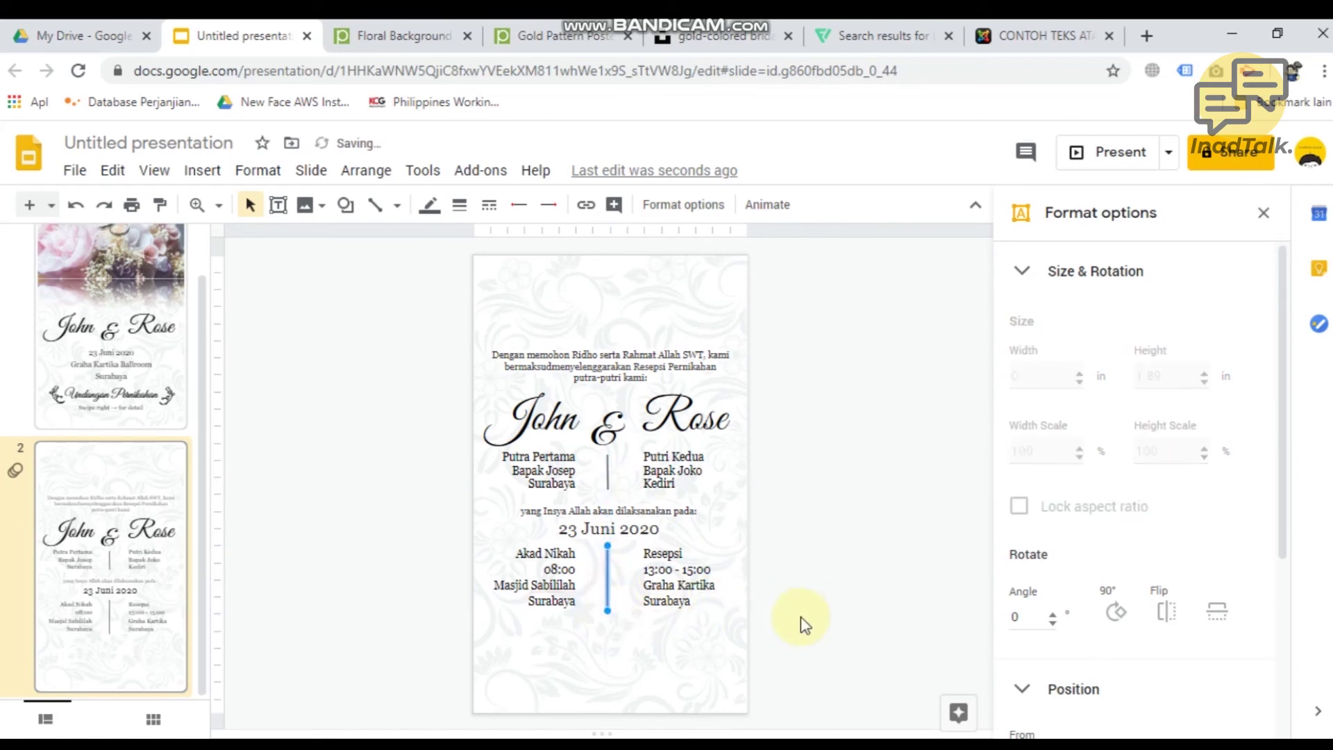
click(800, 622)
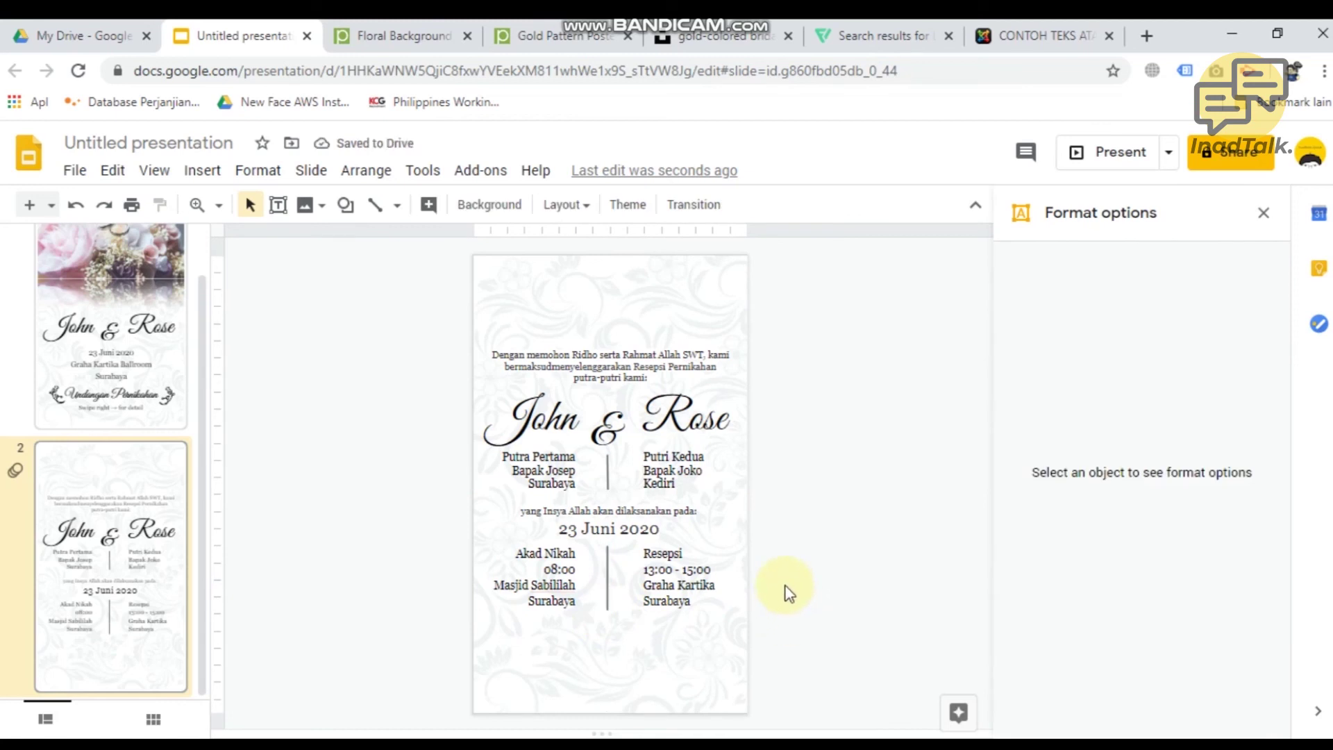
Step: On the sample invitation wording web page, copy the closing sentence from "bagi kami kehadiran anda" to "terima kasih kami"
click(986, 35)
scroll(585, 561, down, 2)
scroll(586, 561, down, 1)
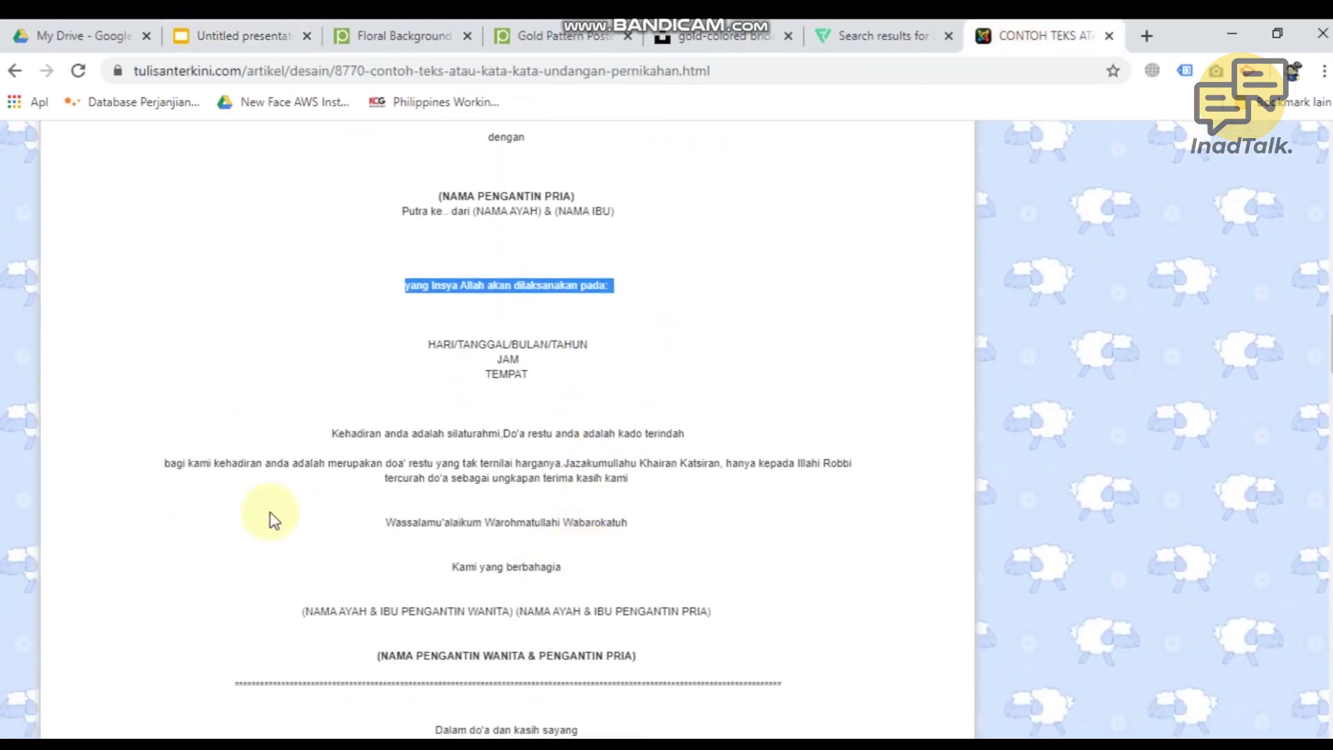
drag(166, 462, 652, 506)
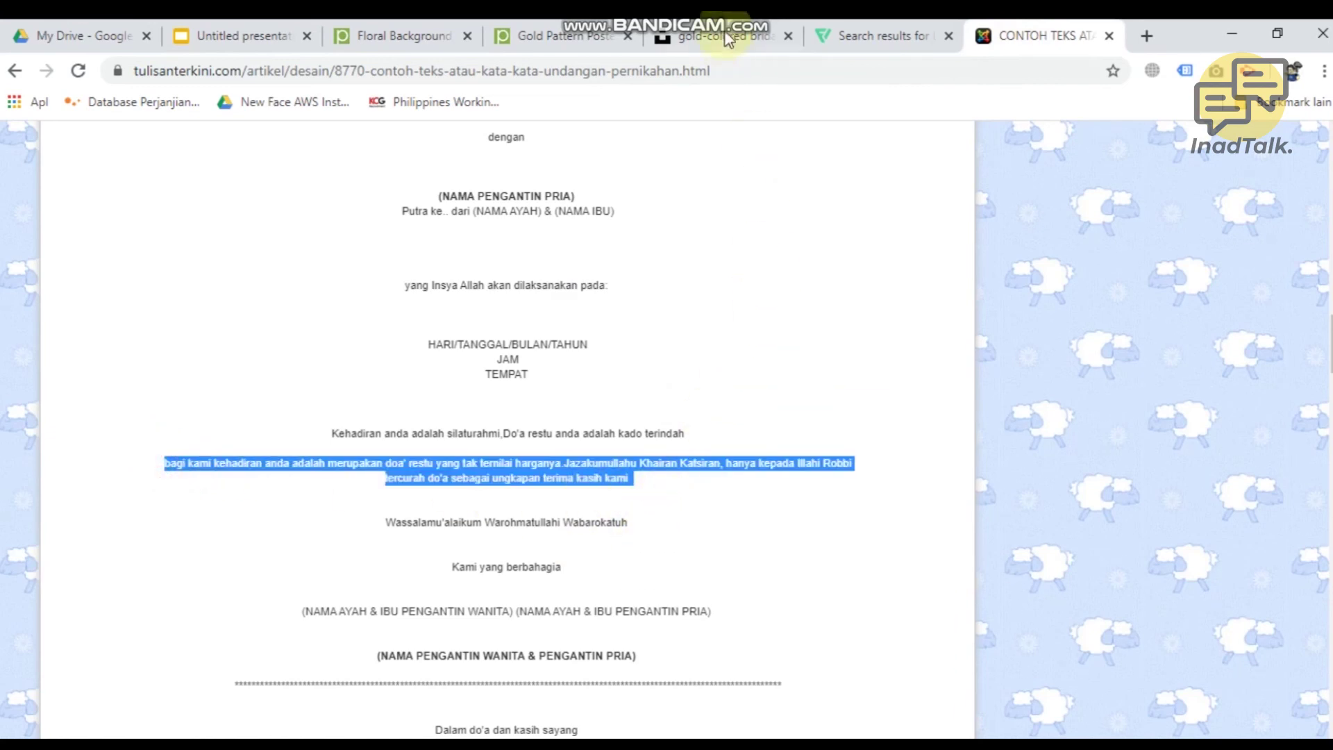
Step: Back in the presentation, duplicate the "Dengan memohon Ridho" paragraph box and move the copy straight down below the event details
click(233, 38)
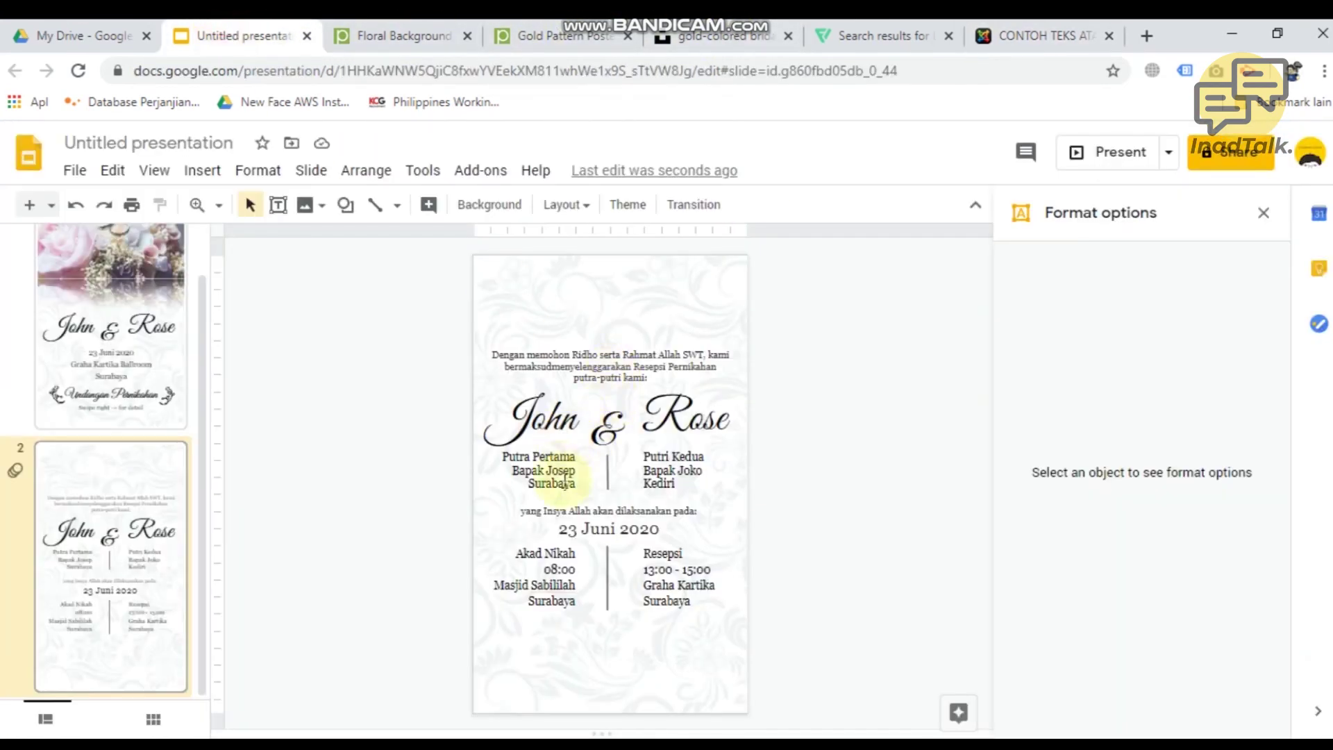
click(533, 659)
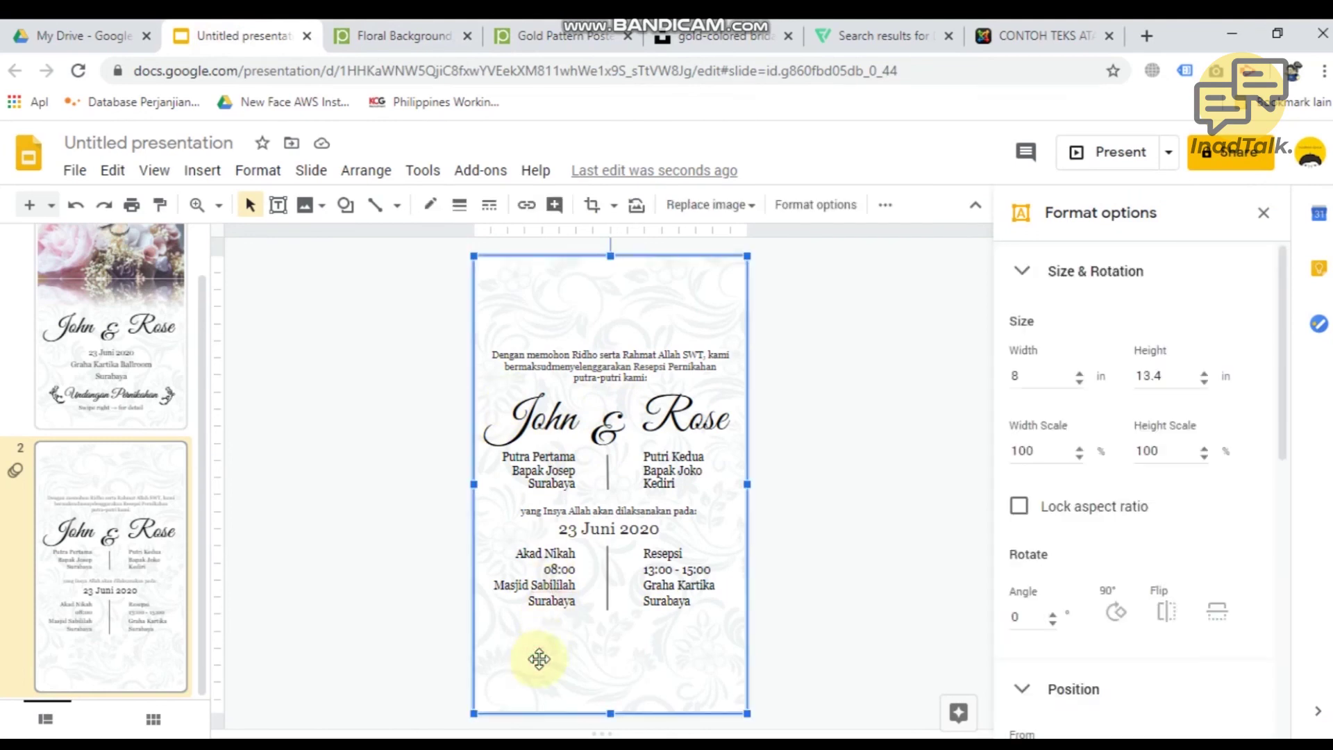
click(587, 355)
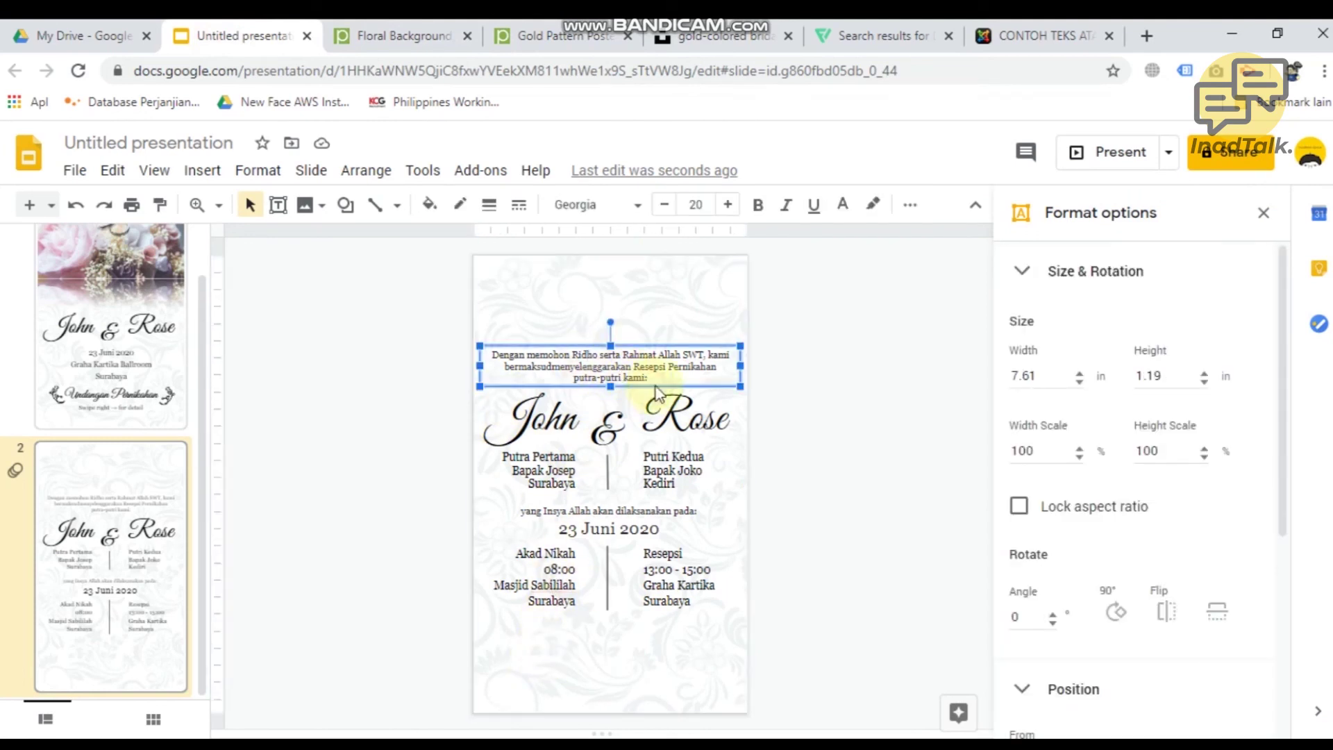
drag(668, 382, 671, 388)
key(ctrl+z)
key(ctrl+d)
key(Down)
key(Down)
key(Down)
key(Down)
key(Down)
key(Down)
key(Down)
key(Down)
key(Down)
key(Down)
key(Down)
key(Down)
key(Down)
key(Down)
key(Down)
key(Down)
key(Down)
key(Down)
key(Down)
key(Down)
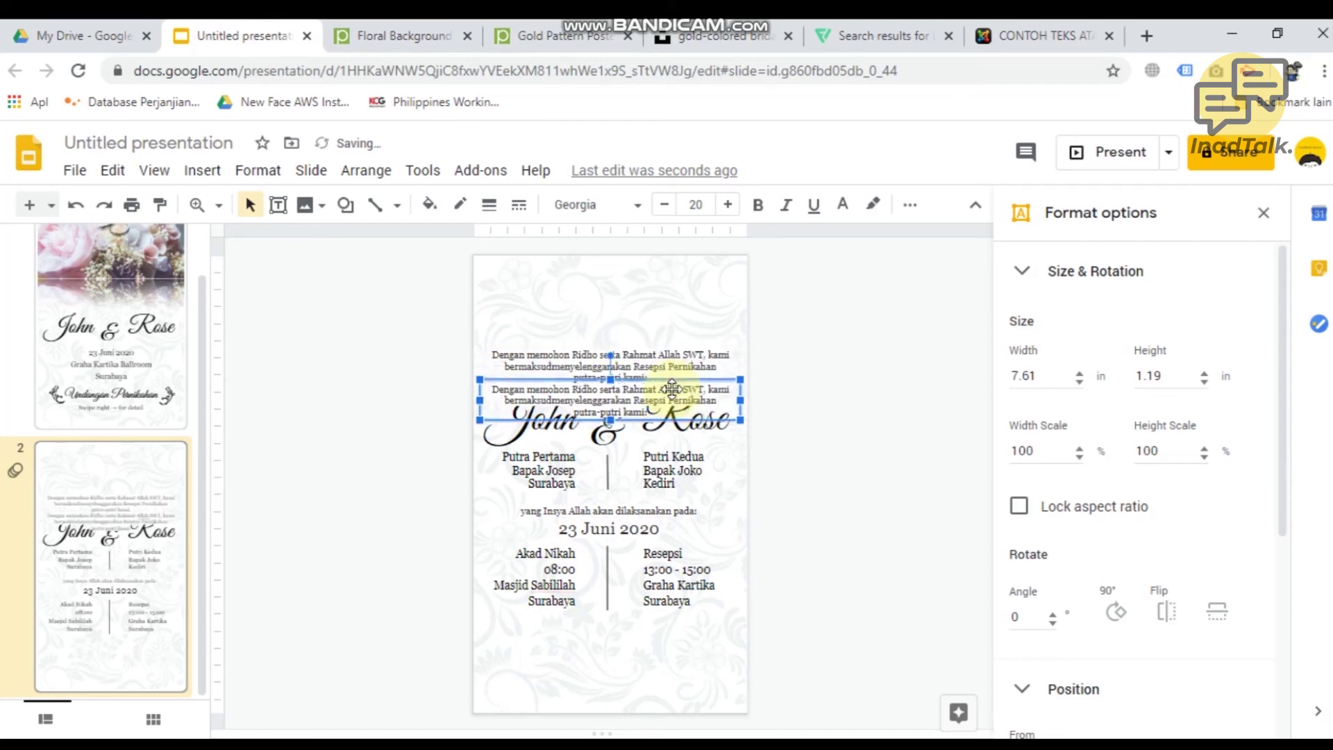
key(Down)
key(Down)
key(Down)
key(Down)
key(Down)
key(Down)
key(Down)
key(Down)
key(Down)
key(Down)
key(Down)
key(Down)
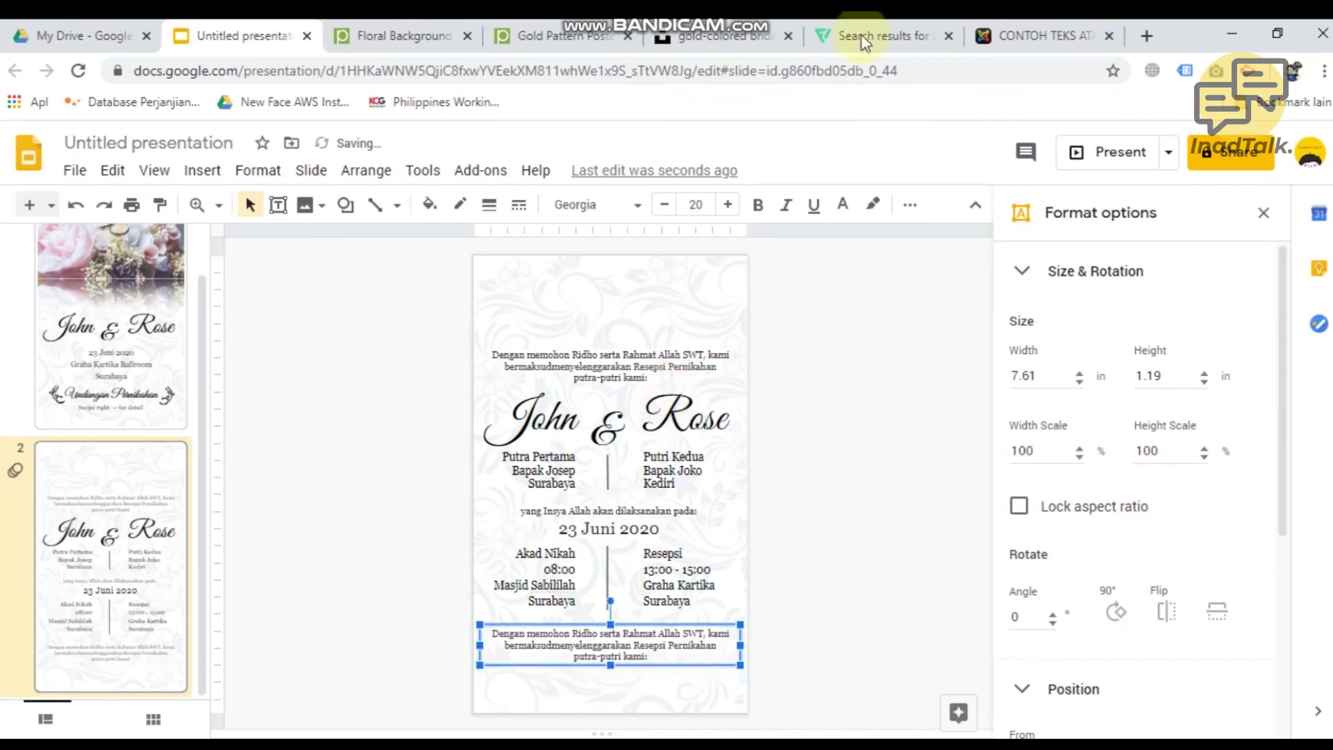
Step: Replace the text of the copied paragraph box below the event details with the closing sentence copied from the sample wording page
click(1038, 35)
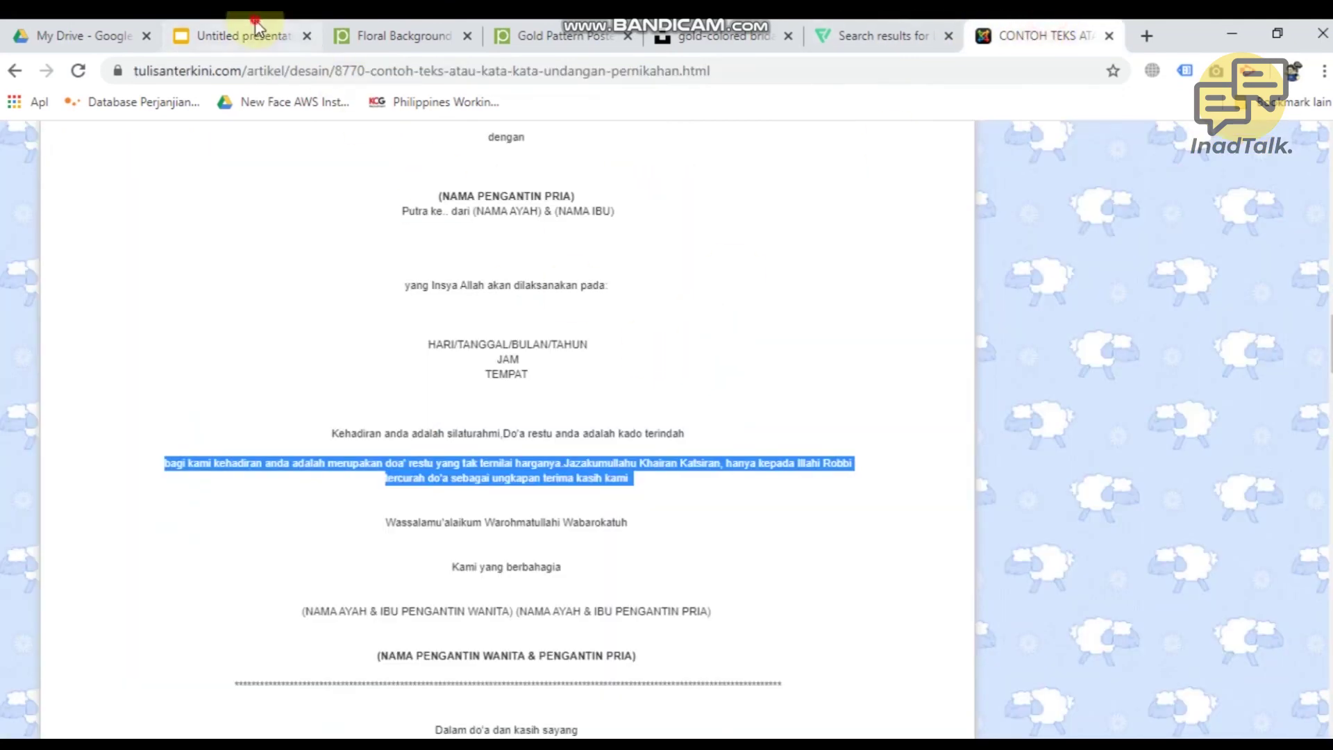
click(243, 35)
triple_click(722, 652)
key(ctrl+v)
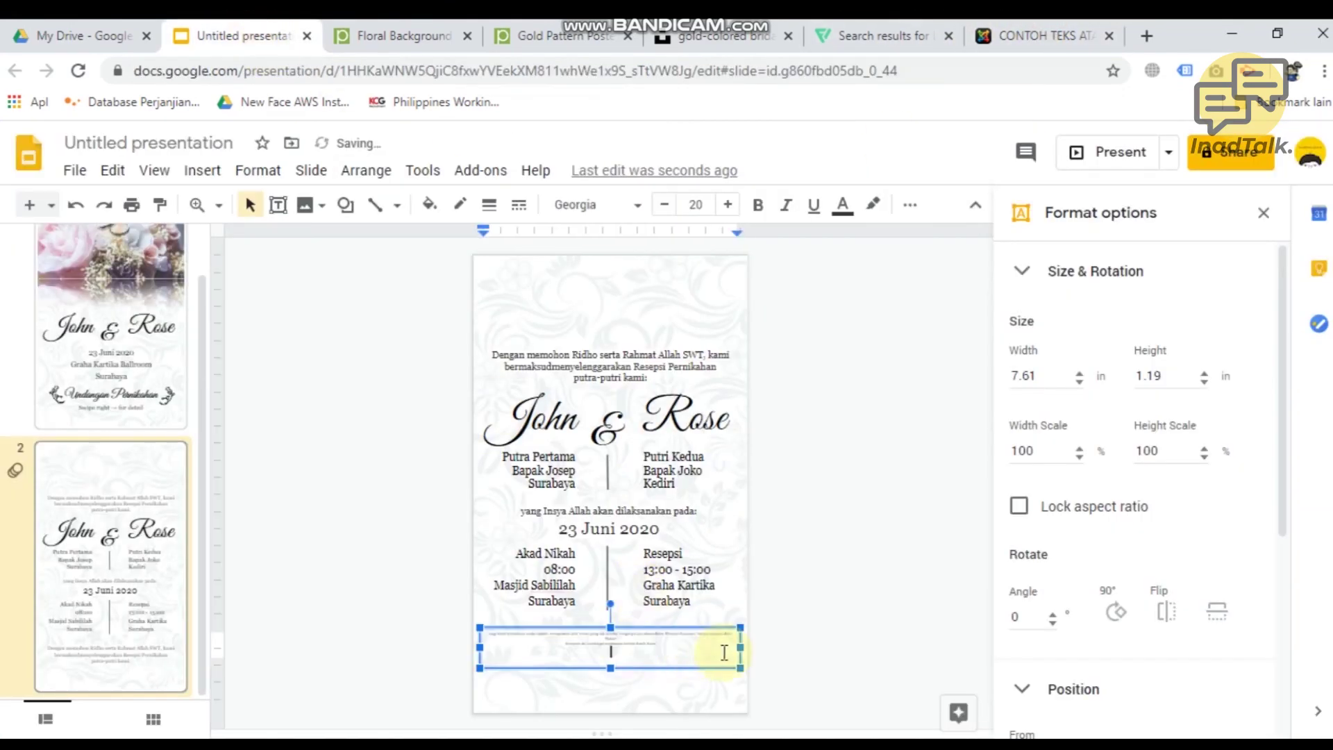
Step: Set the pasted closing sentence to font size 20 and delete the stray "a" from its end
text(a)
click(730, 201)
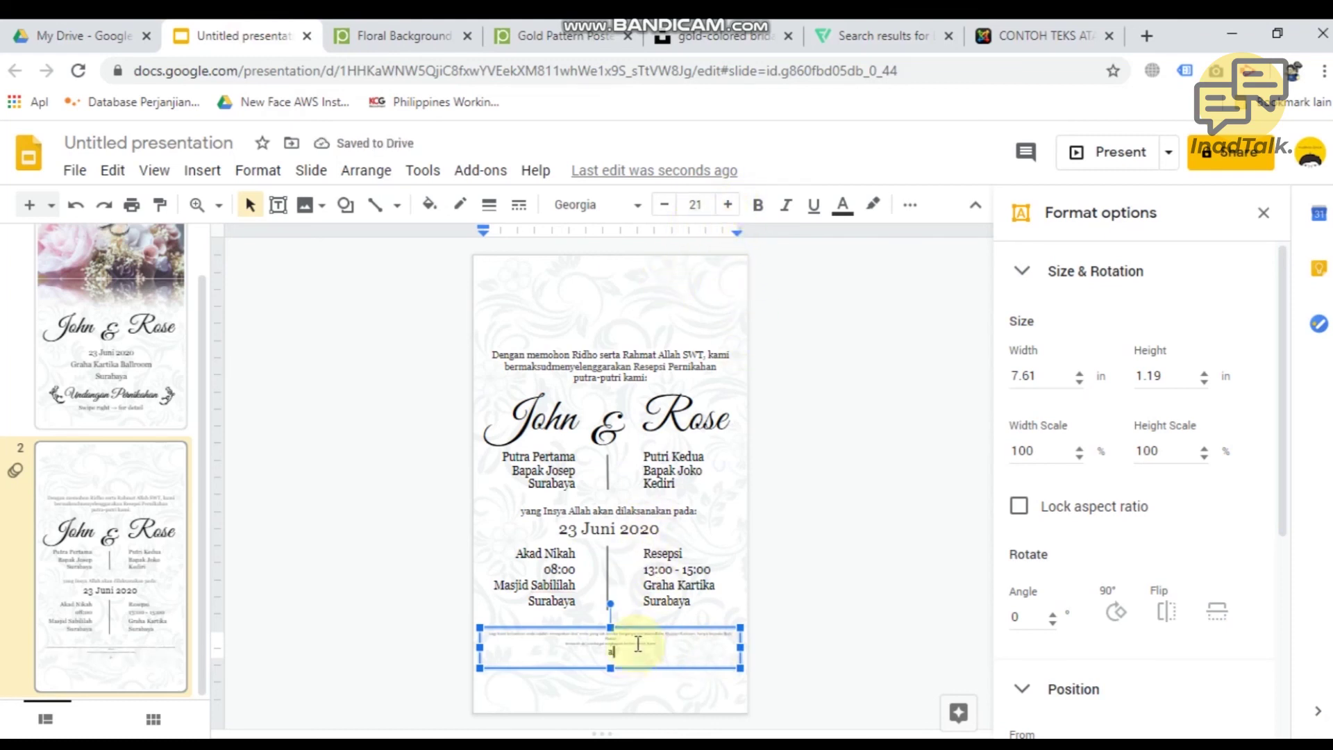
triple_click(634, 642)
click(694, 205)
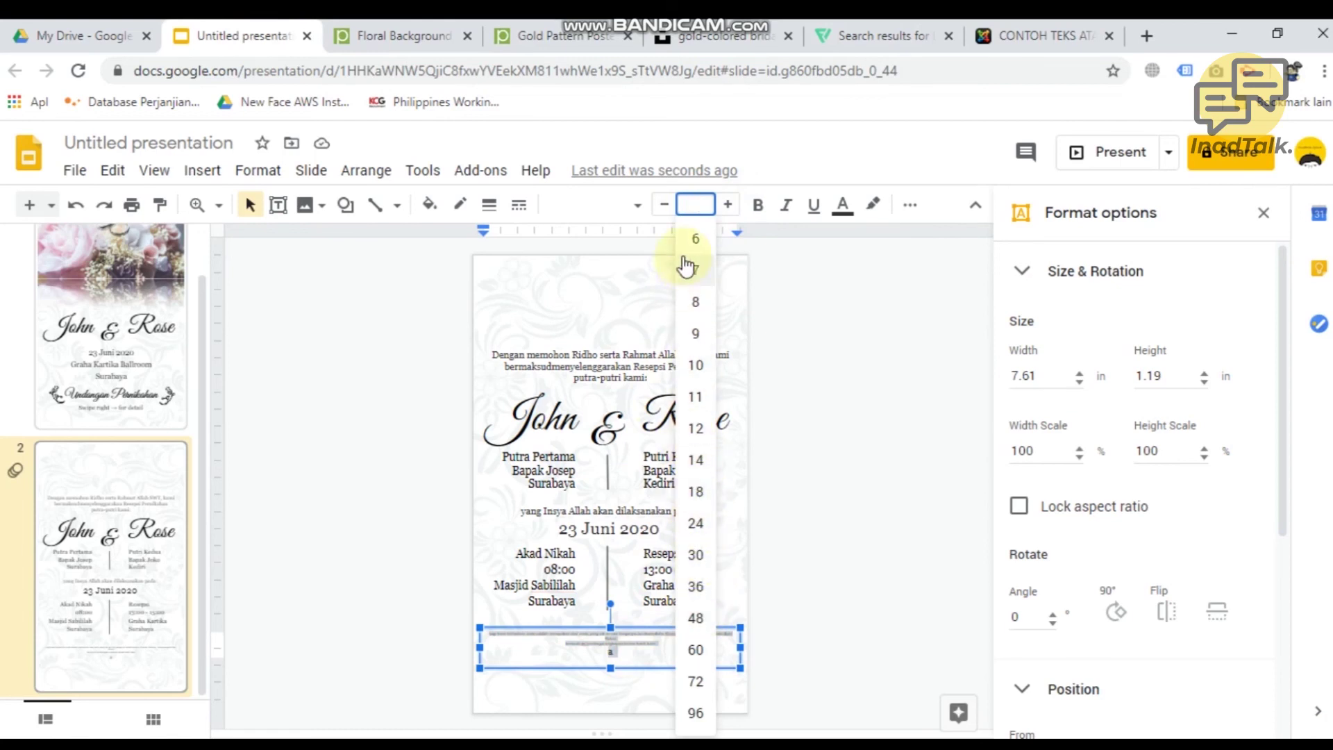
text(20)
key(Return)
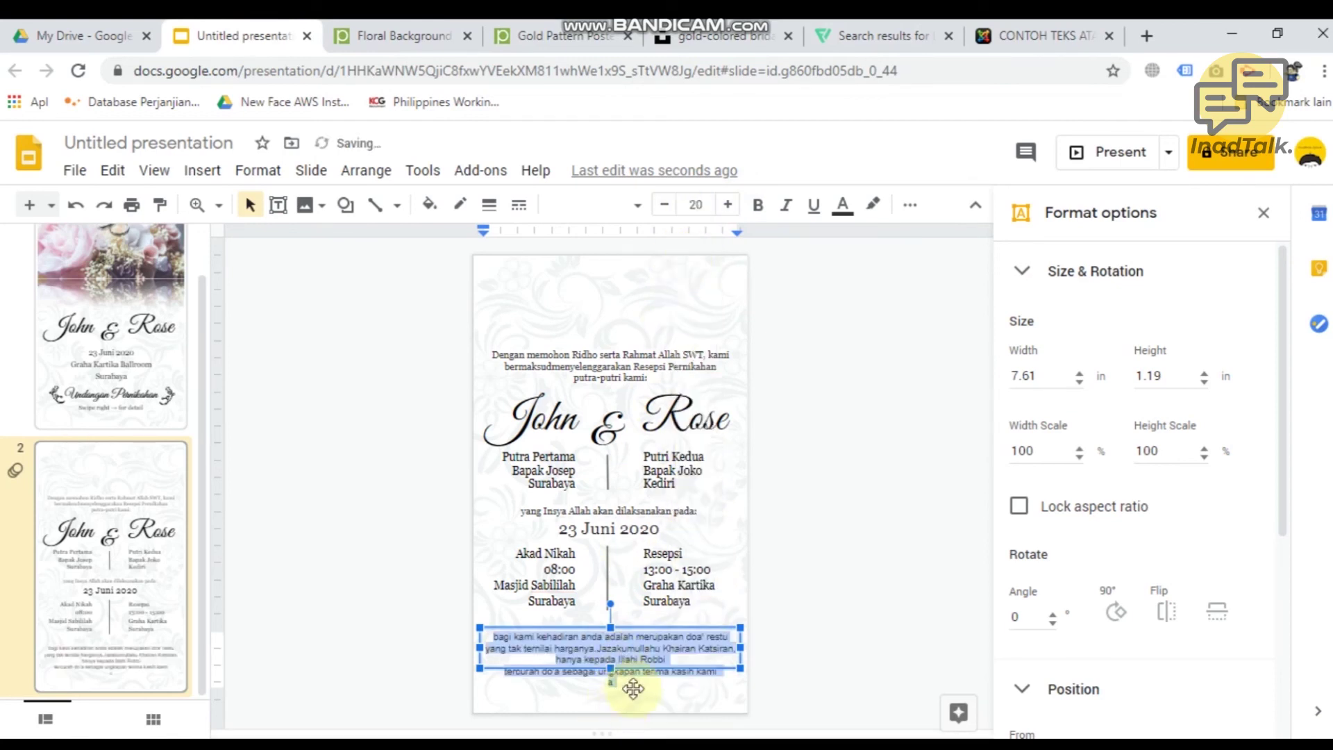
double_click(629, 648)
click(625, 682)
key(BackSpace)
Step: Move the closing sentence box slightly upward, closer to the event details
click(803, 641)
click(660, 666)
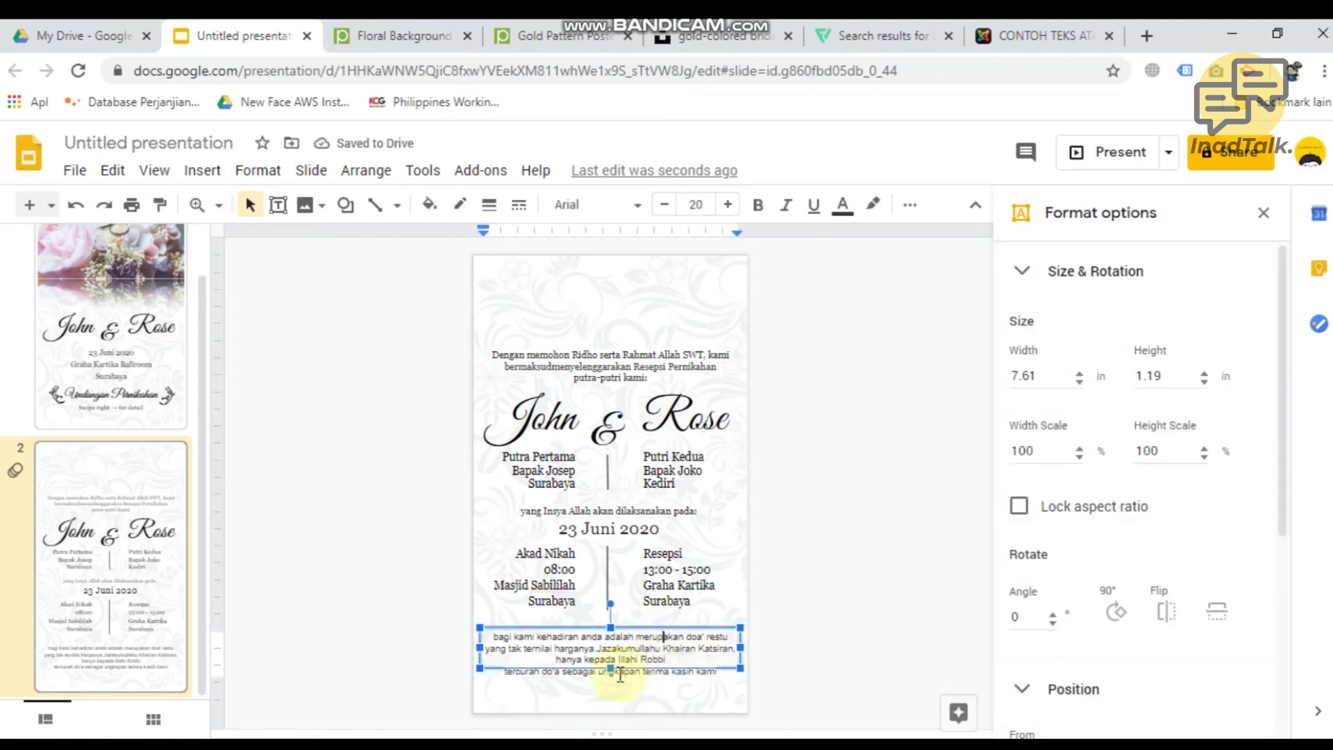
drag(629, 628, 628, 623)
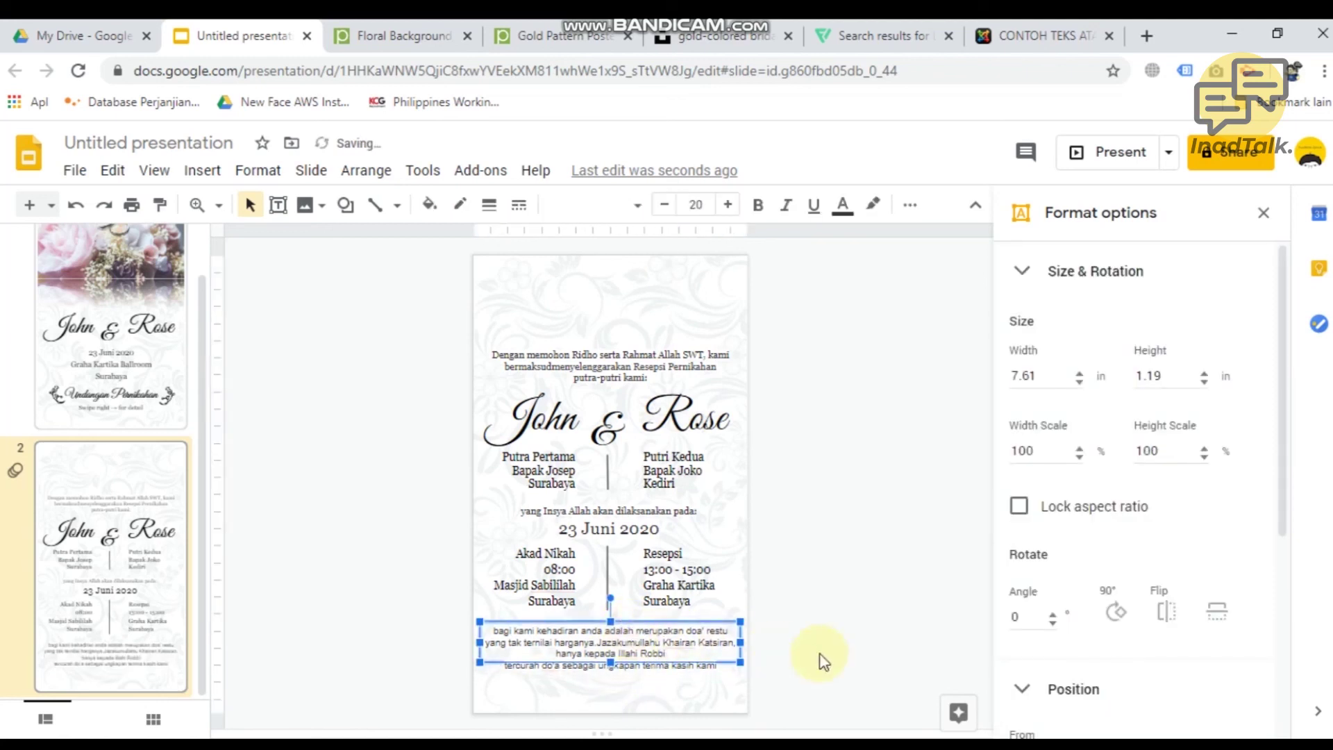
click(902, 665)
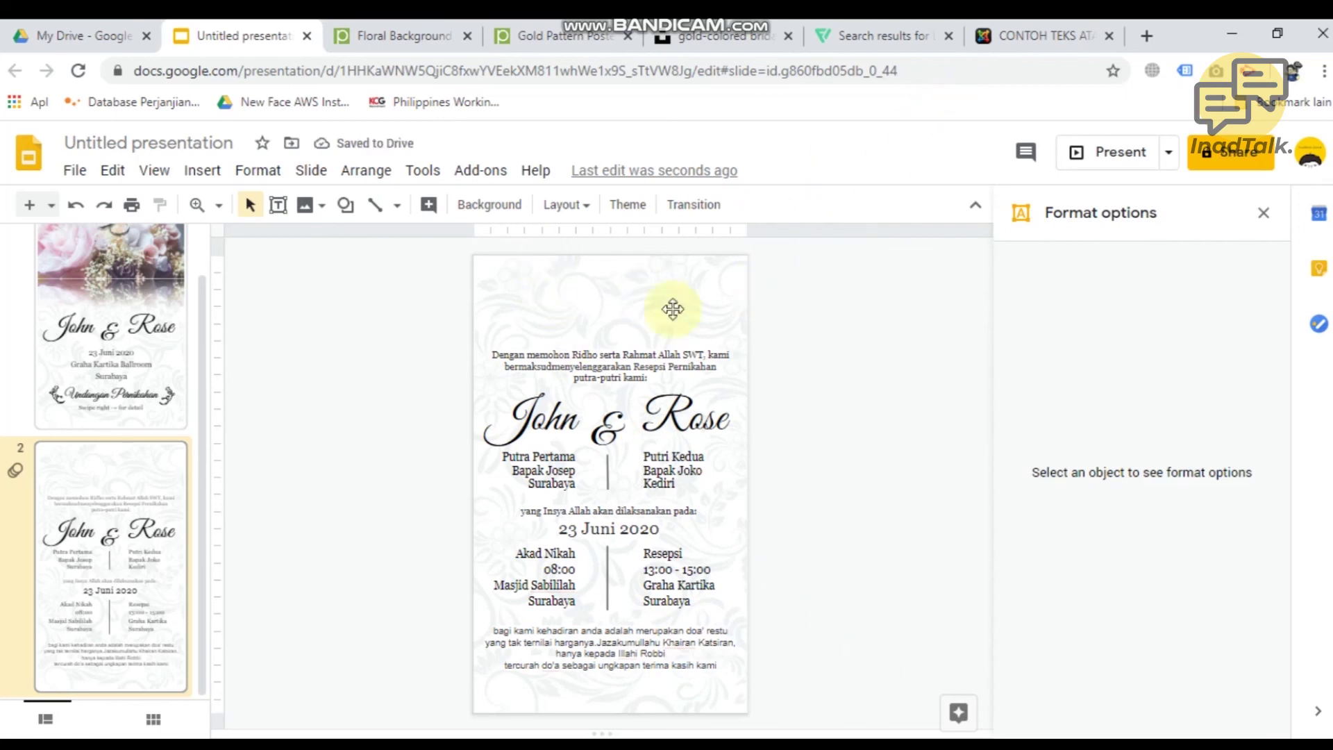
Step: In a new browser tab, search Google Images for "bismillah png" and open the wide black calligraphy from pngonly.com
click(1146, 35)
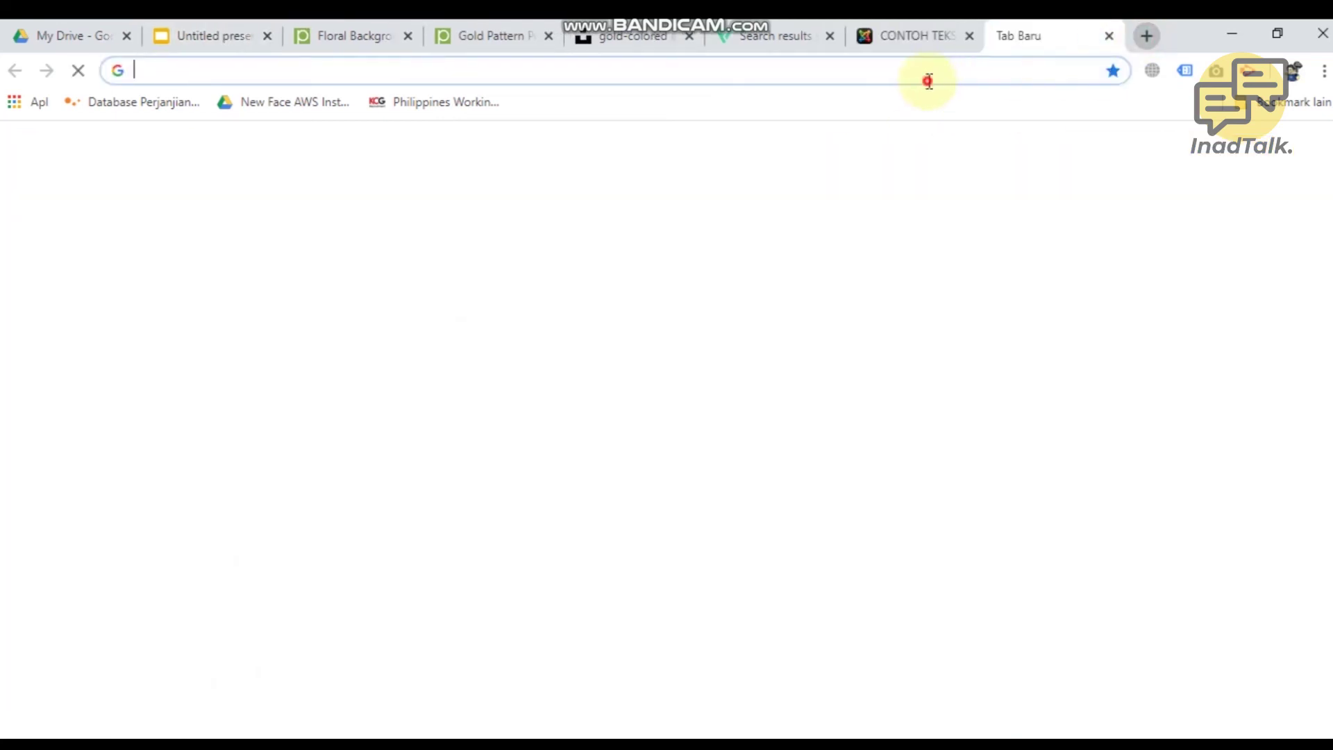
click(929, 81)
text(bismillah png)
key(Return)
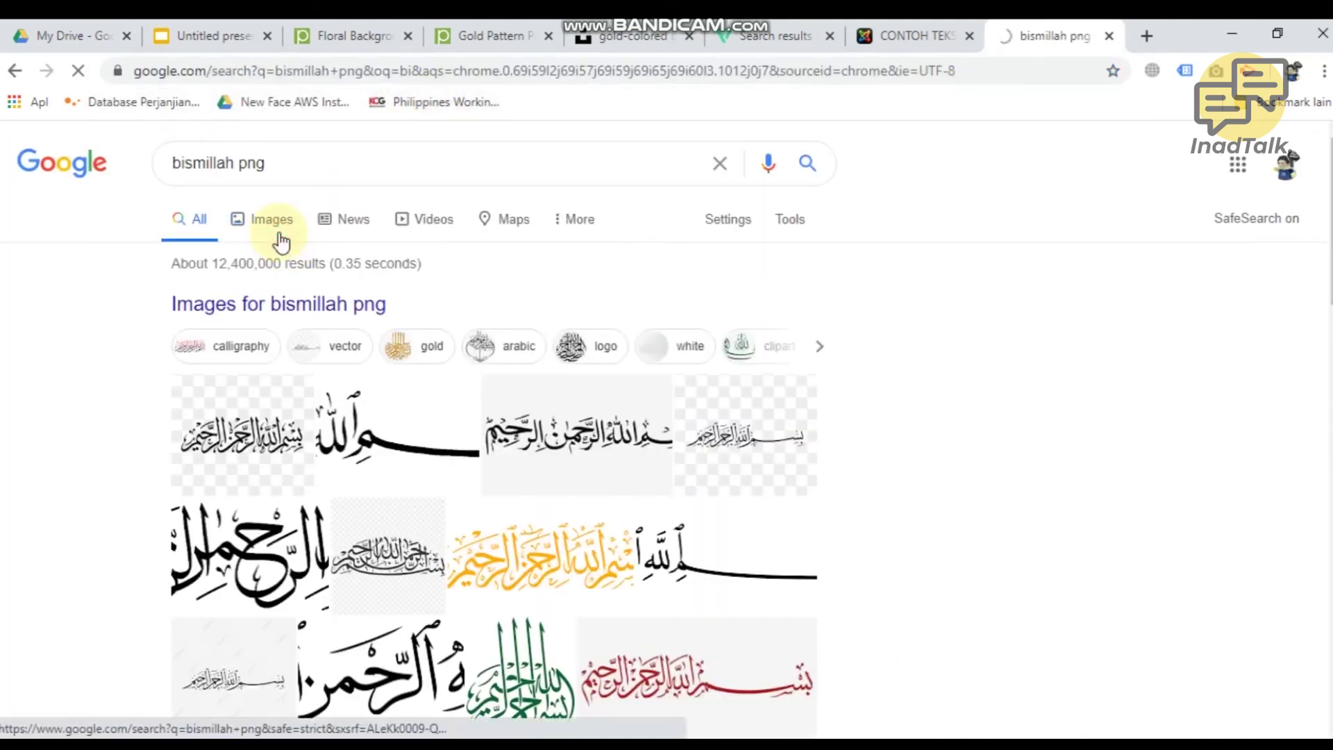
click(289, 240)
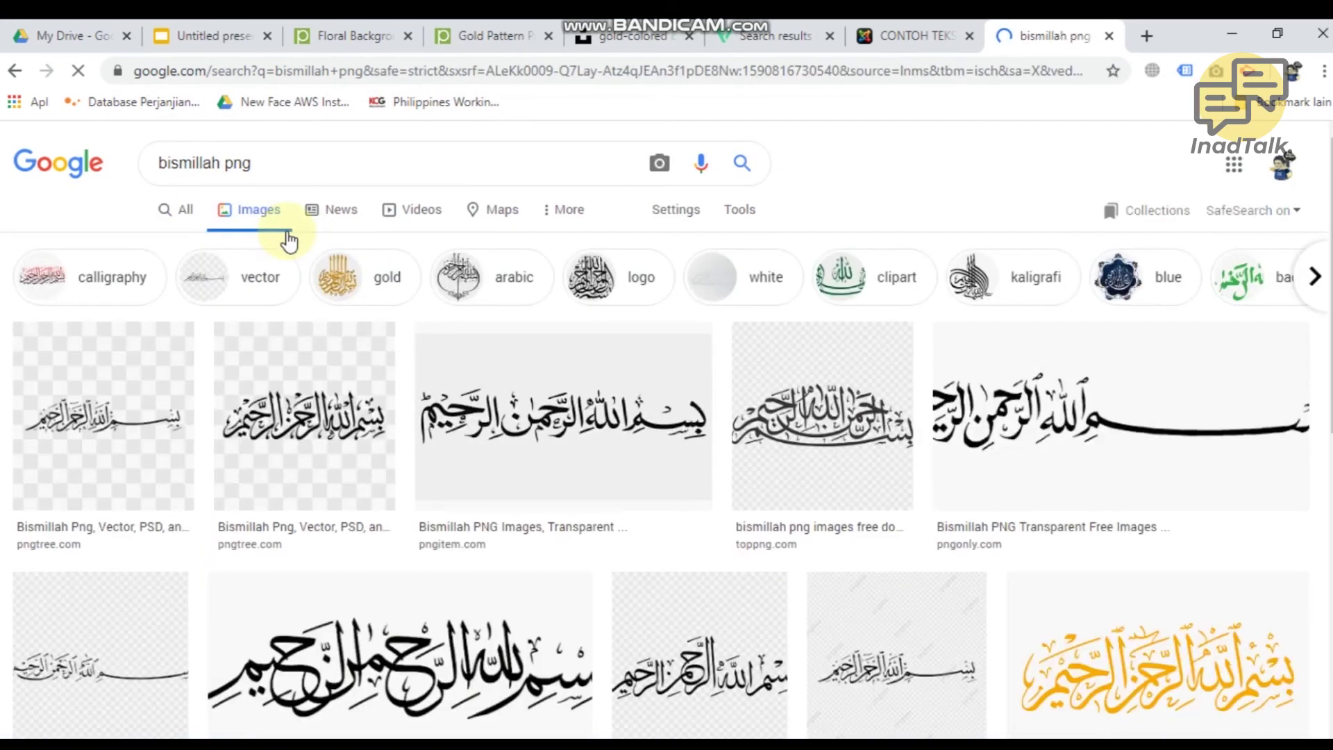
click(1073, 457)
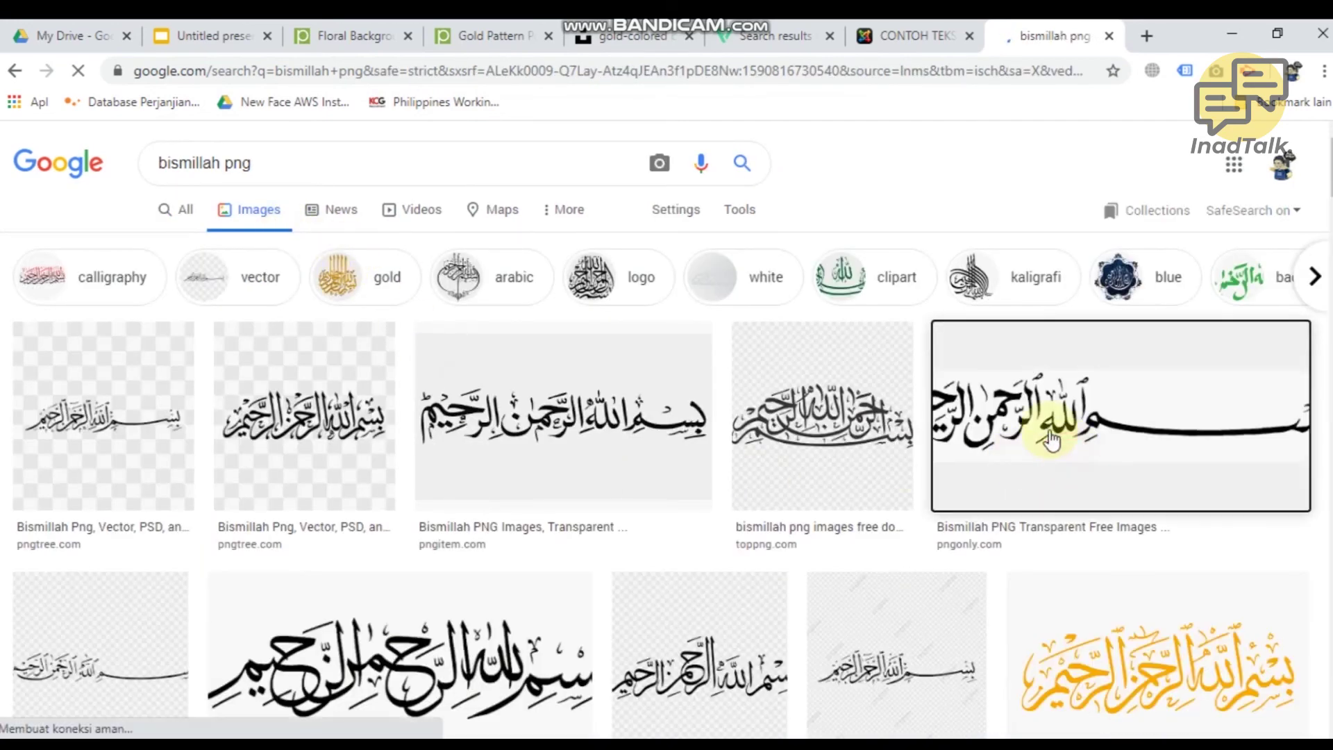
Step: Bring the bismillah calligraphy into the detail slide and place it above the opening paragraph at about 6.09 × 1.33 in
drag(1077, 250, 613, 302)
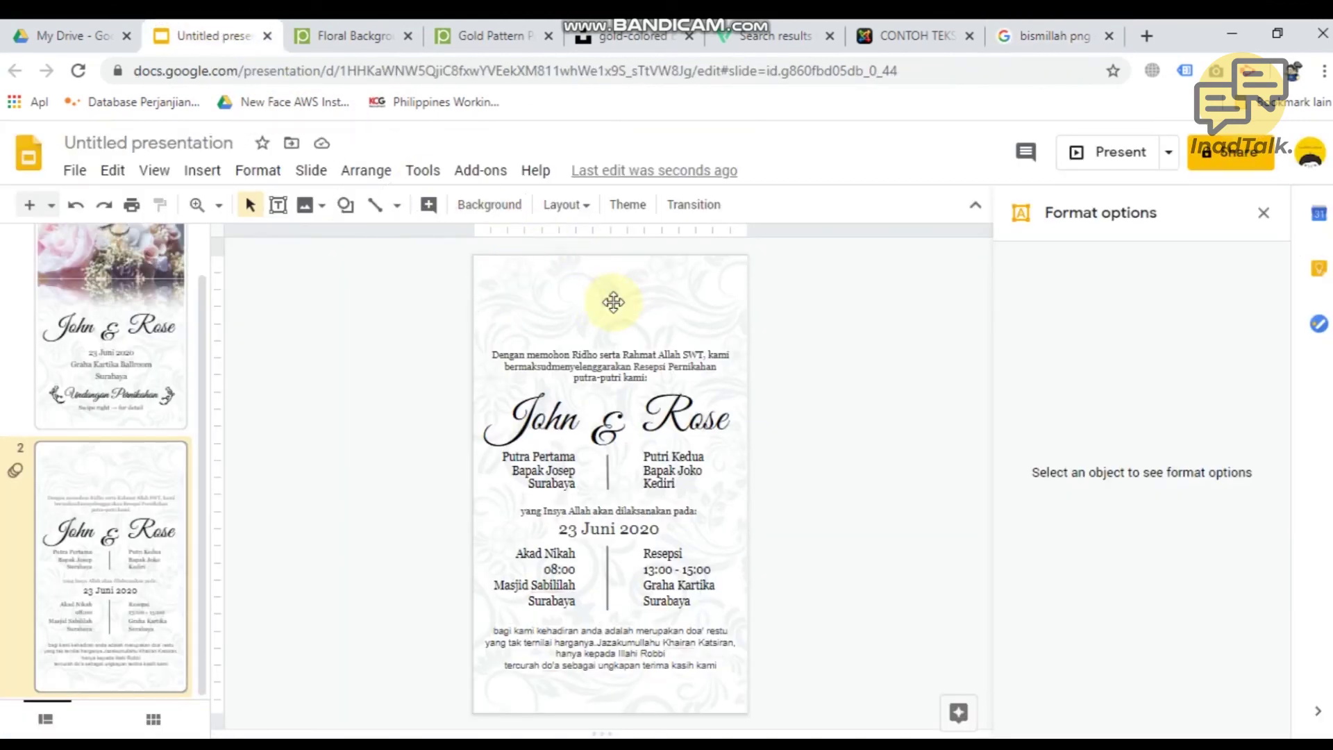
drag(727, 332, 618, 329)
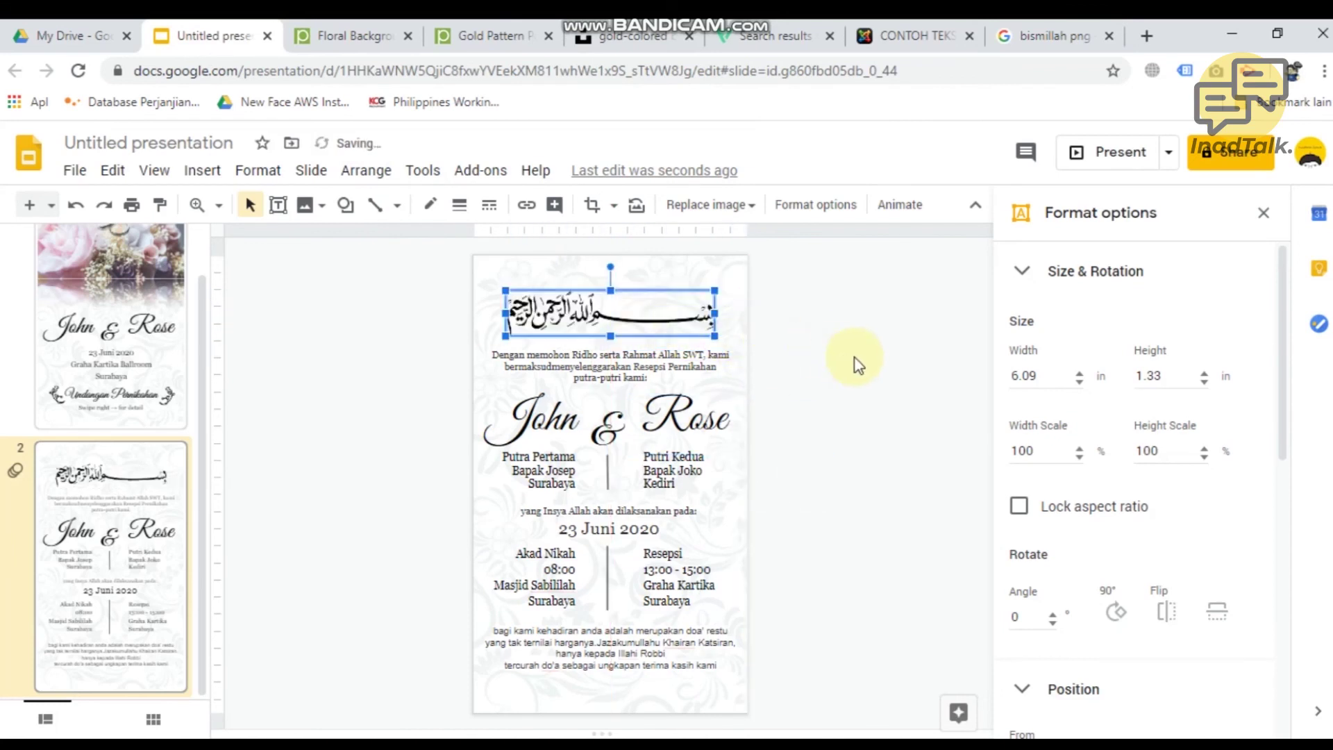
click(861, 364)
Step: Shrink the bismillah calligraphy slightly and center it horizontally above the opening paragraph
click(667, 313)
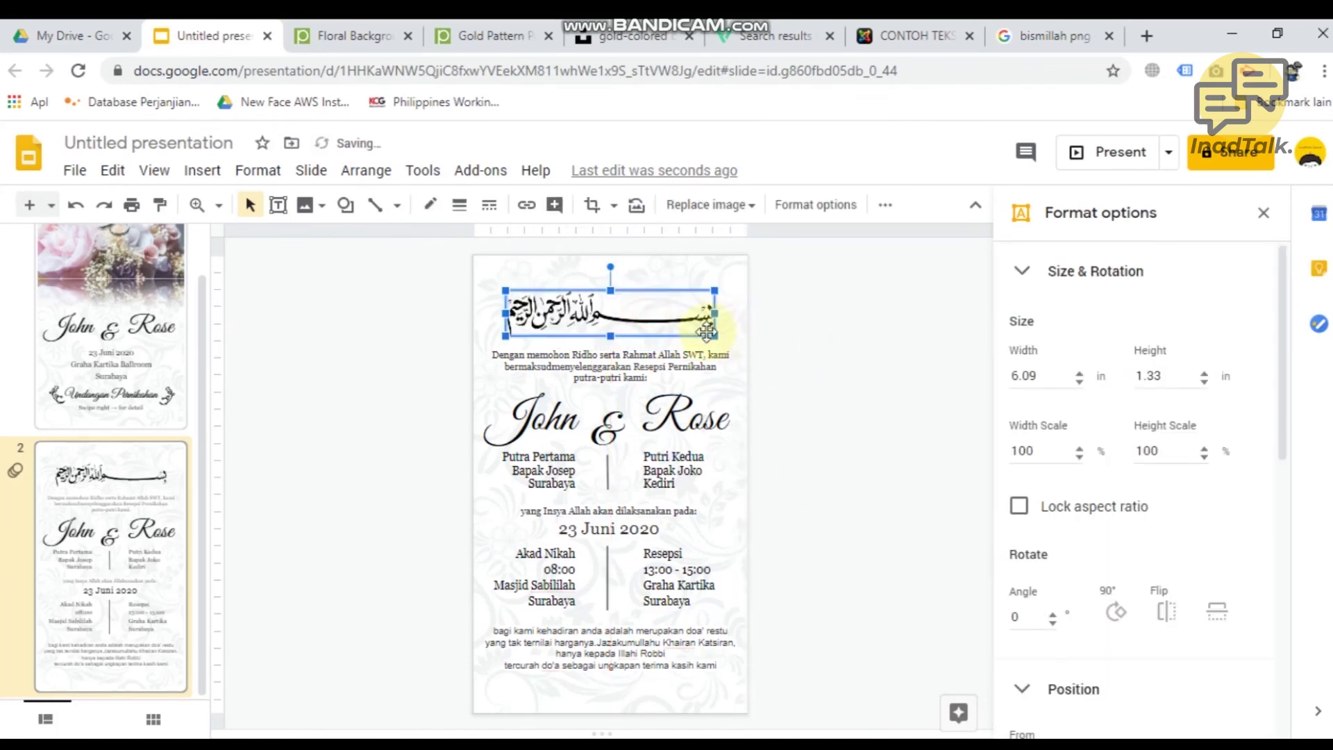
drag(713, 336, 688, 332)
drag(612, 310, 626, 311)
click(823, 338)
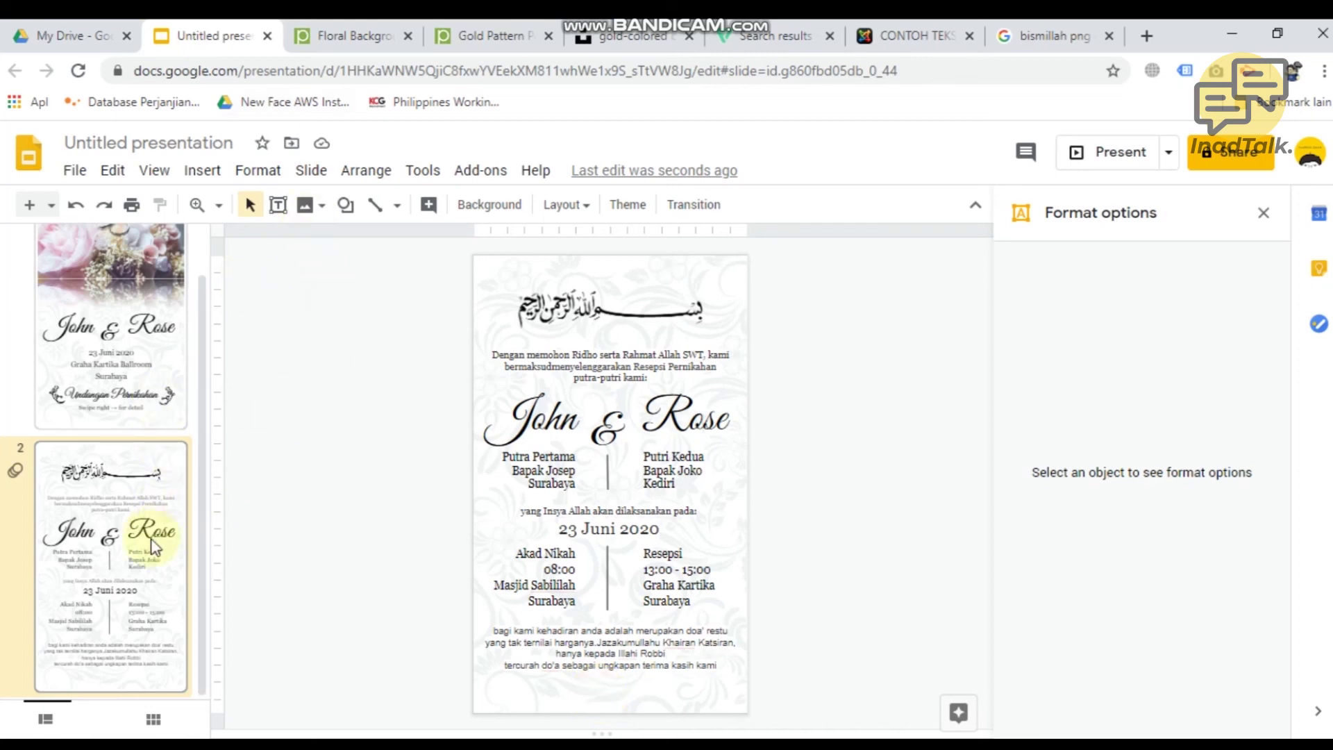
click(184, 378)
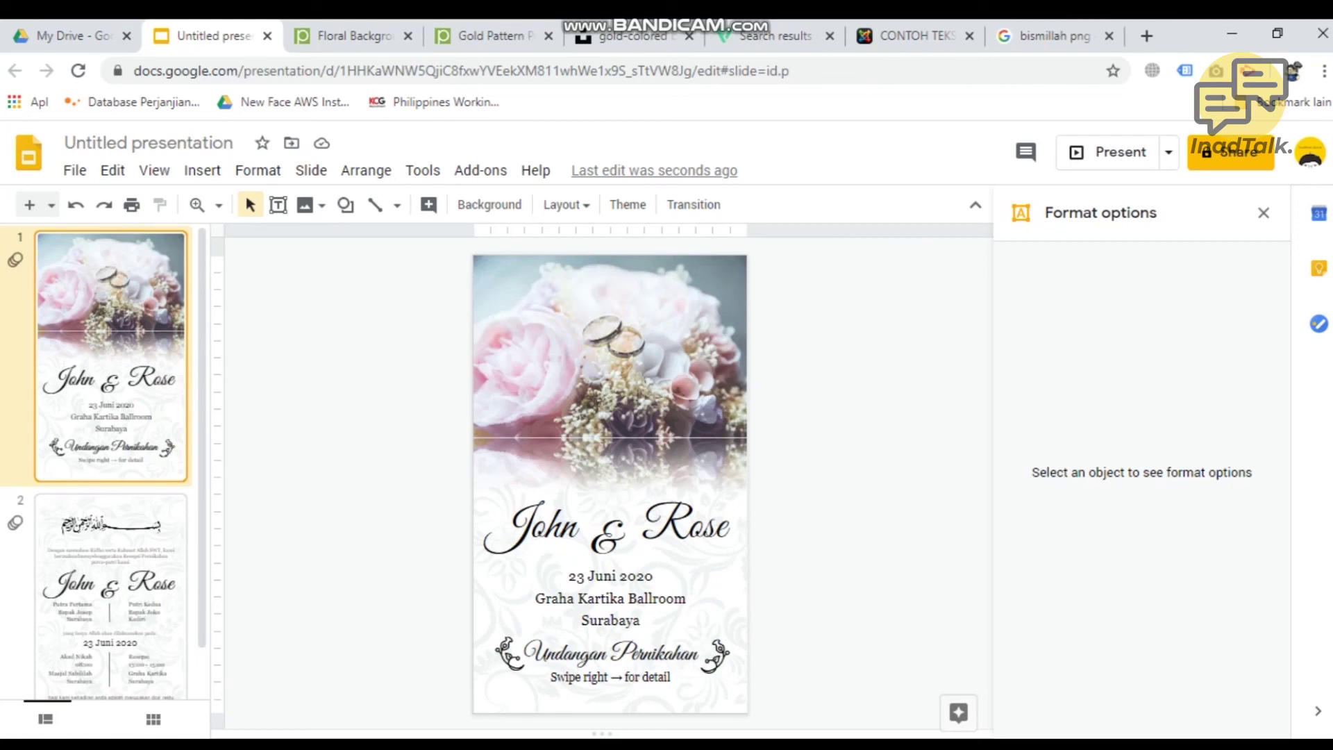
click(21, 629)
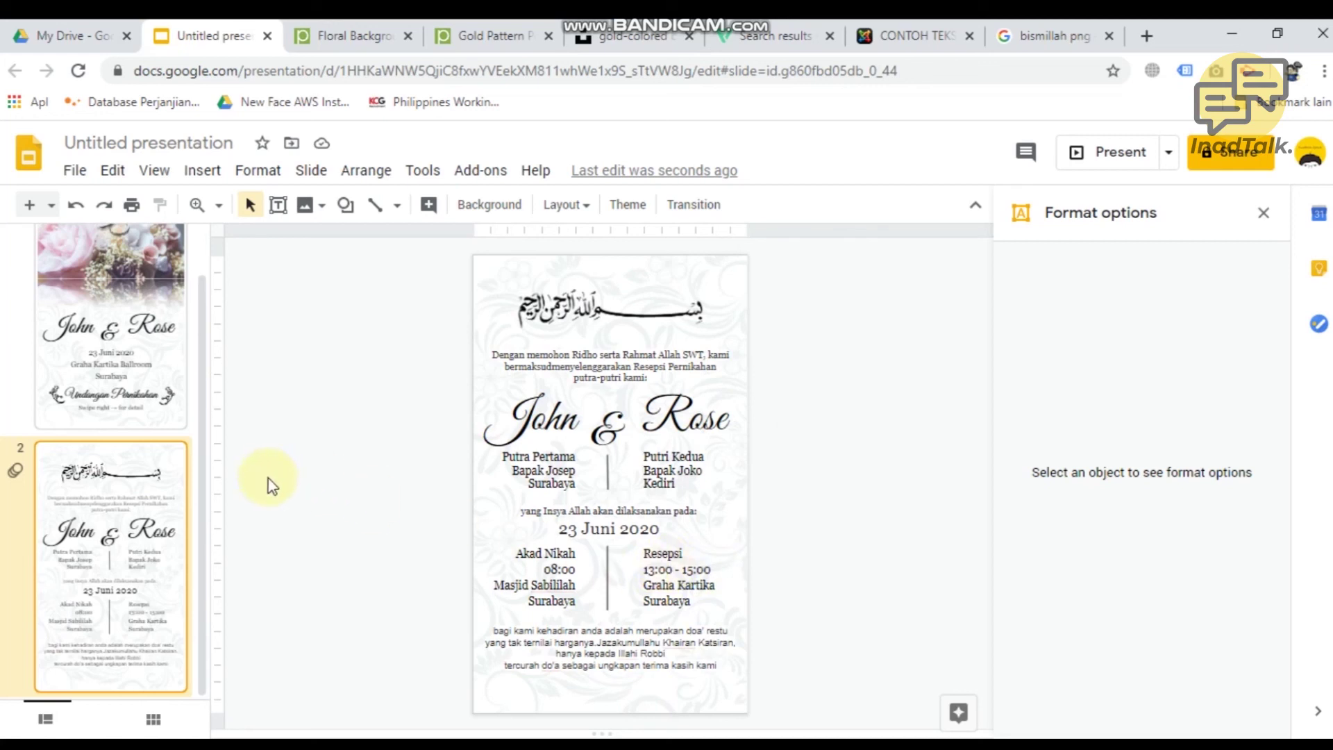
click(101, 358)
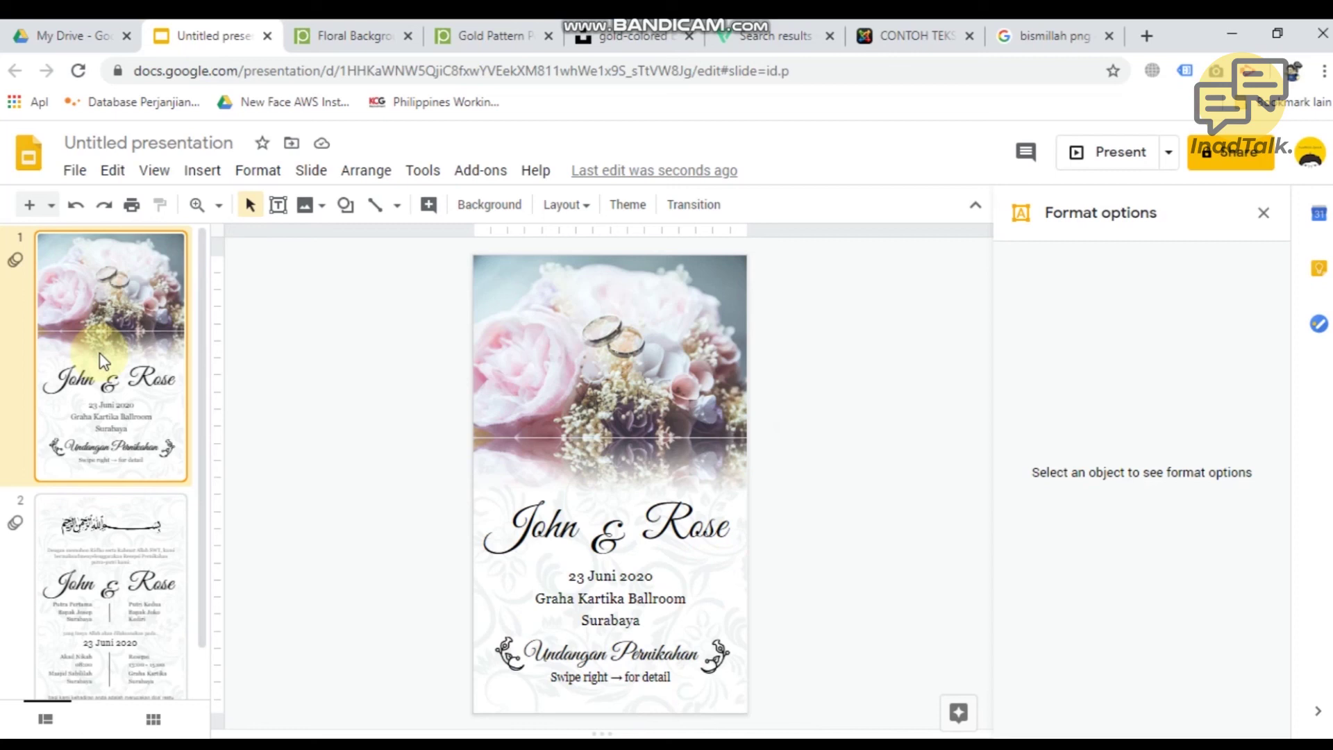
Step: Stop the presentation's existing web publication and publish it to the web again with slides auto-advancing every 3 seconds
click(75, 172)
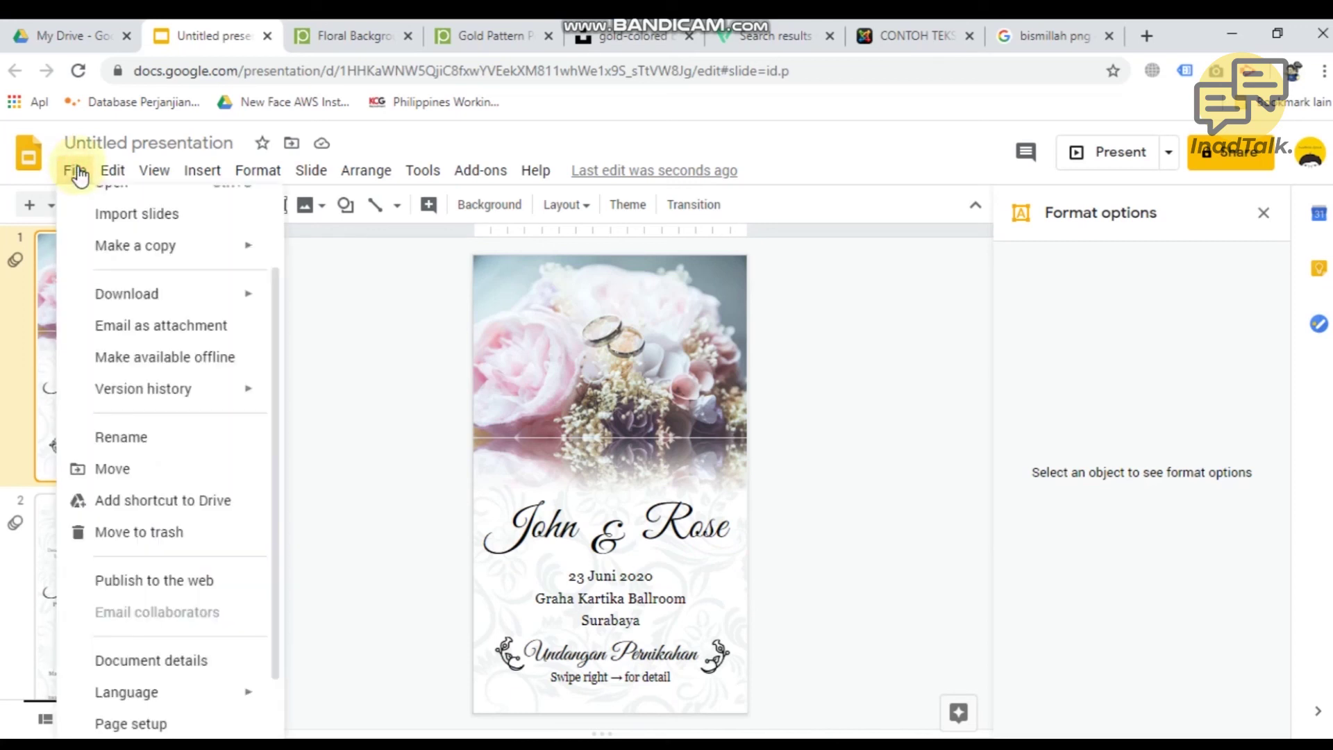
click(124, 583)
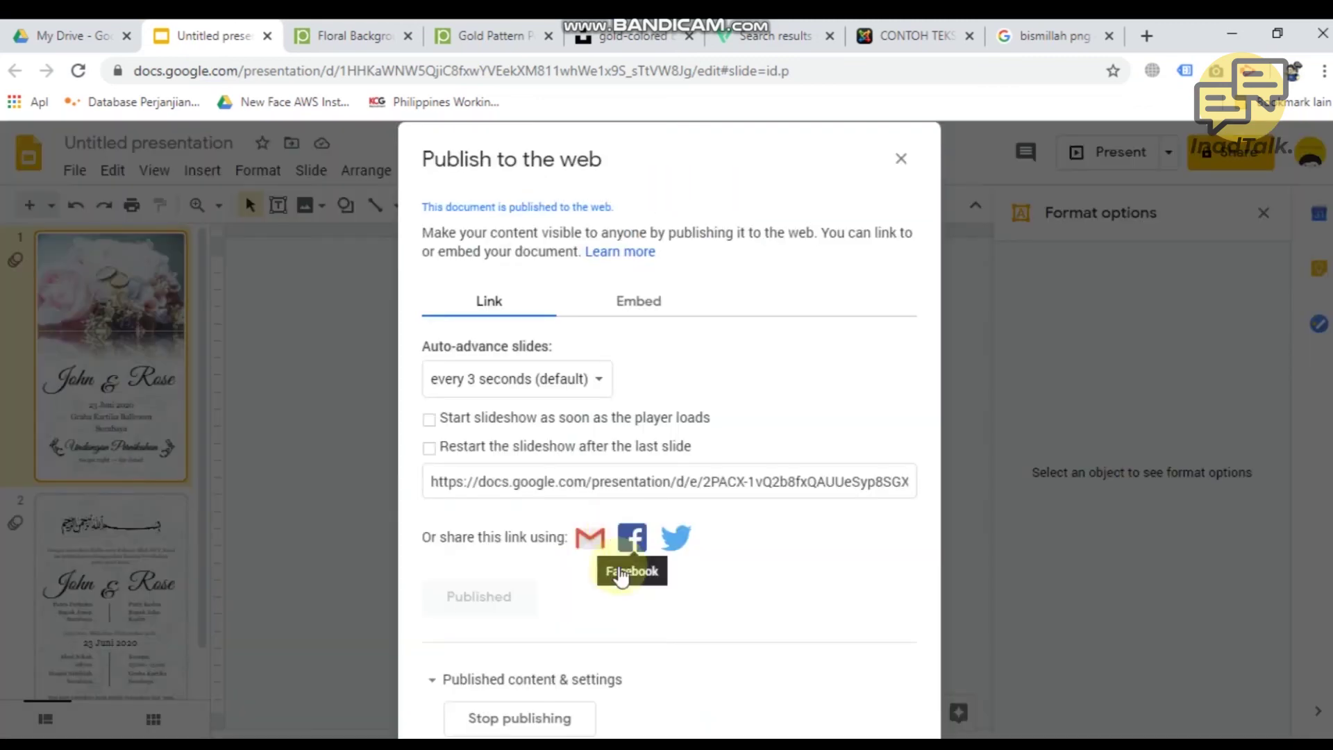
click(574, 717)
click(791, 187)
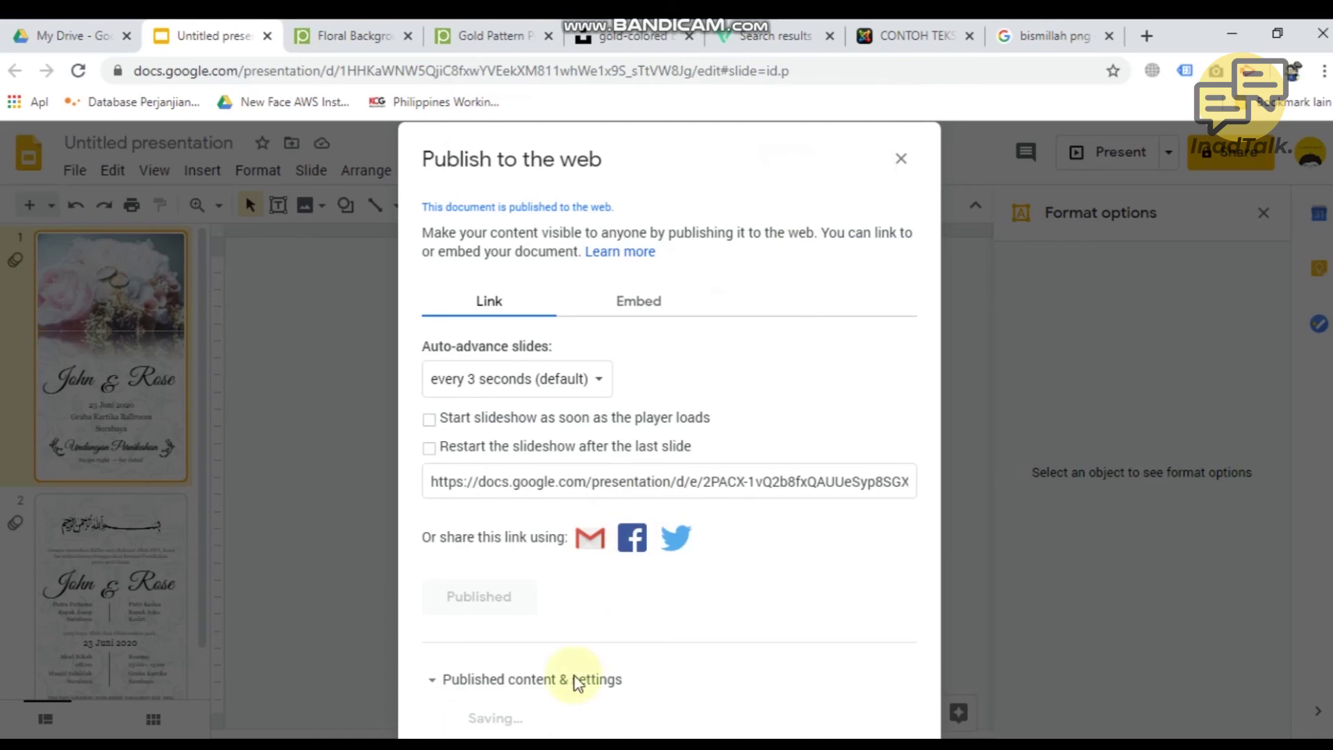
click(500, 551)
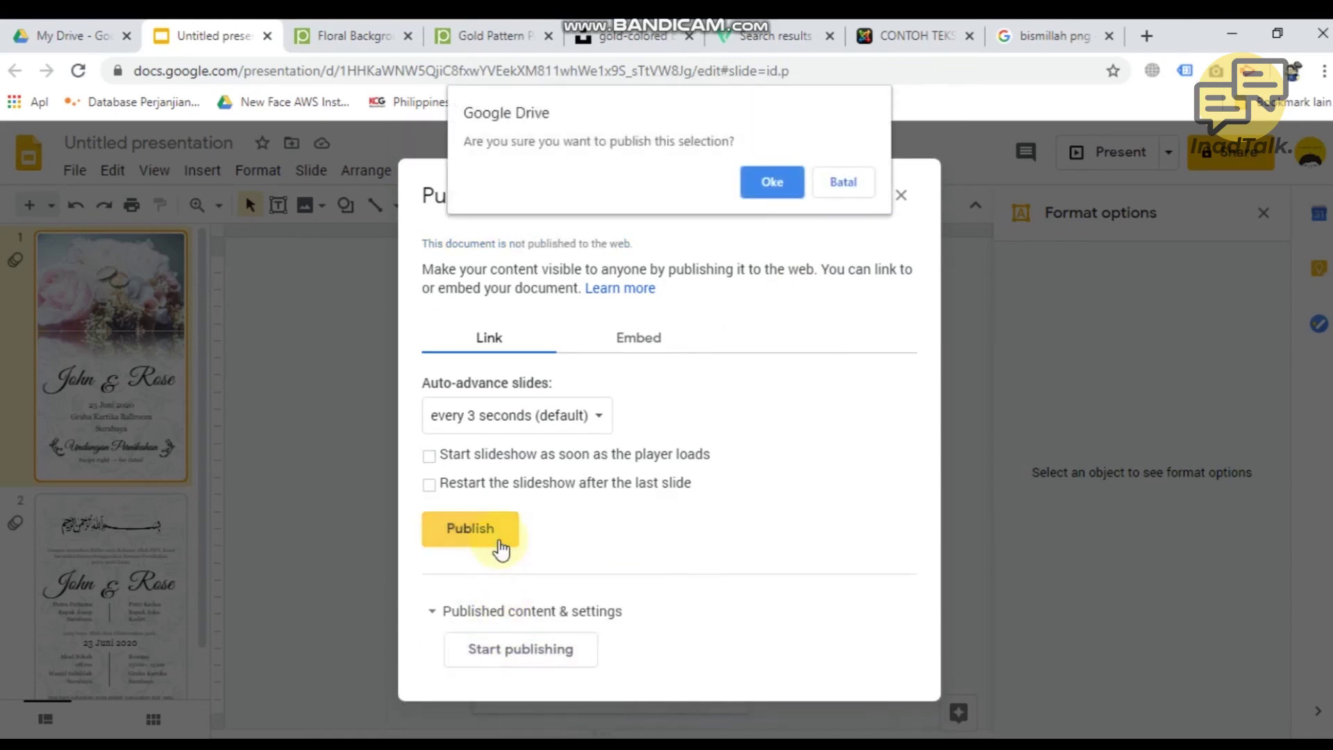
click(773, 183)
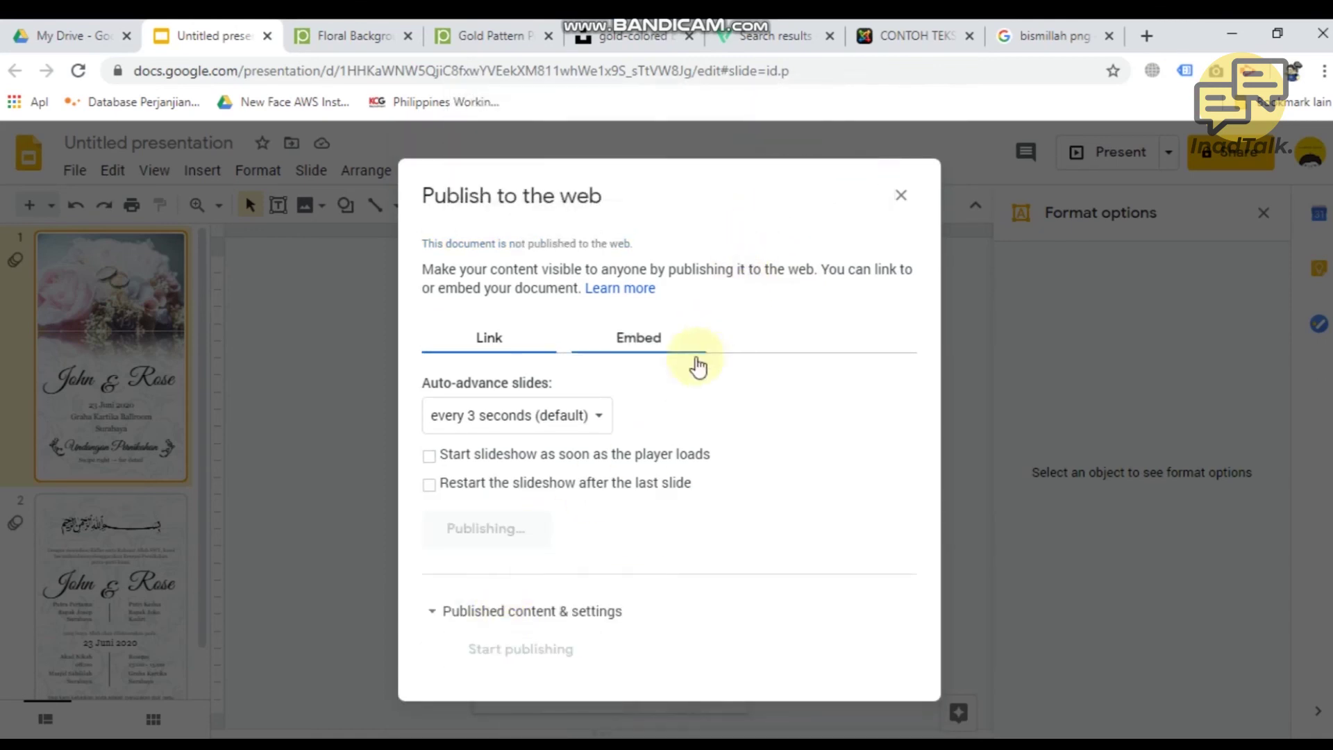
Step: Open the published presentation link in a new browser tab and advance from the cover to the detail slide
click(861, 486)
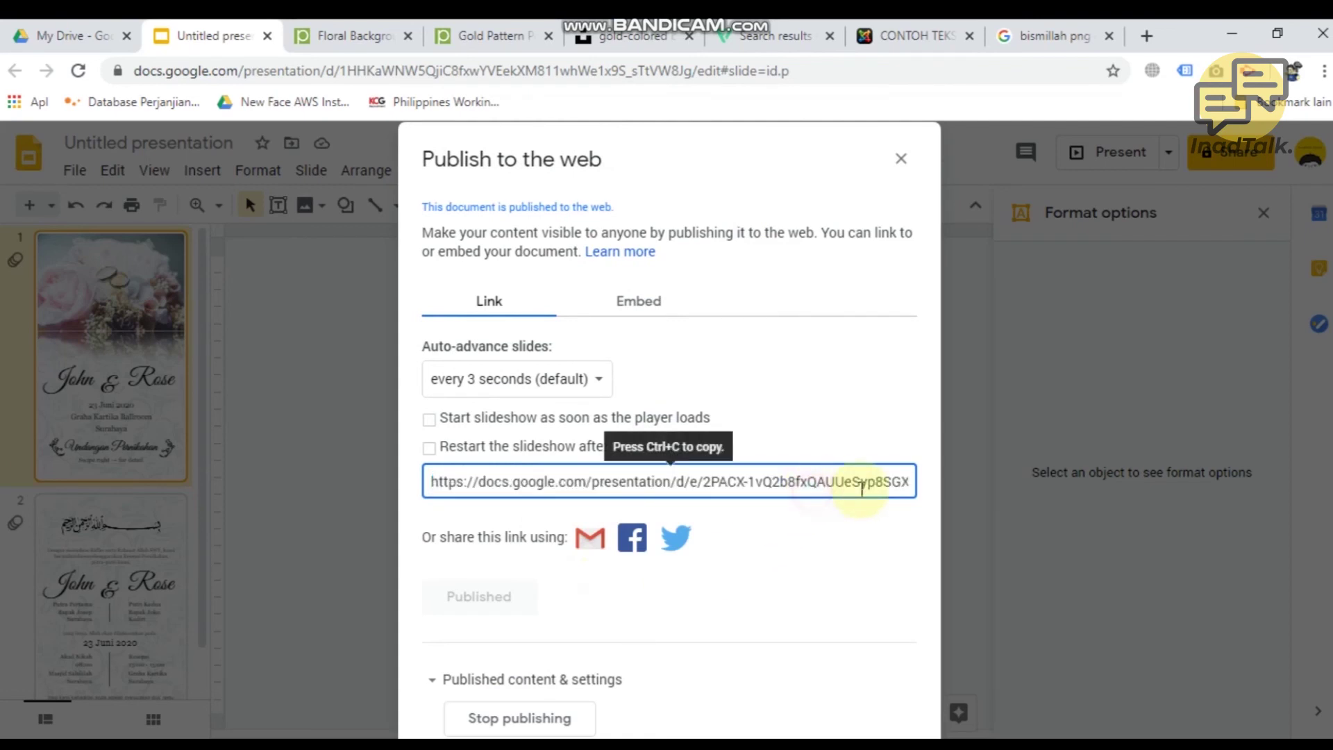
click(862, 490)
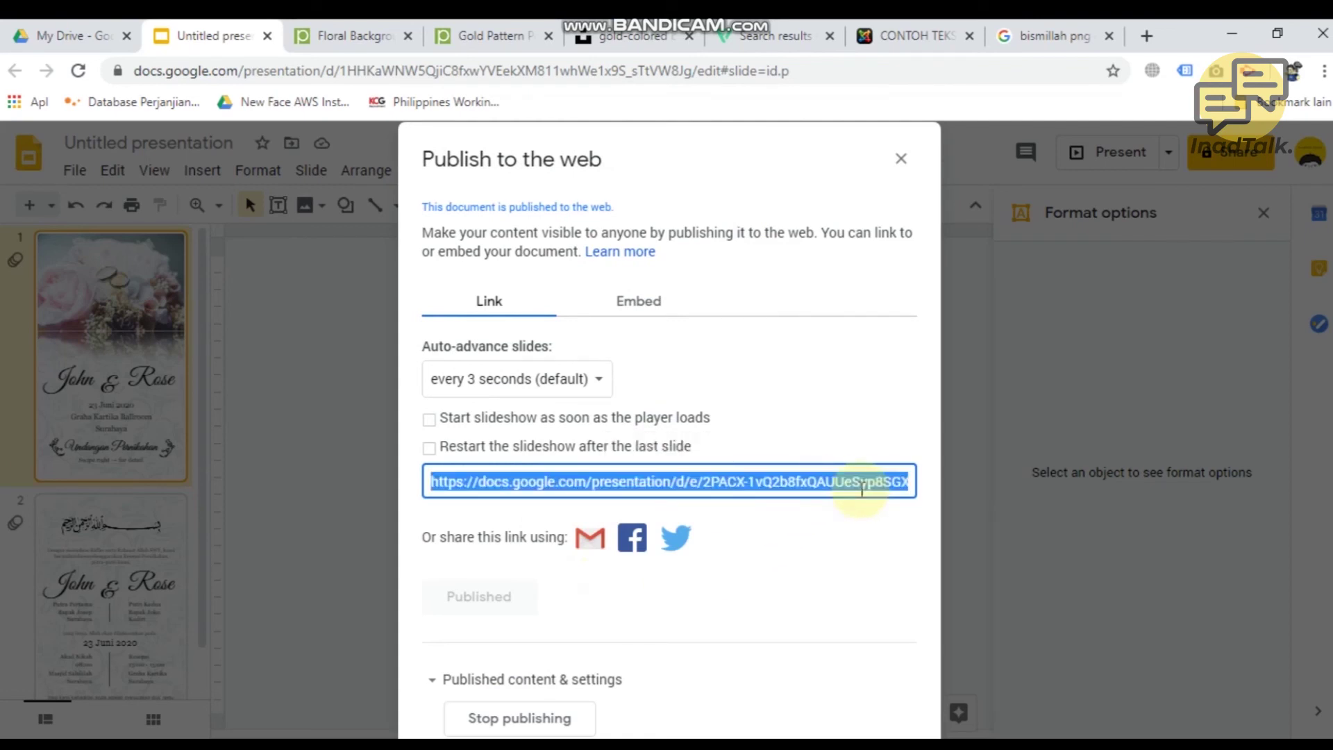
click(1147, 35)
click(1058, 70)
text(https://docs.google.com/presentation/u/1/d/e/2PACX-1vQ2b8fxQAUUeSyp8SGXRjhS3C3McLRTyUI7HJo0r9iWDEPXyH0uqkP0eLdPeKErGNGwYTDpqYrTqtwn/pub?start=false&loop=false&delayms=3000)
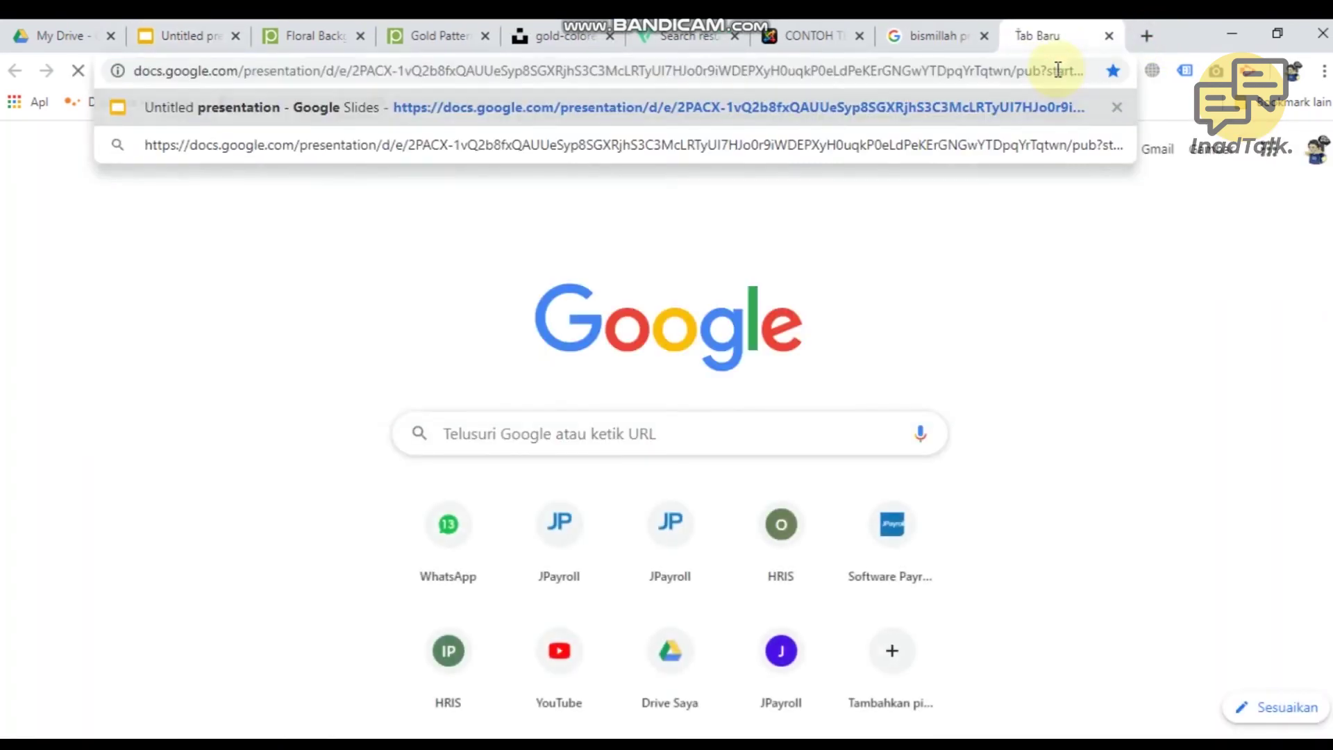
key(Return)
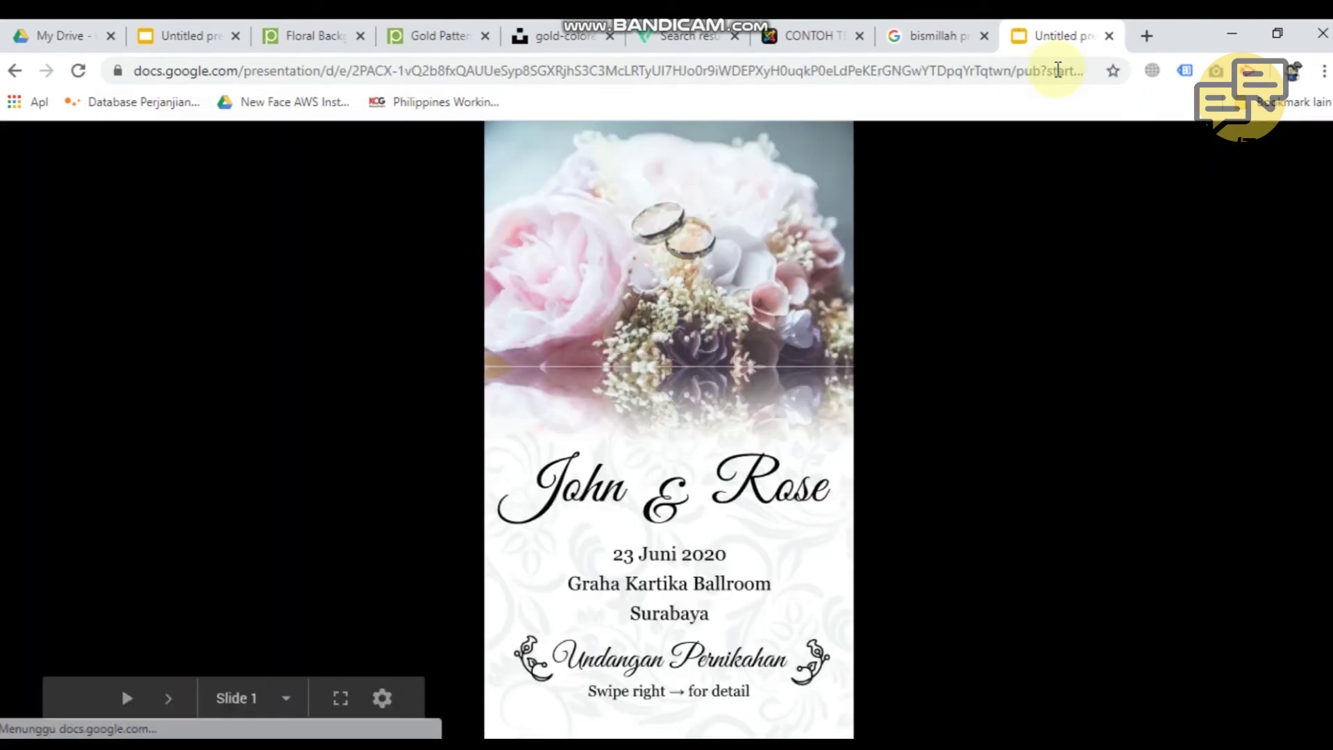
click(554, 494)
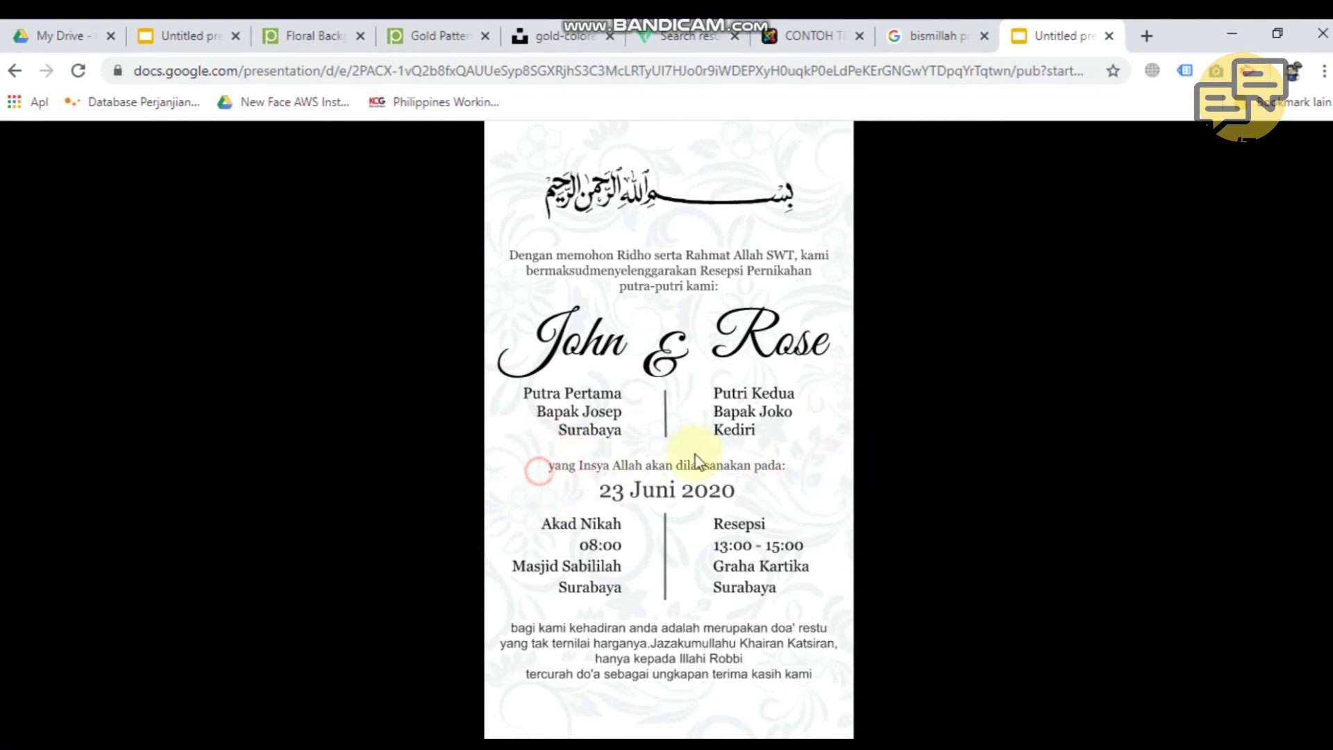
Step: Back in the presentation editor, close the publishing dialog and examine the transition options for the cover slide
click(174, 35)
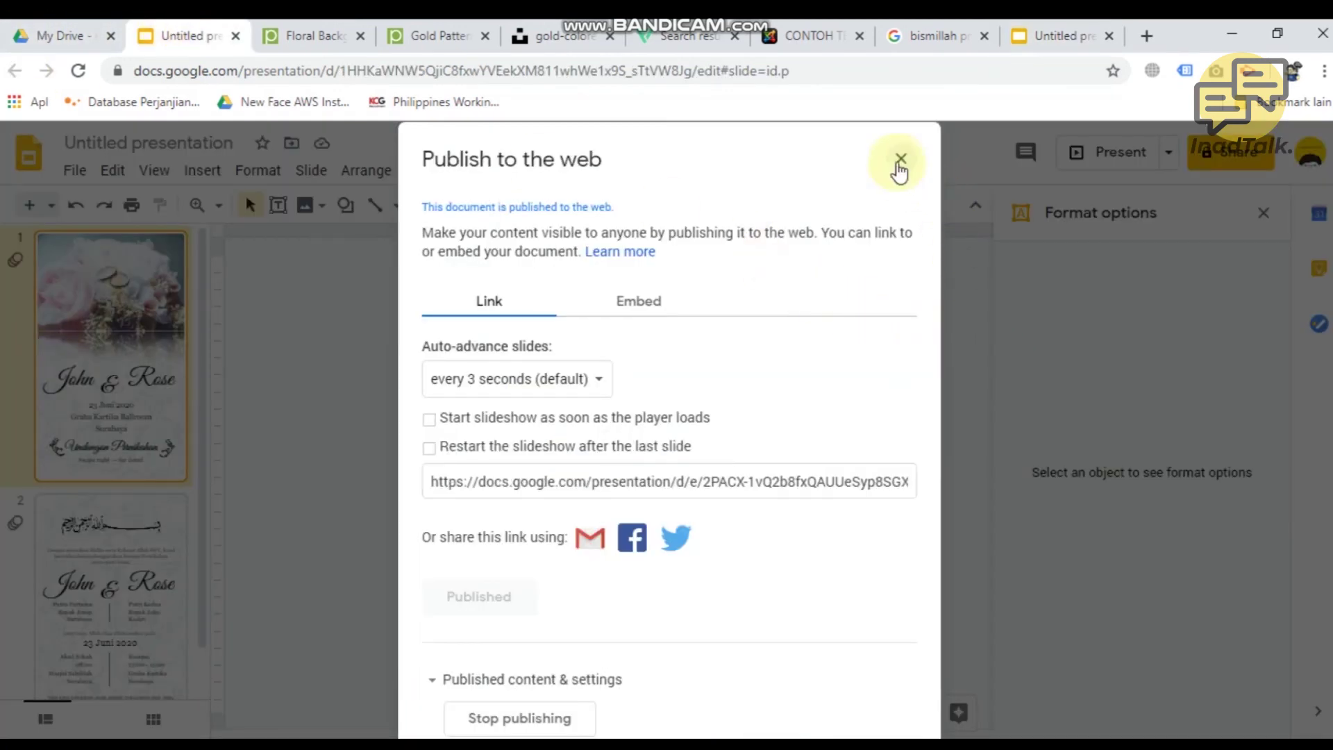
click(901, 159)
click(692, 205)
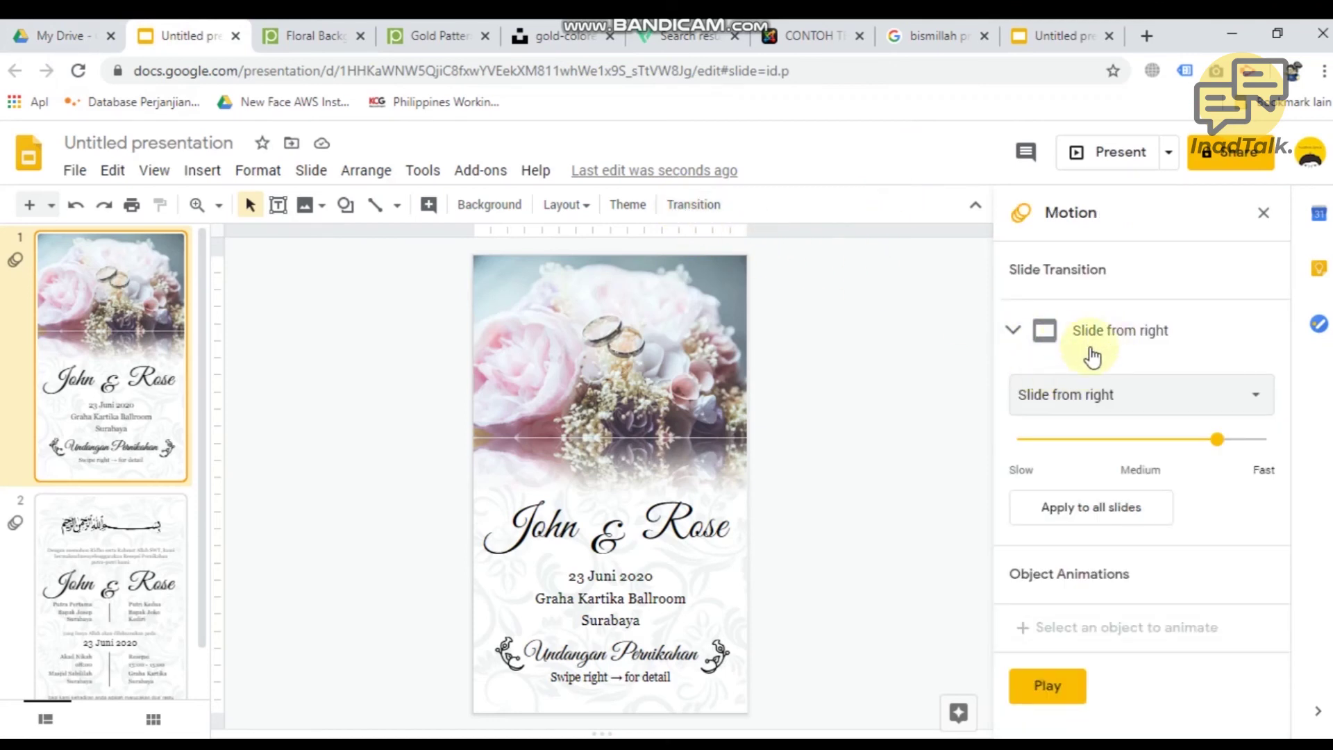
click(1131, 396)
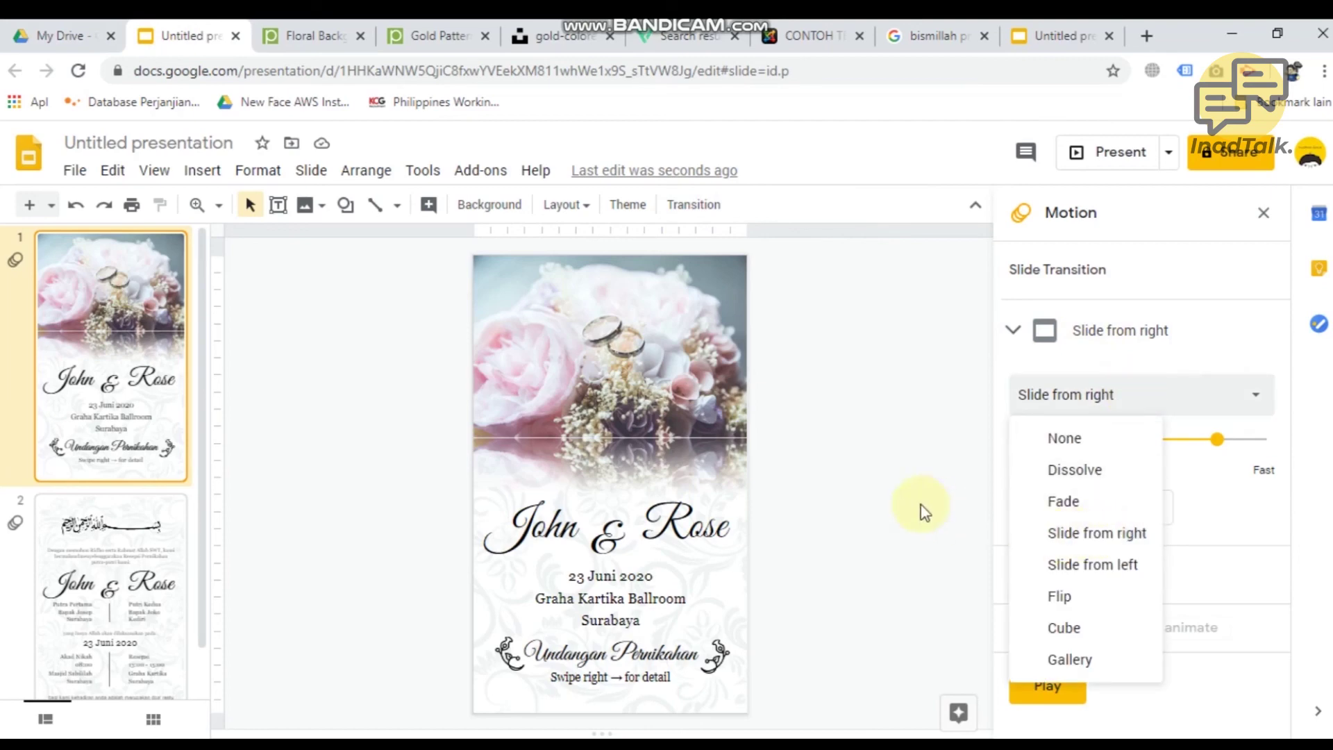
click(921, 505)
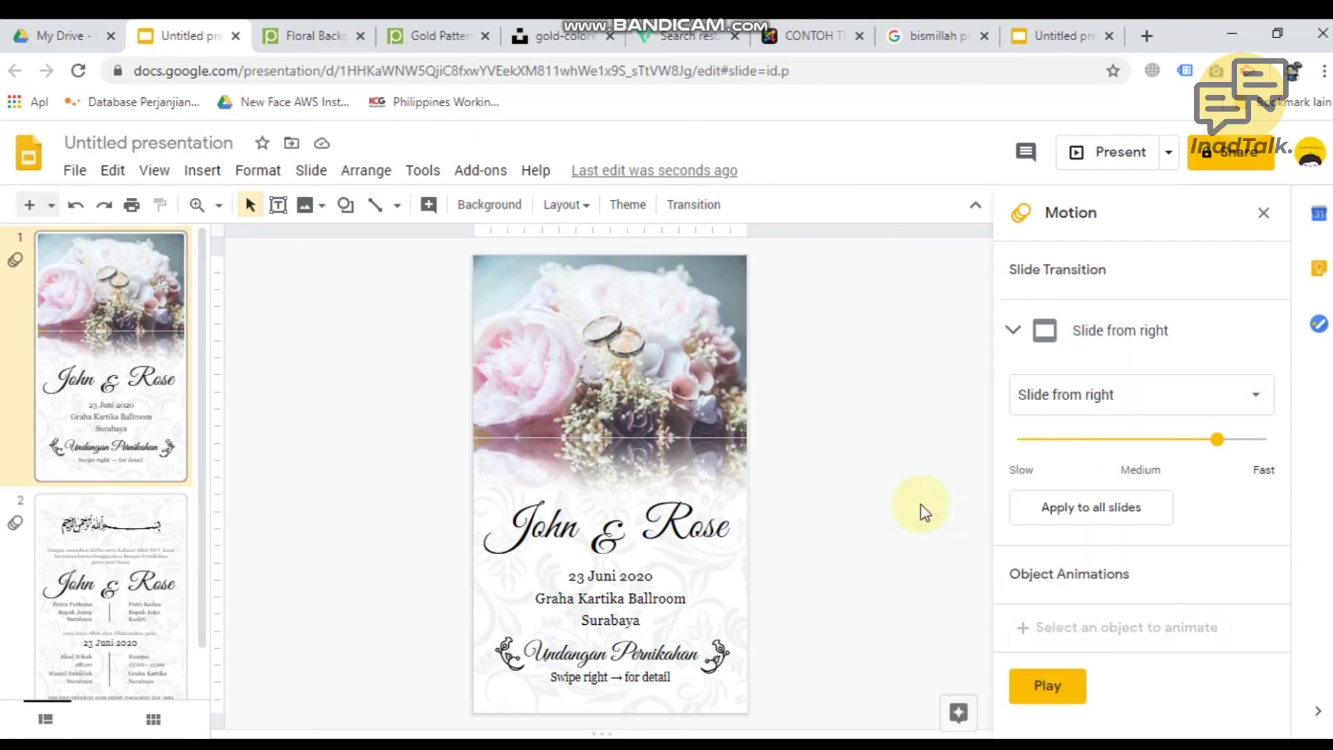
Step: In the published slideshow, go back from the detail slide to the cover to preview the slide transition
click(1059, 30)
drag(509, 445, 894, 447)
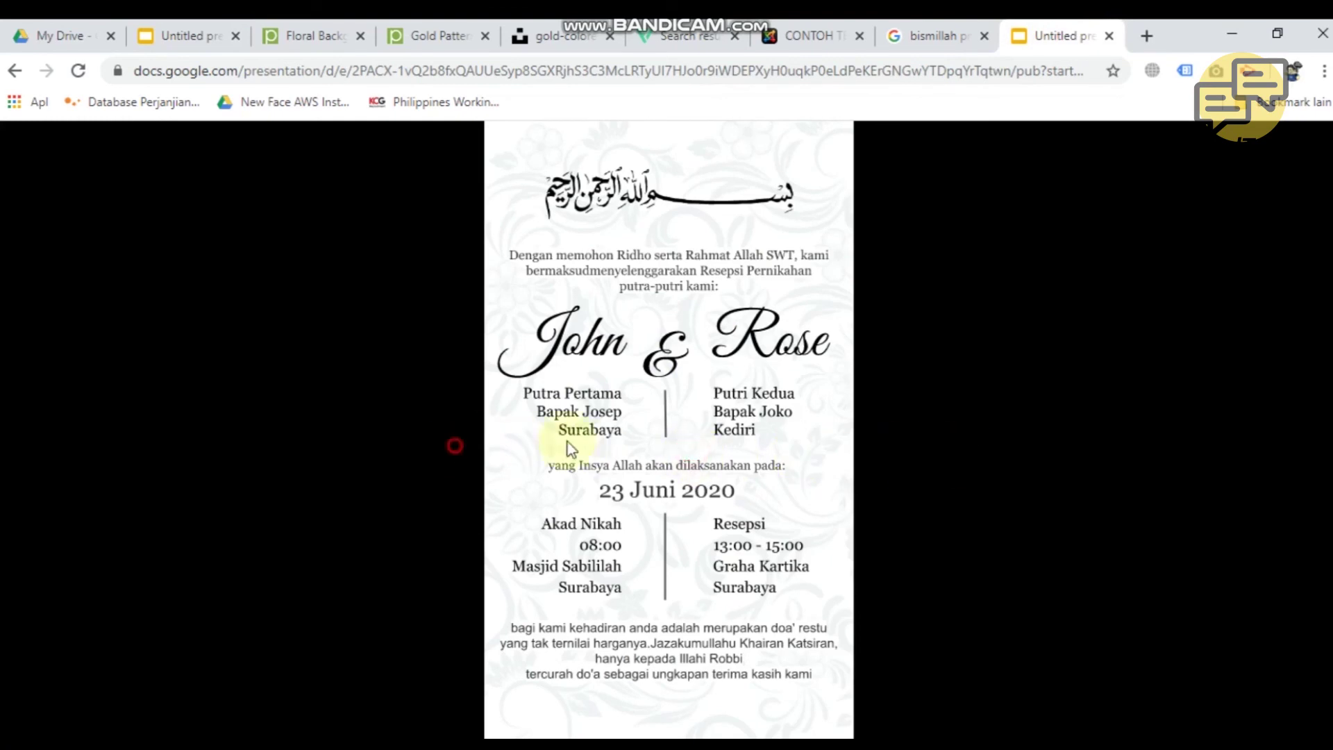
mouse_move(422, 602)
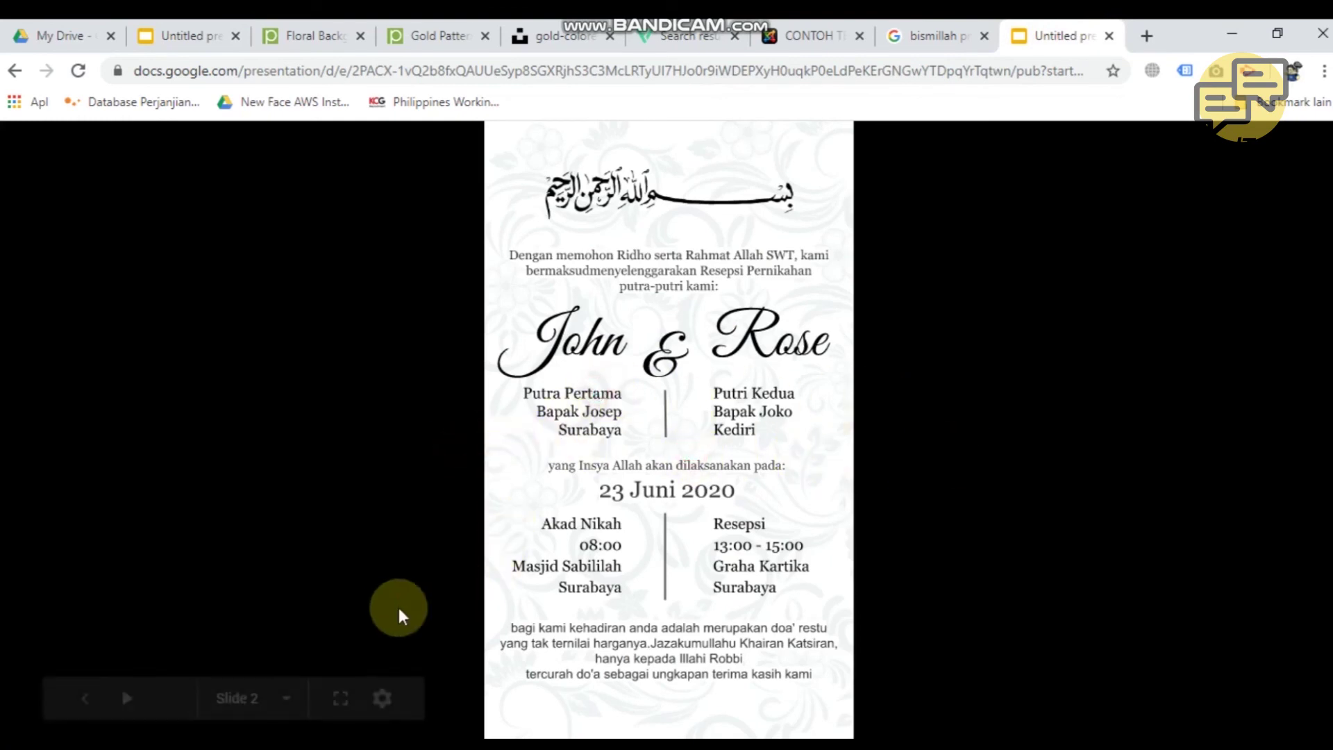
click(72, 709)
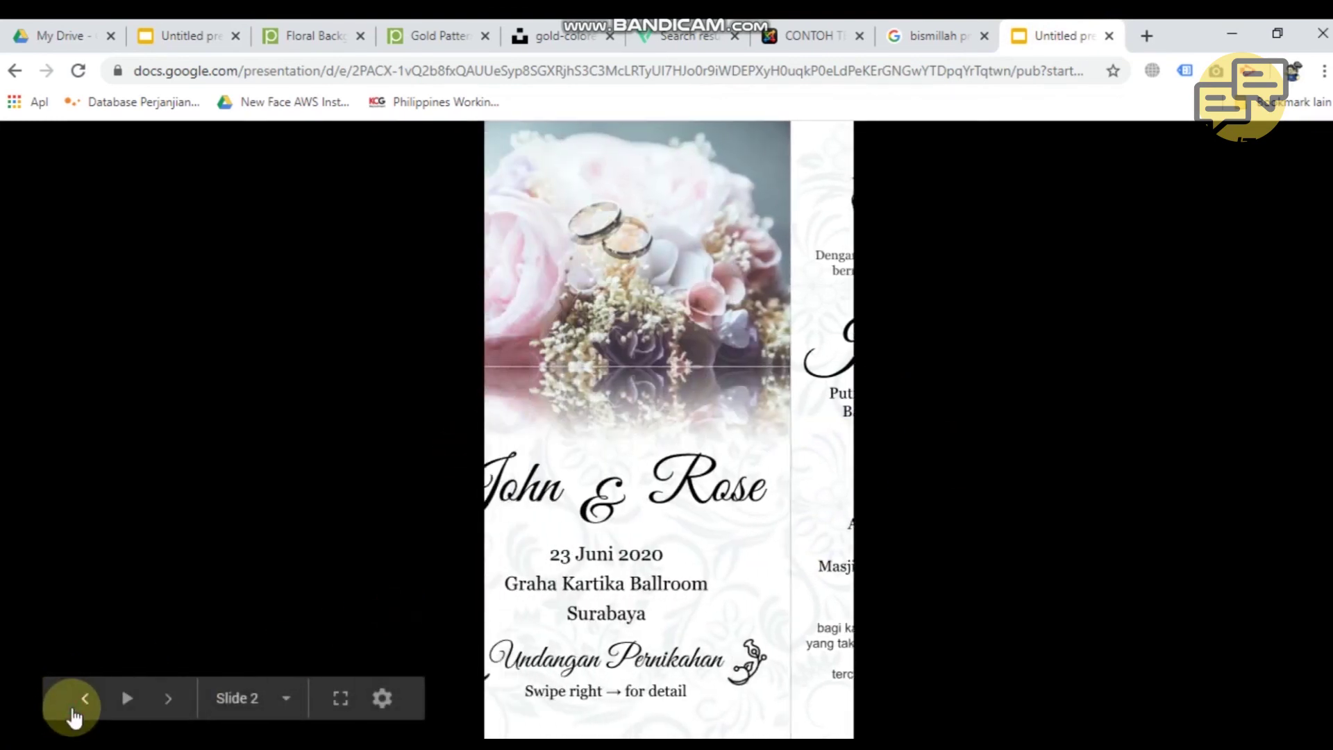